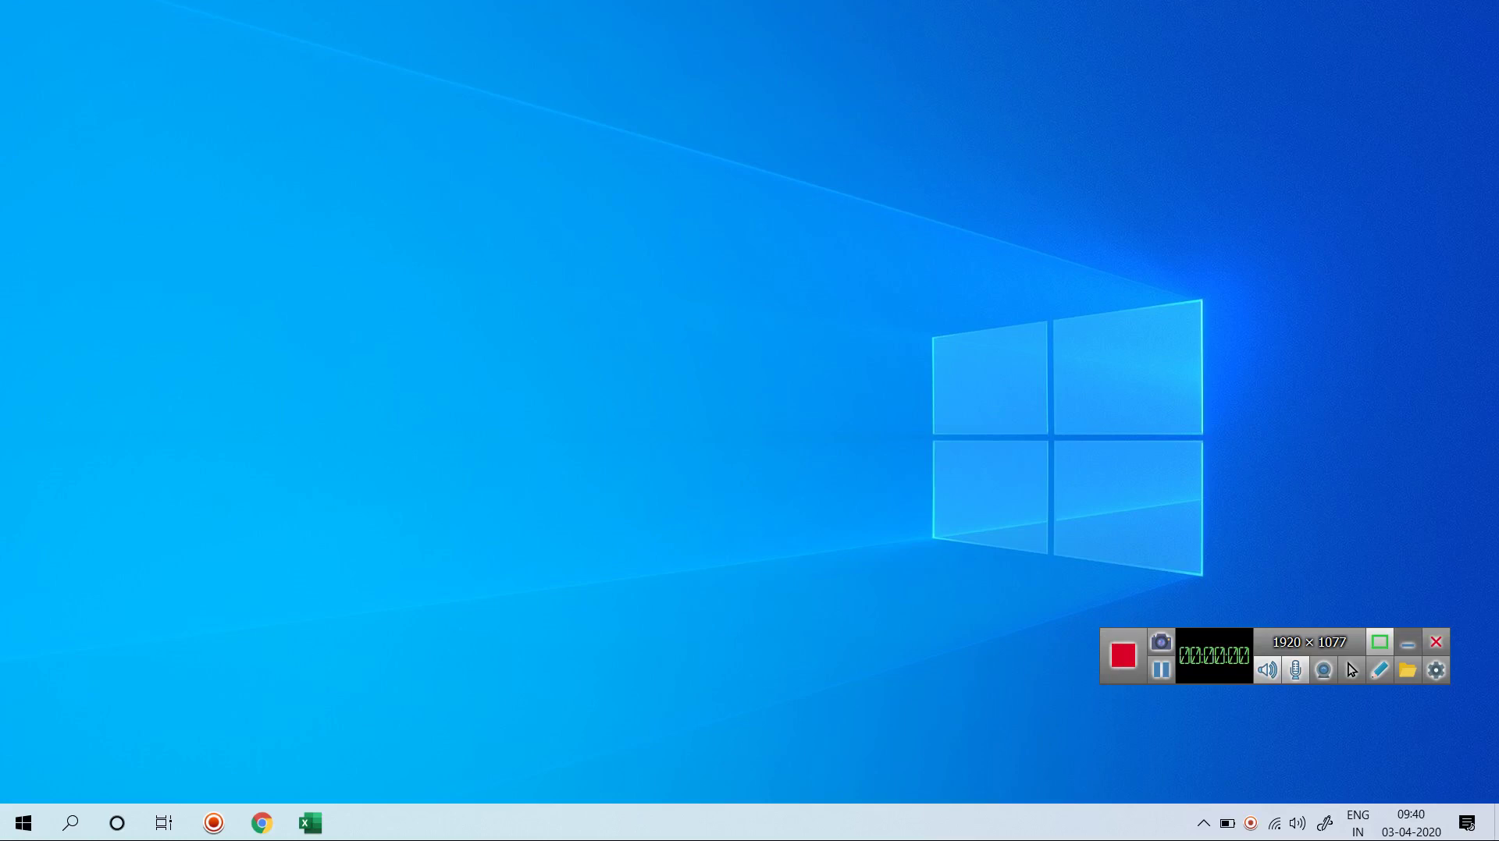
Step: On the Ex-1 sheet of the if condition workbook, clear column B's Pending/ok results
click(1407, 642)
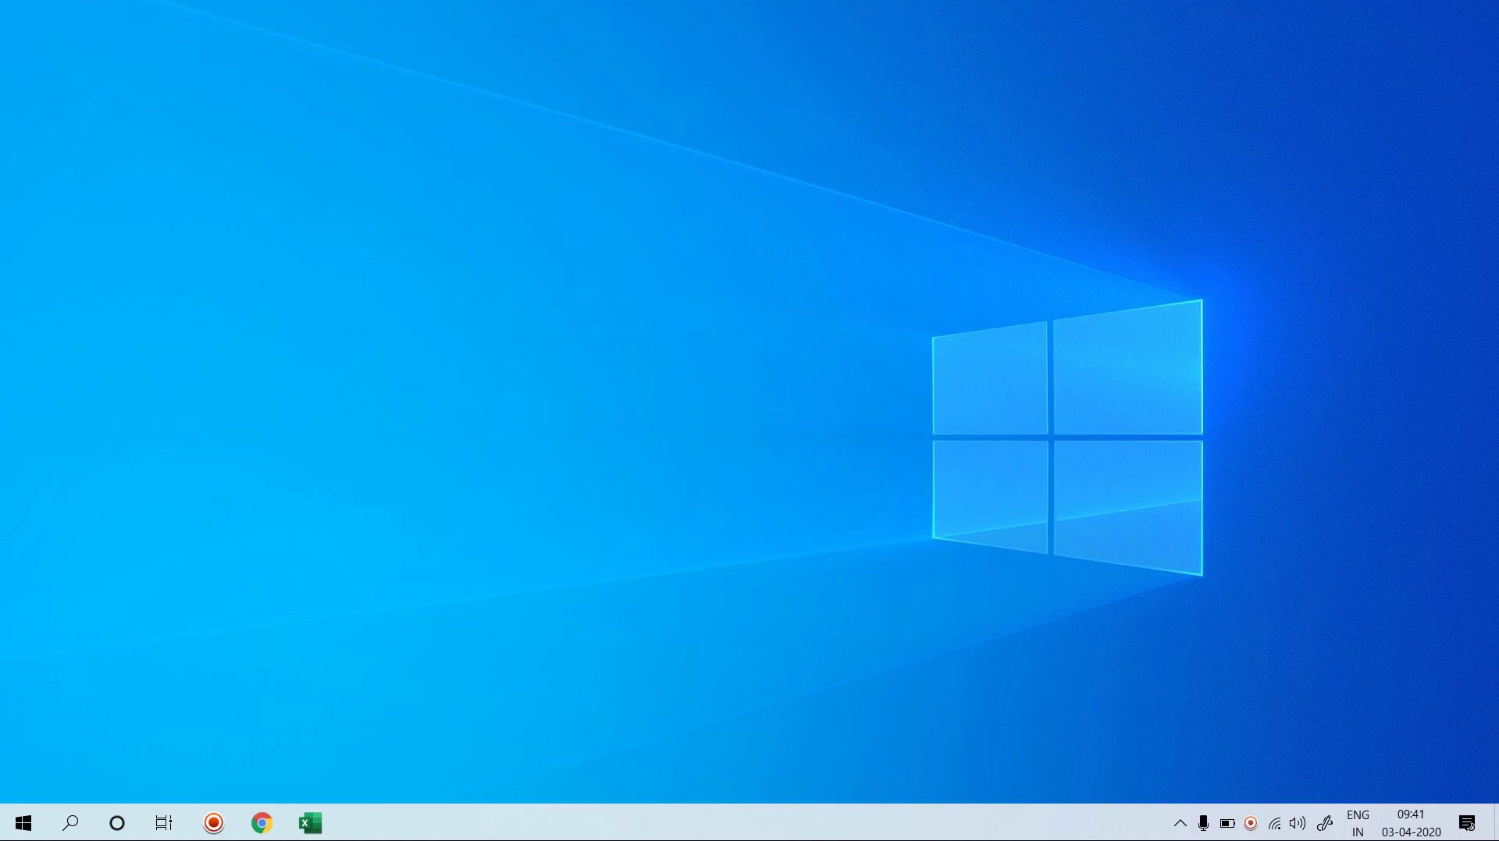
click(310, 822)
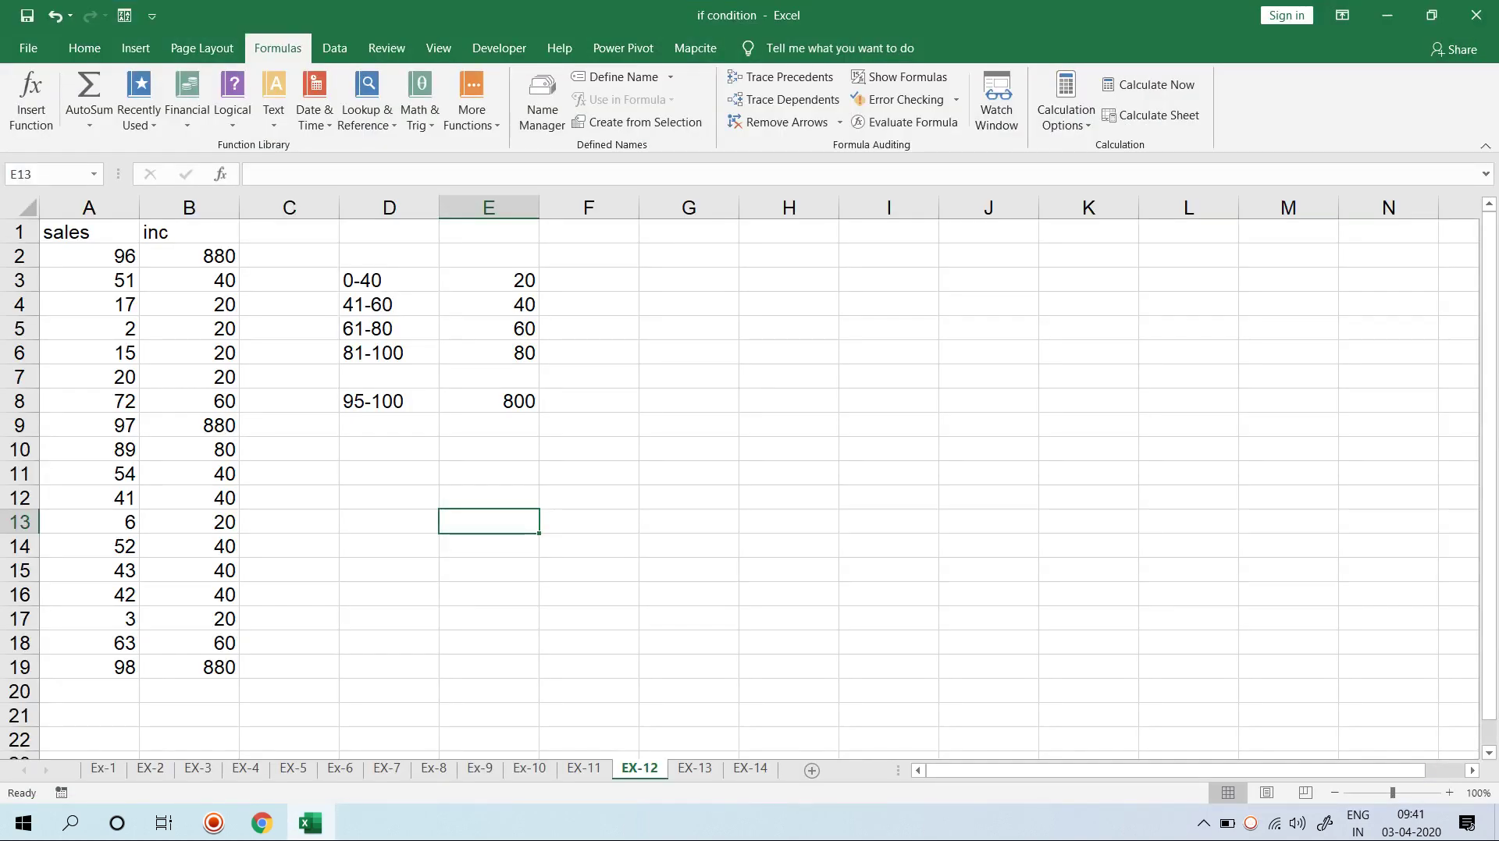
click(102, 769)
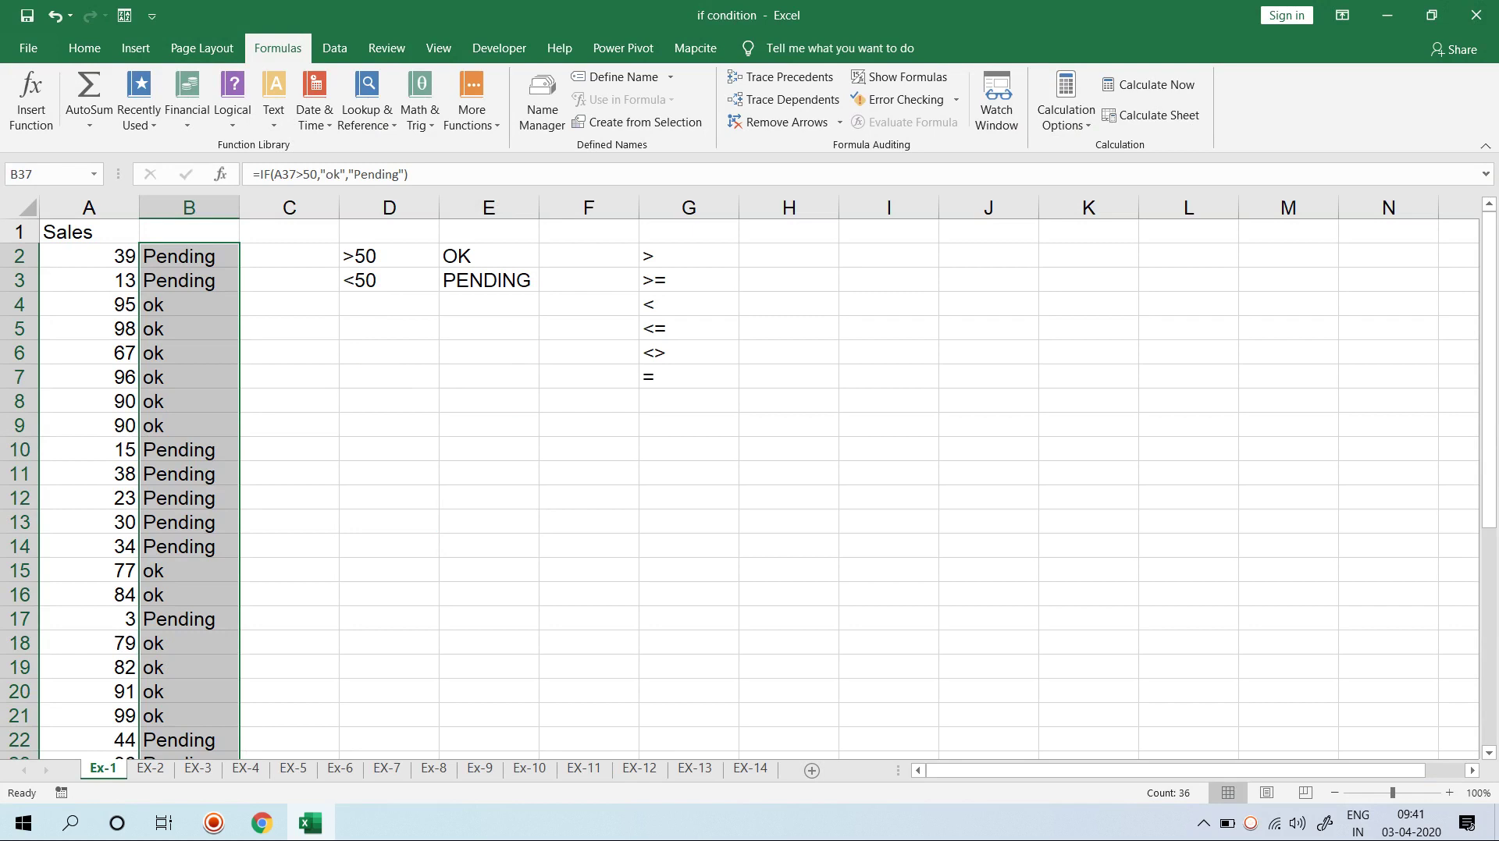
key(Delete)
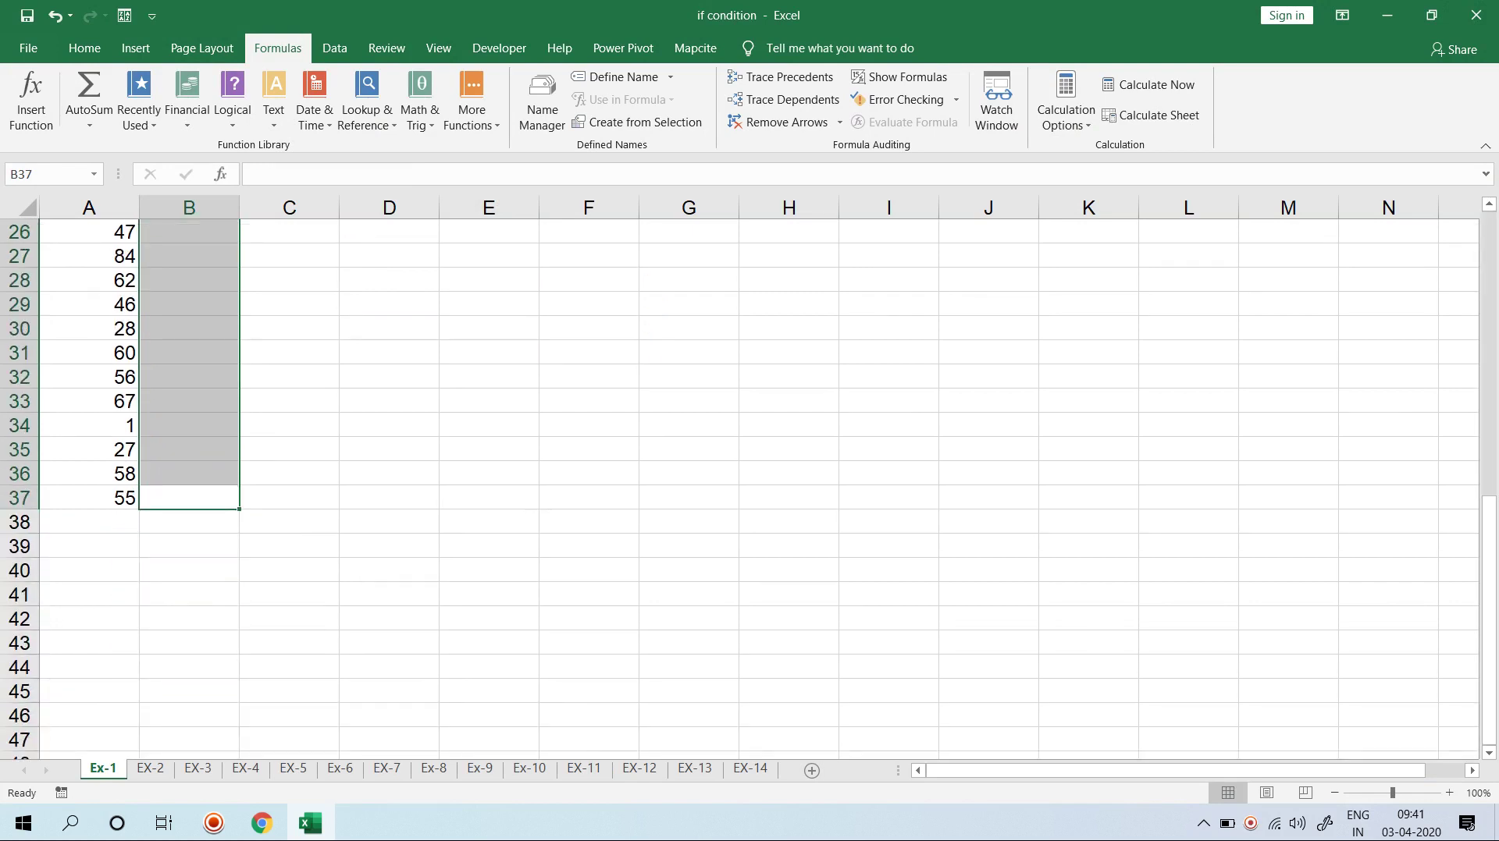
key(Up)
key(Up)
key(Up)
key(Up)
key(Up)
key(Up)
key(Up)
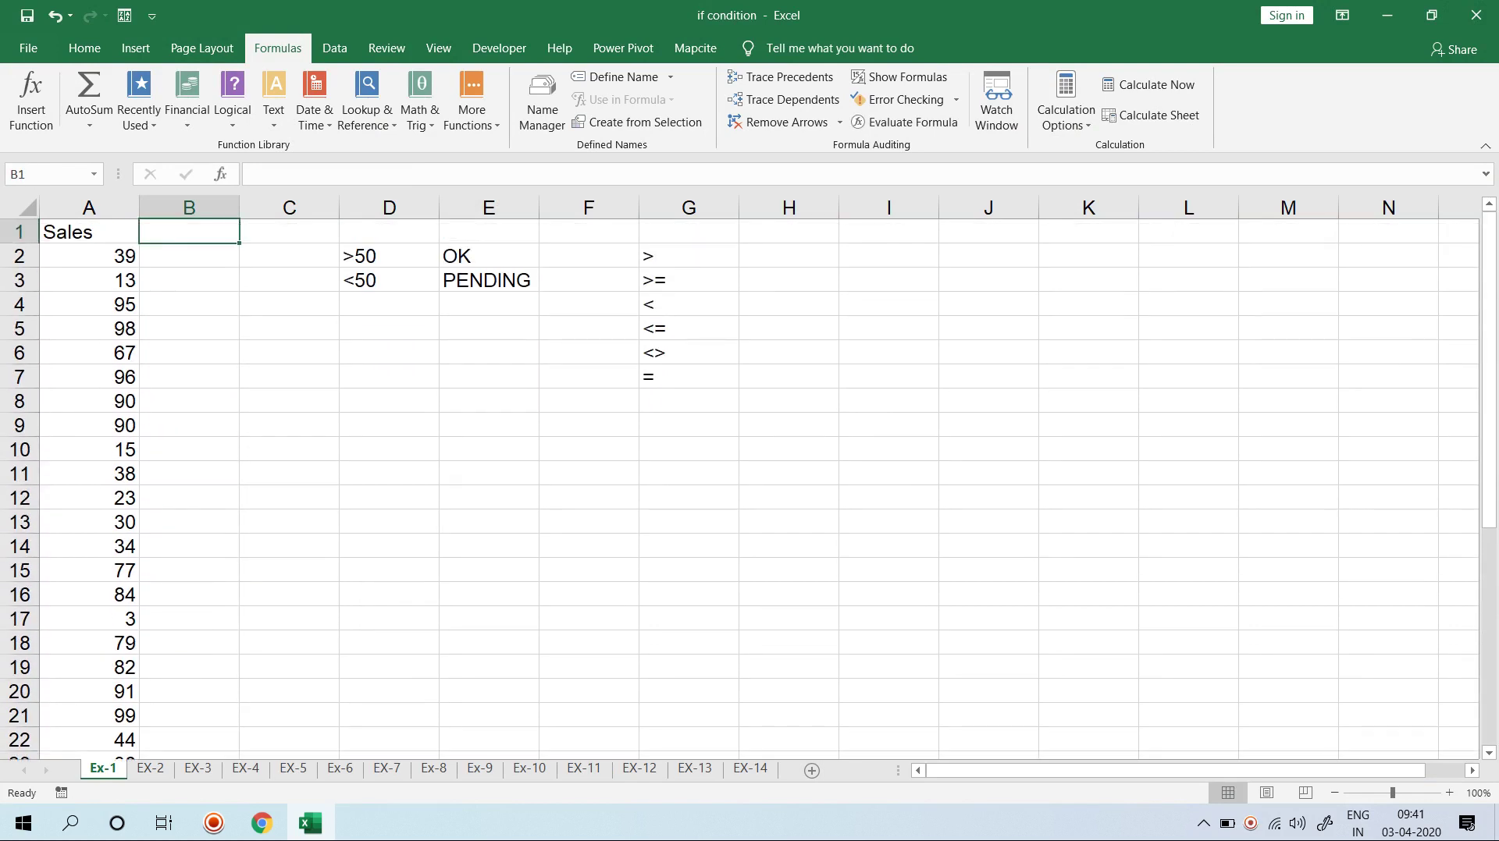
key(Down)
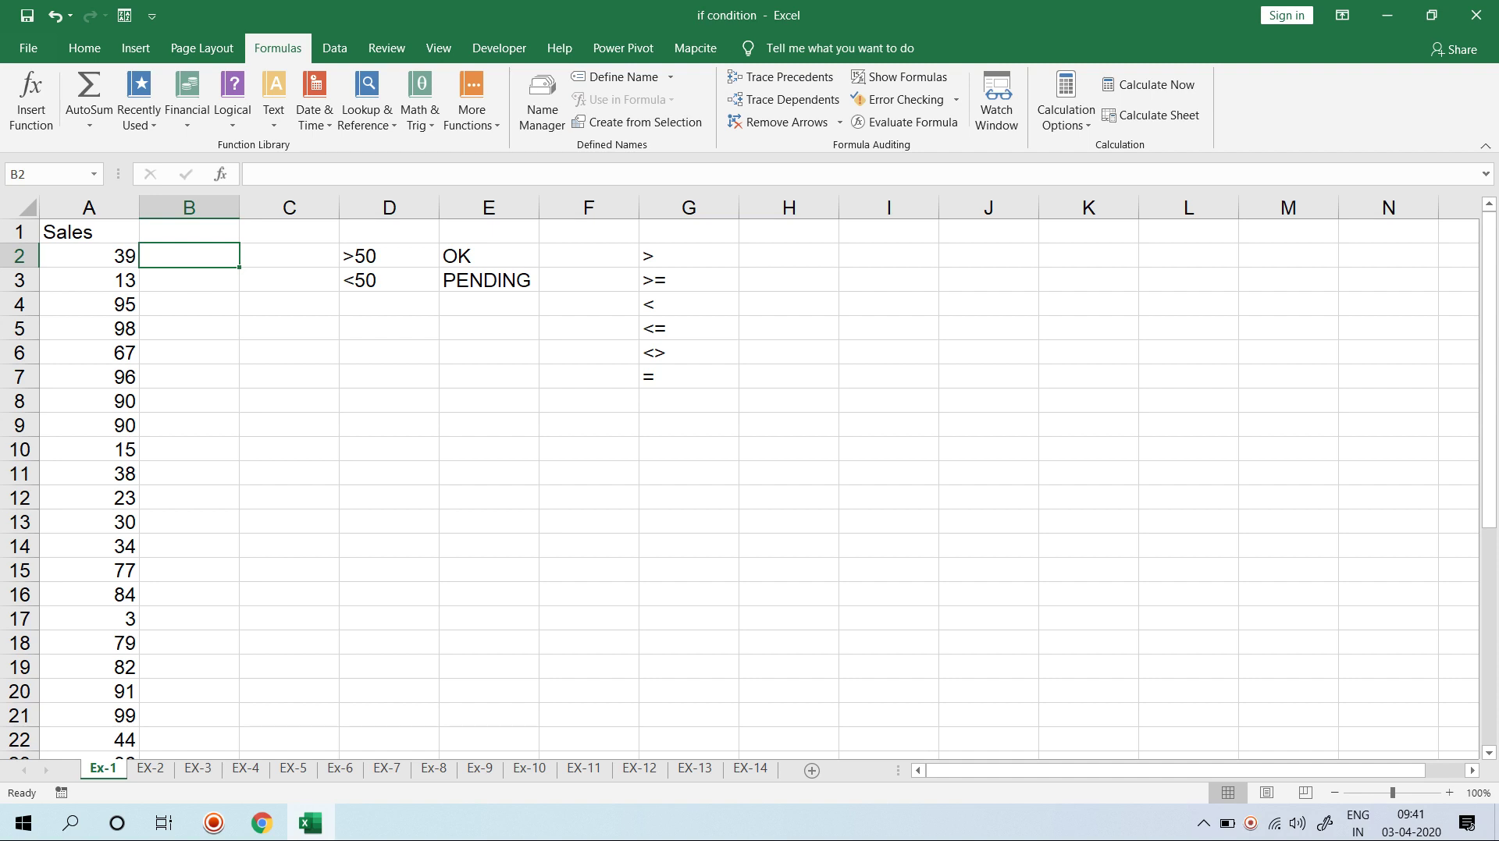
Step: Enter =IF(A2>50,"PASS","FAIL") in B2, which returns FAIL for the sales value 39
text(=I)
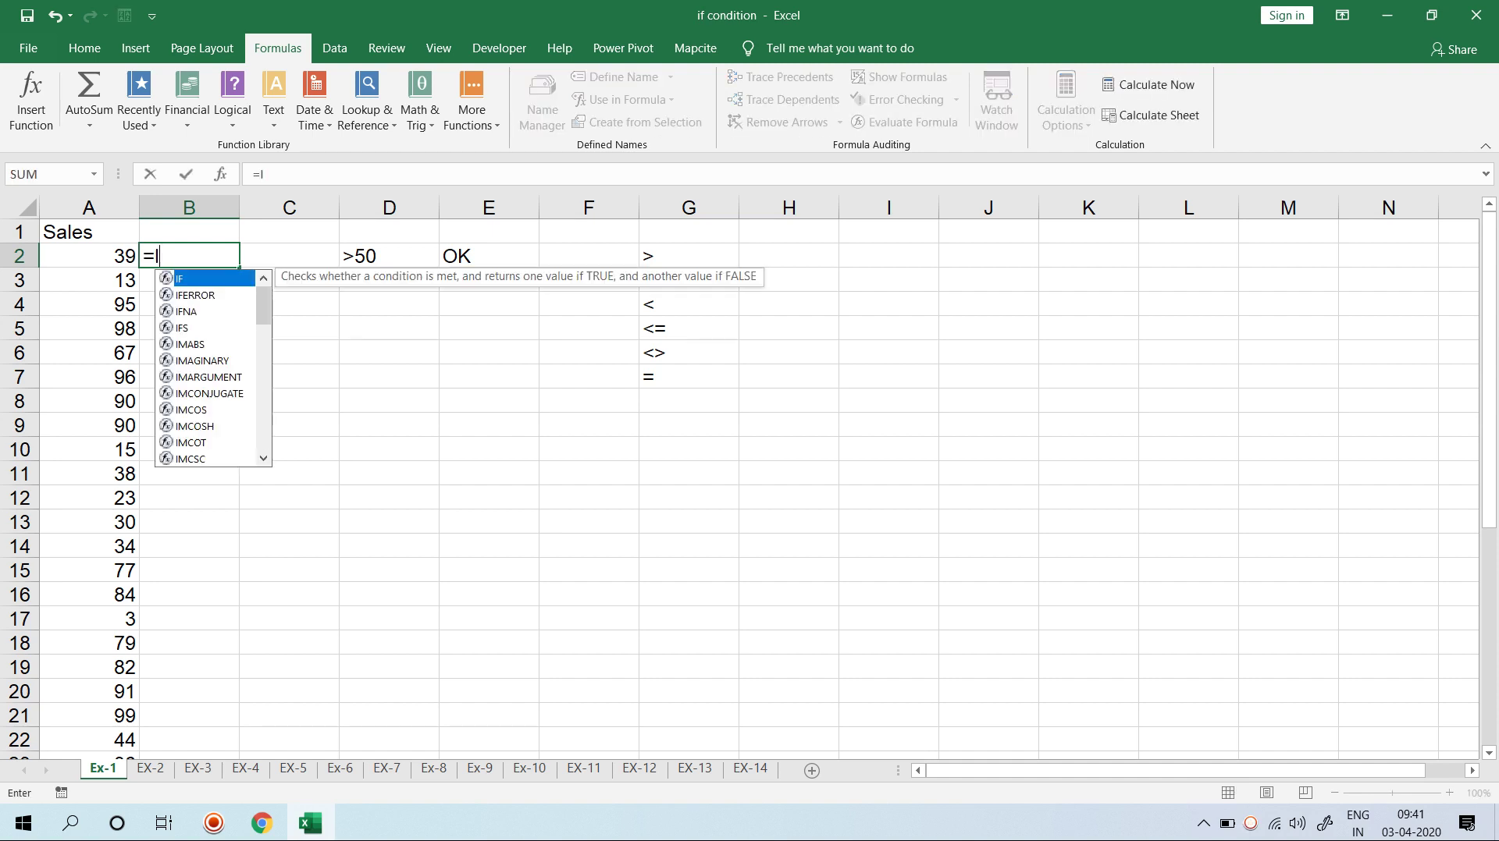
text(F()
click(89, 256)
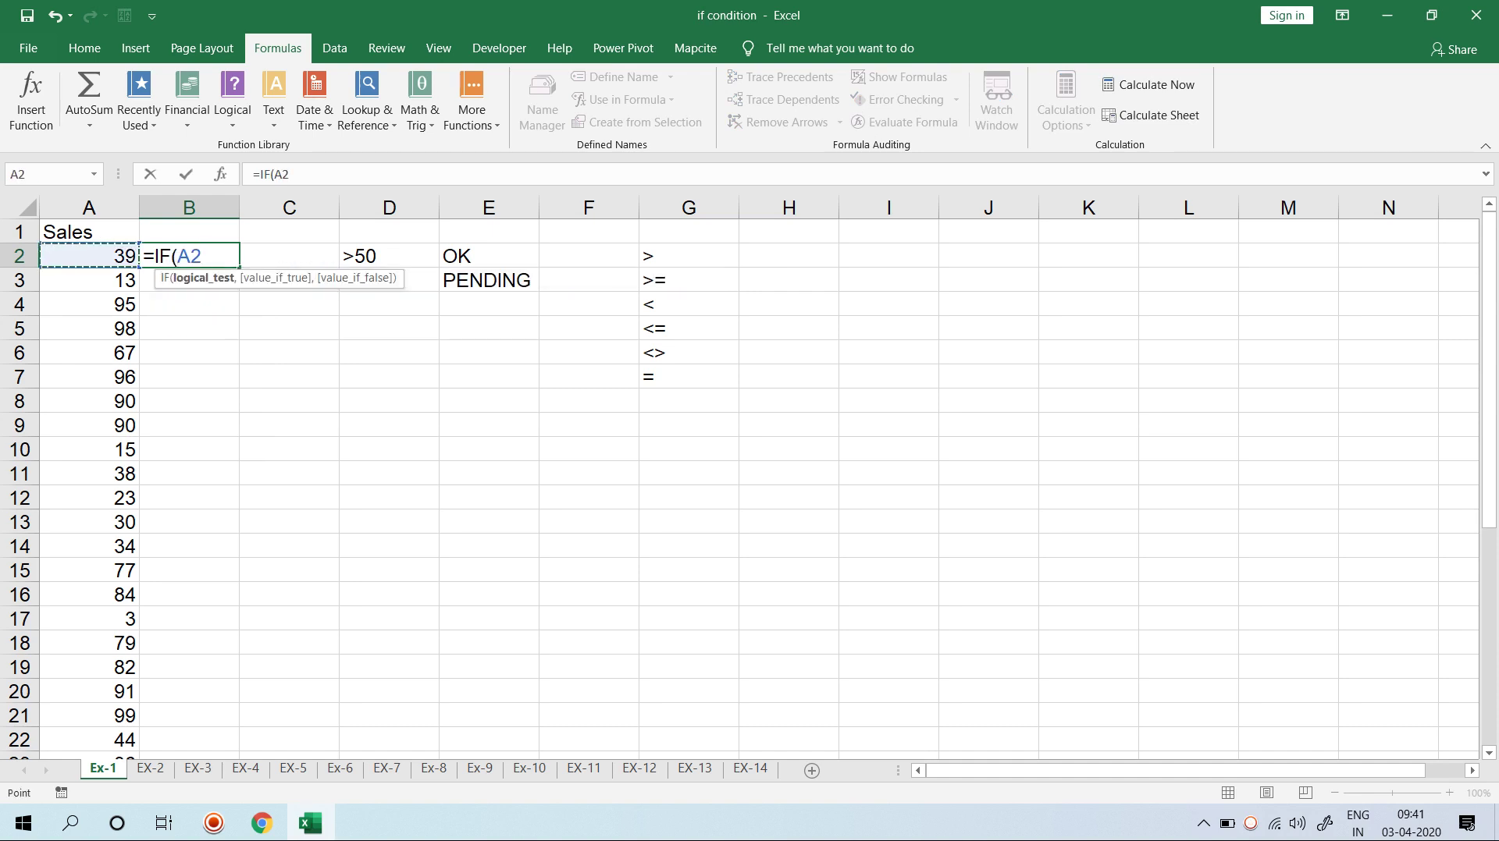
text(>50,)
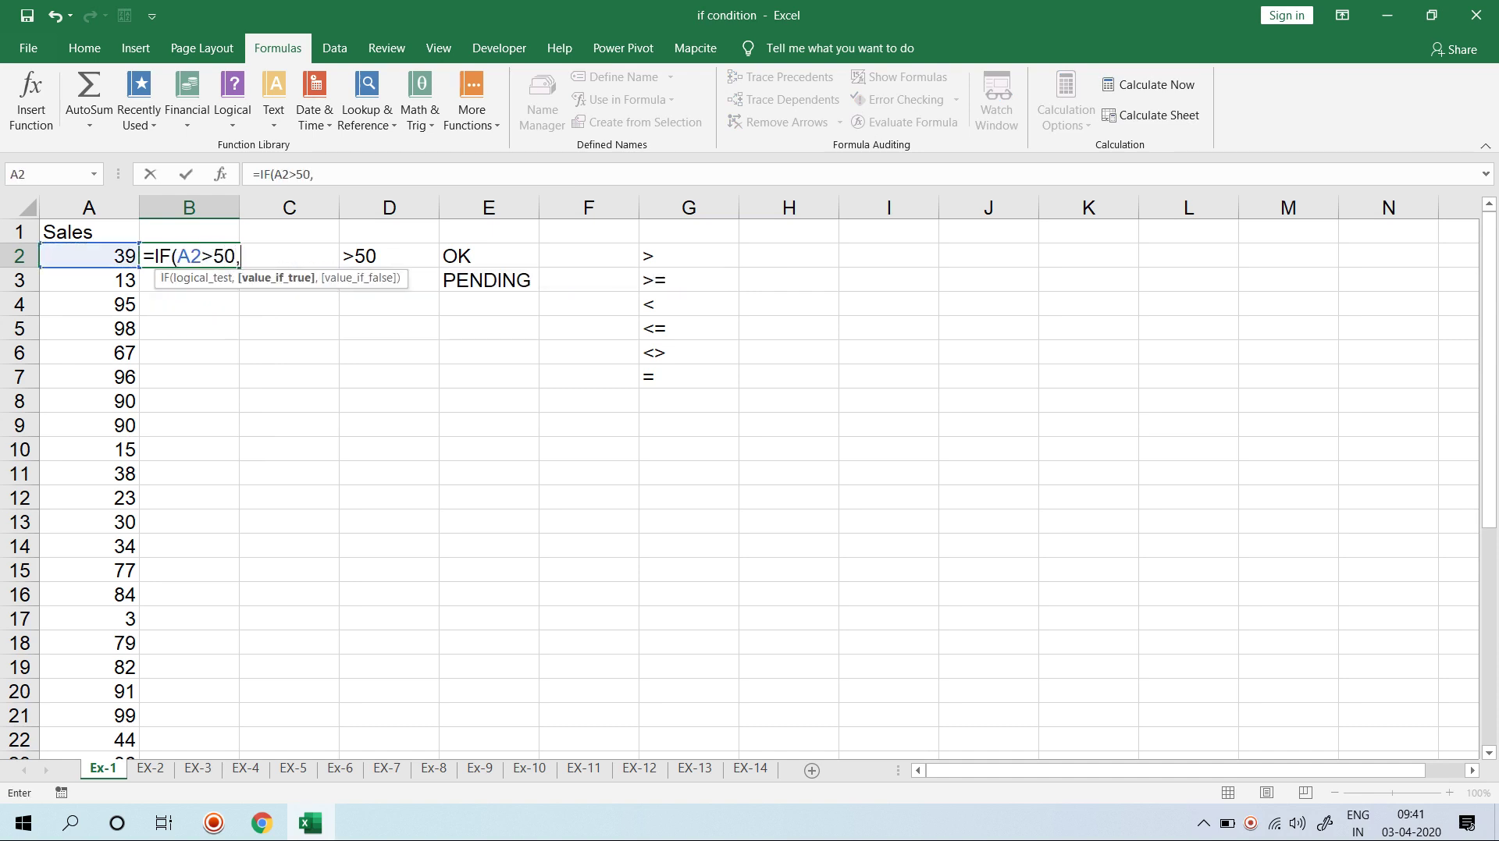
text("PASS)
text(","FAI)
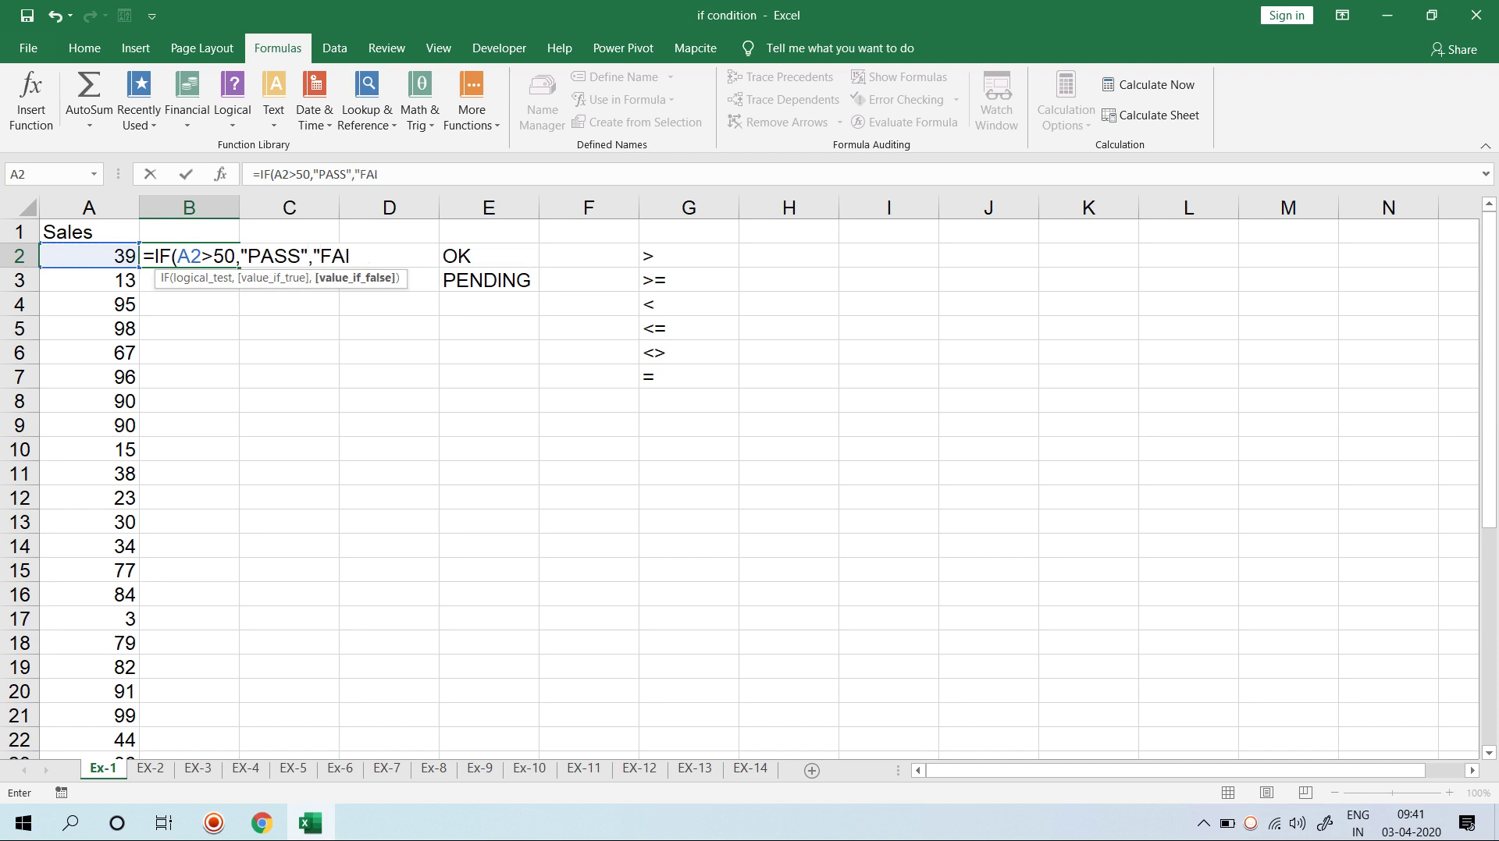
text(L")
key(Return)
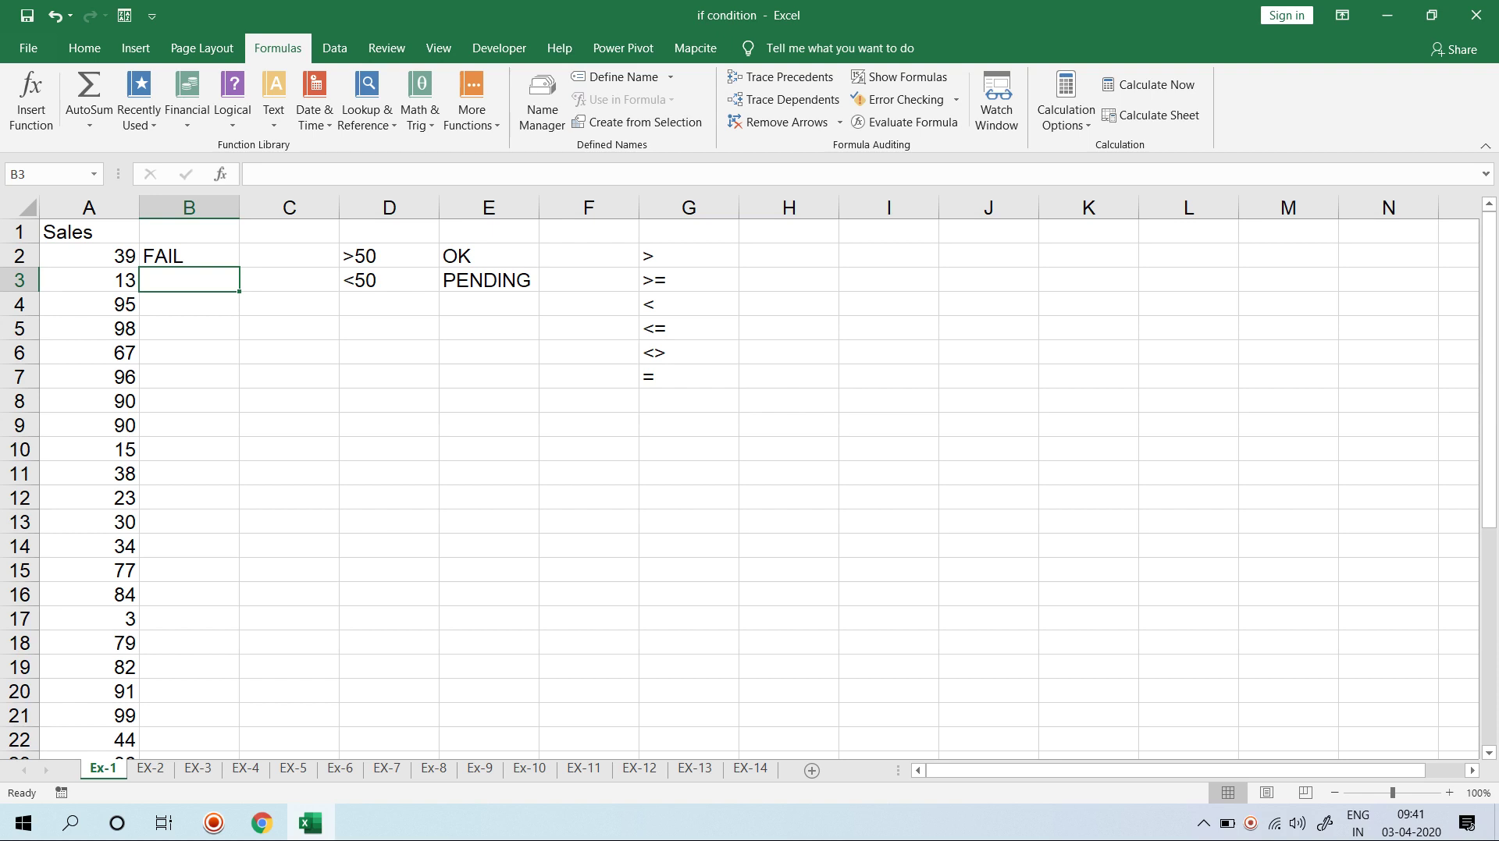
click(189, 256)
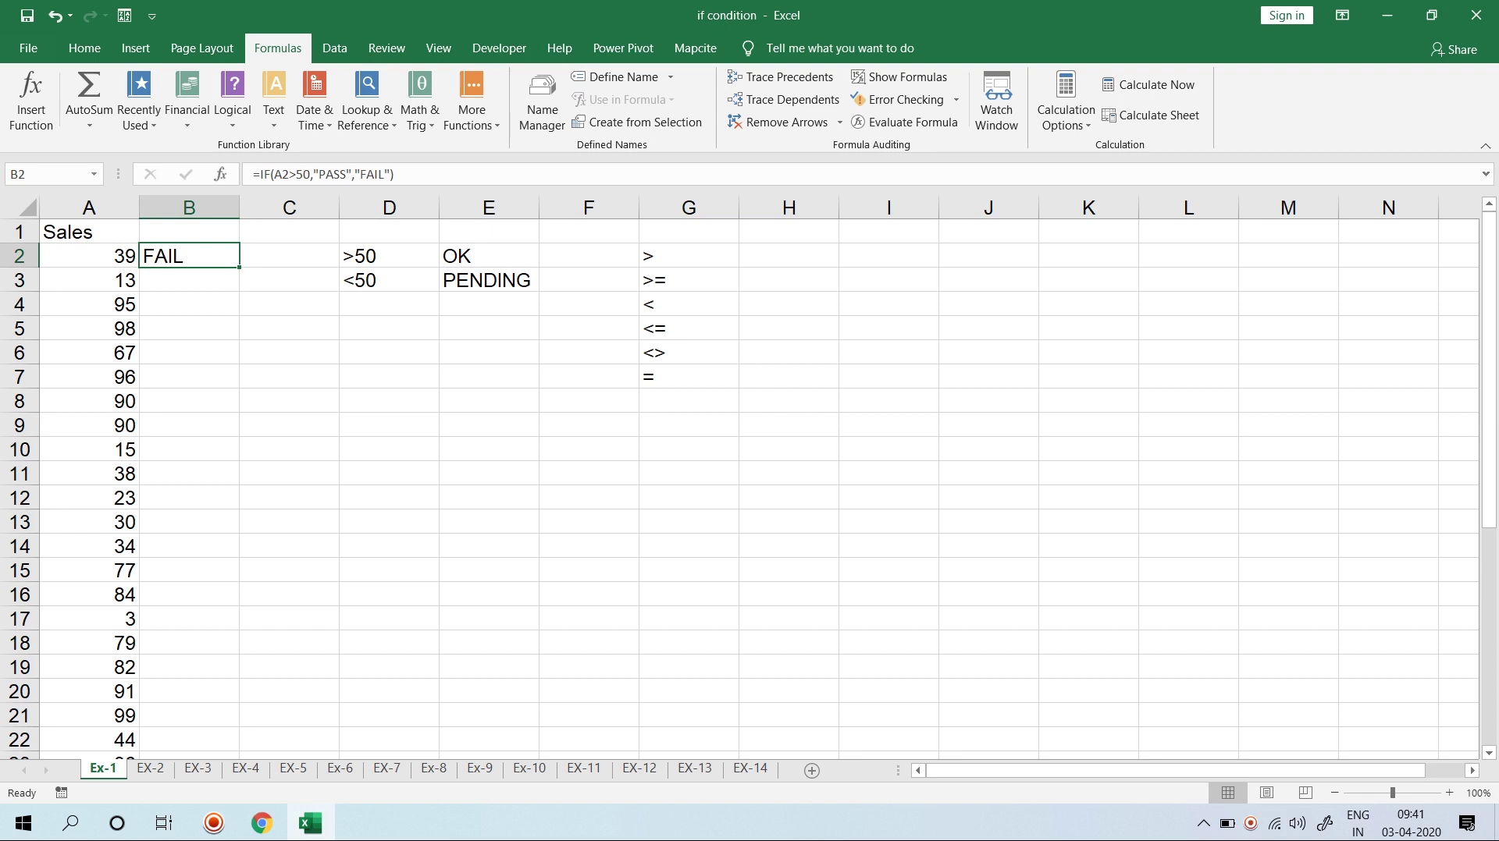
click(489, 377)
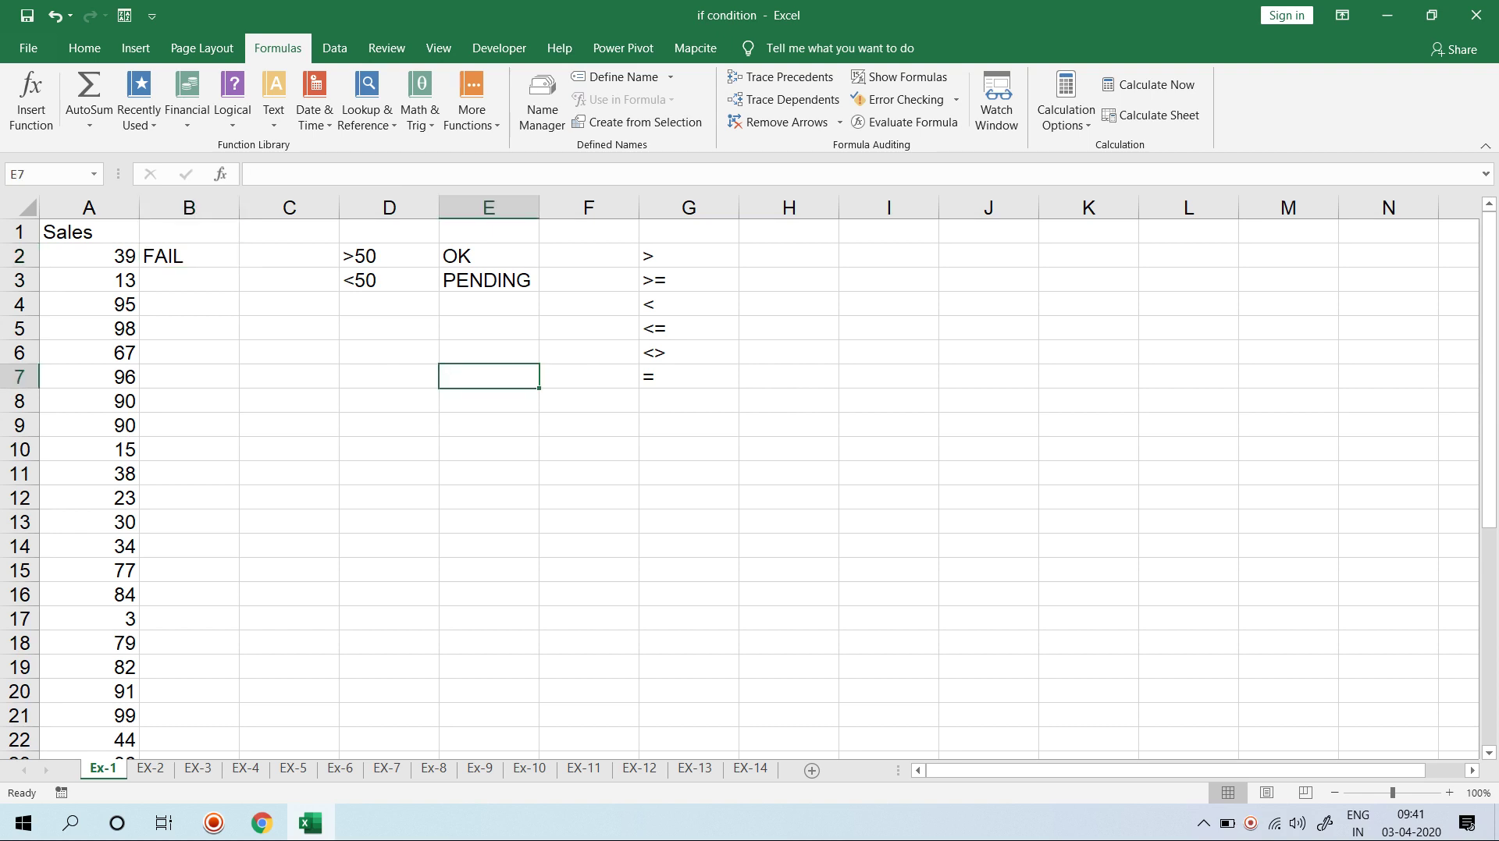
text(=IF()
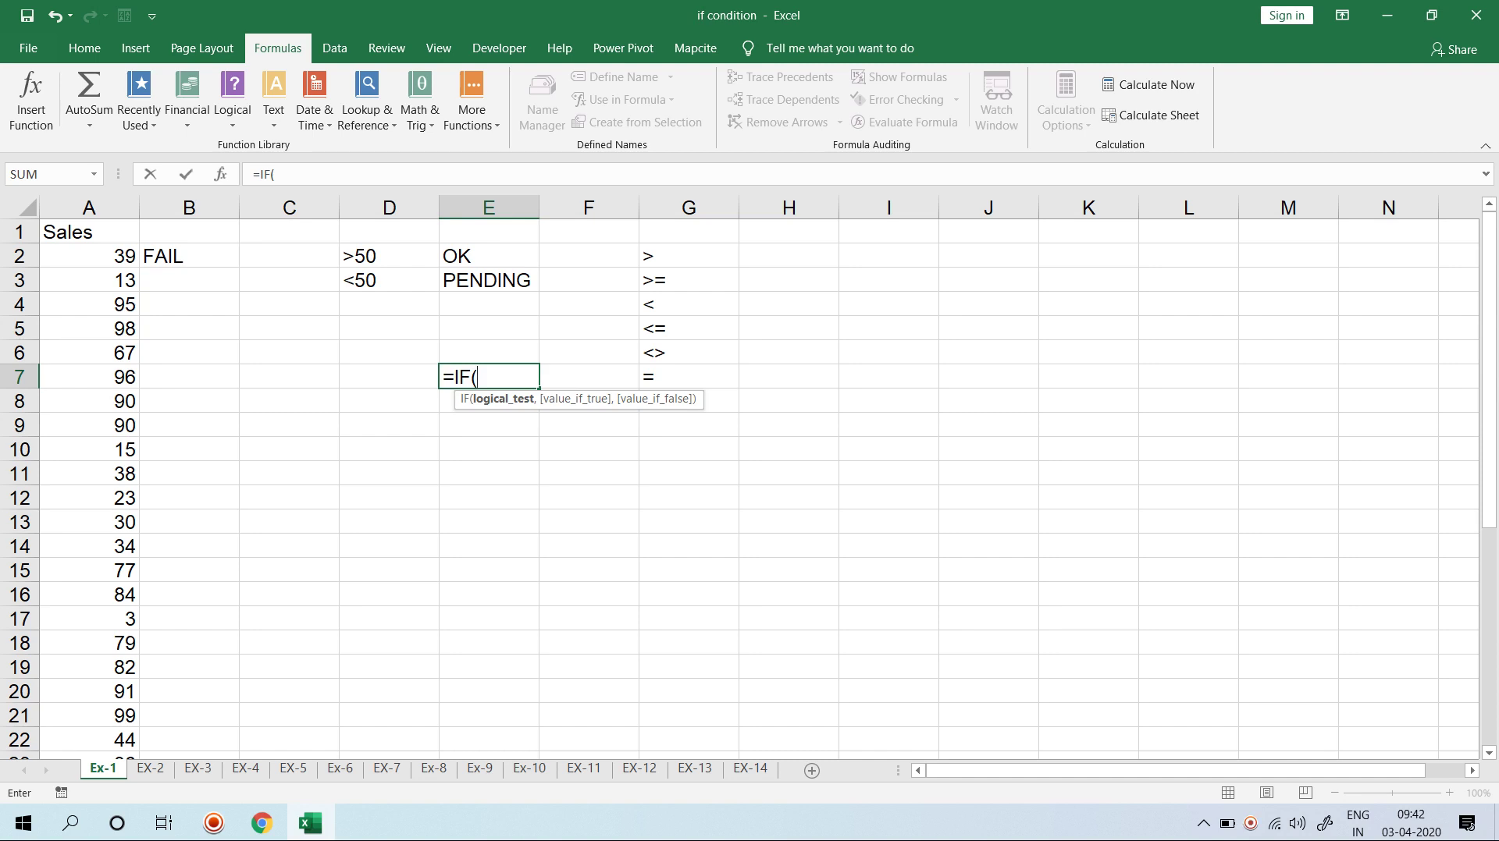
key(Escape)
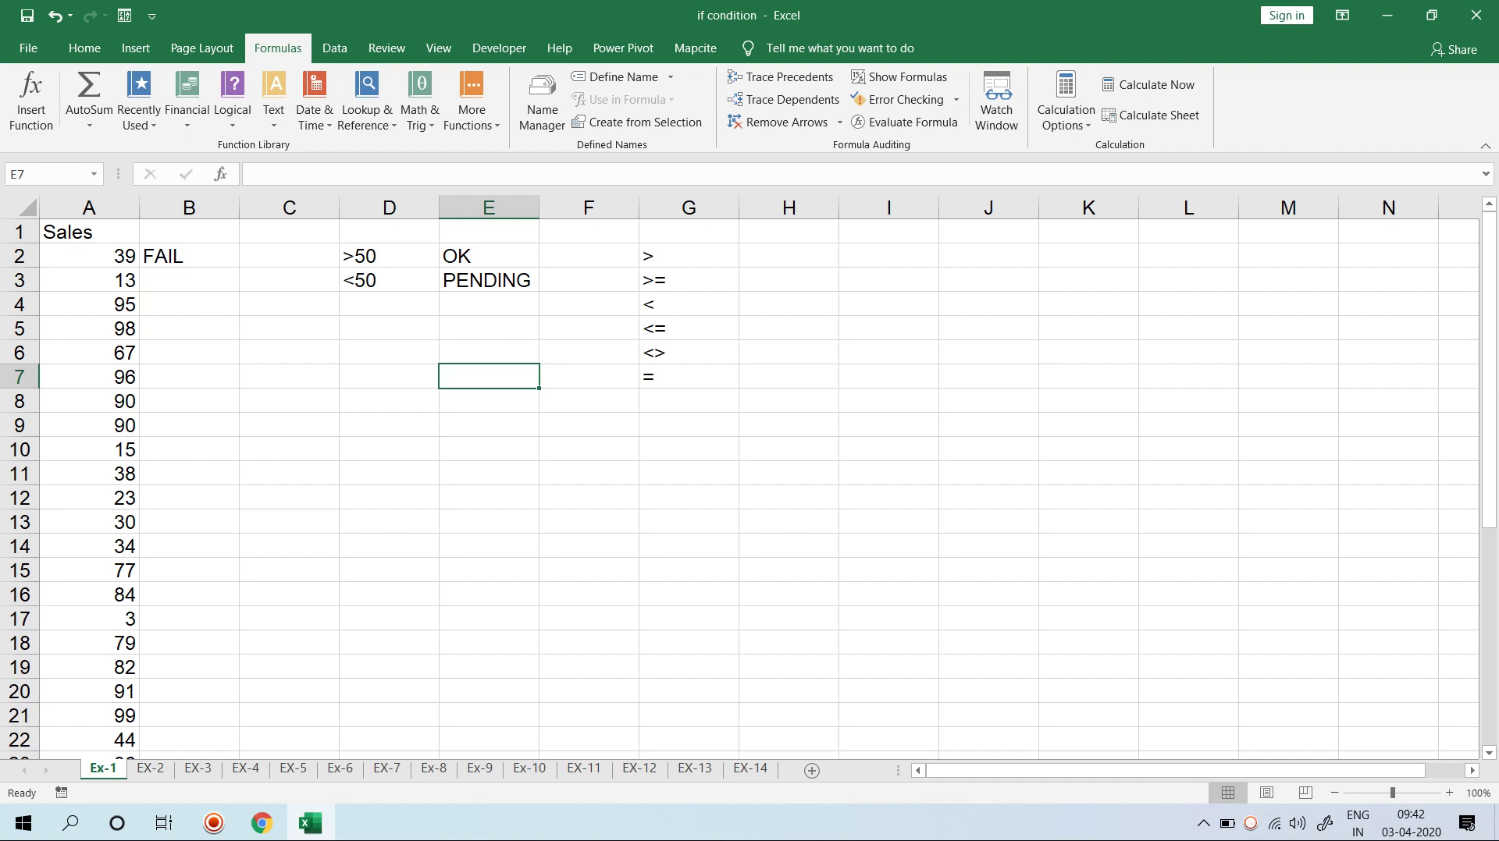
Step: Enter =NOT(D7) in cell E7
text(=NO)
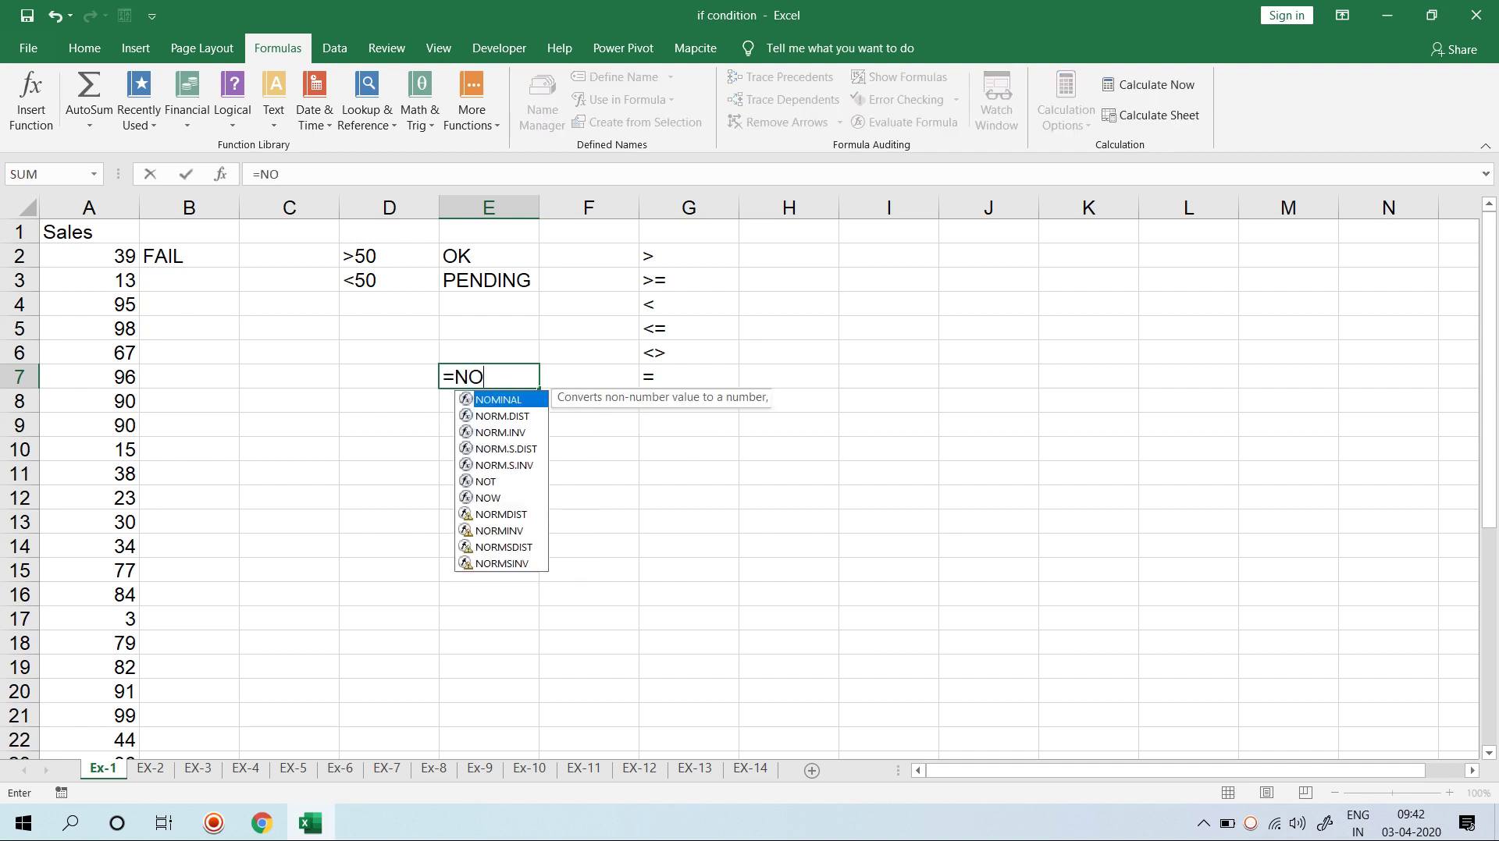
text(OT)
key(BackSpace)
key(BackSpace)
text(T)
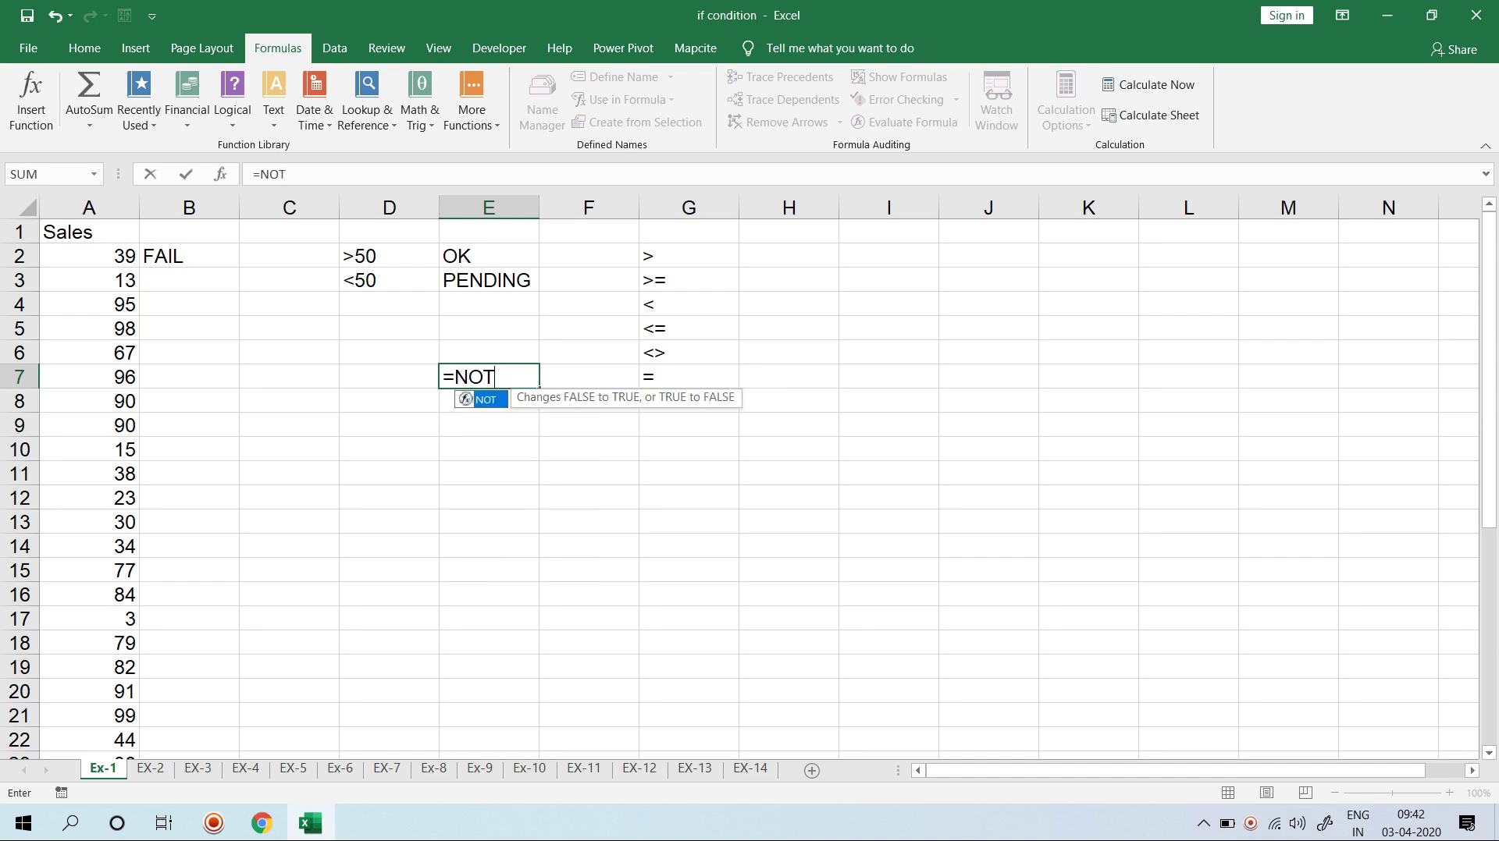
text(()
key(Left)
key(Return)
click(489, 377)
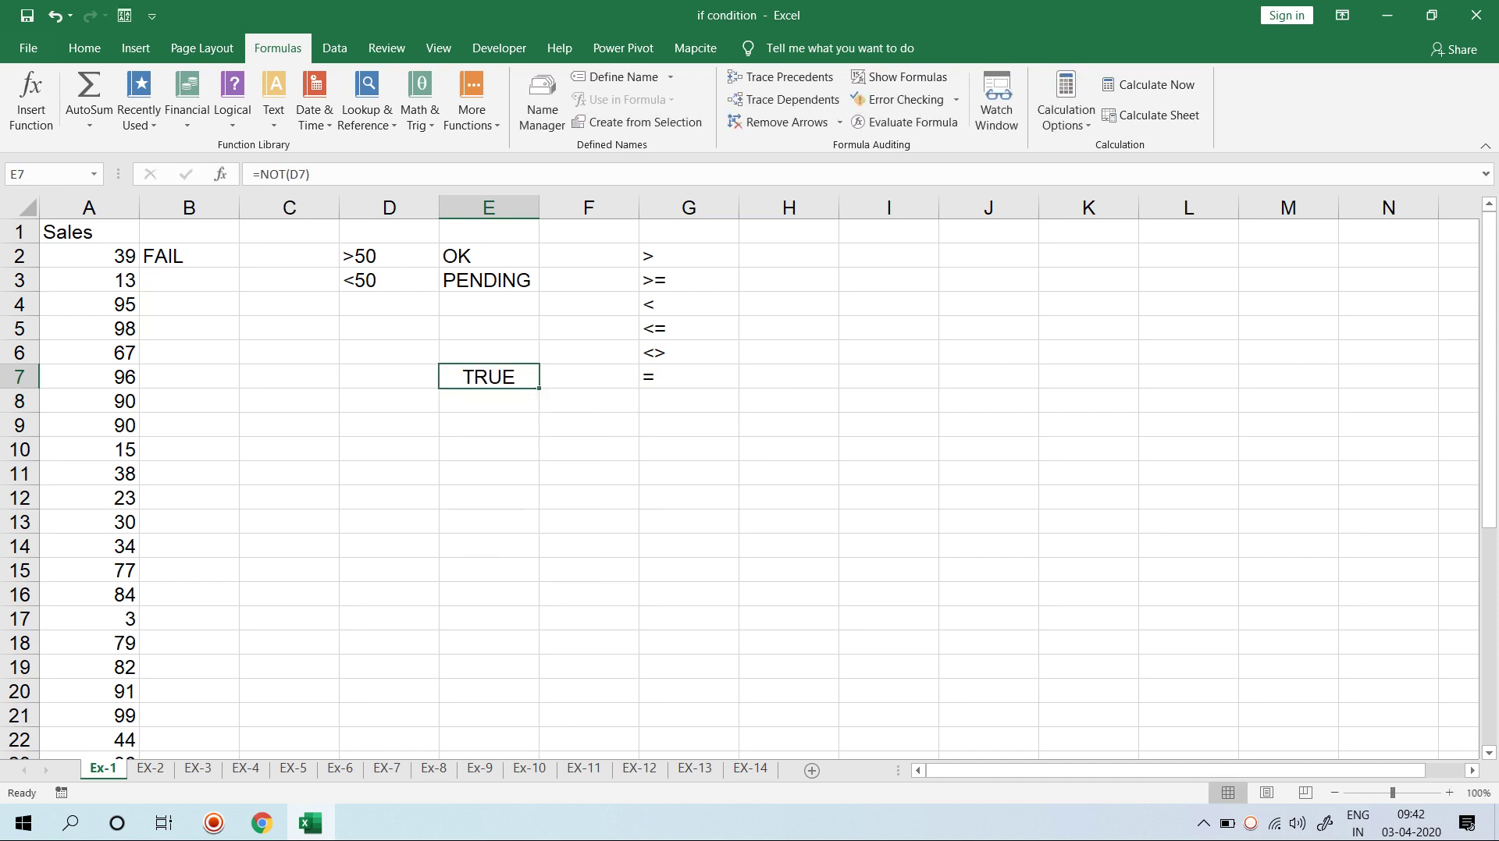
Step: Test D7 with FALSE, then TRUE so E7 shows FALSE, and glance at the Logical functions list
click(388, 377)
text(FA)
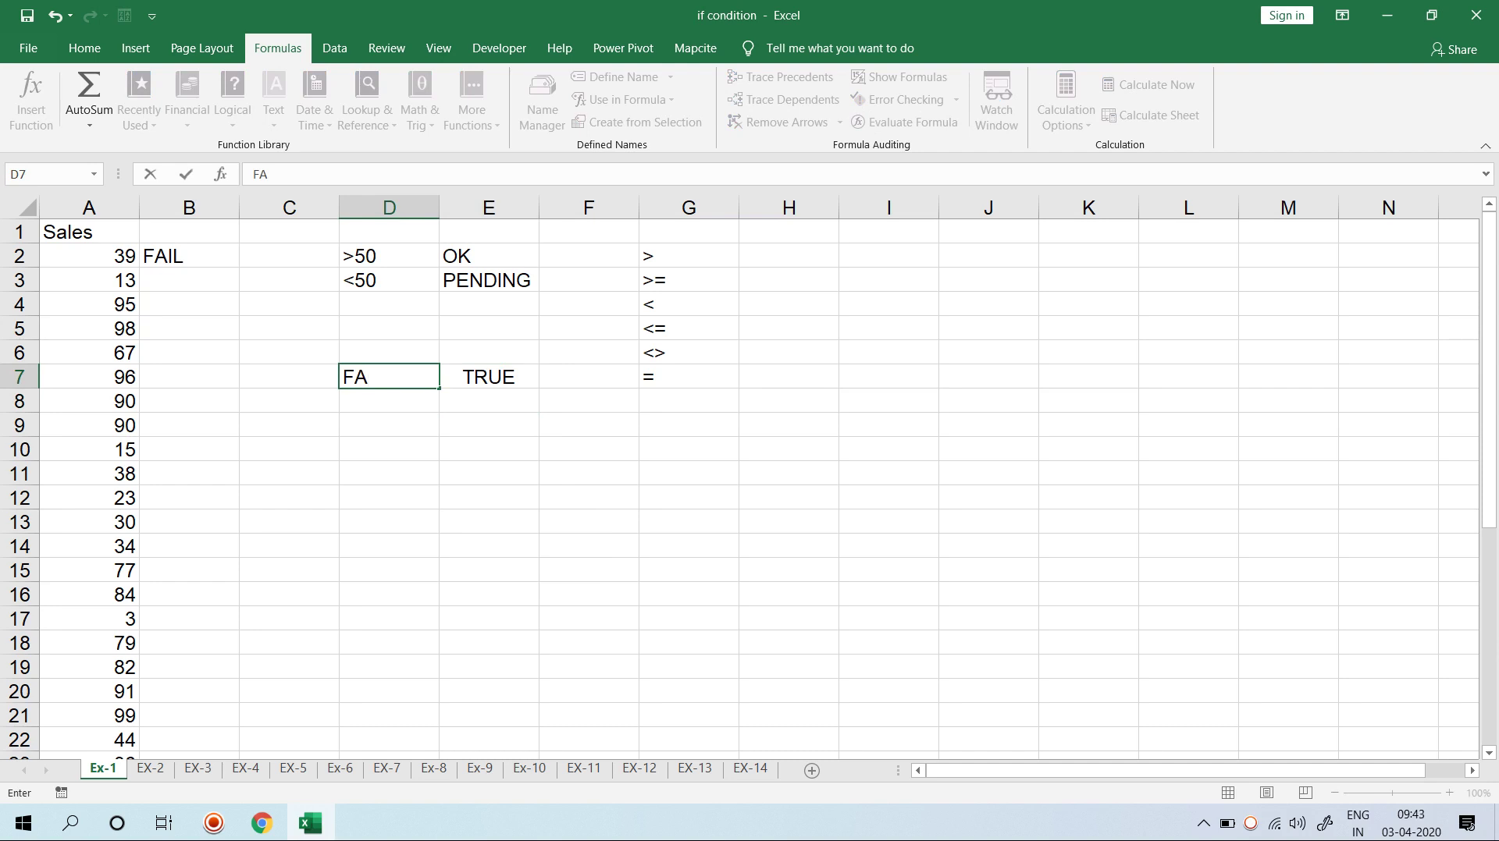
text(LSE)
key(Return)
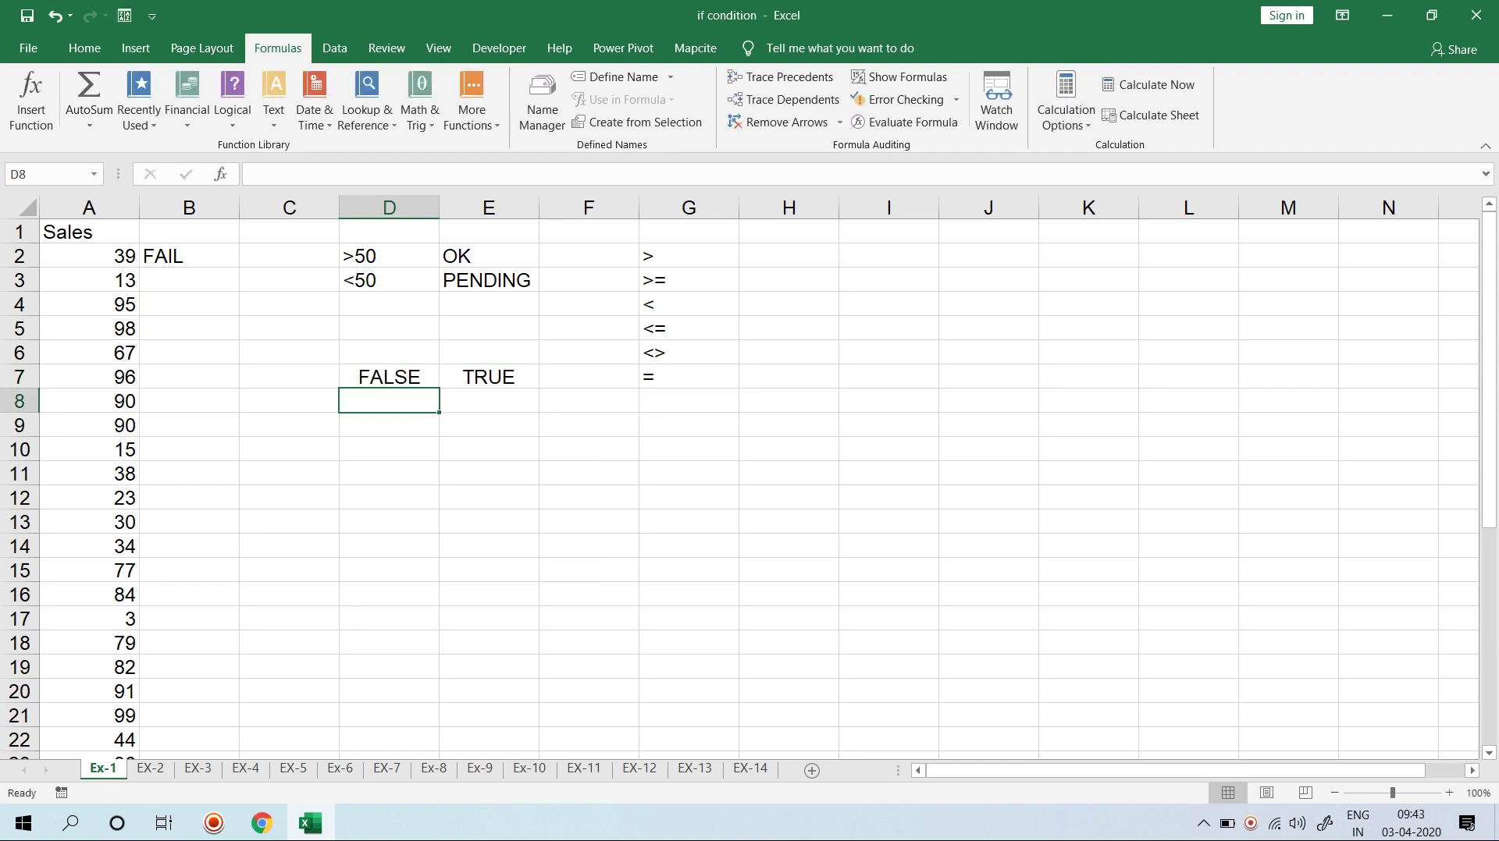
click(388, 377)
text(TR)
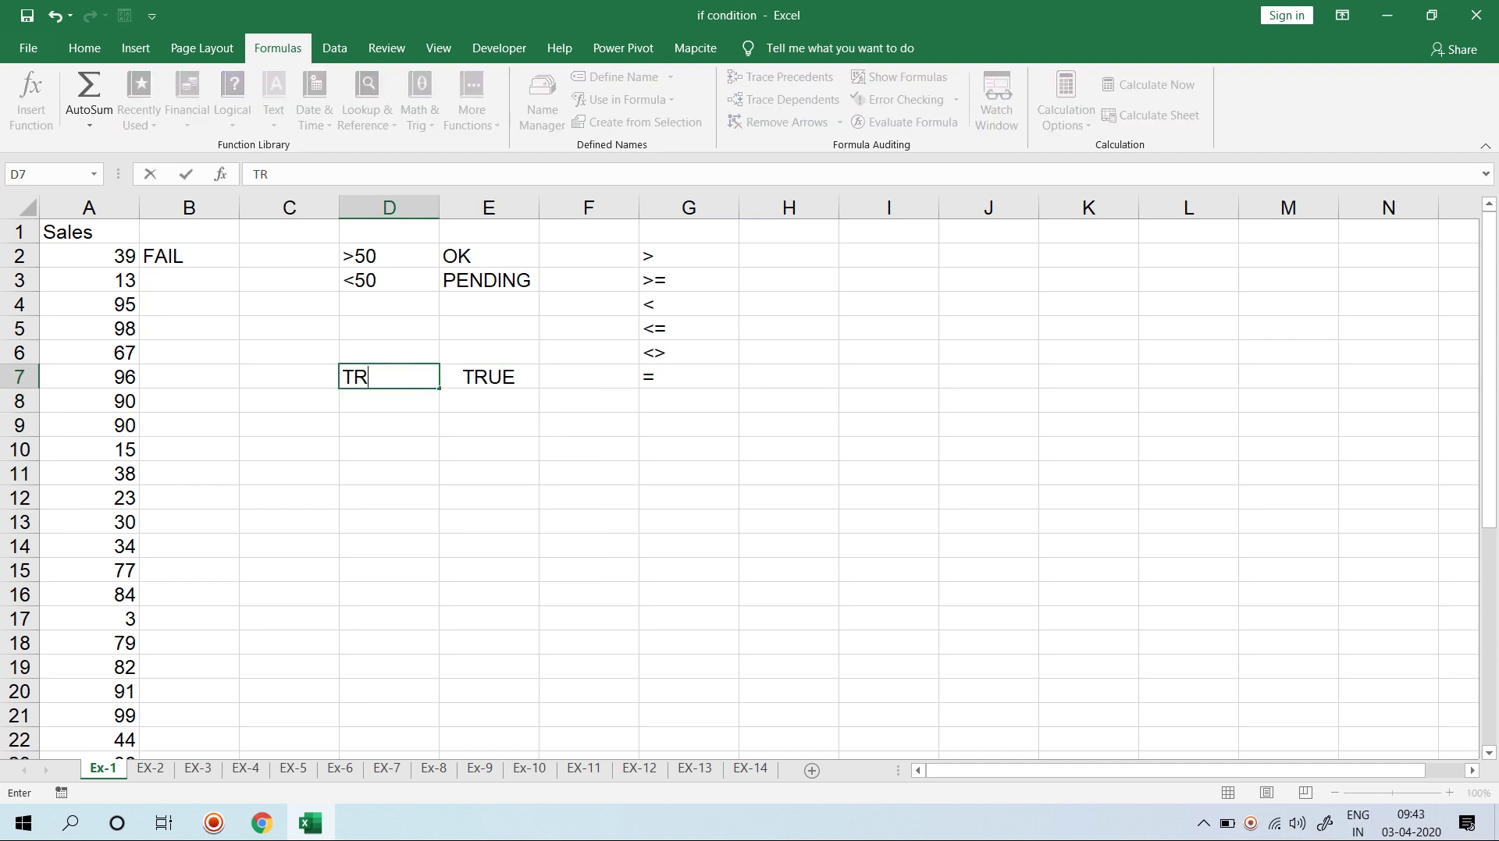
text(UE)
key(Return)
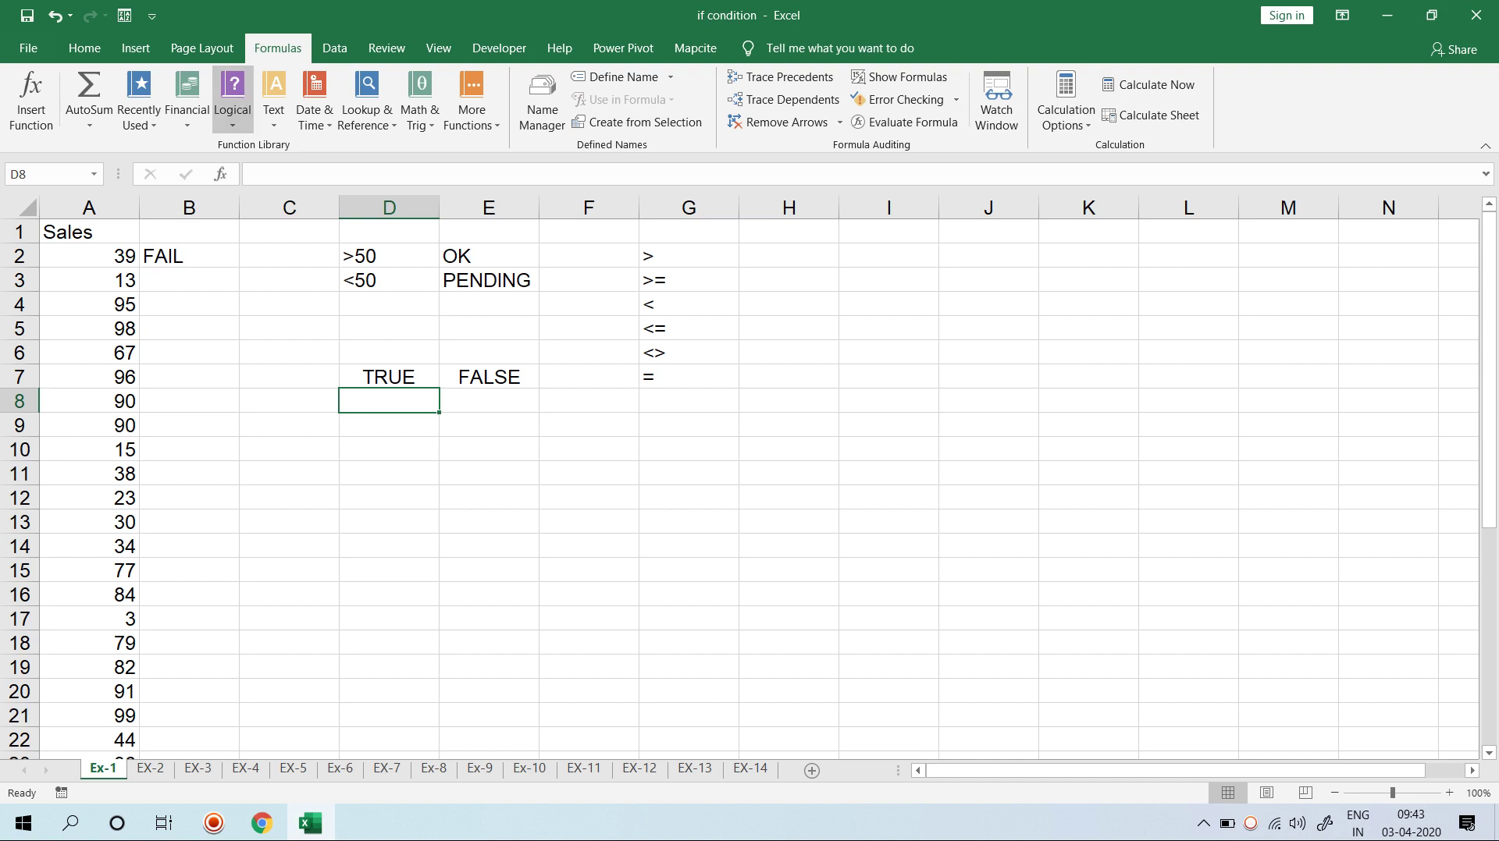
click(233, 98)
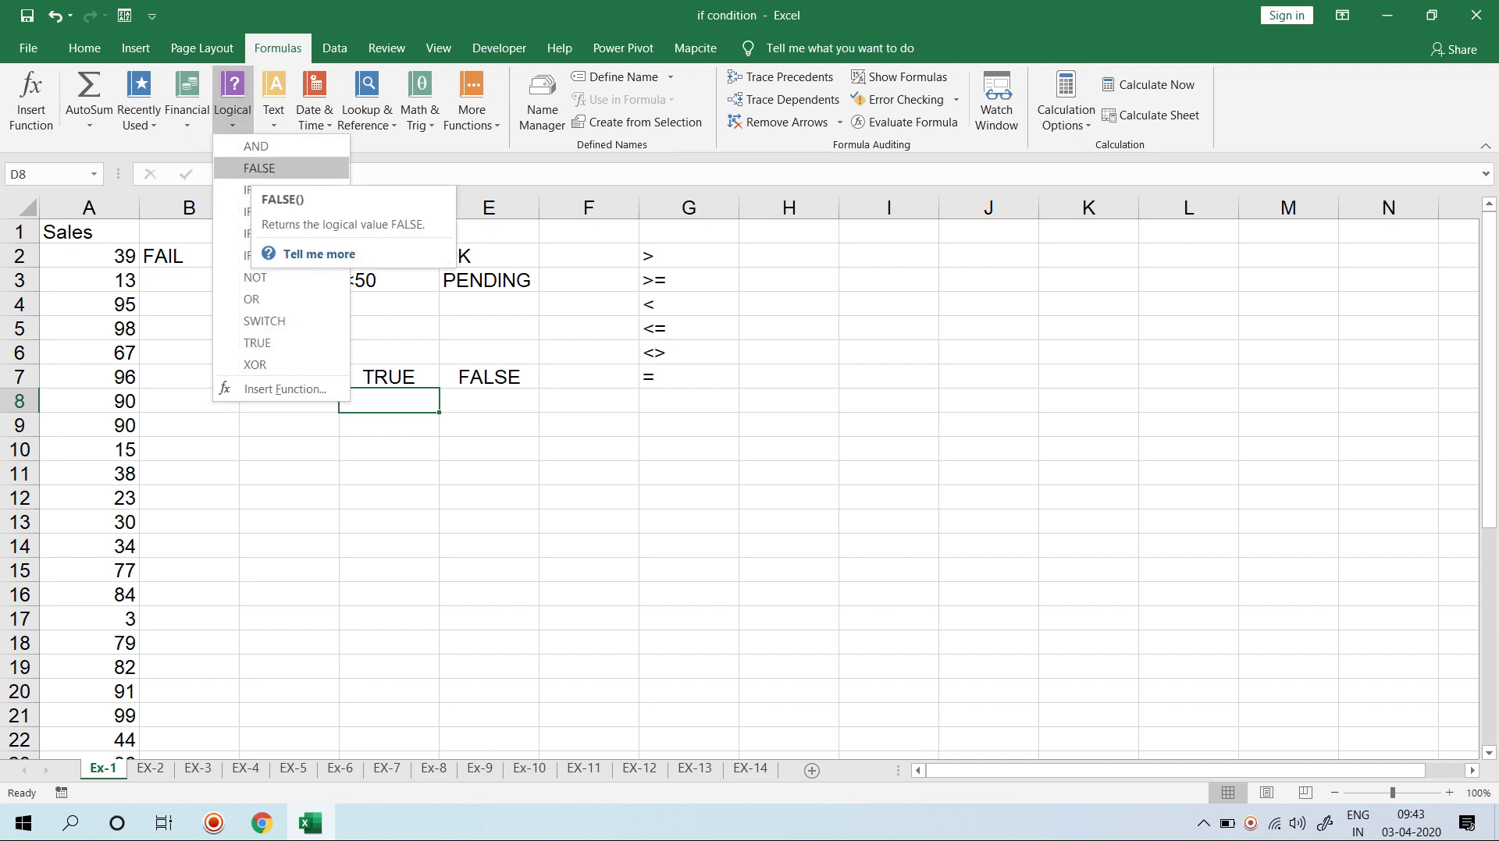
key(Escape)
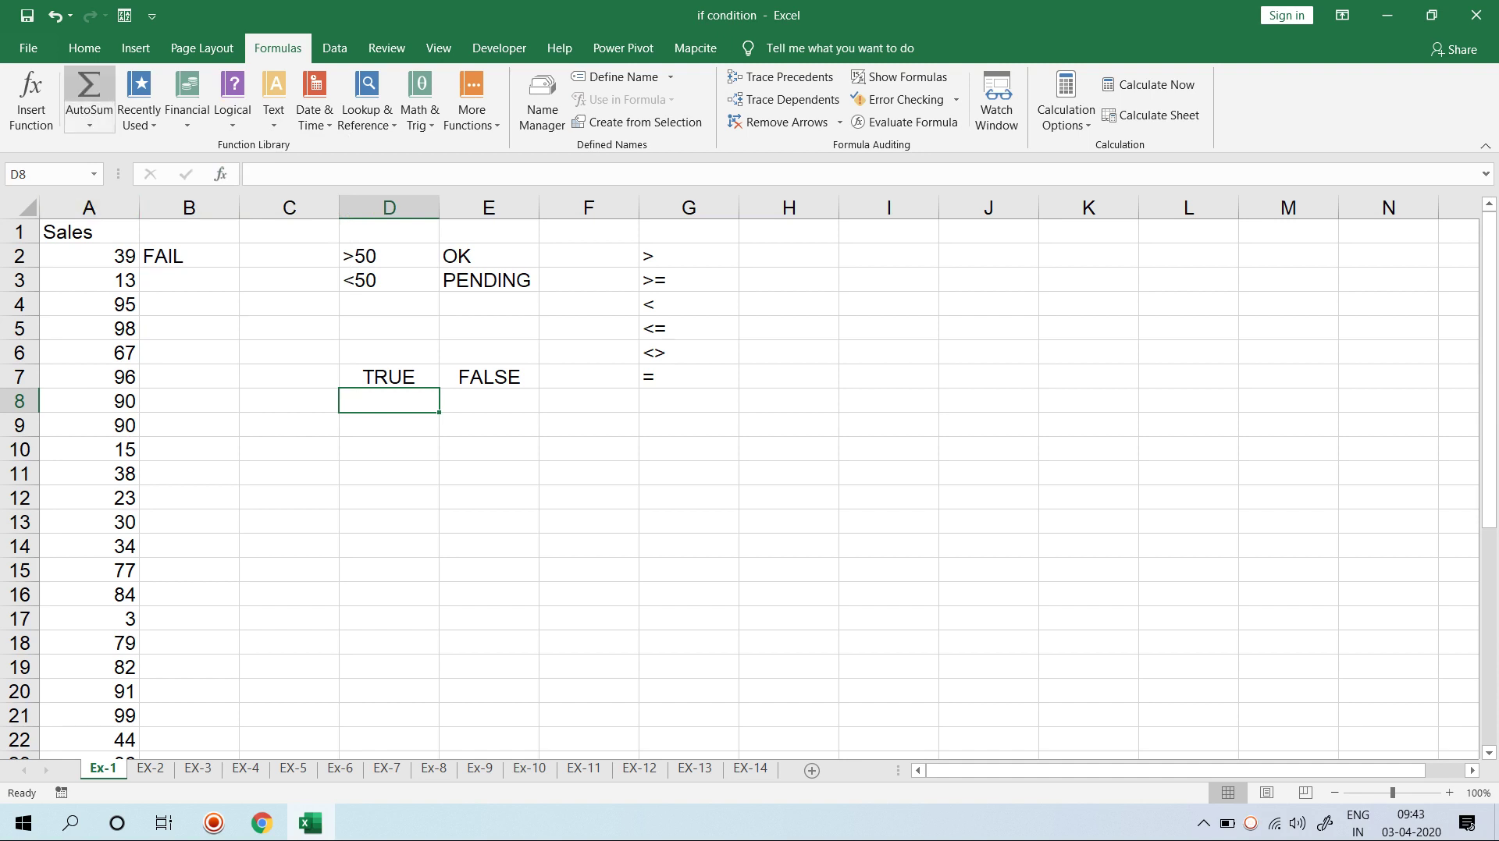
click(28, 48)
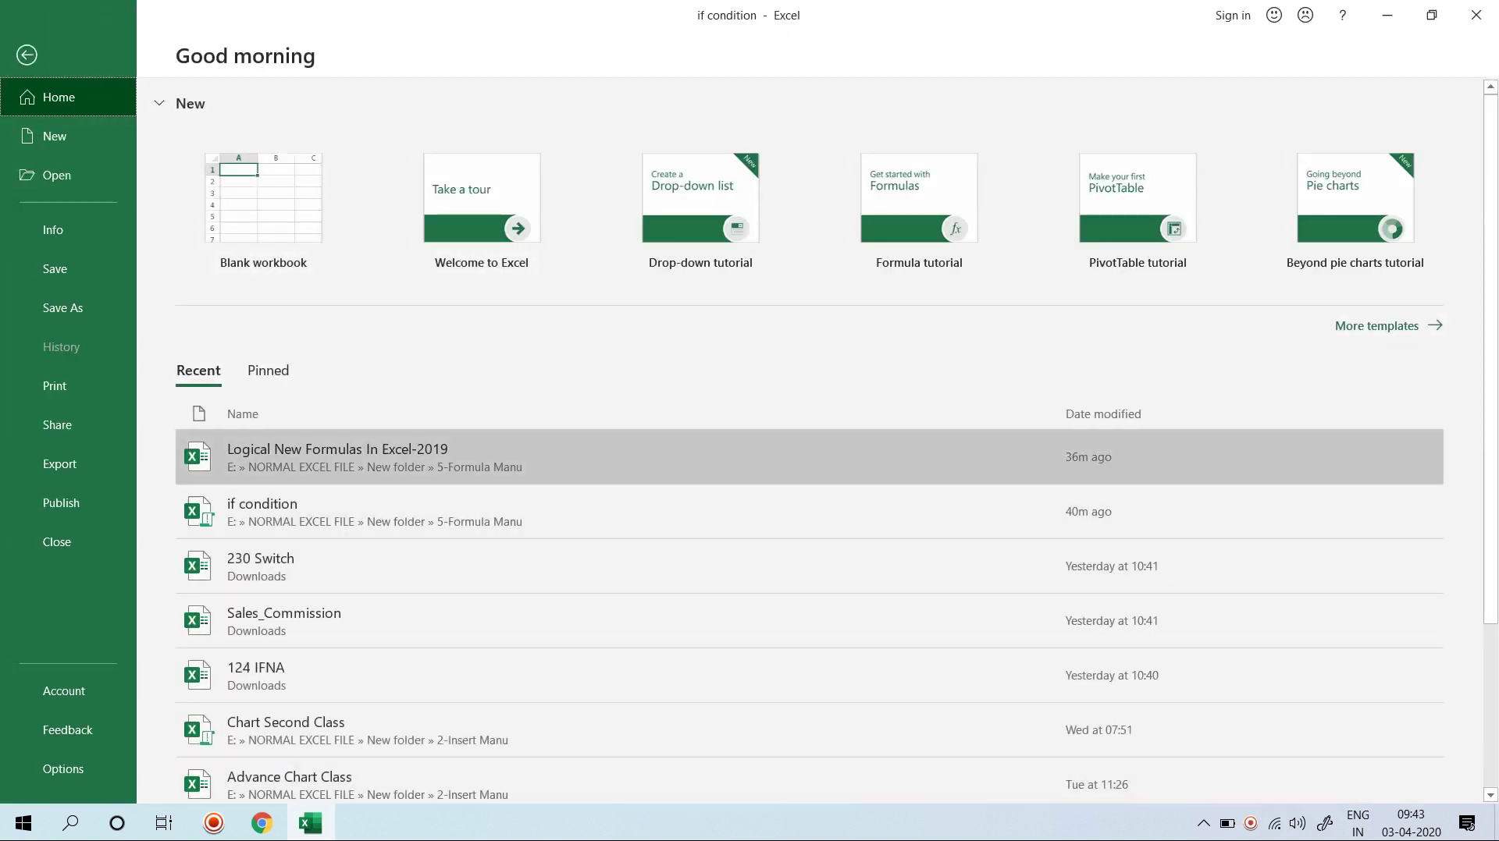
key(Escape)
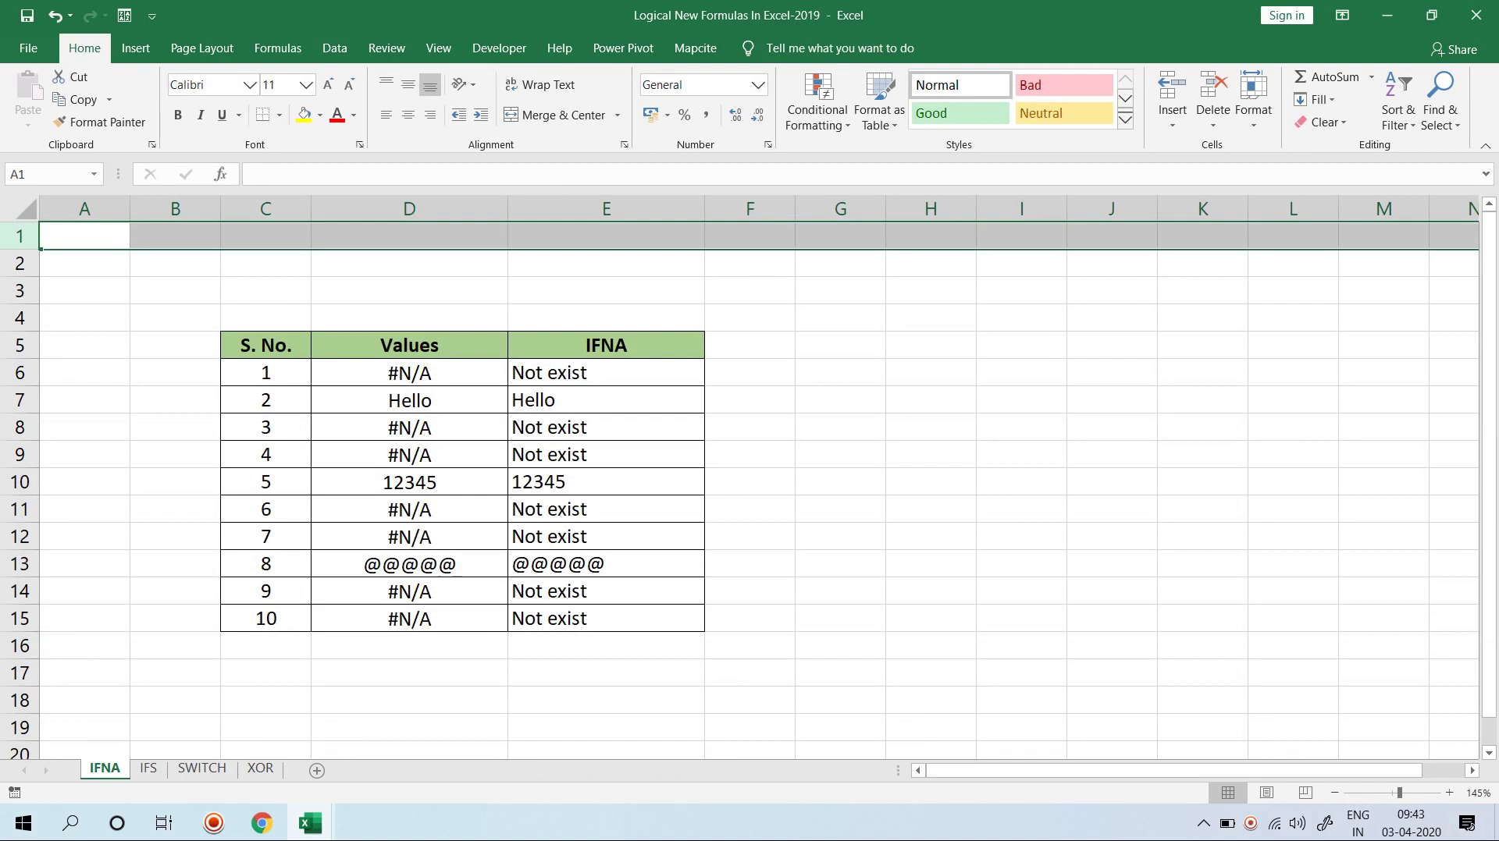
drag(606, 372, 605, 645)
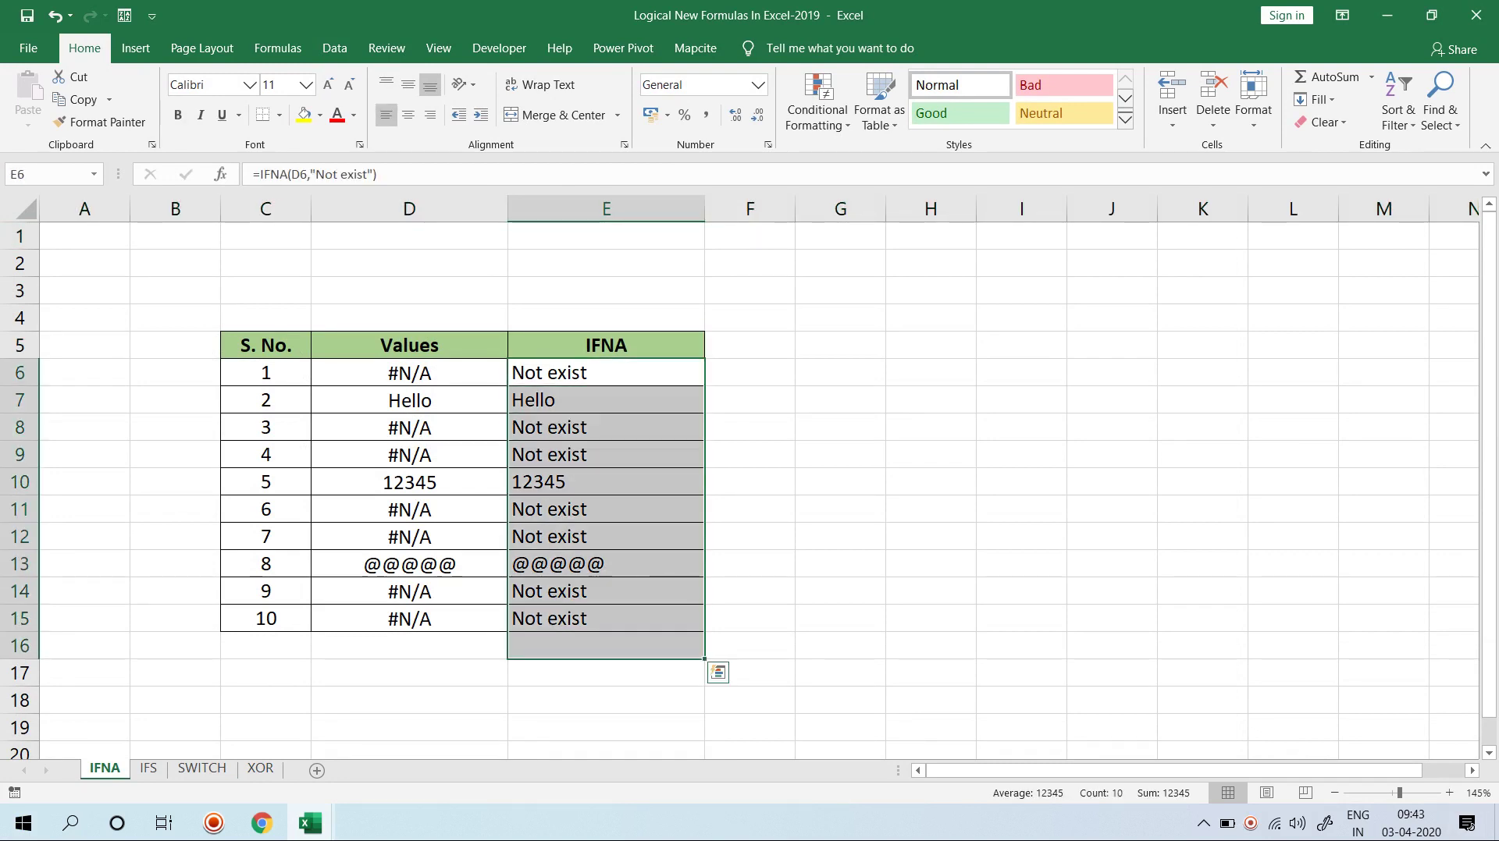
key(Delete)
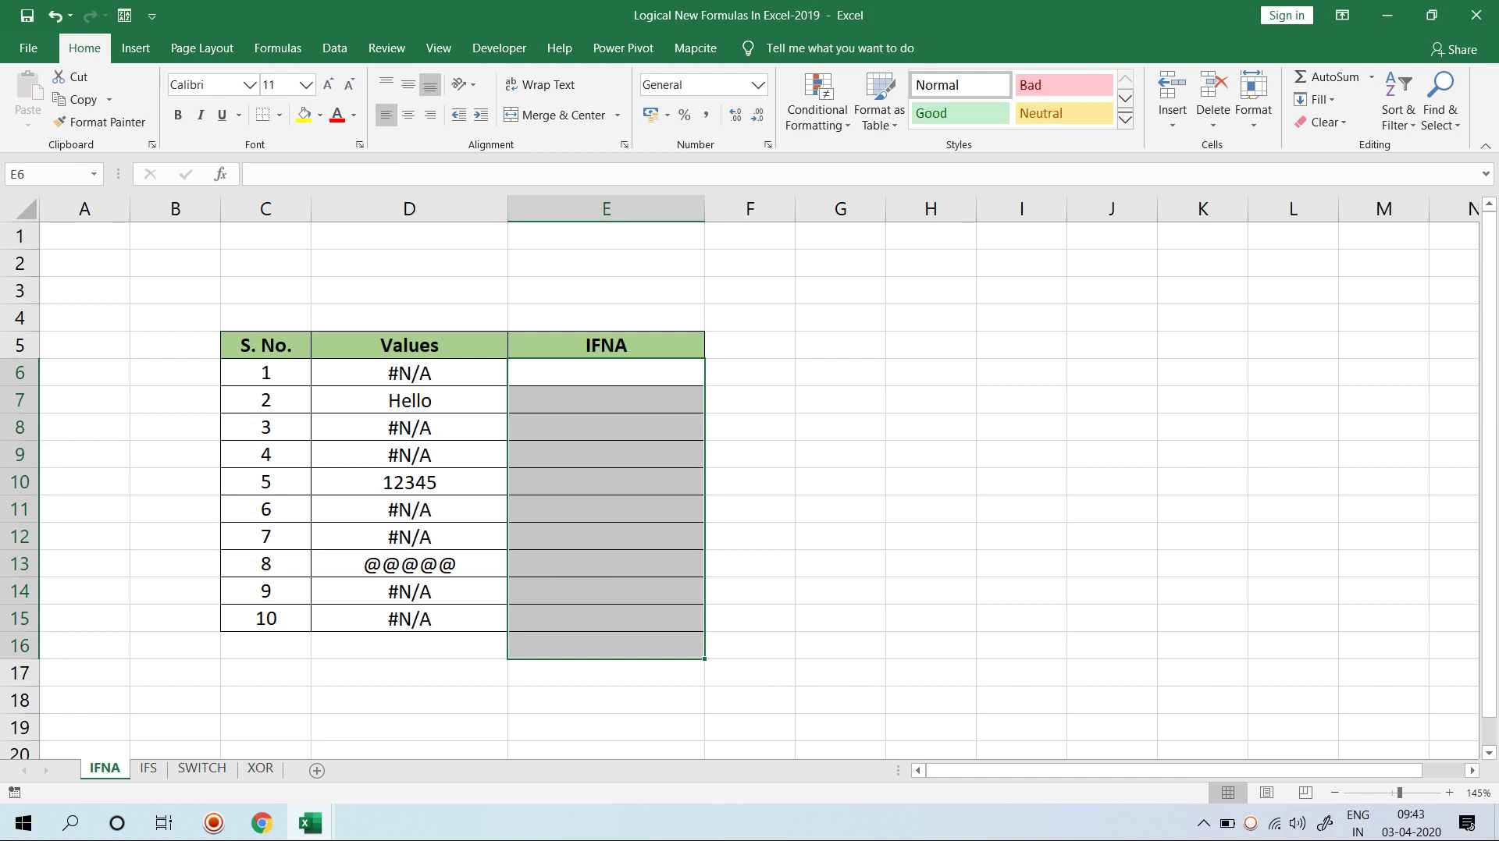
click(750, 372)
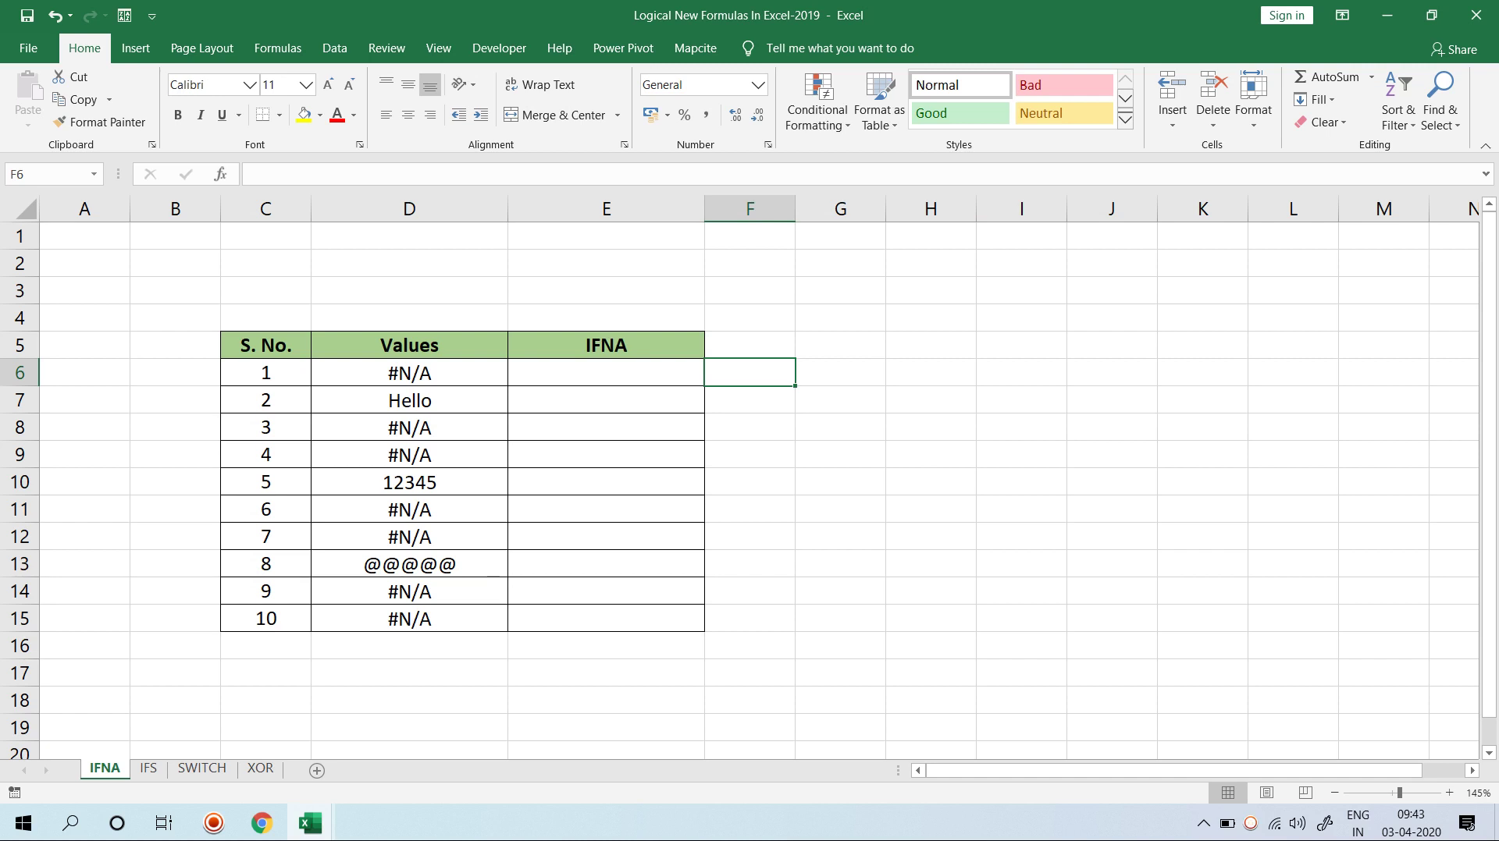
key(Left)
key(Left)
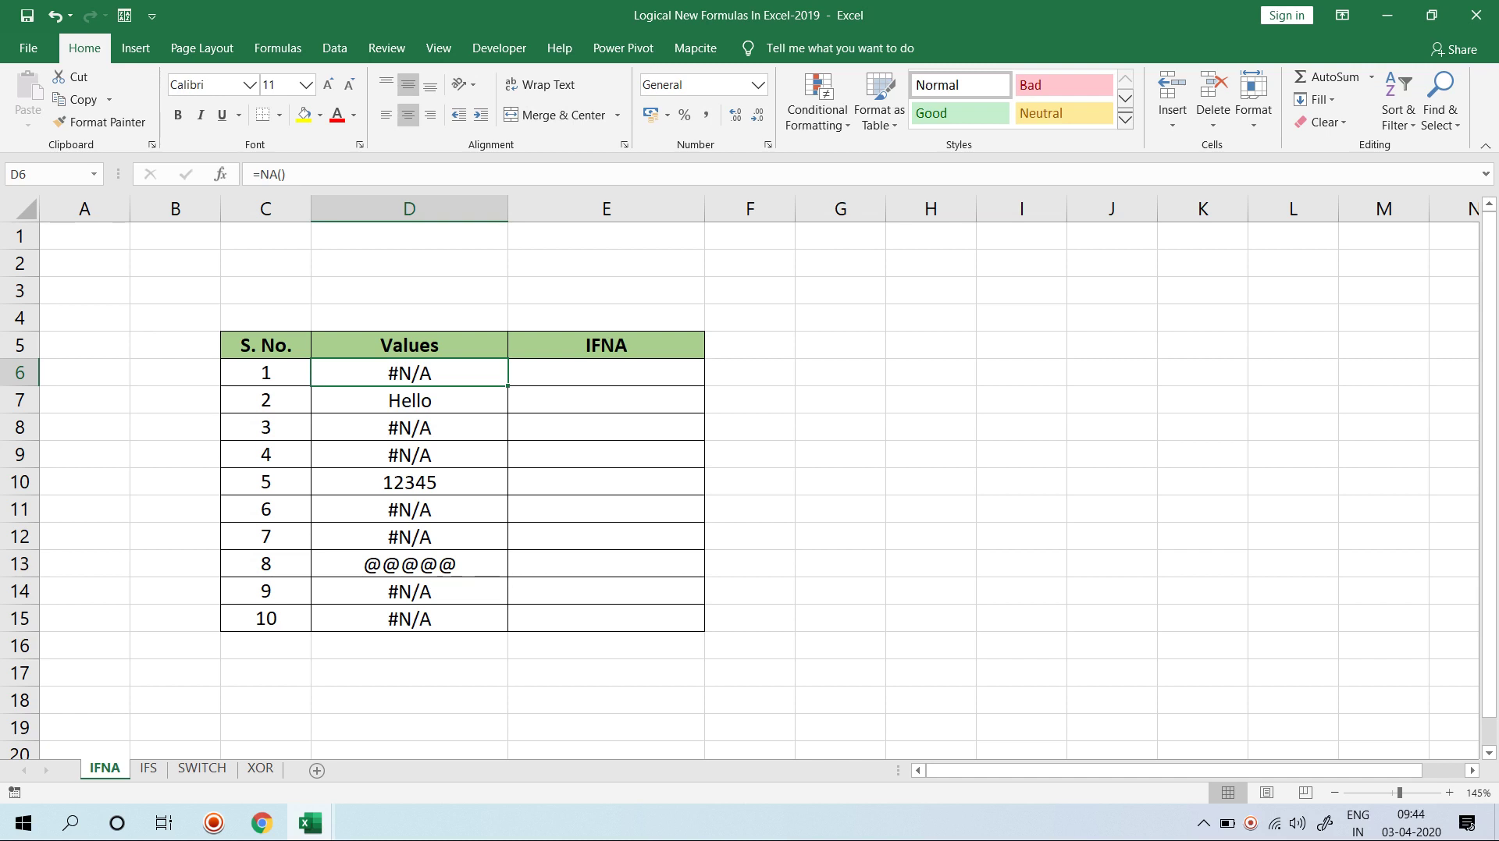
Step: Build =IFNA(D6,"Value Not Exit") in E6 for the first row
click(606, 372)
text(=)
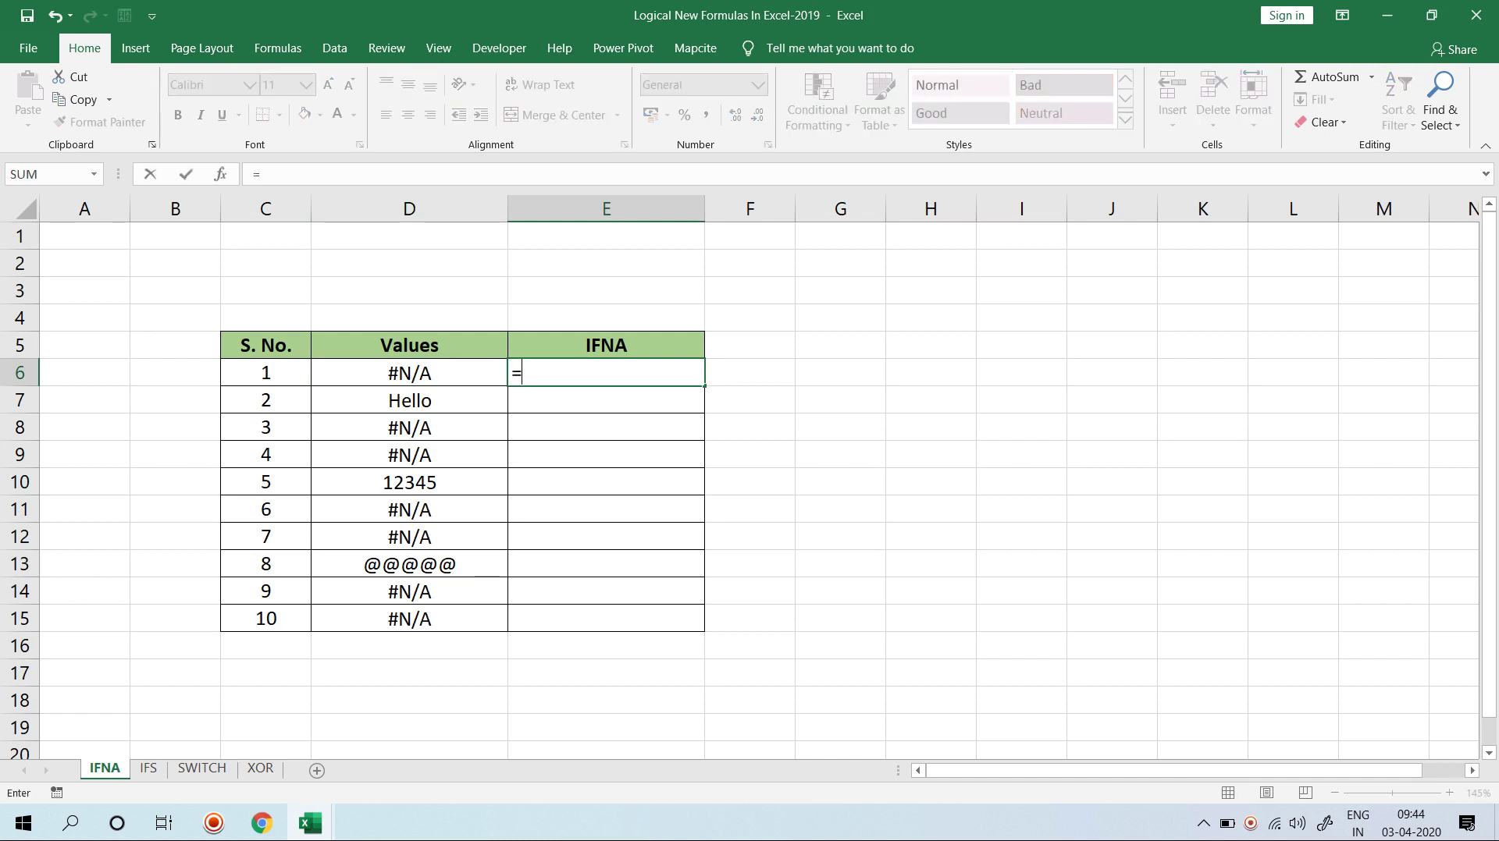
text(IFNA)
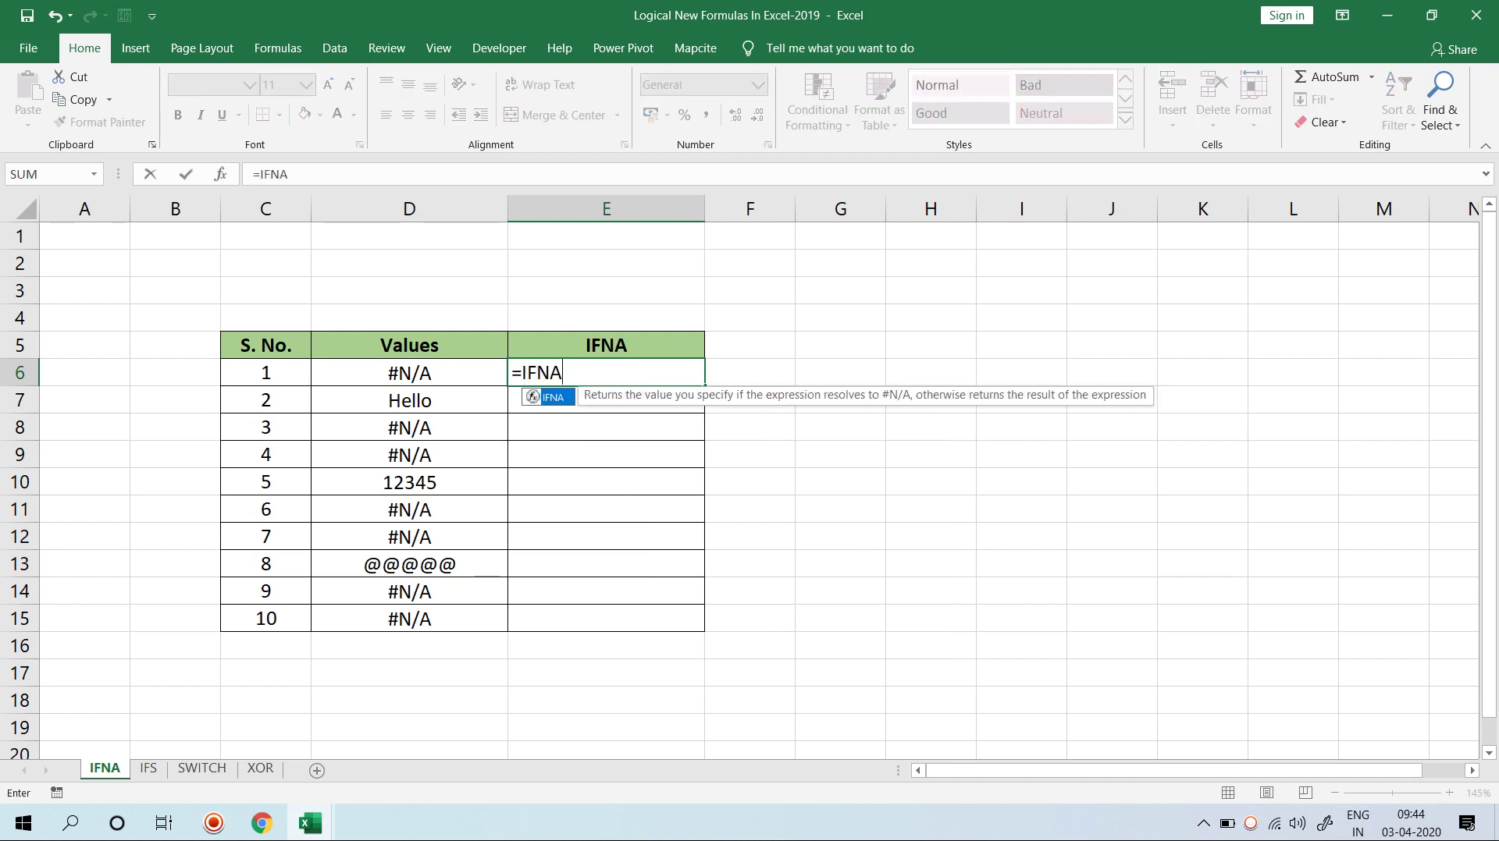
text(()
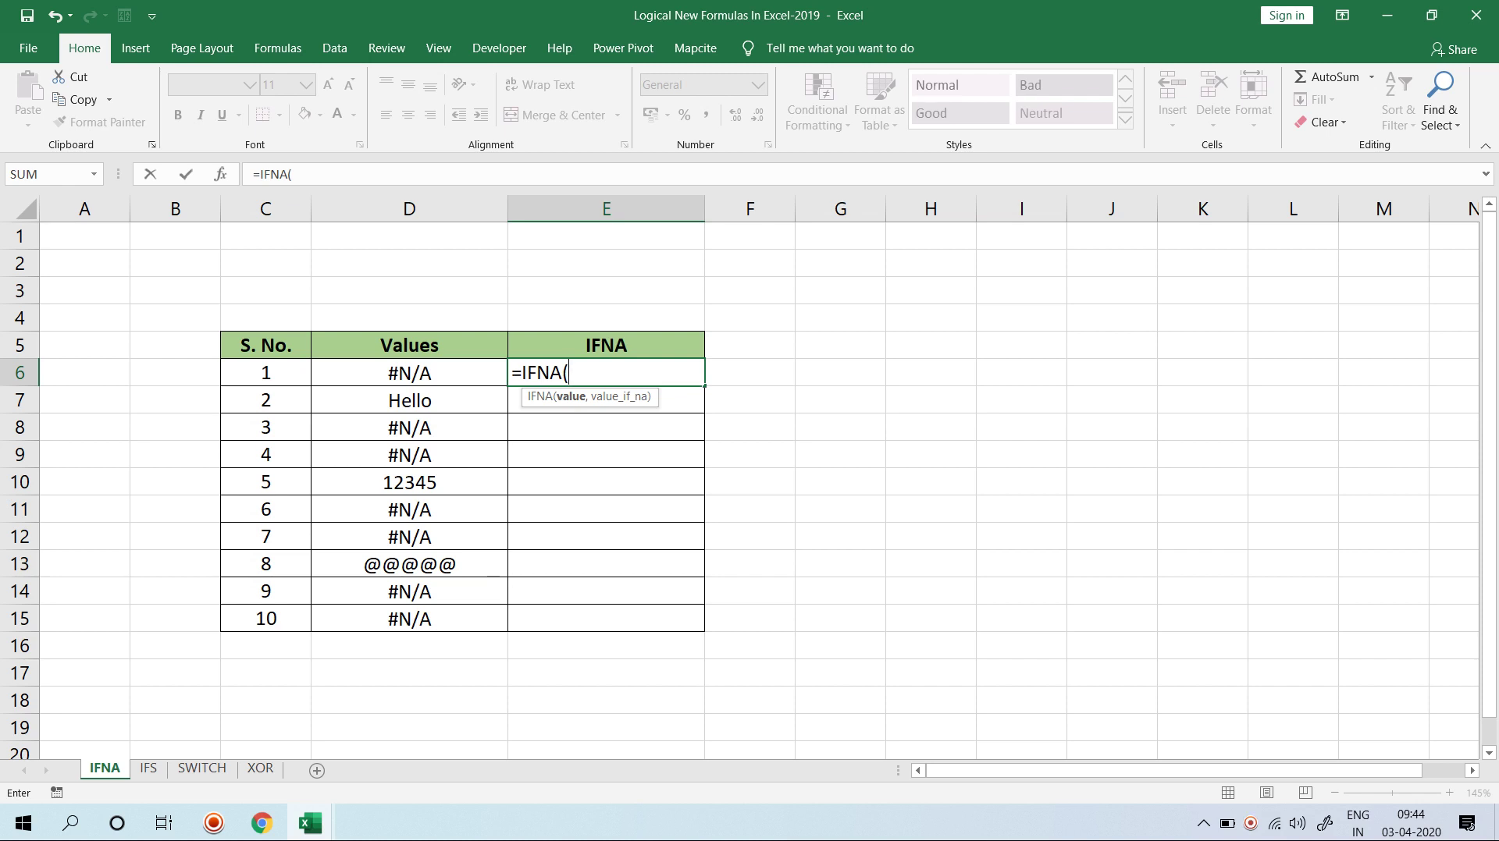
click(409, 373)
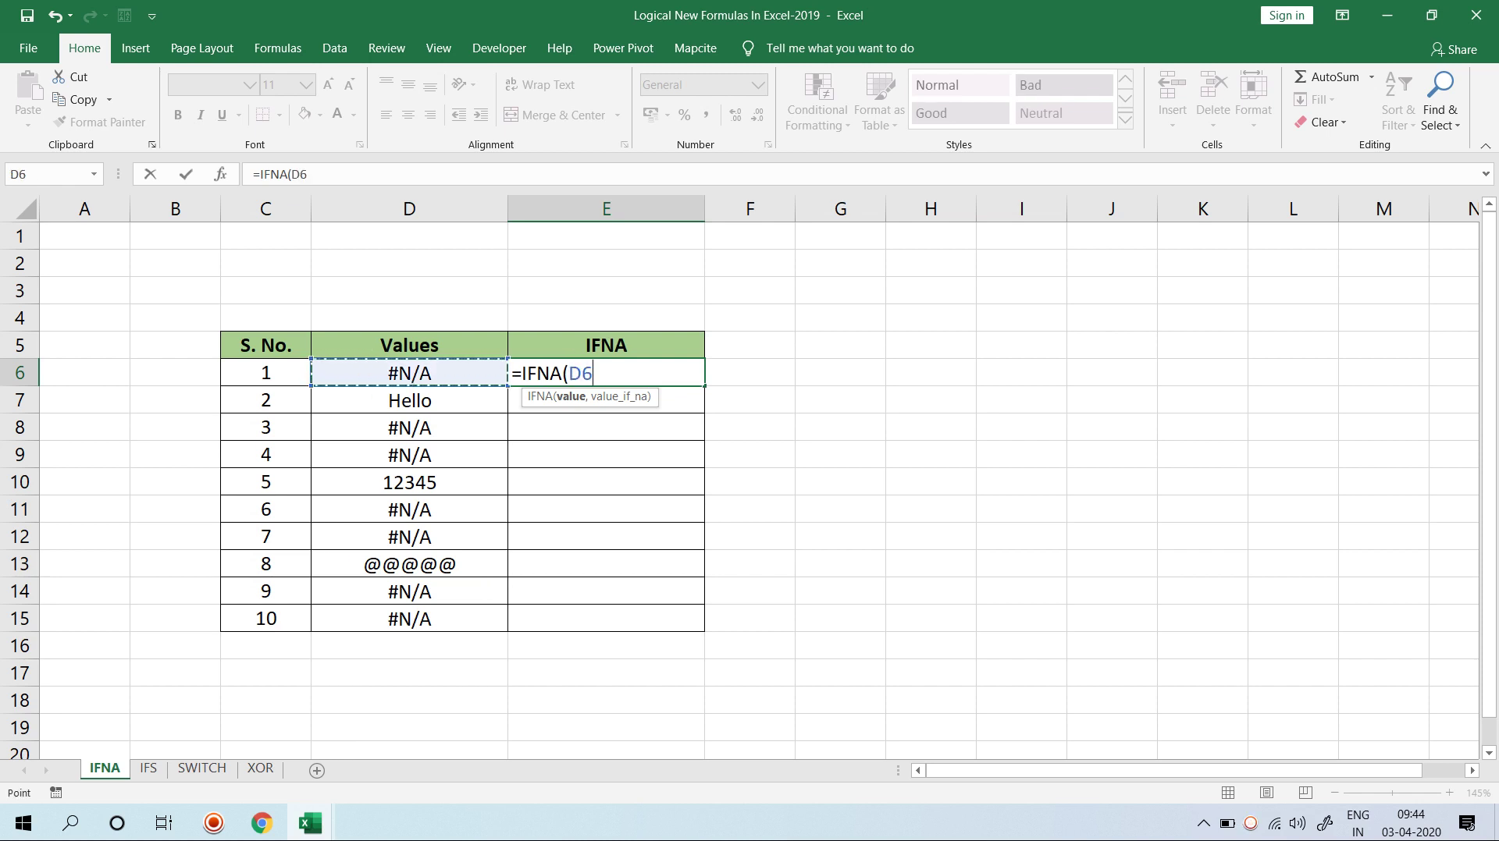
text(,)
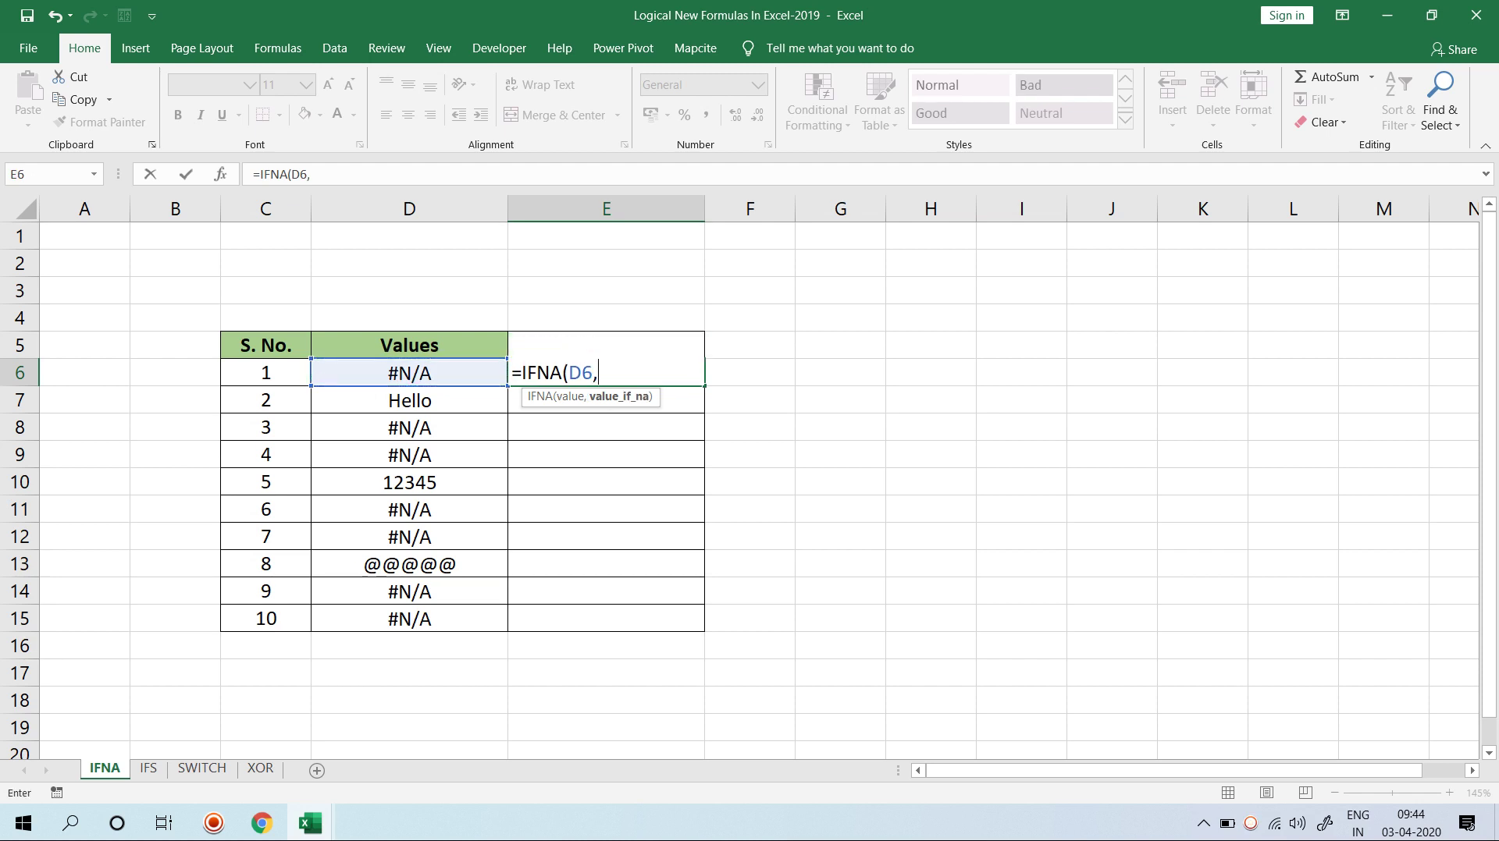
text("No)
key(BackSpace)
key(BackSpace)
text(Va)
text(lue )
text(Not Ex)
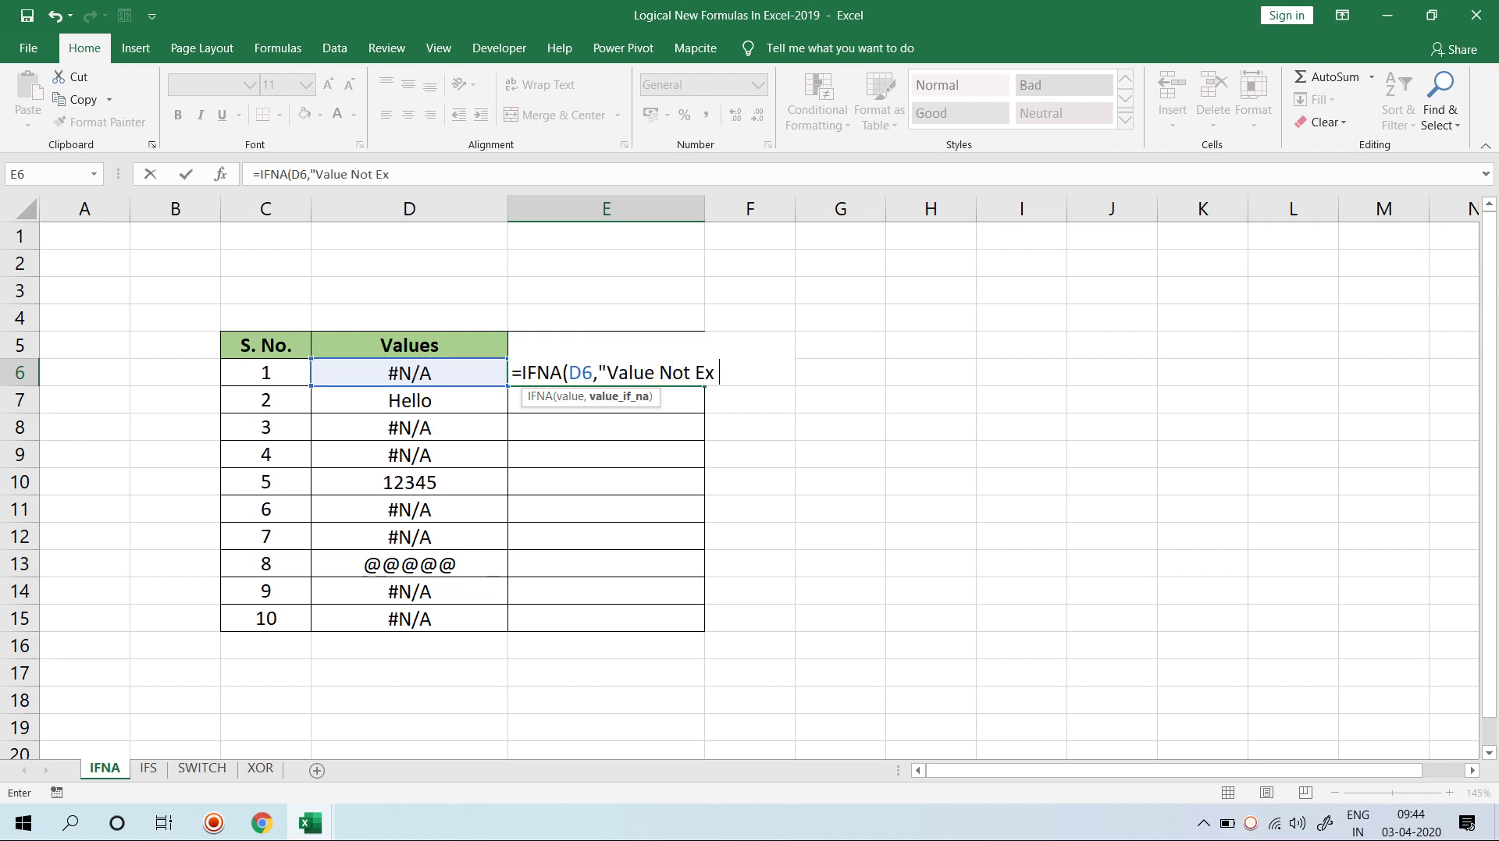
text(it)
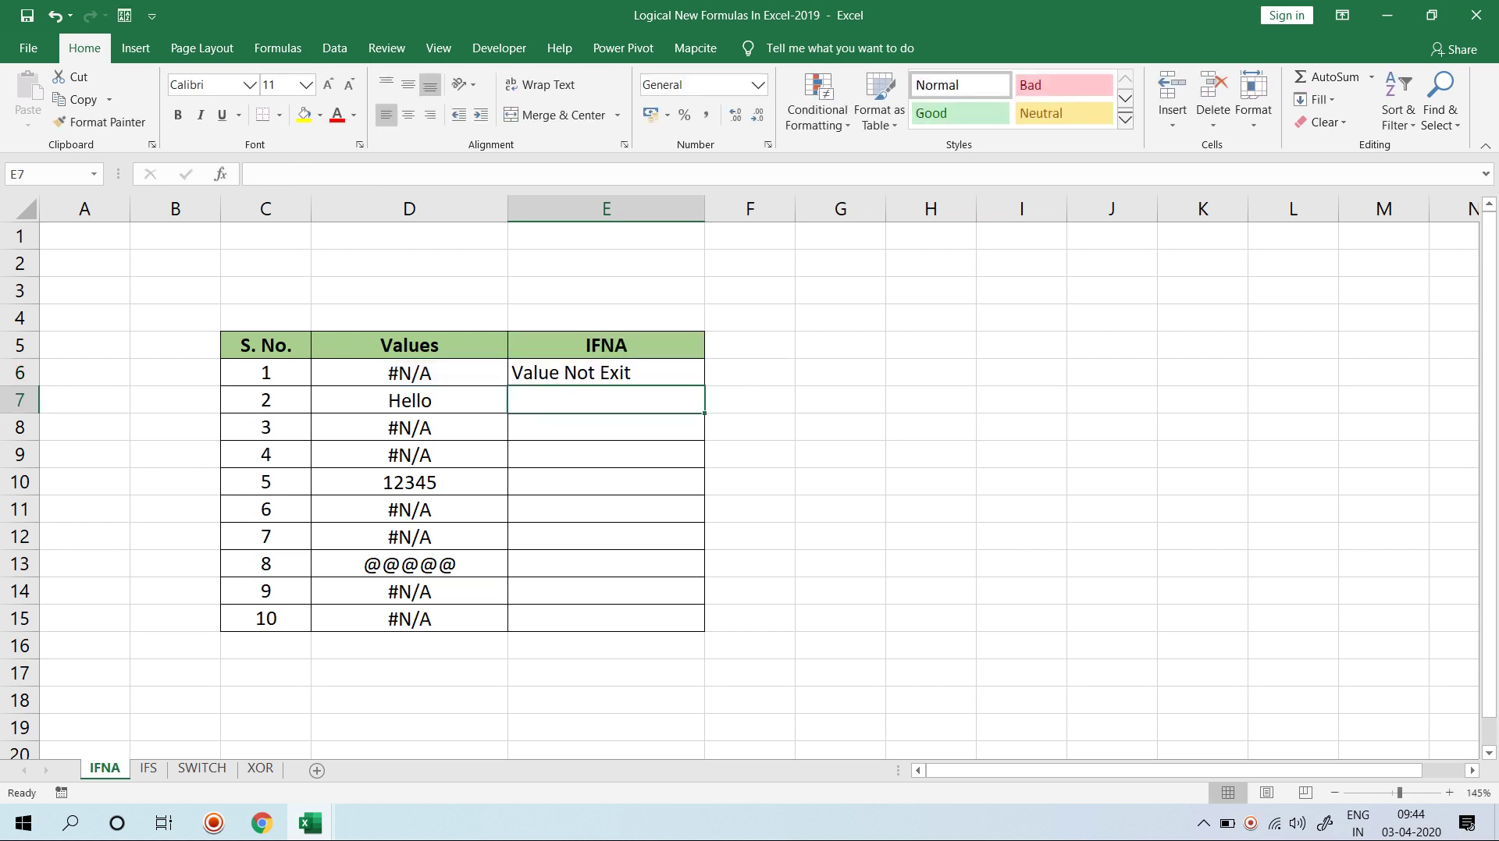
Step: Copy the IFNA formula down through E15 and check the copied results
click(409, 618)
key(Right)
key(ctrl+shift+Up)
key(ctrl+d)
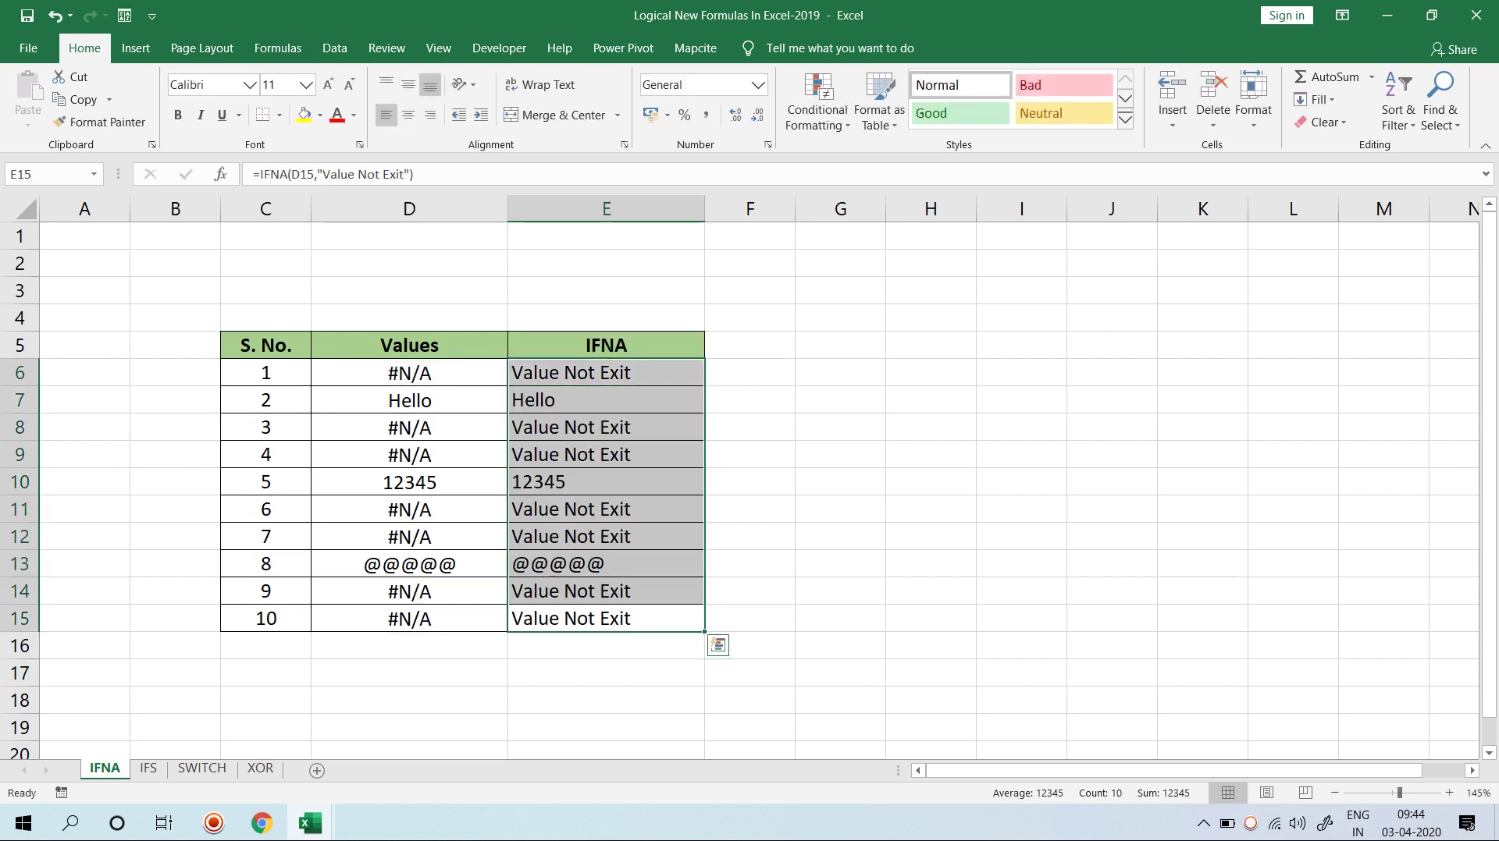
click(605, 427)
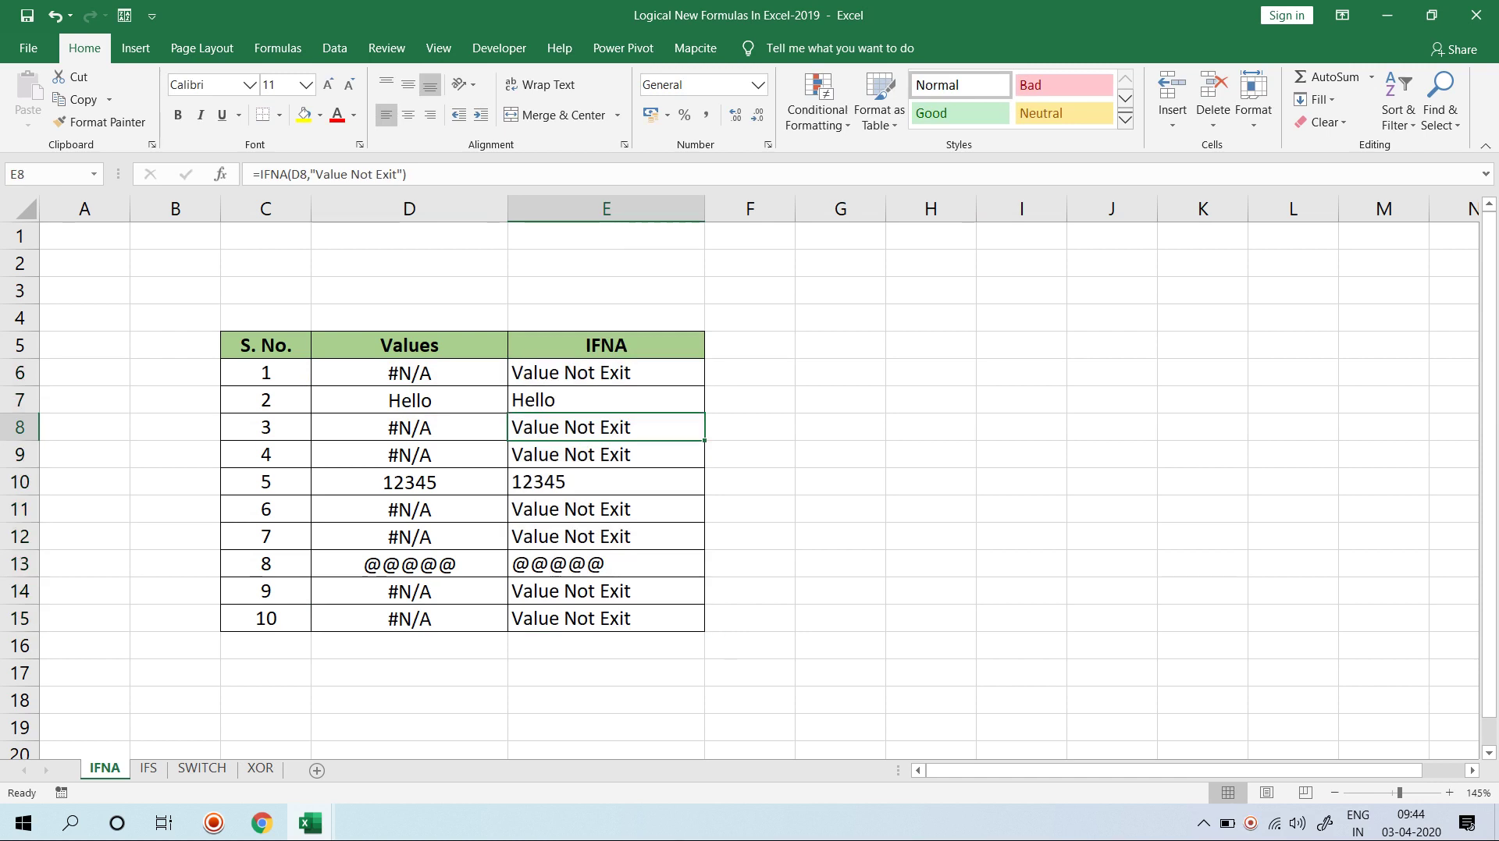
click(409, 400)
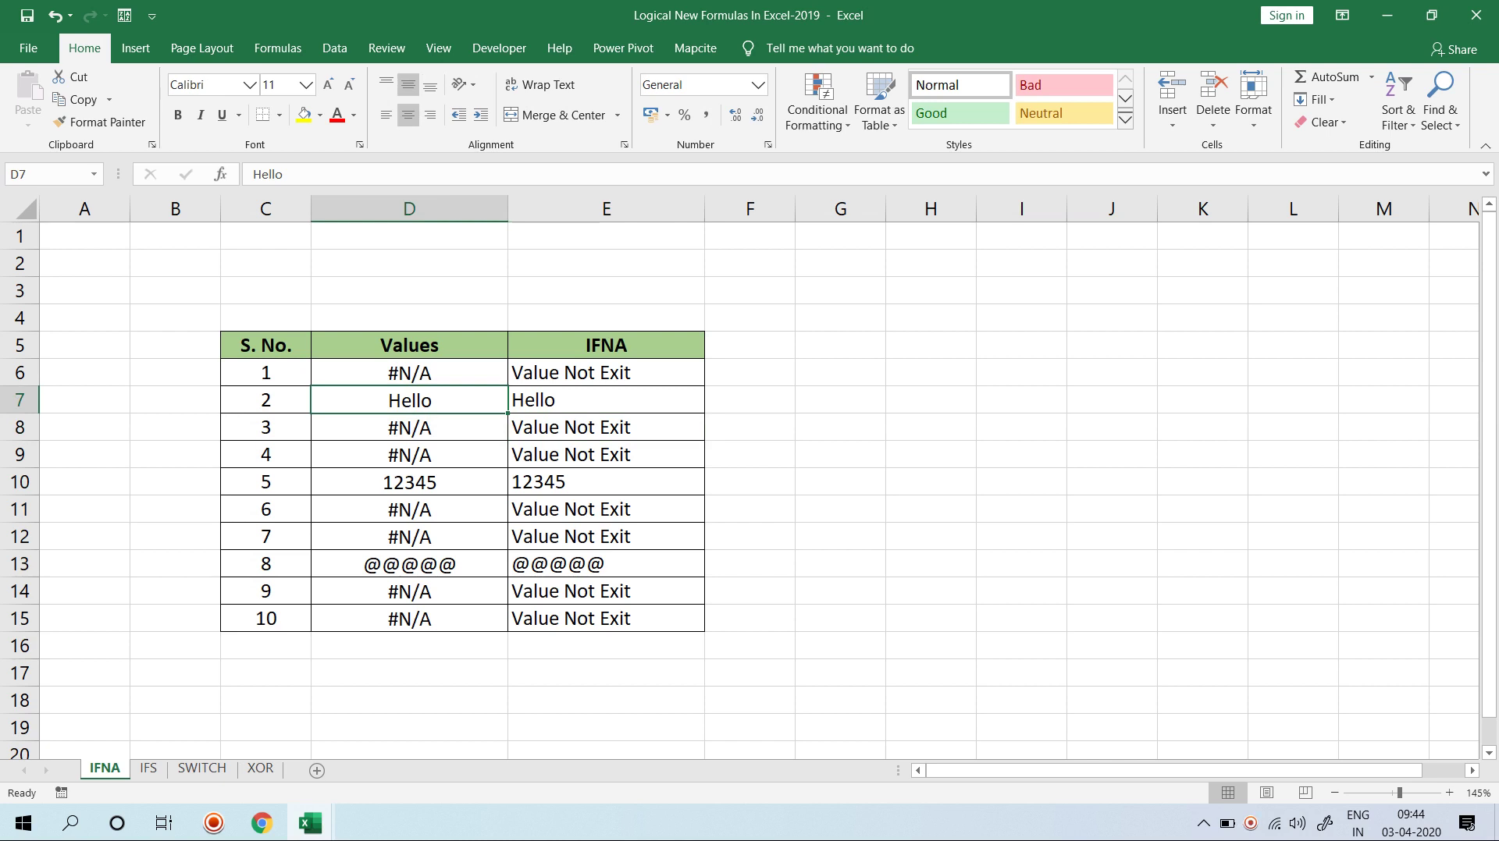
click(148, 768)
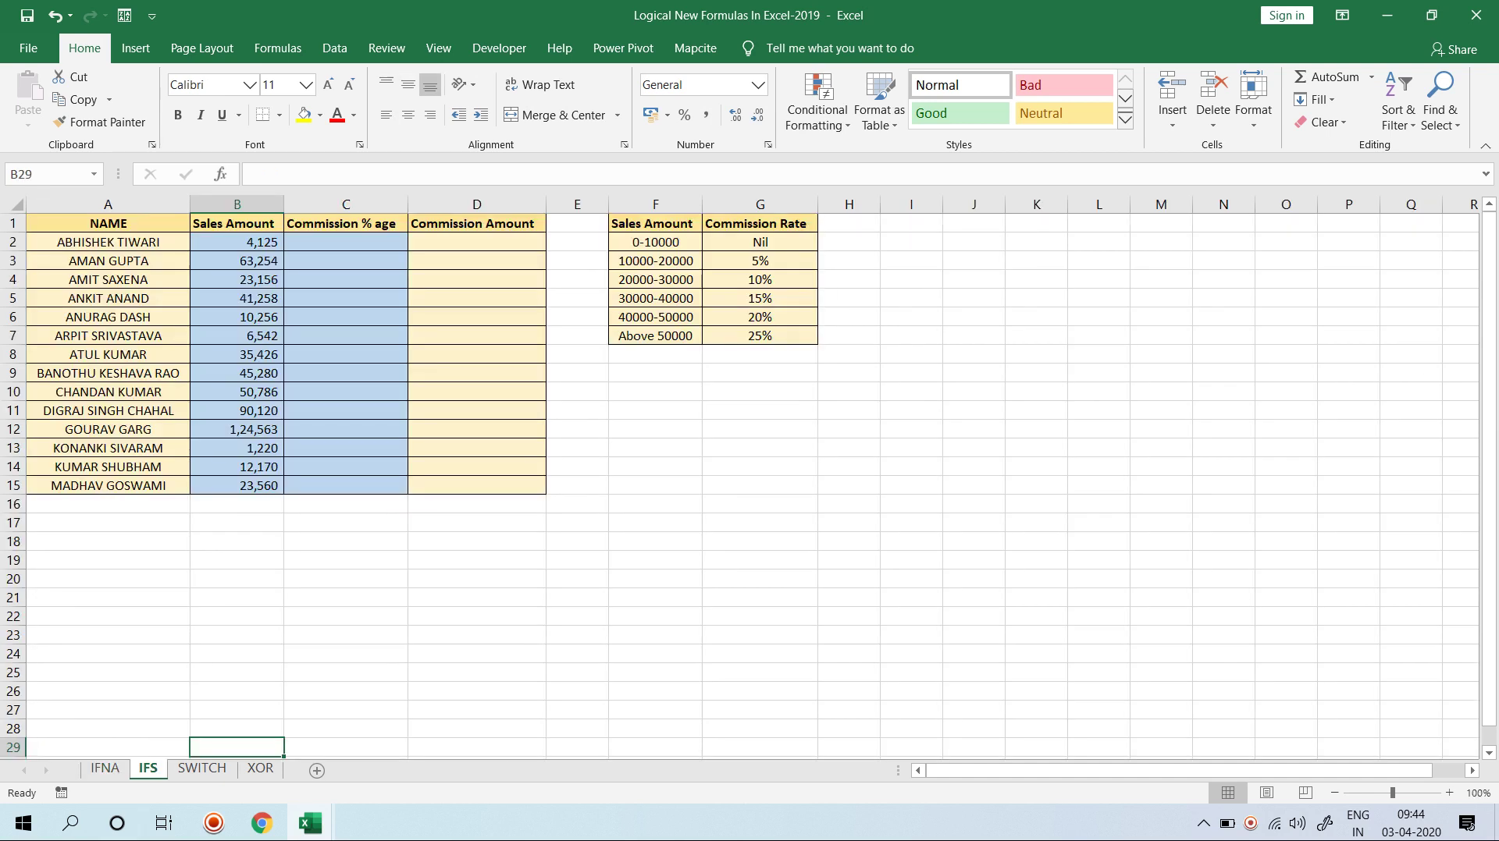
ctrl+scroll(749, 476, up, 1)
scroll(750, 476, up, 2)
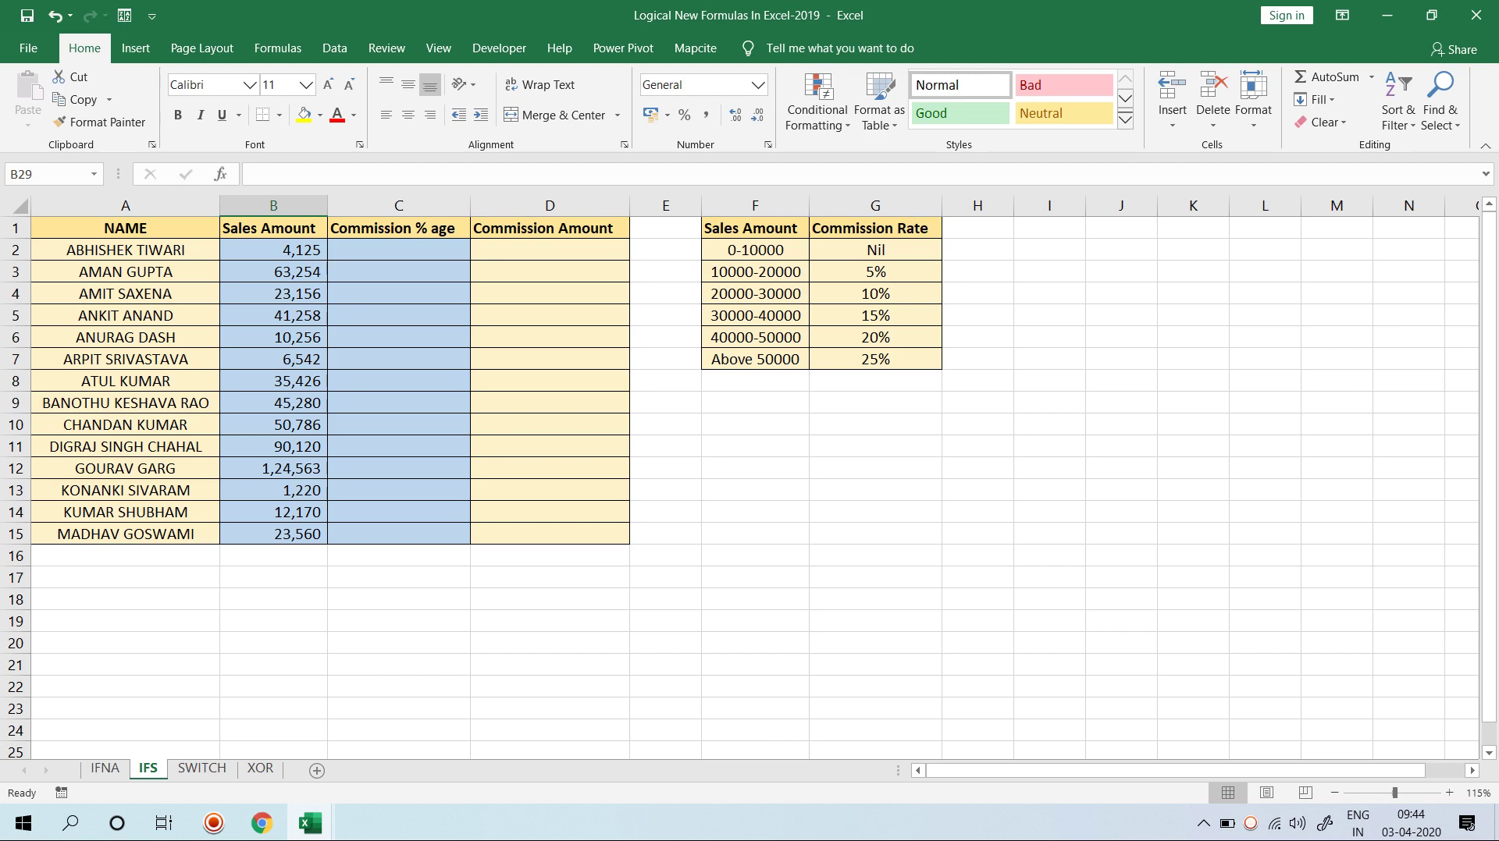
scroll(742, 476, up, 1)
scroll(742, 476, up, 1)
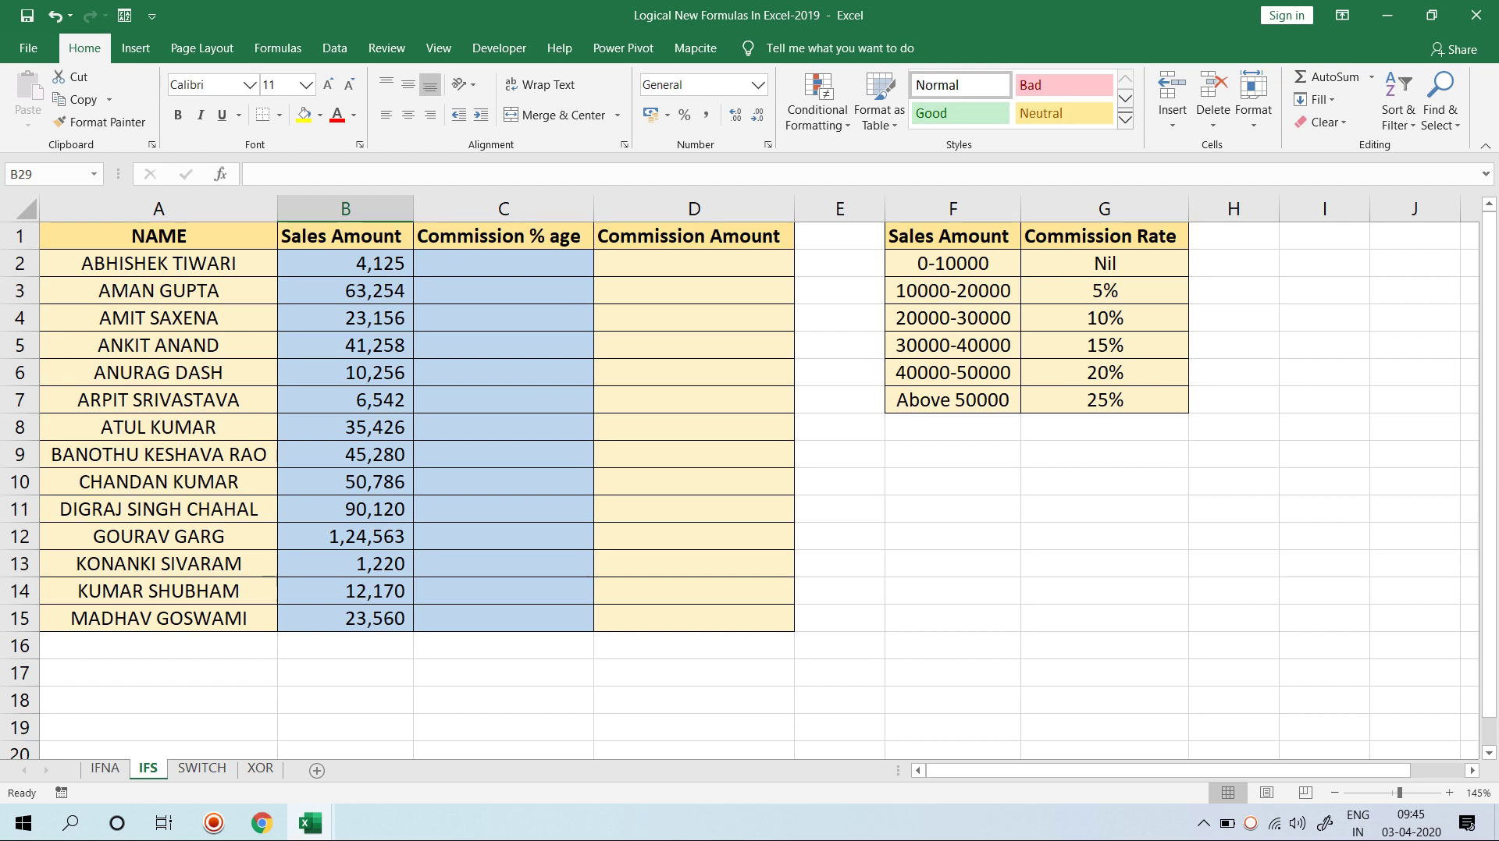
drag(504, 263, 503, 645)
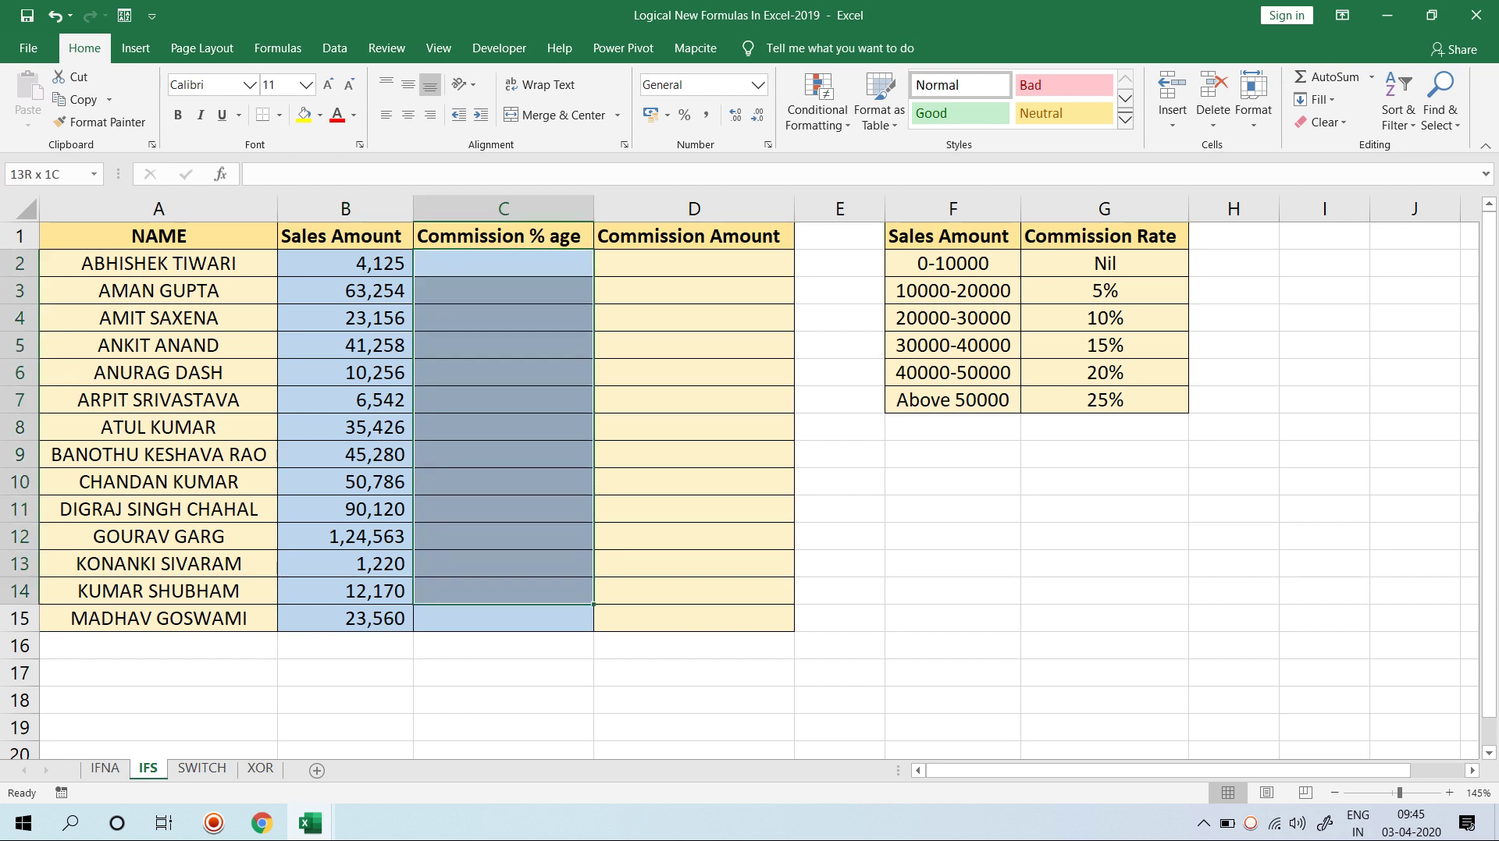
drag(693, 263, 693, 618)
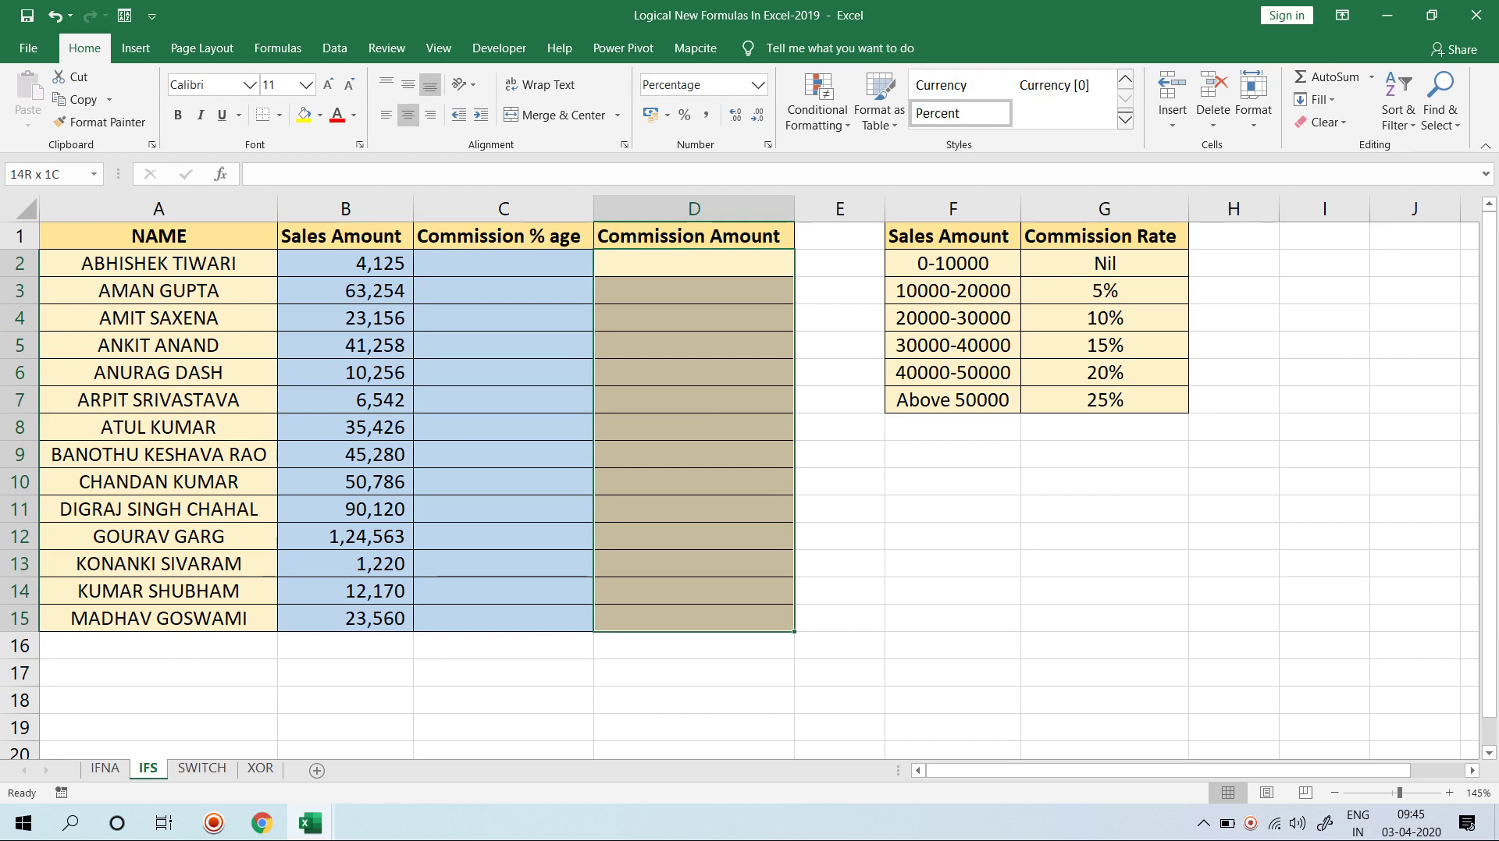
click(504, 263)
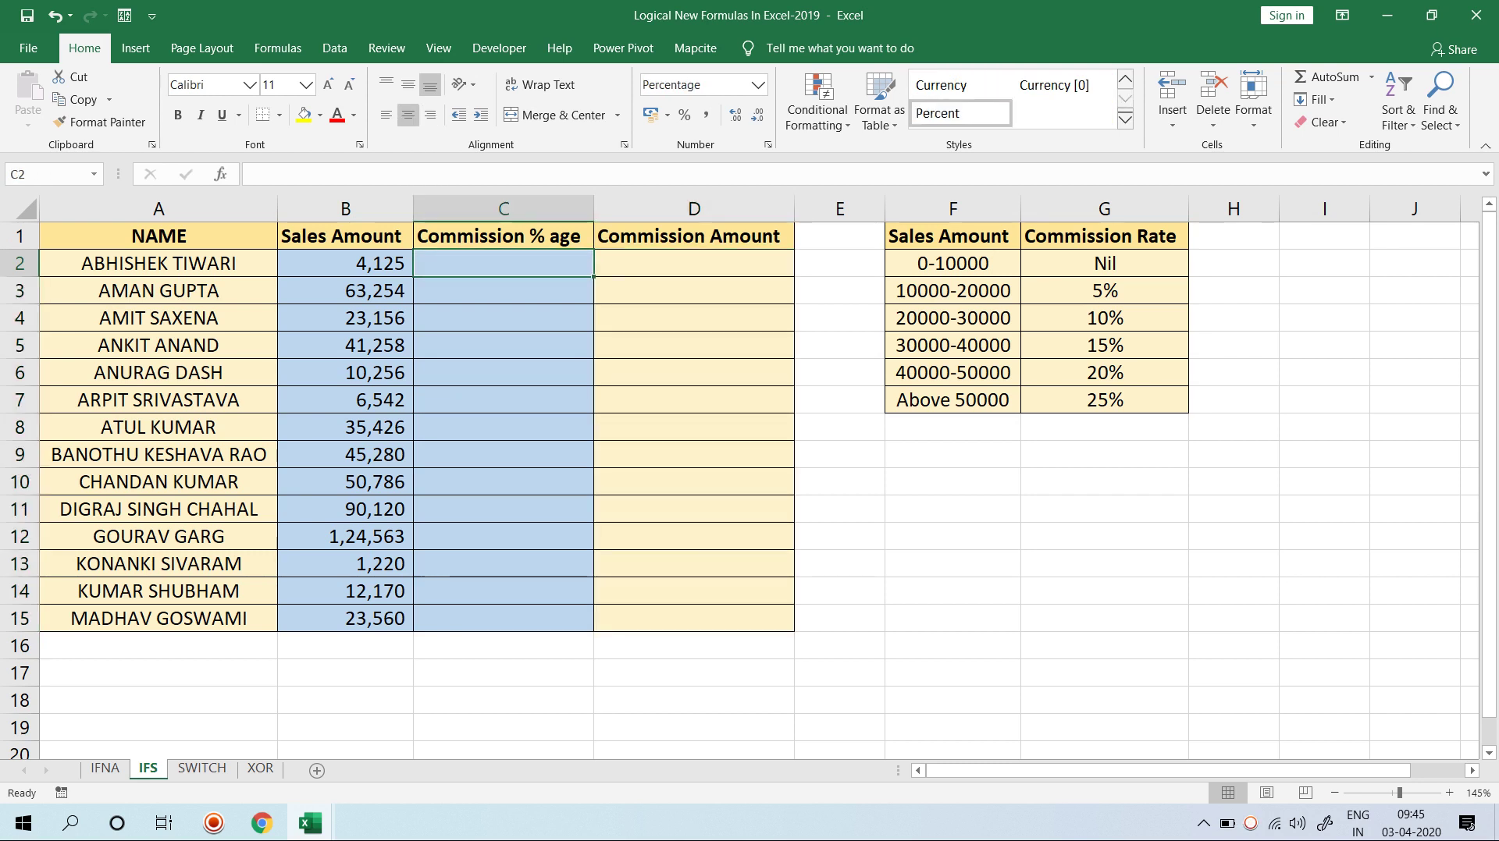
drag(1105, 263, 1104, 399)
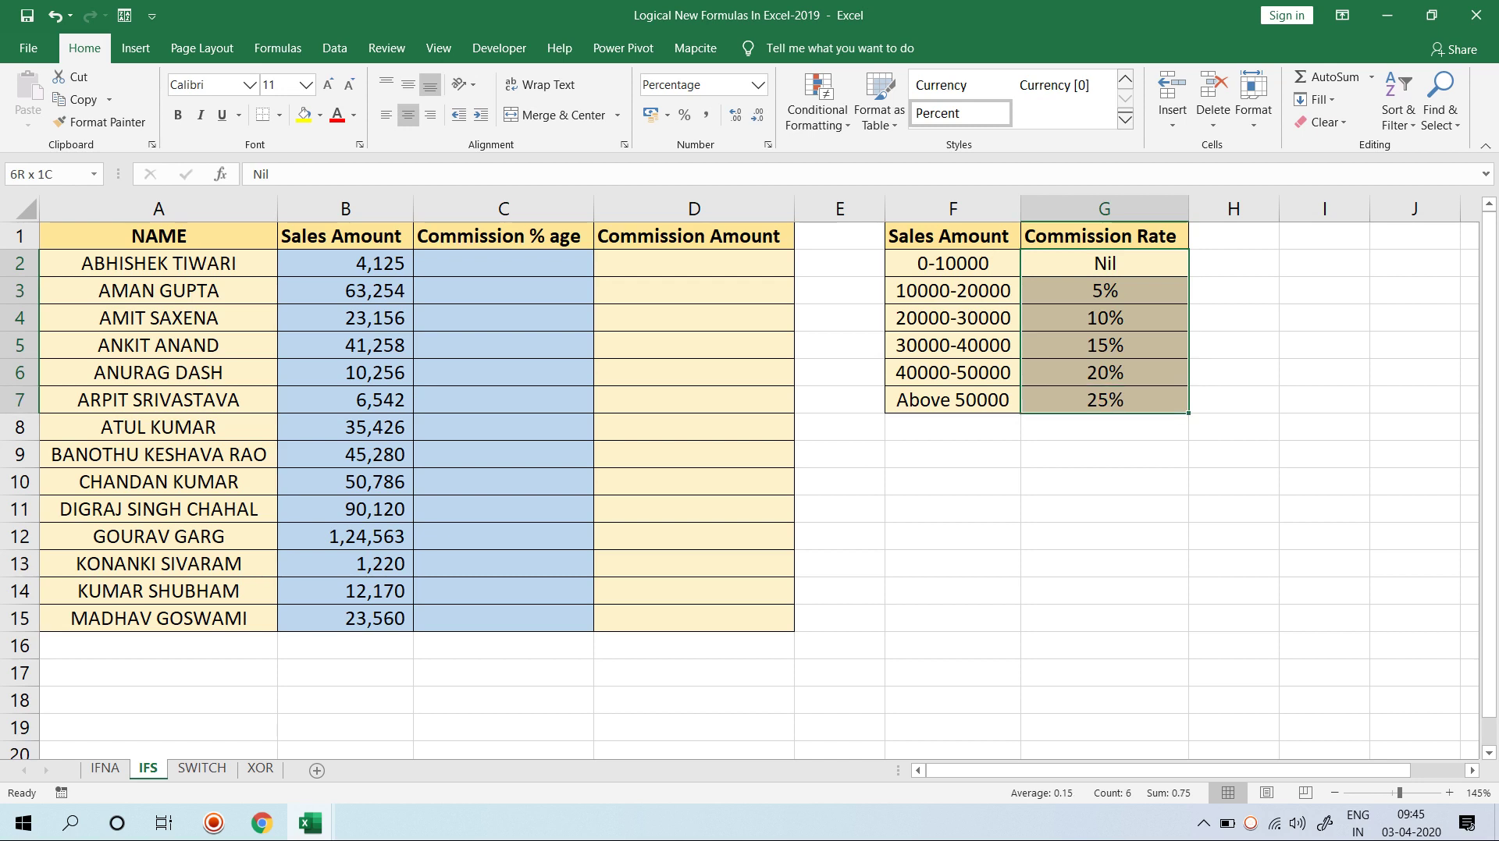
drag(1104, 400, 1104, 373)
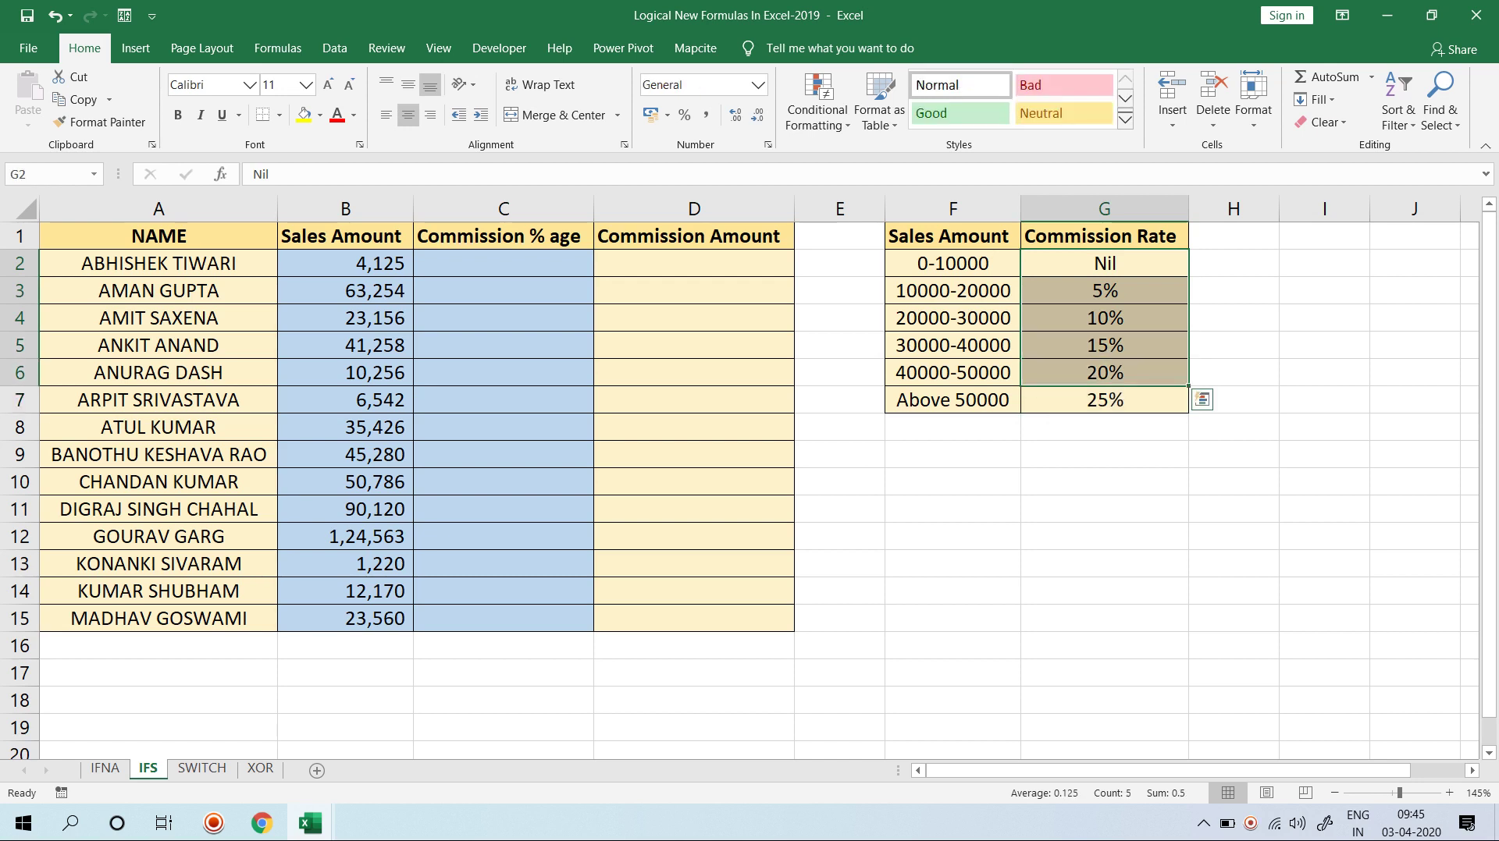
click(952, 263)
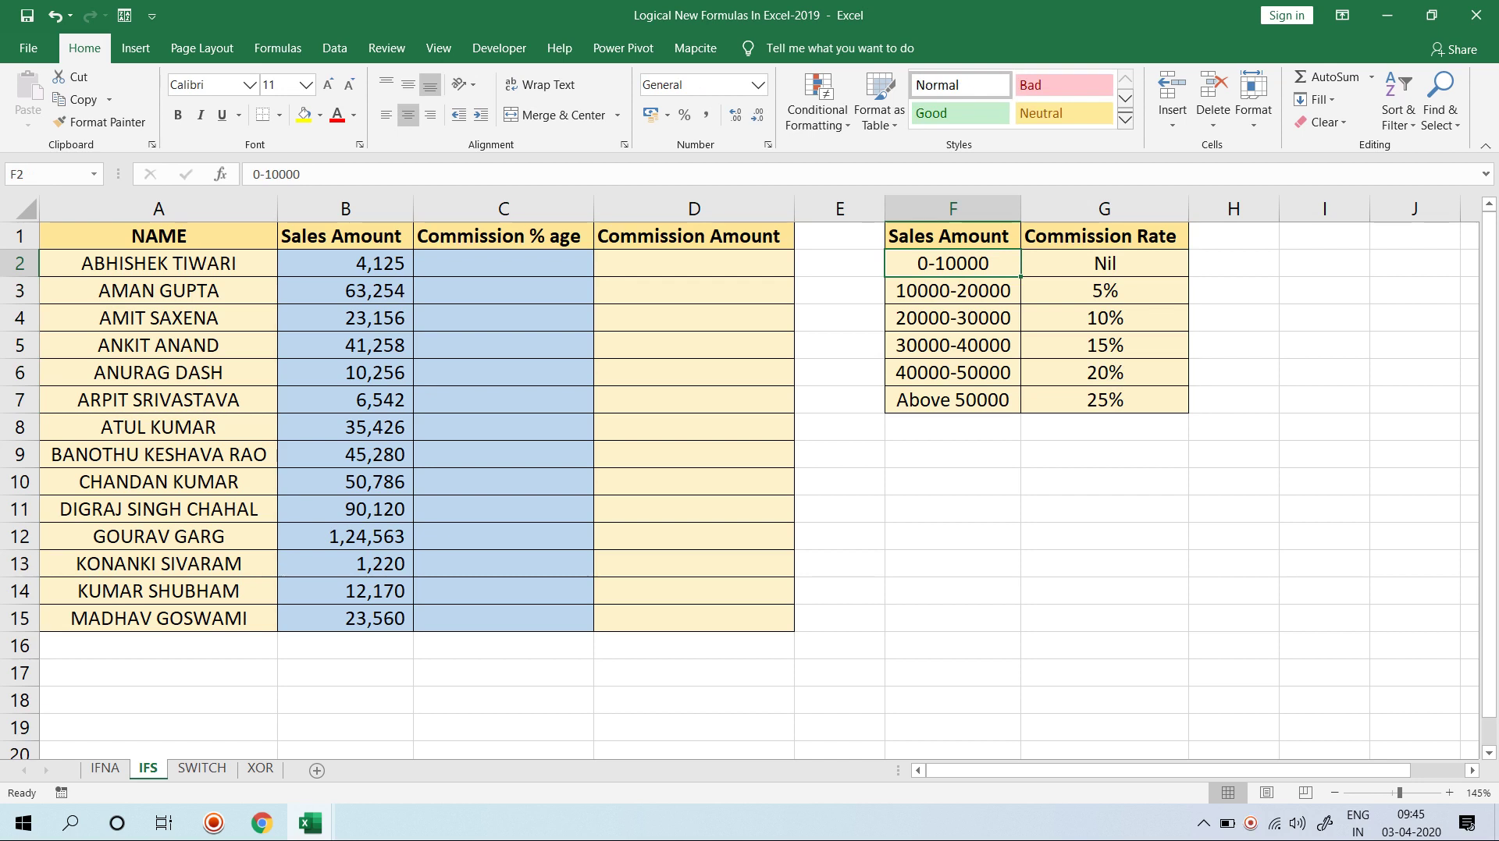
click(952, 318)
click(1105, 290)
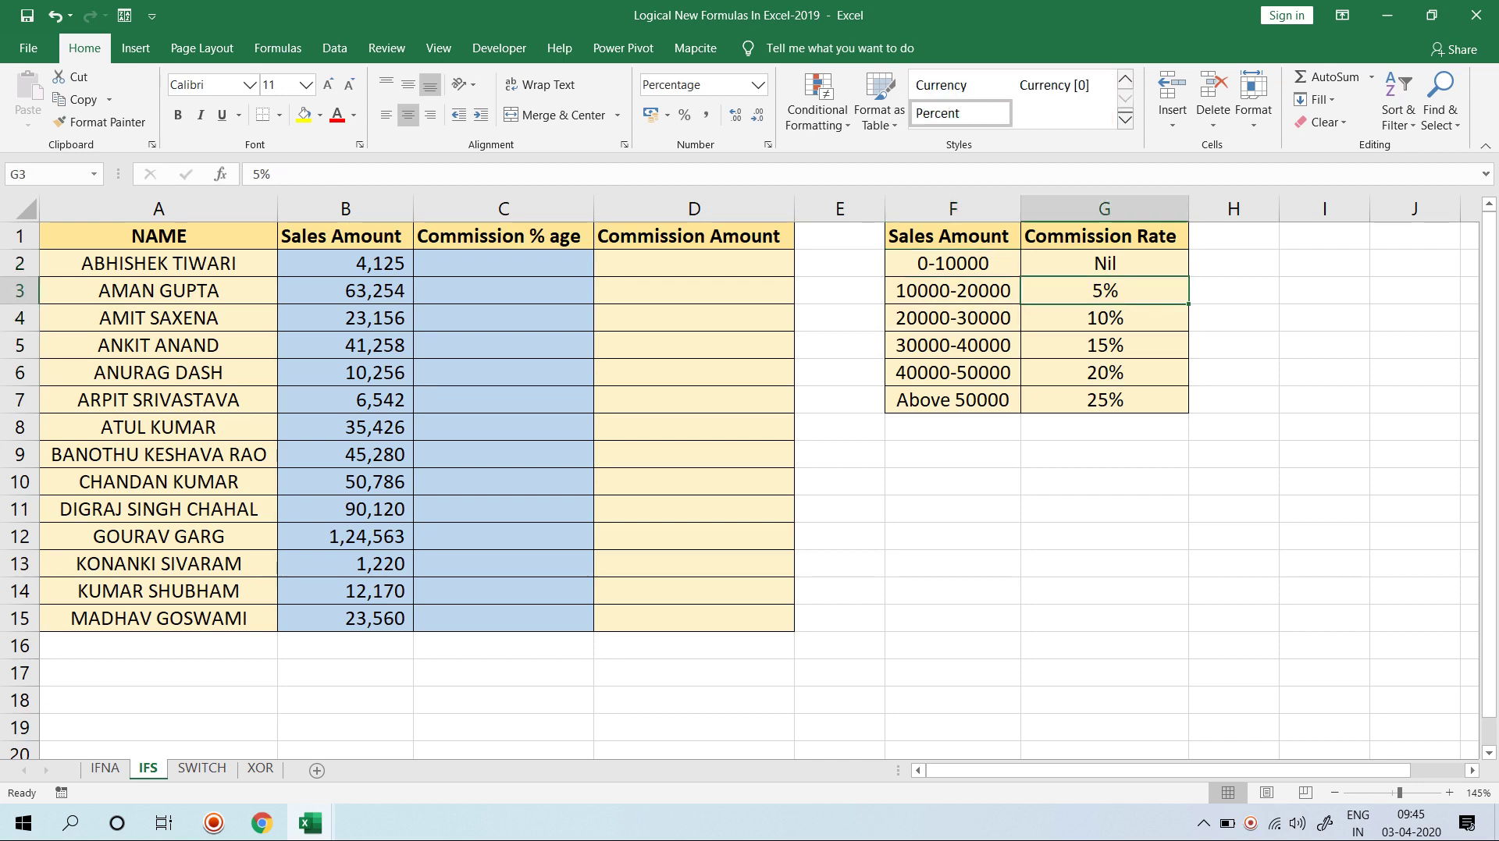
click(952, 317)
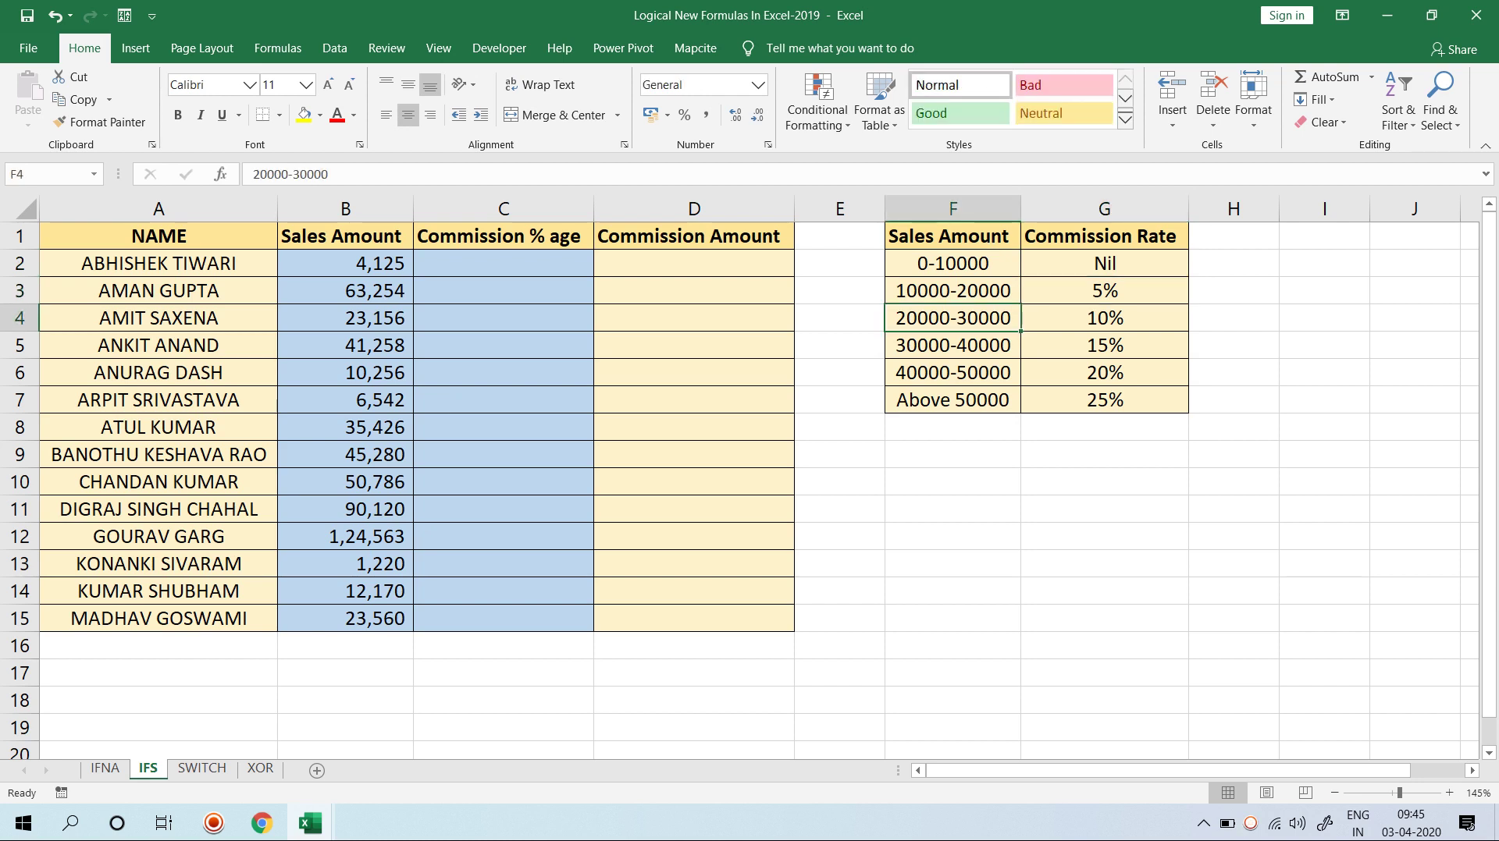
click(1104, 318)
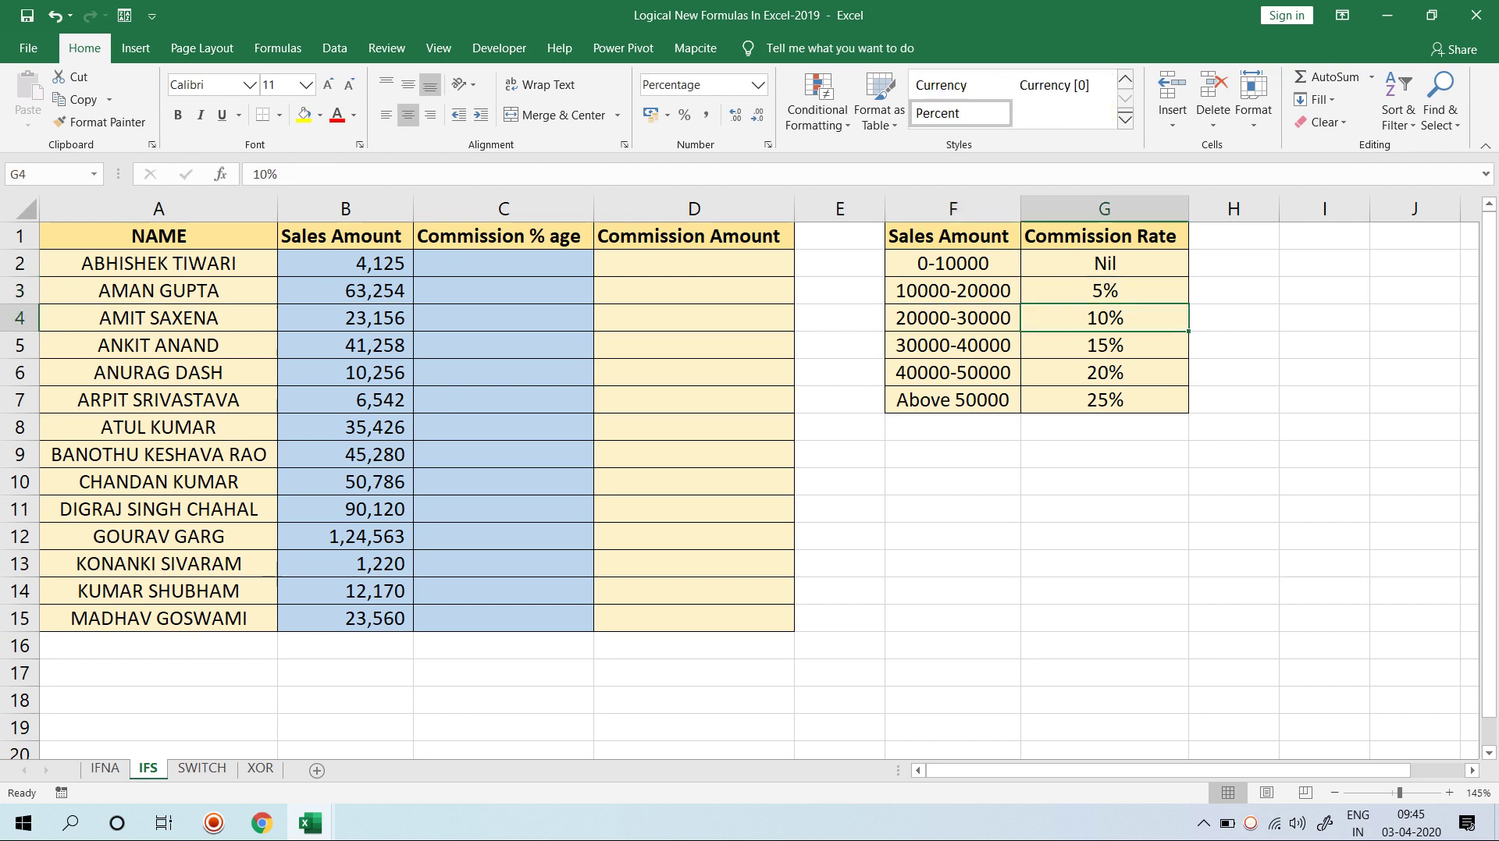
click(952, 345)
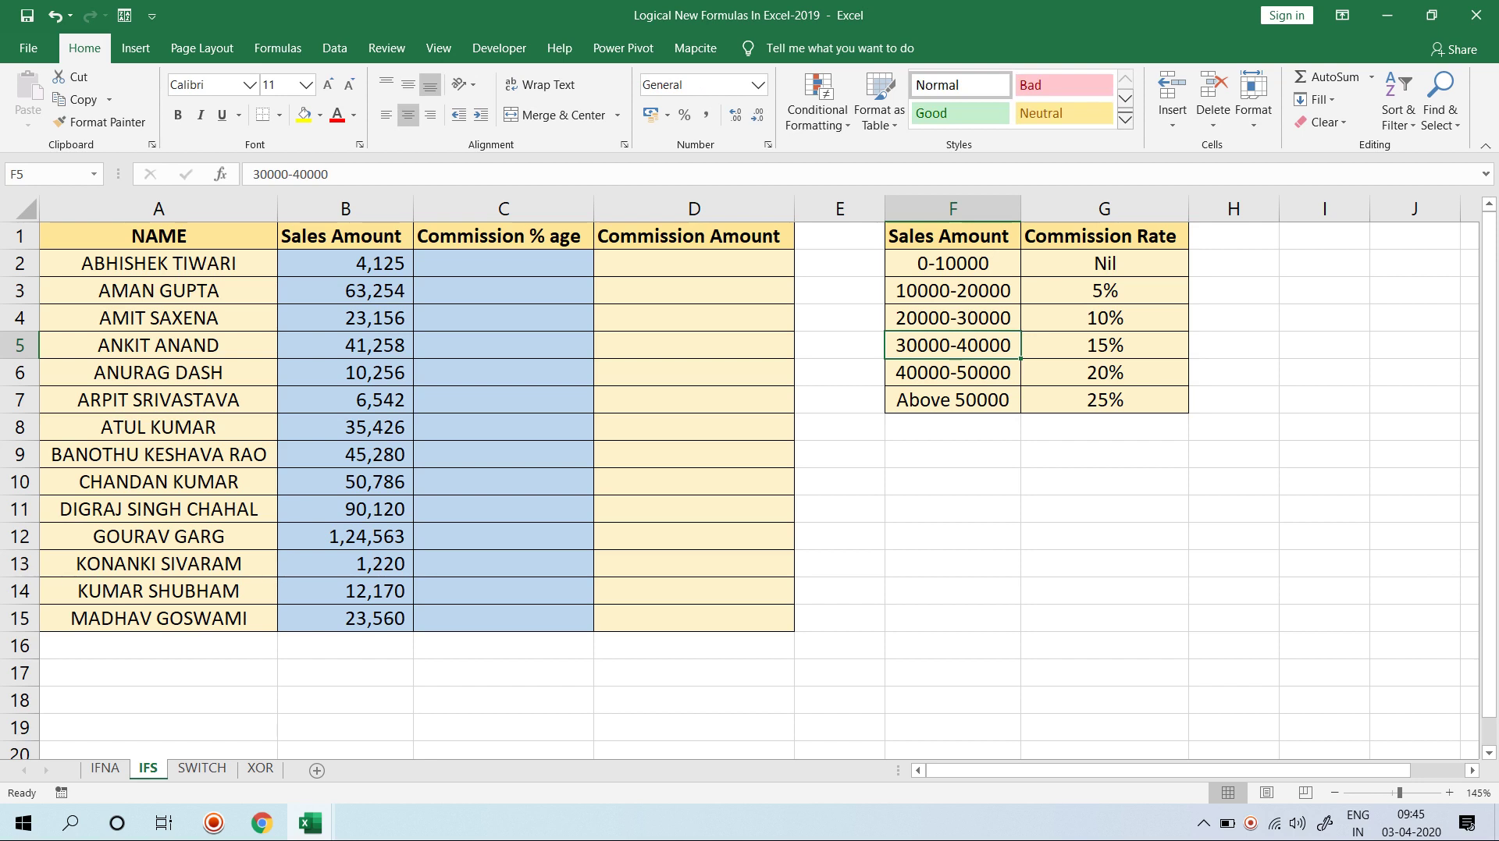
click(1104, 345)
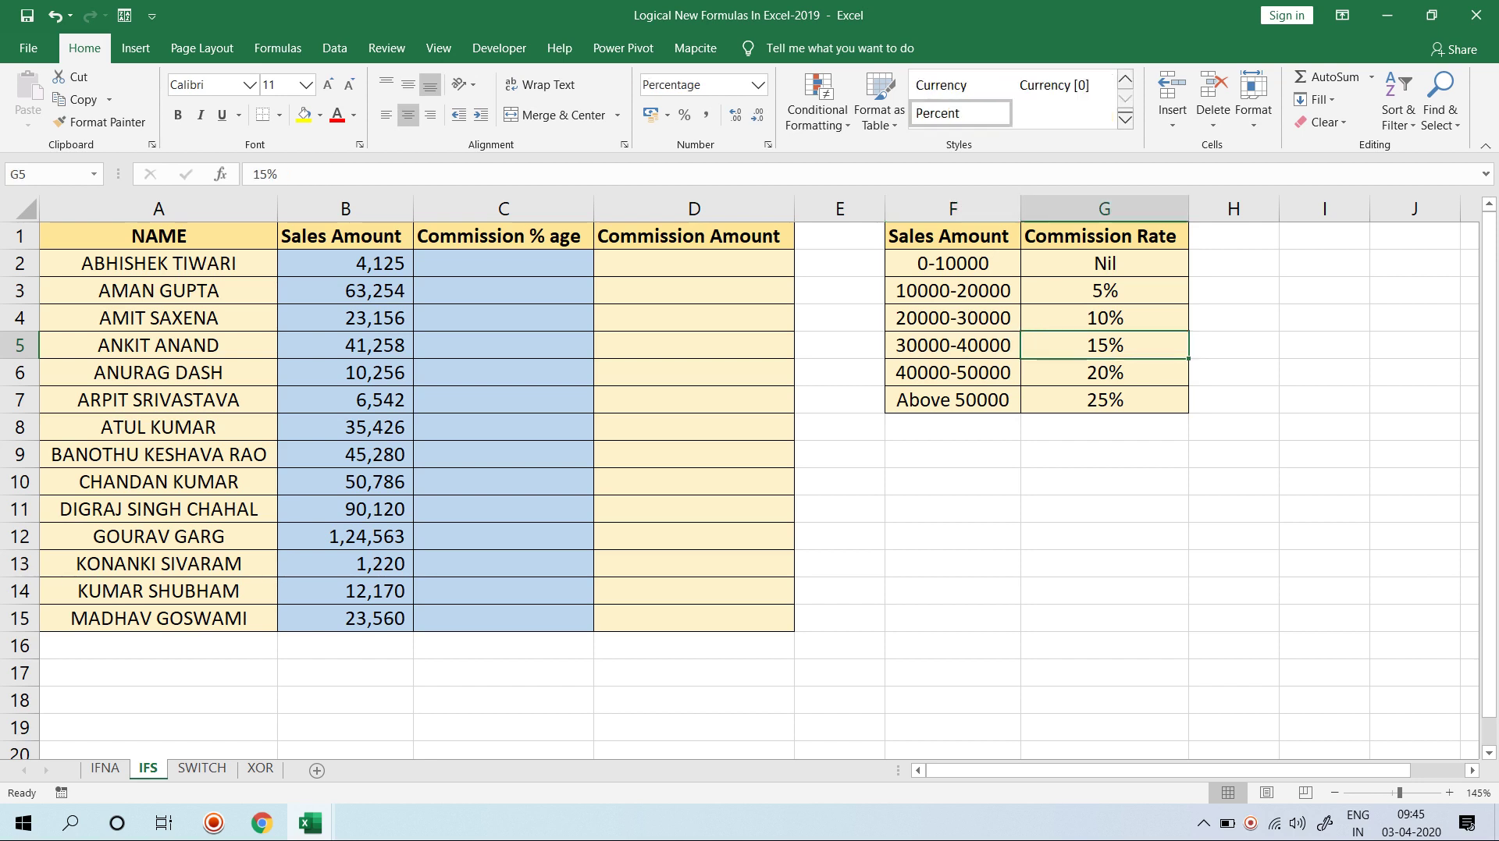
click(953, 372)
click(1105, 399)
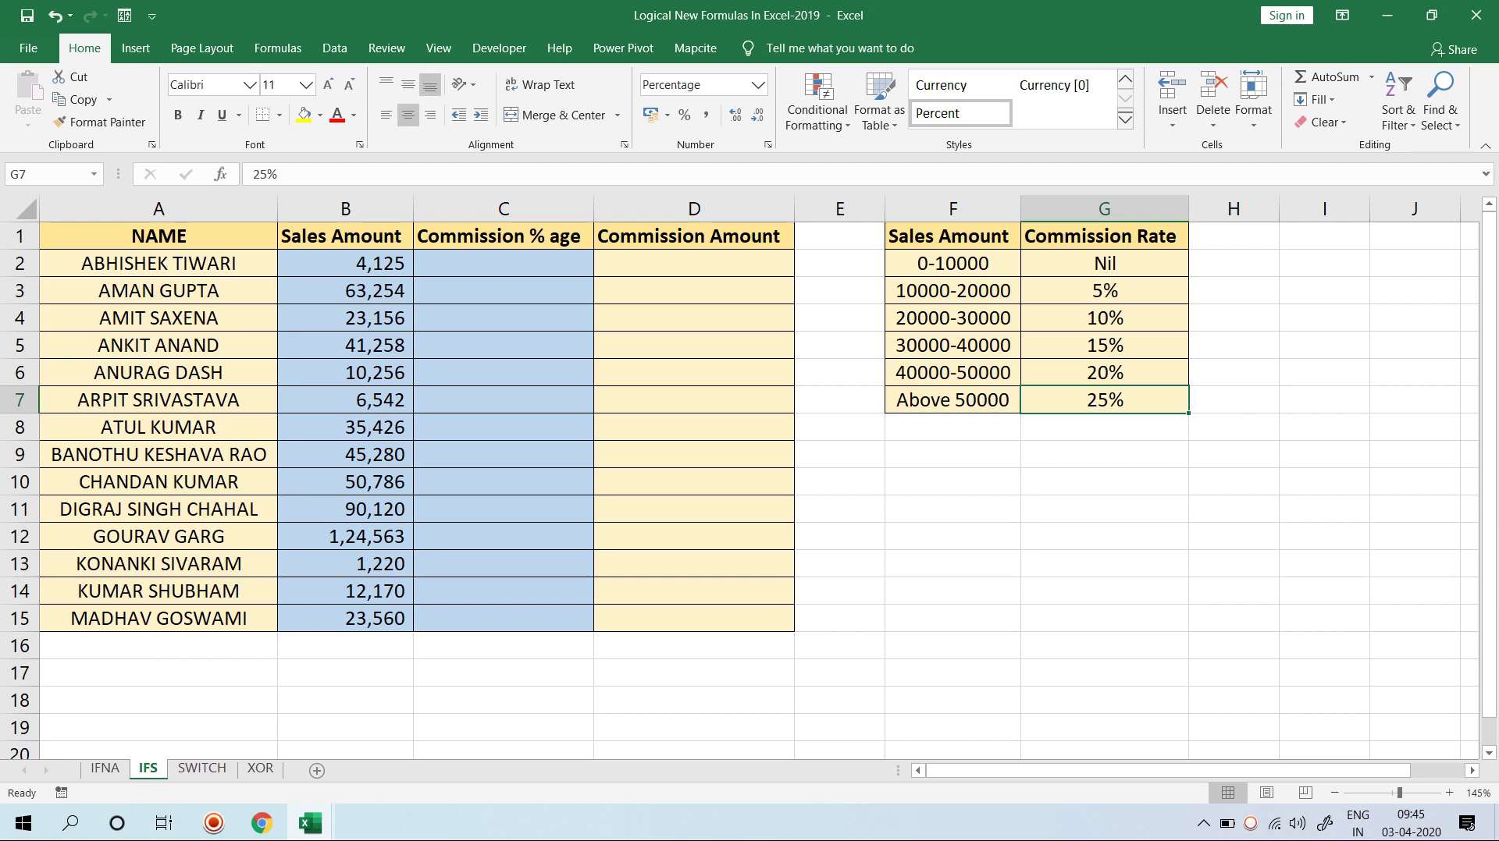
click(503, 263)
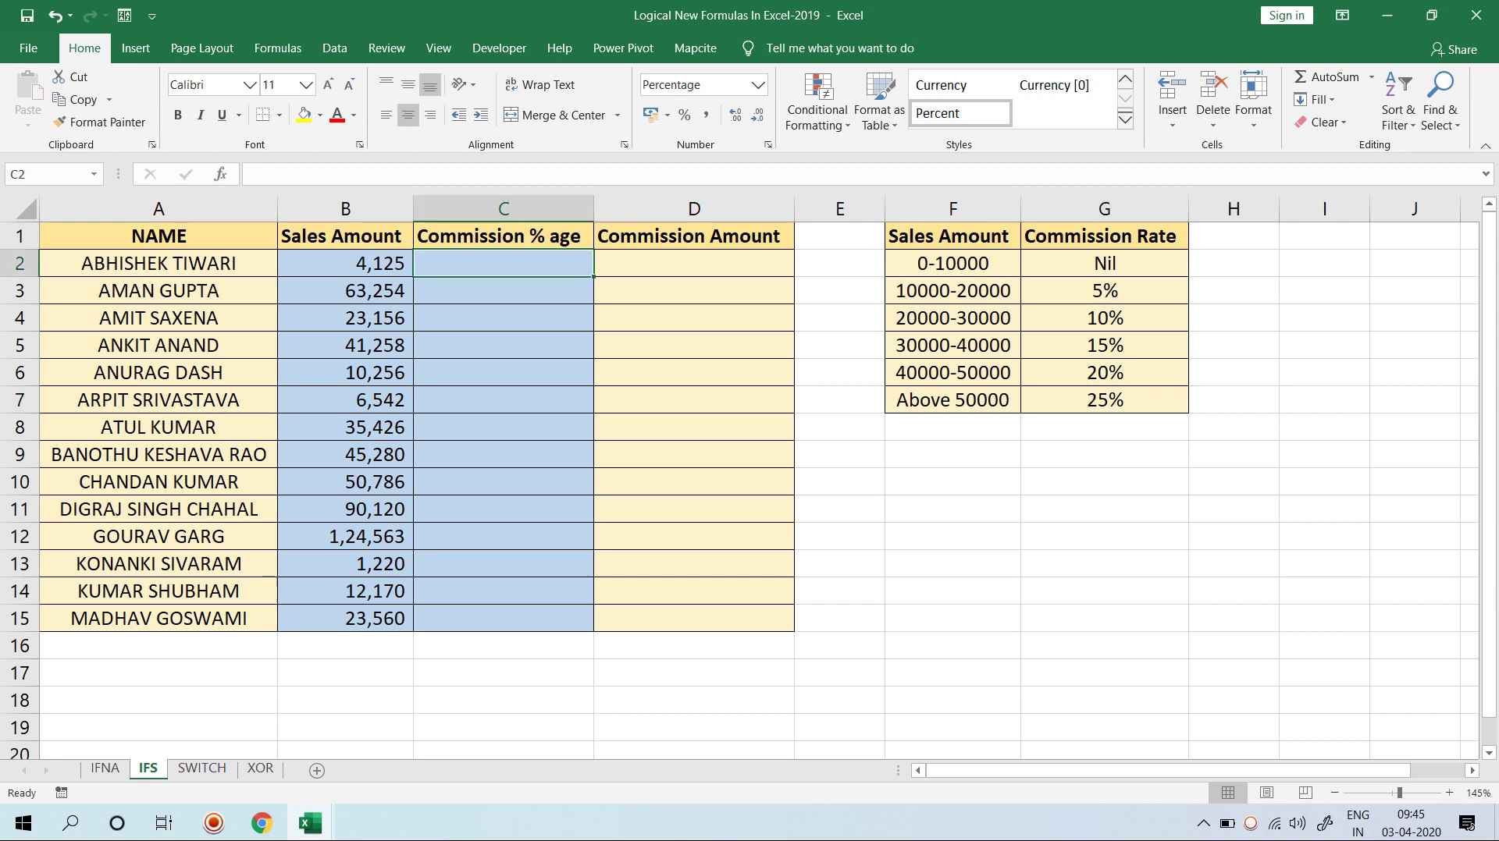
Step: Start C2's IFS formula: B2<=10000 returns $G$2, B2<20000 returns $G$3
text(=IFS()
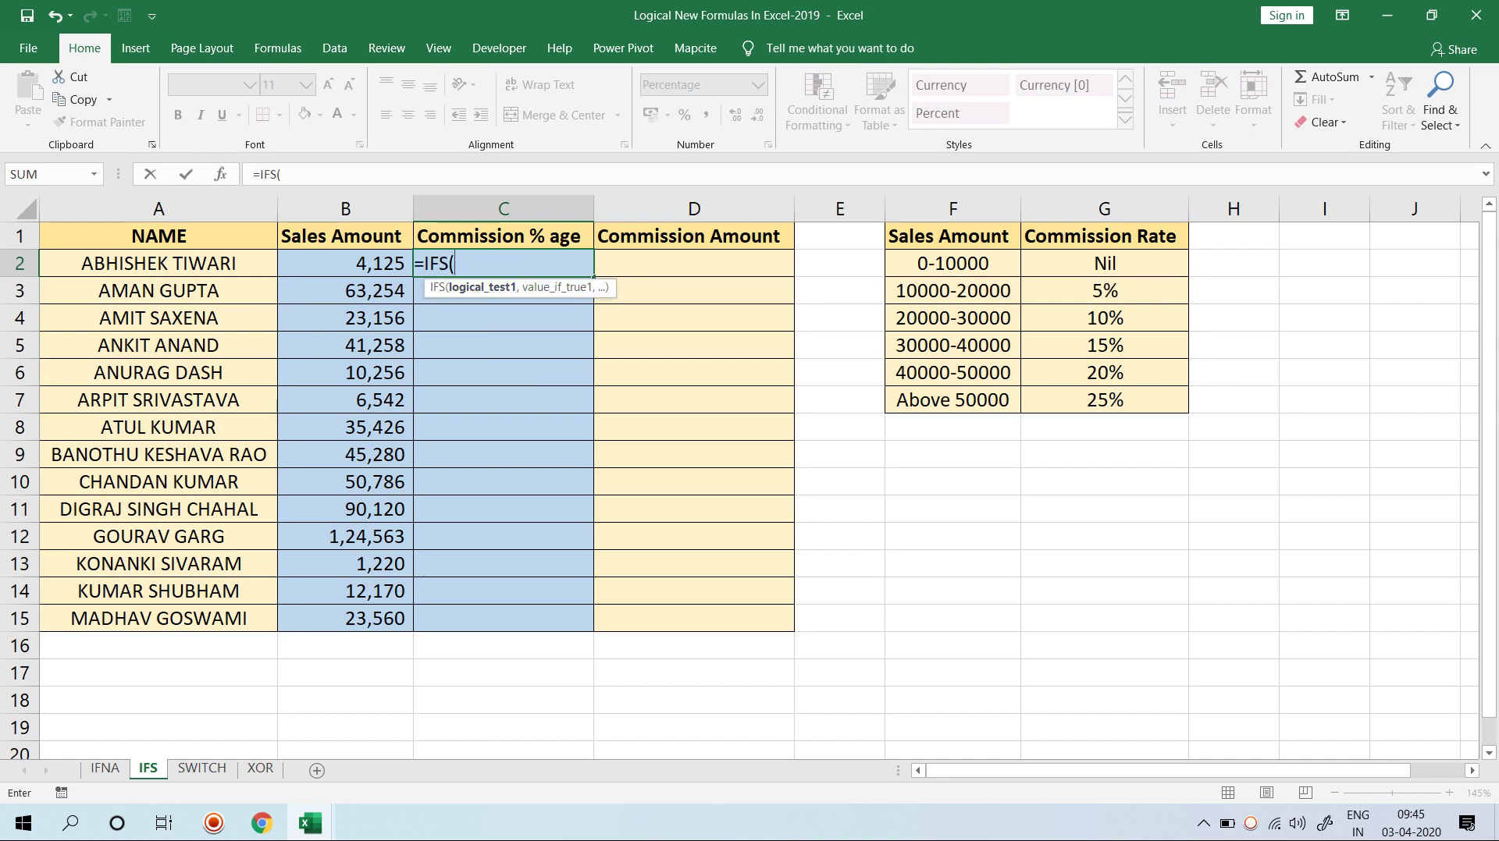
click(345, 263)
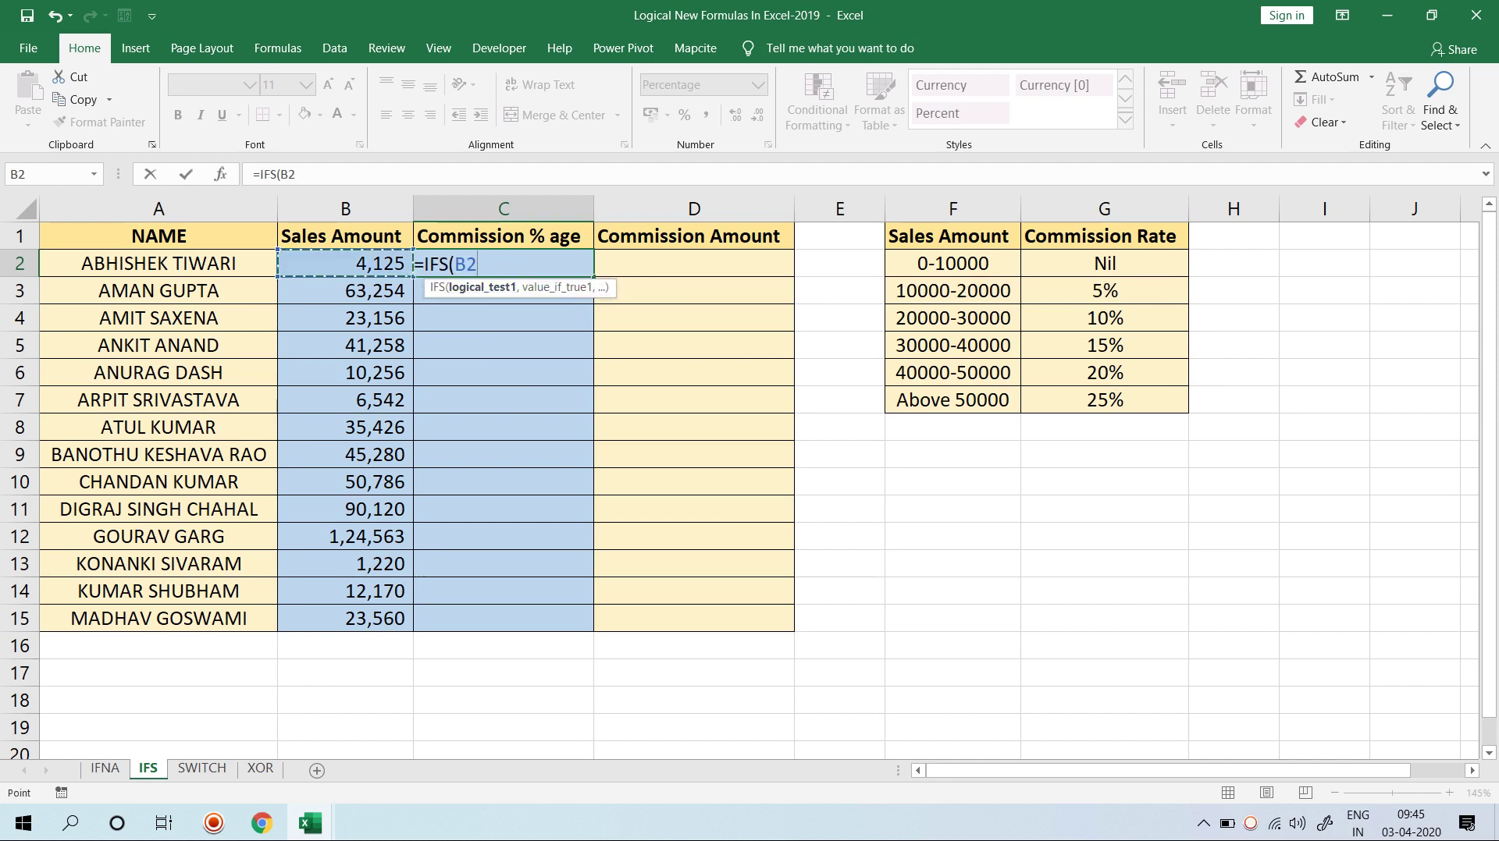
text(<=)
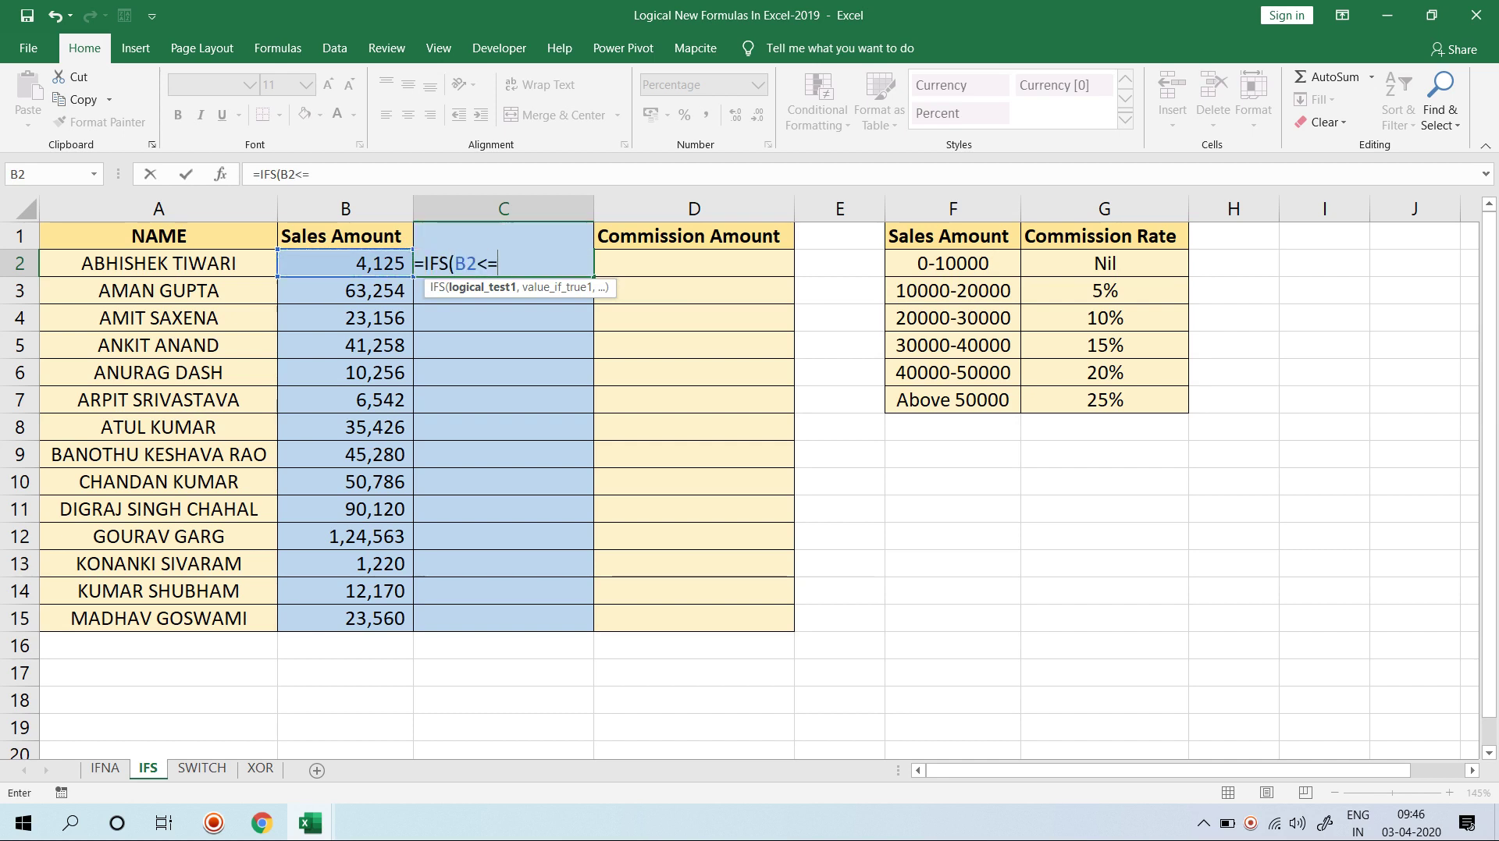
text(10000)
text(,)
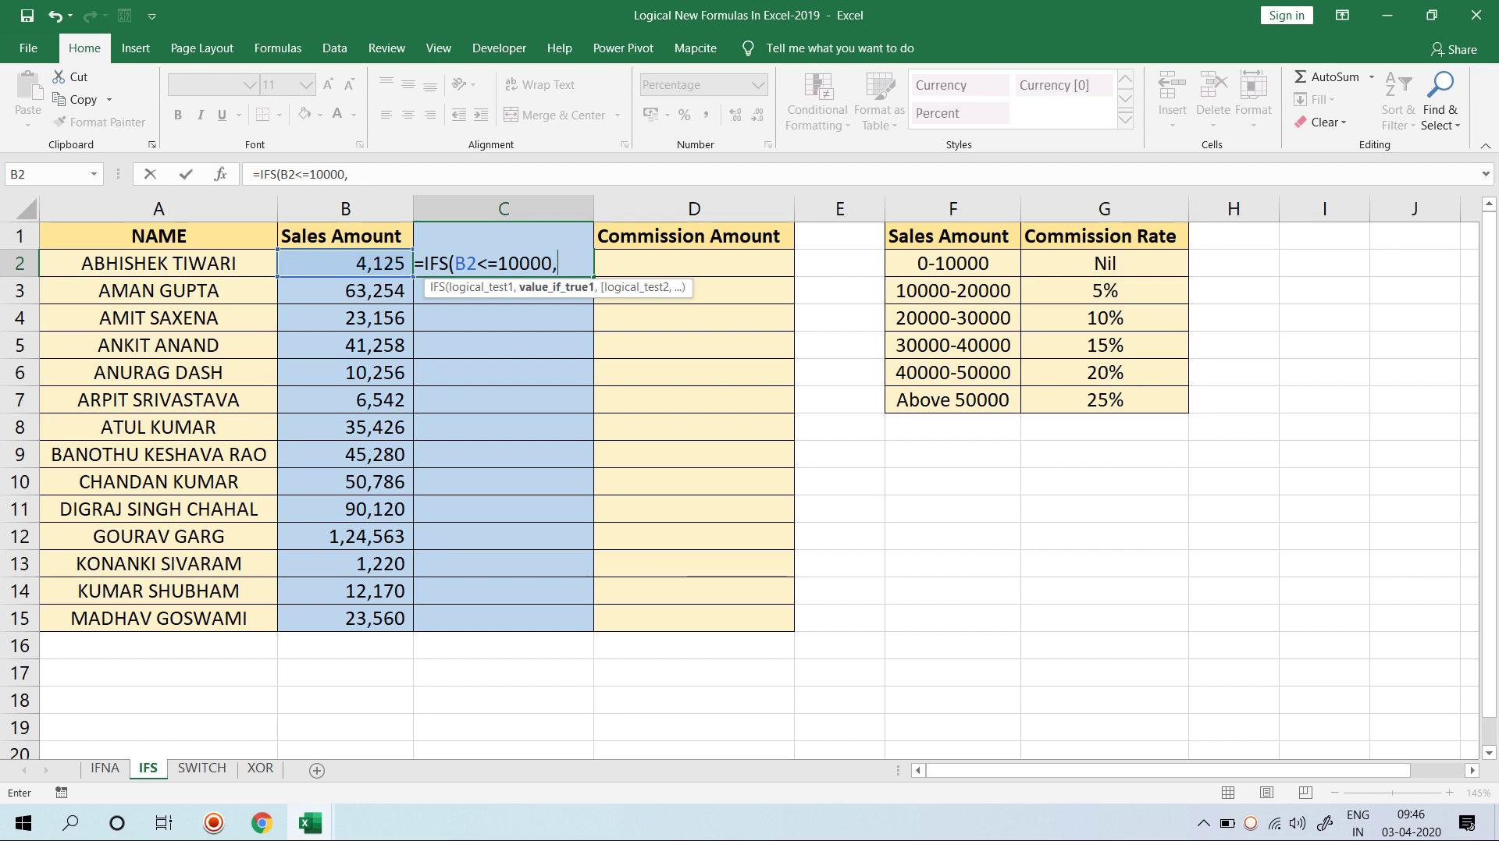
click(1104, 263)
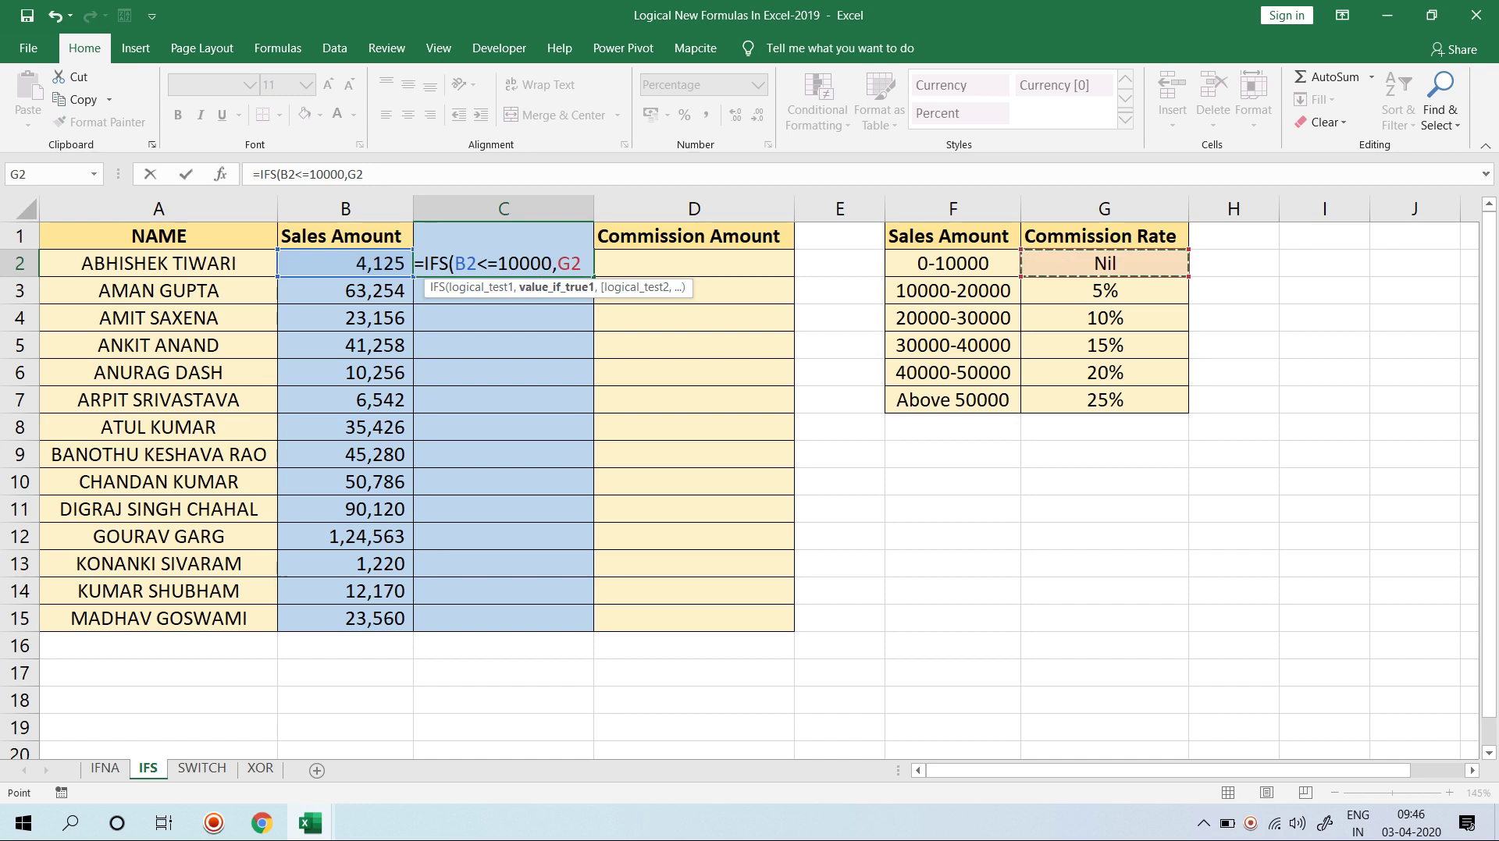
key(F4)
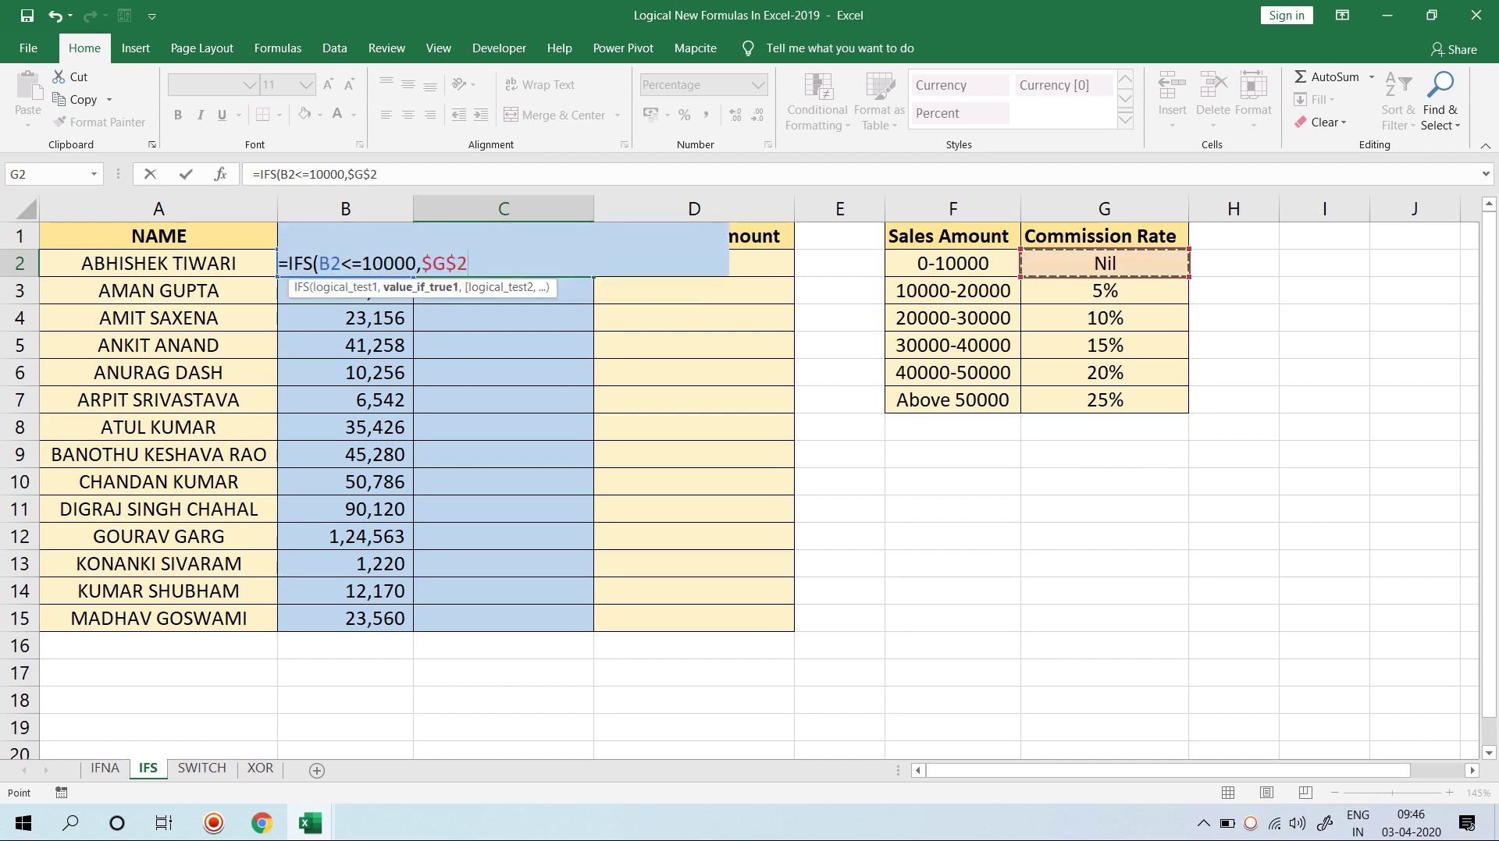
text(,)
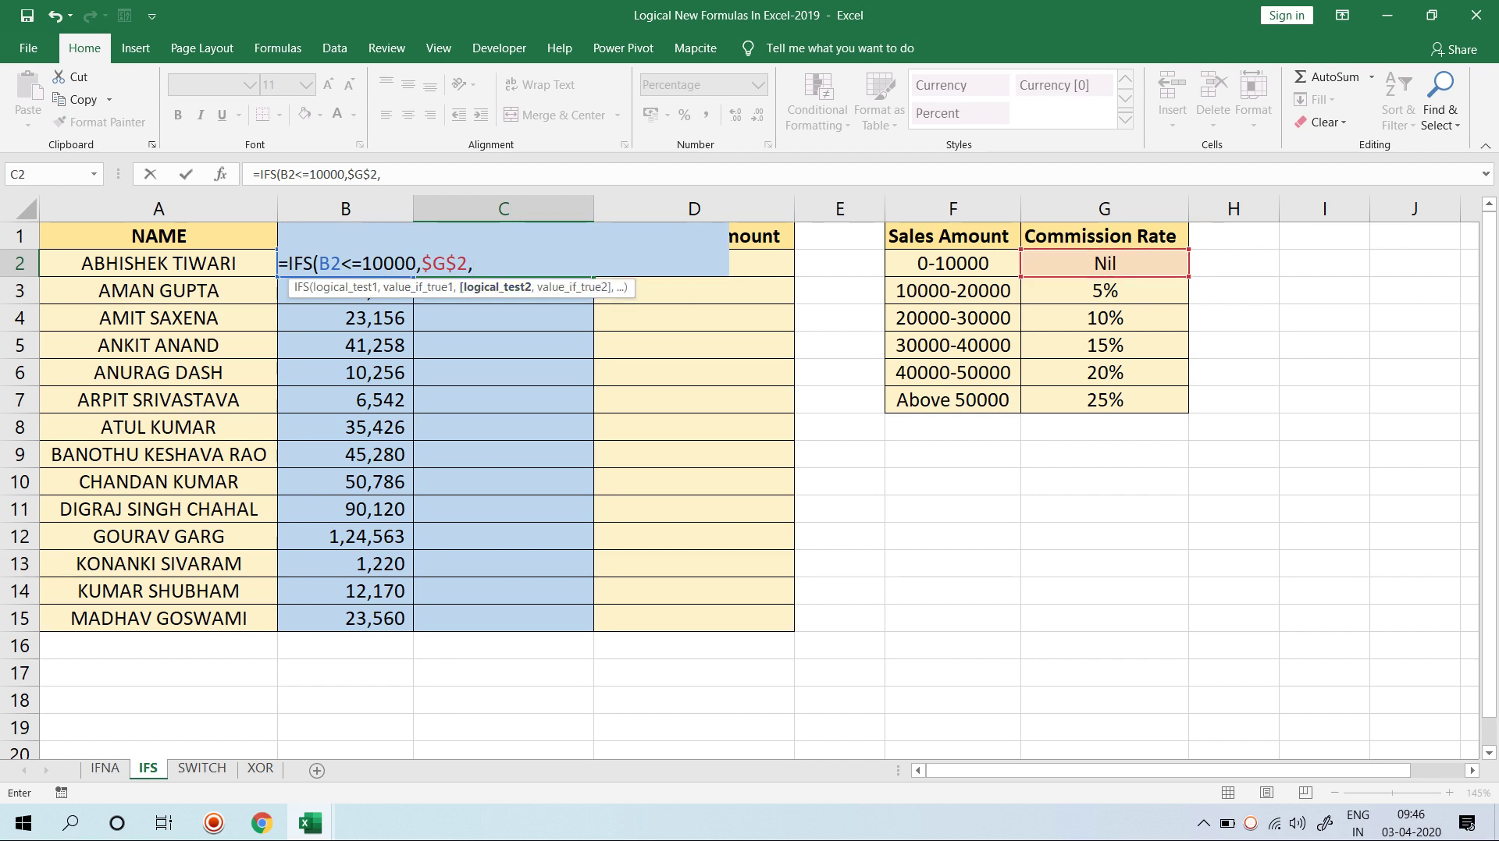
key(Left)
text(<20000)
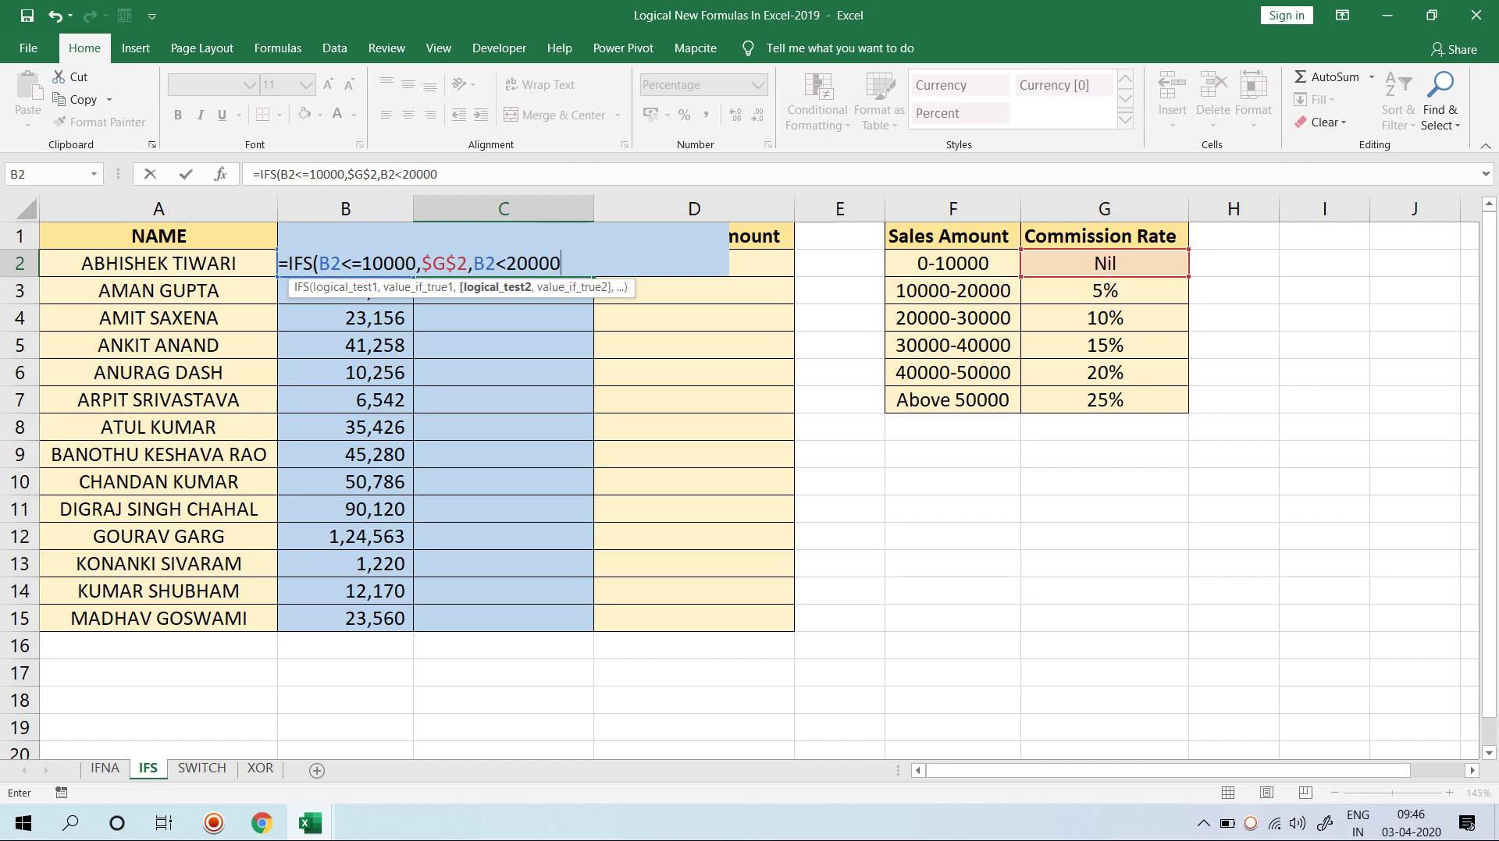
text(,)
click(1105, 290)
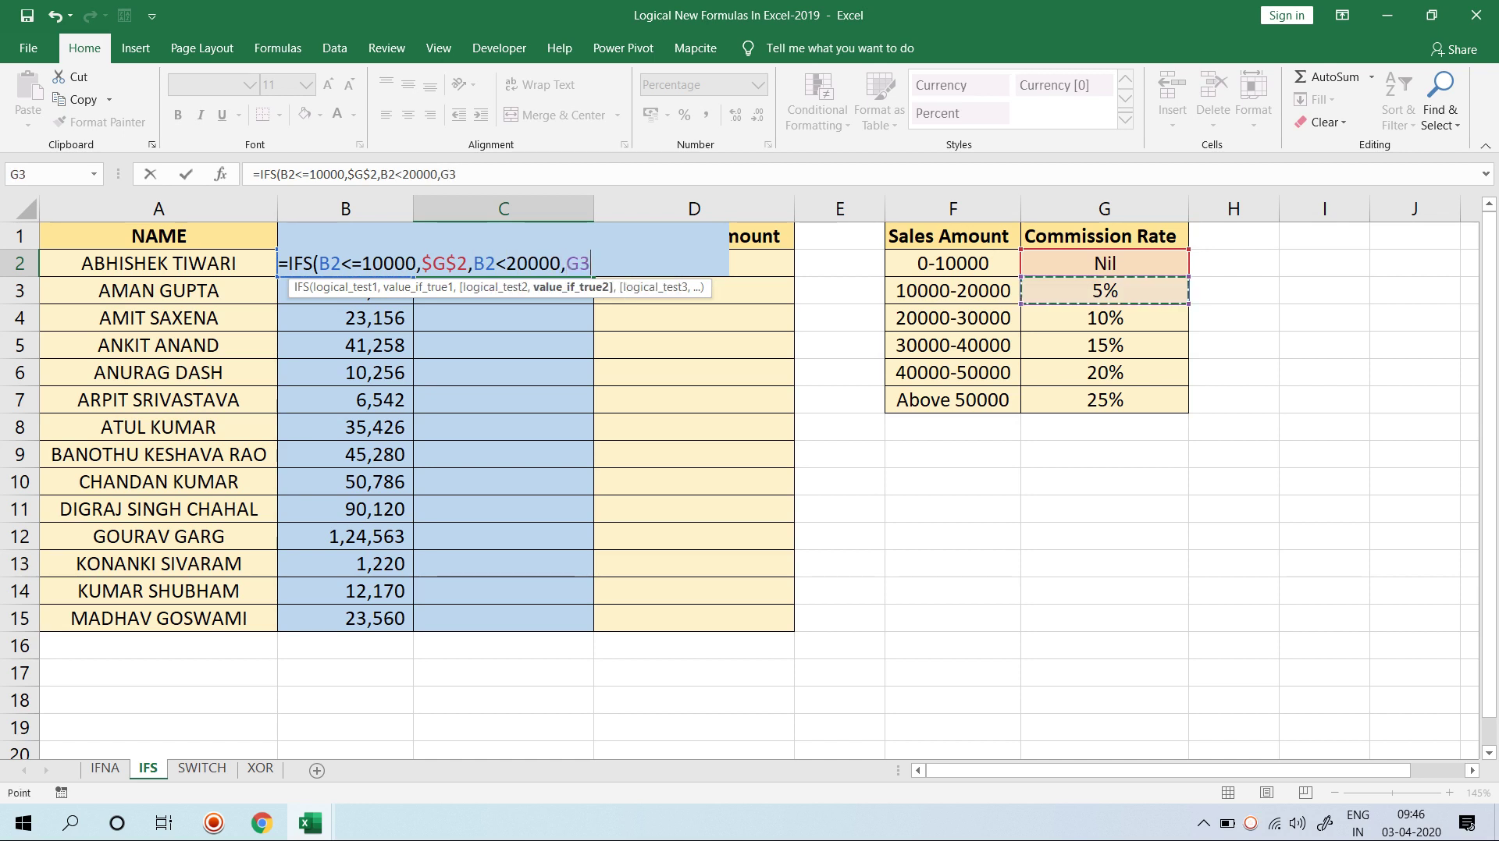
key(F4)
Step: Add B2<=300000 returning $G$4, correct the second test to <=20000, and enter it
text(,i)
key(BackSpace)
key(Left)
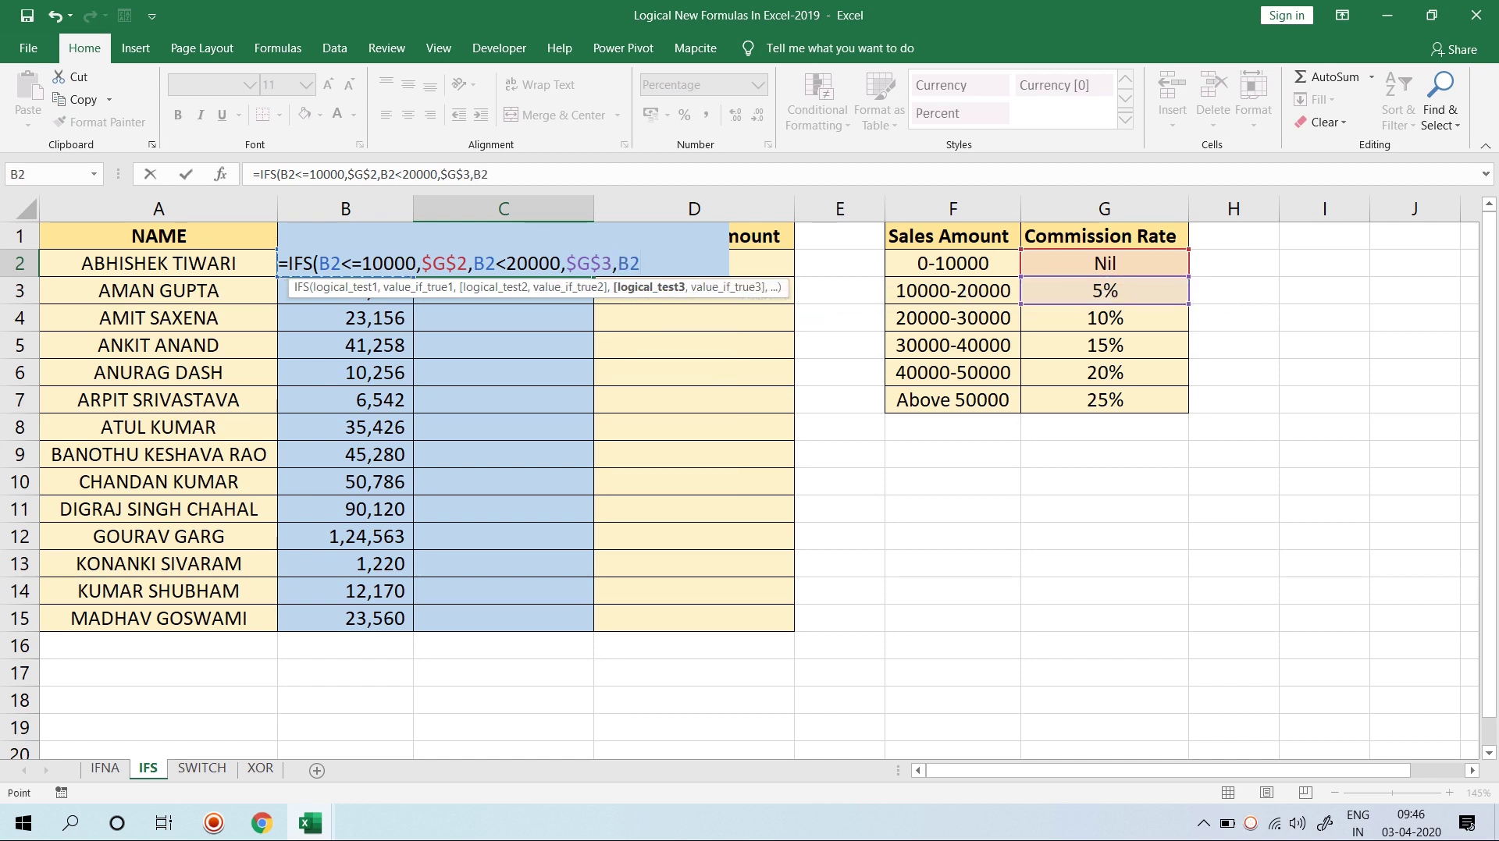
text(<)
text(=30000)
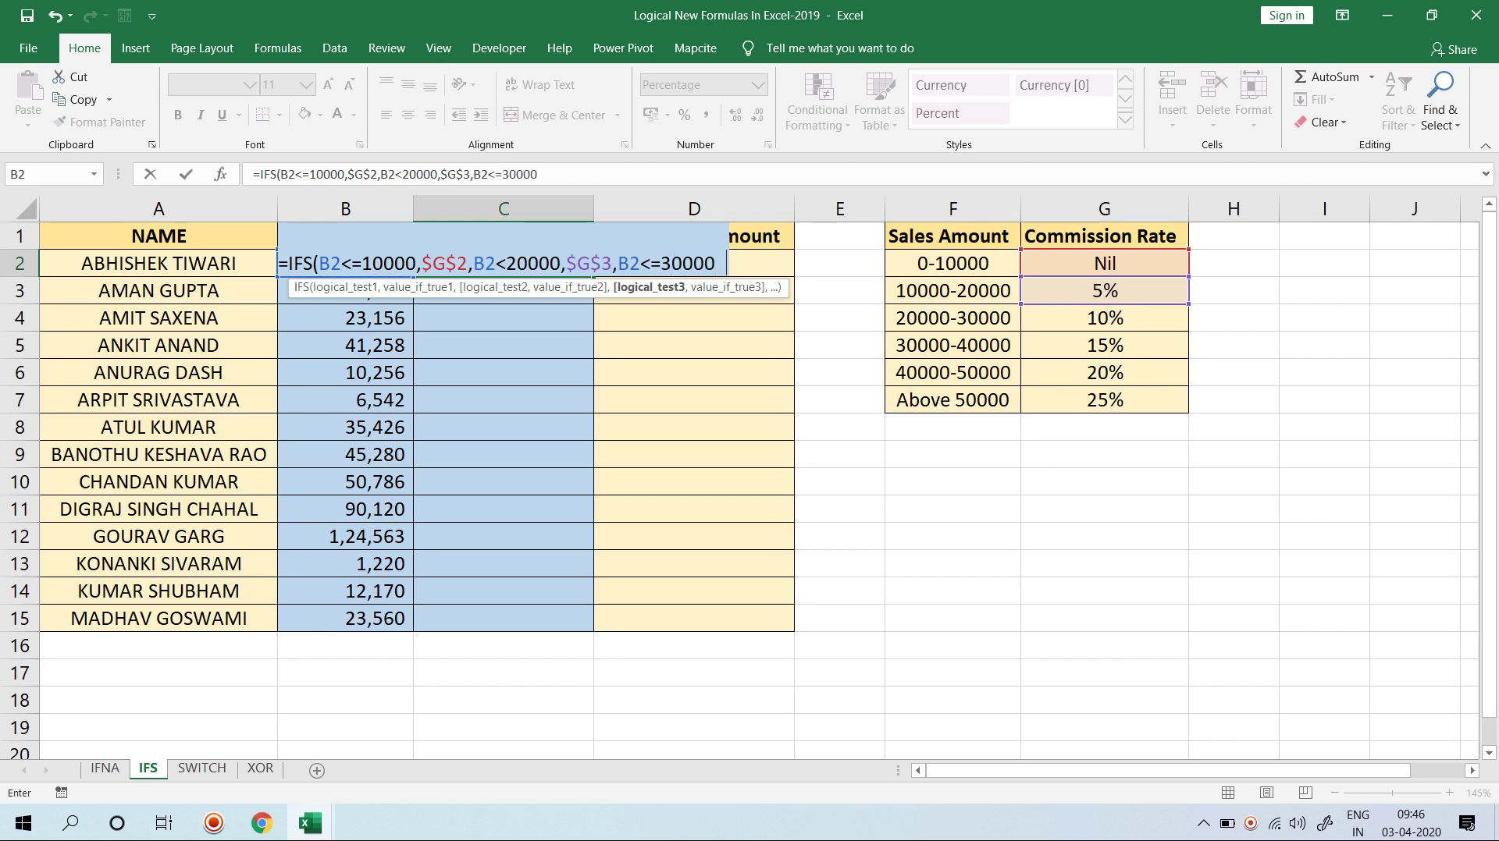
text(0)
click(506, 263)
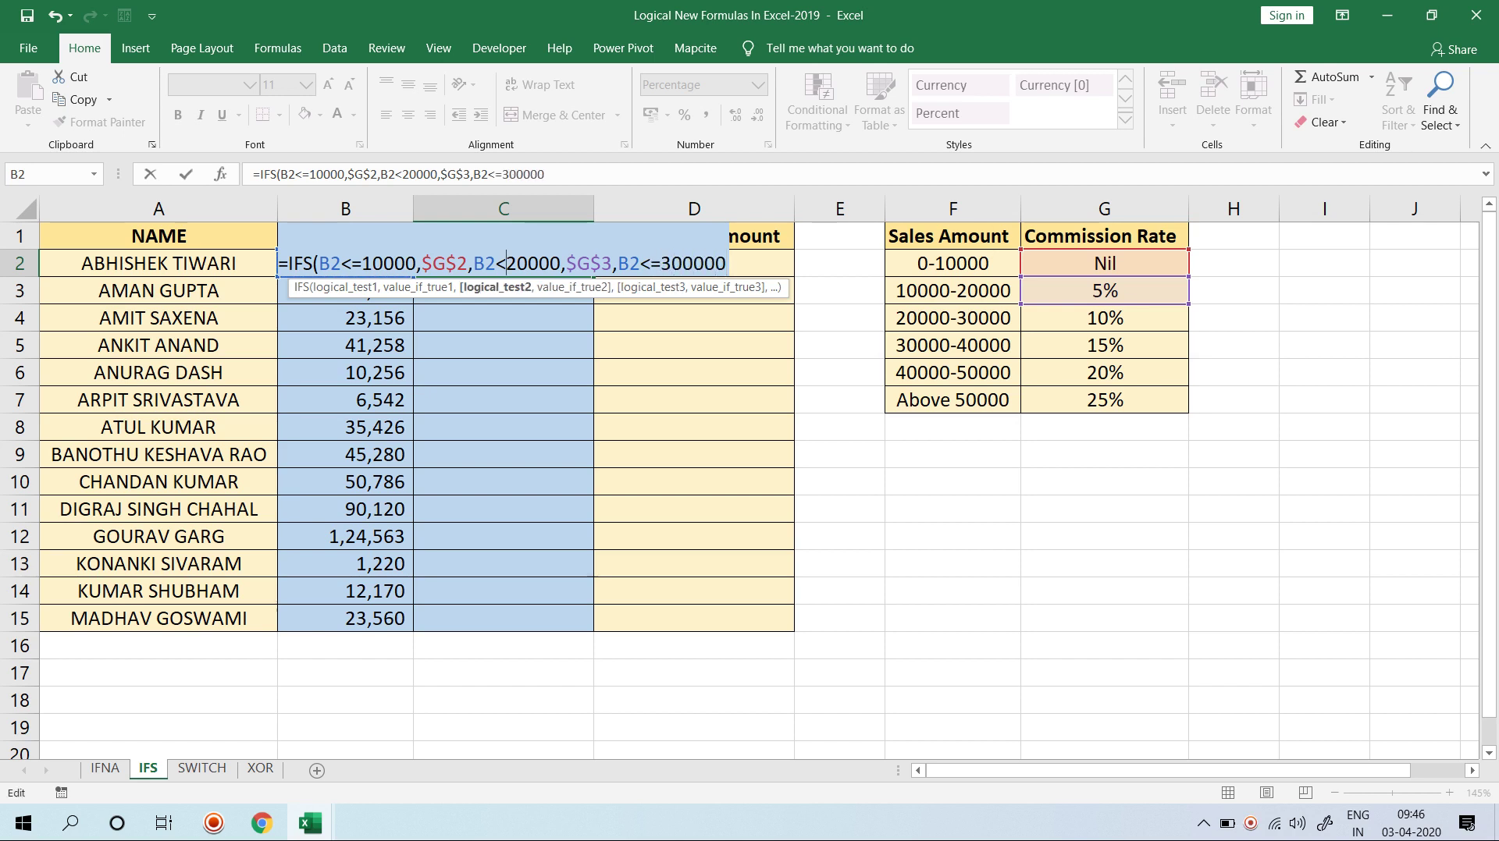
text(=)
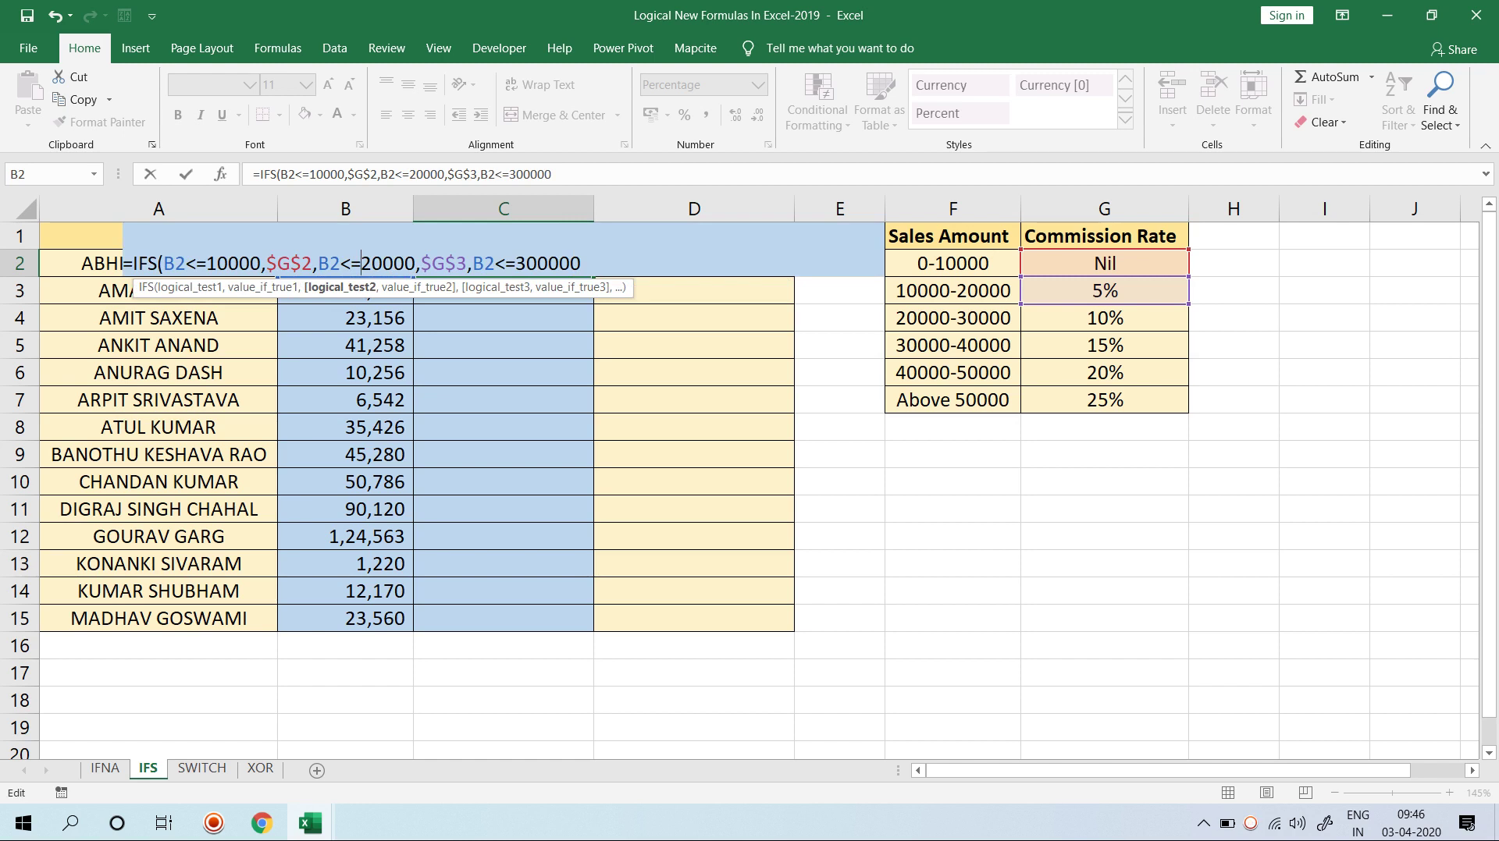
text(,)
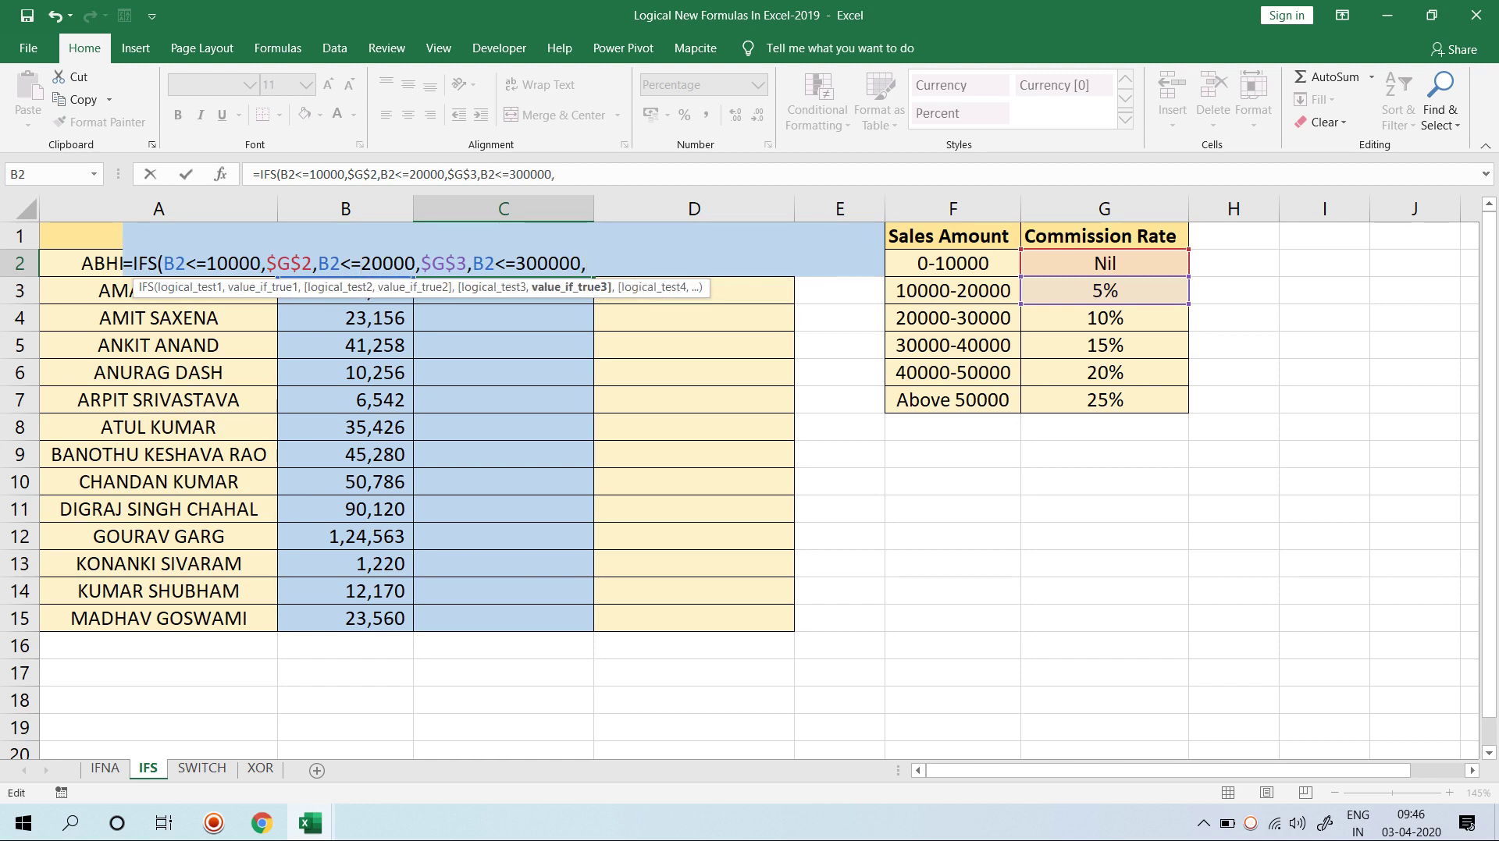
click(1104, 317)
key(F4)
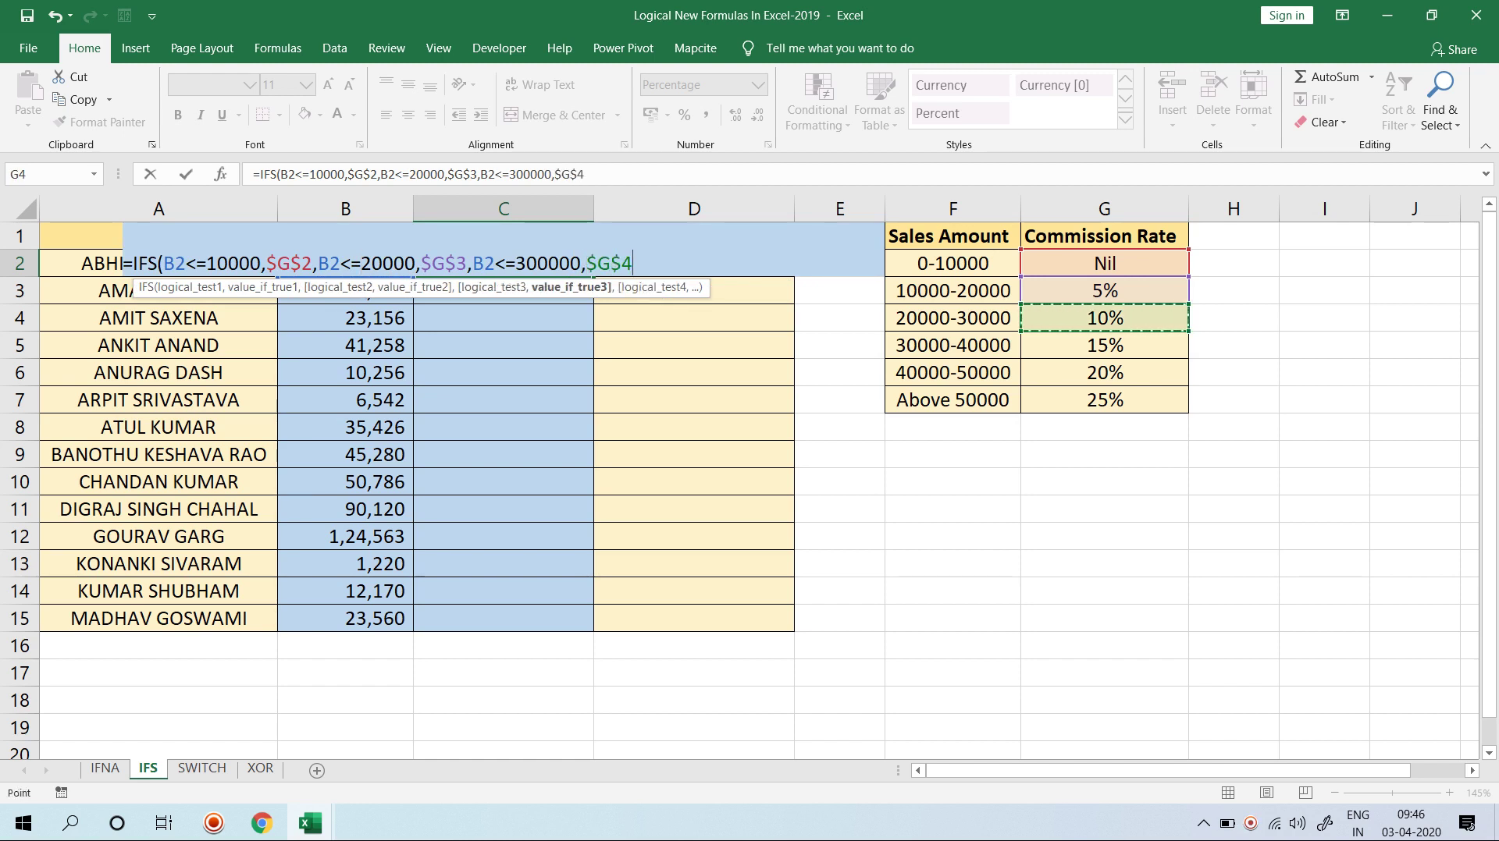
key(Return)
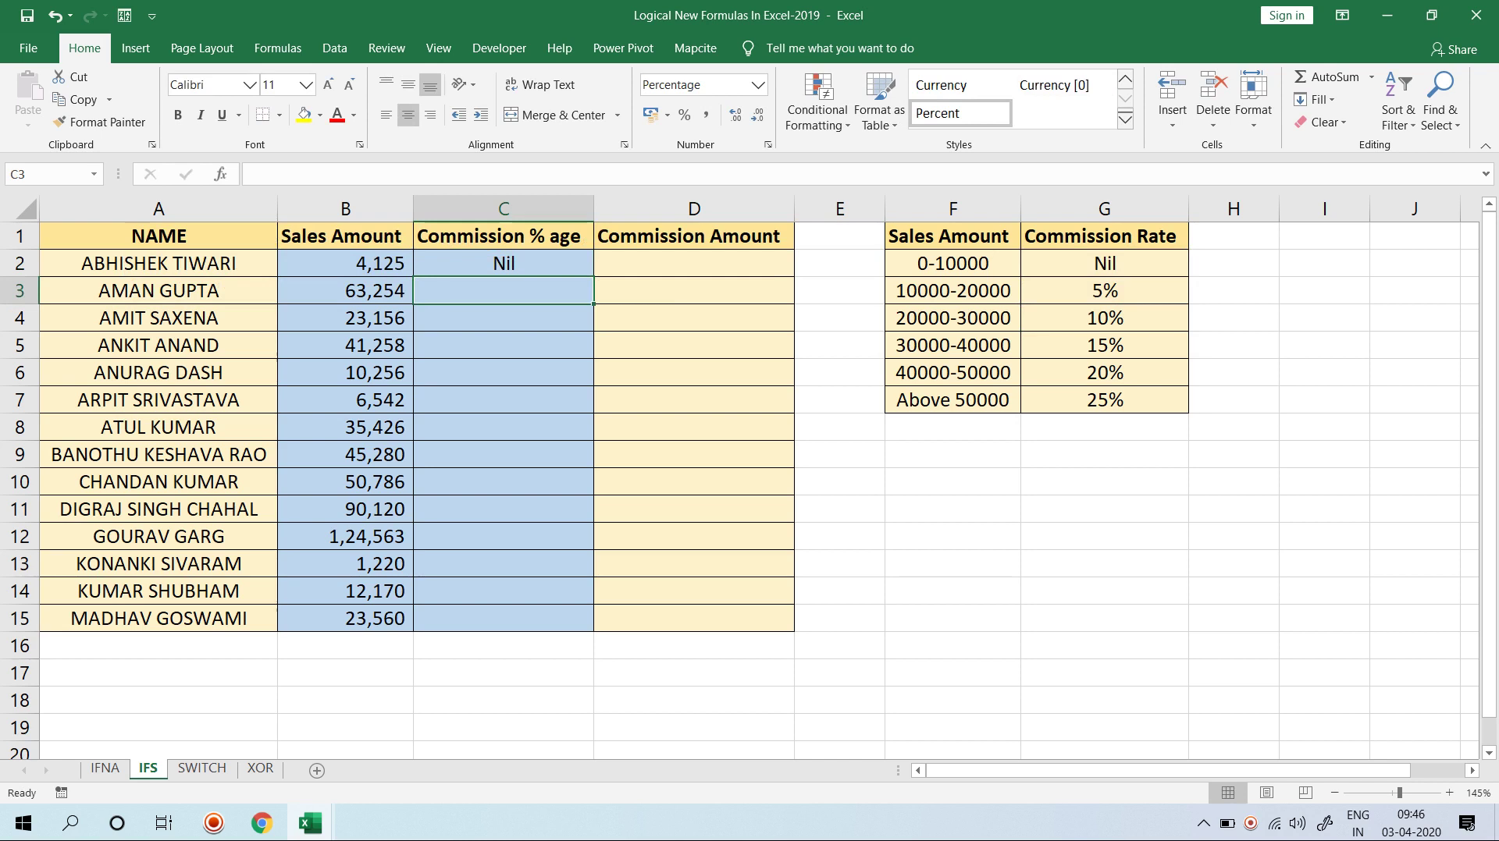
Step: Extend C2's IFS formula with B2<=40000 returning $G$5 and B2<=50000 returning $G$6
click(504, 263)
key(F2)
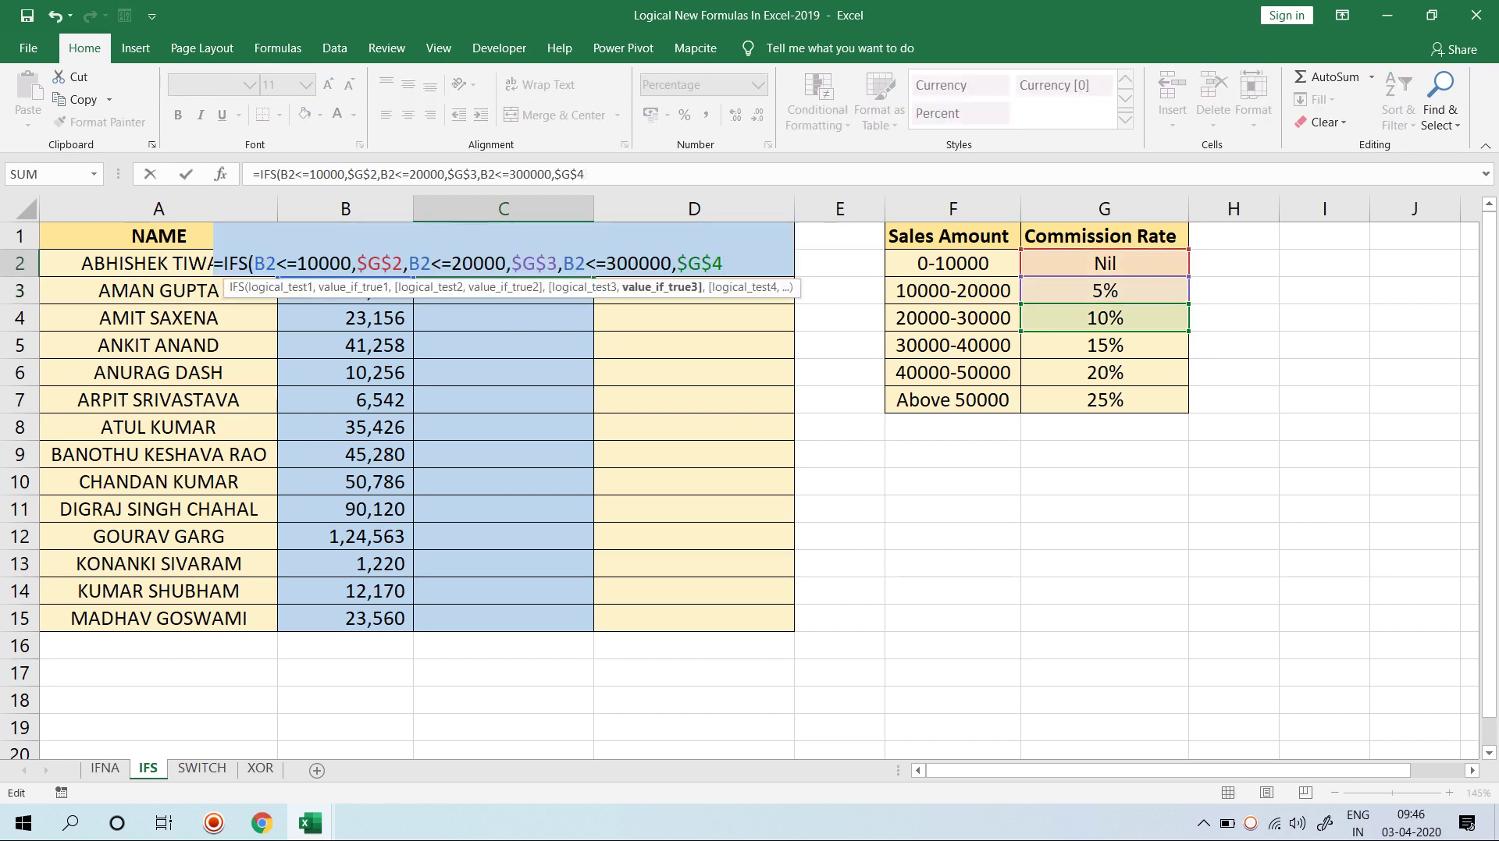
text(,)
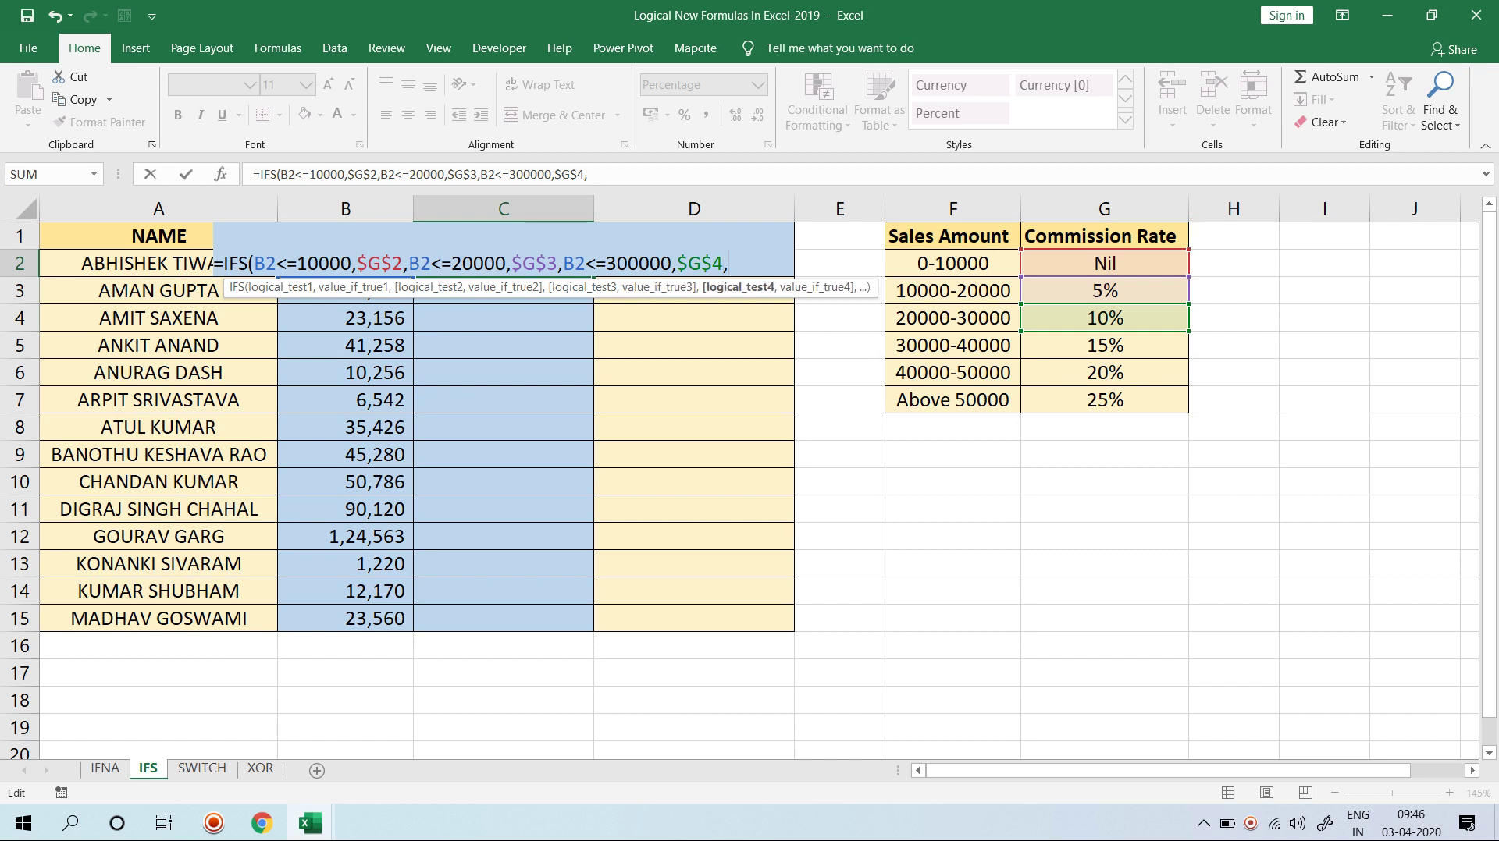
text(b2<)
text(=)
text(4)
text(0000,)
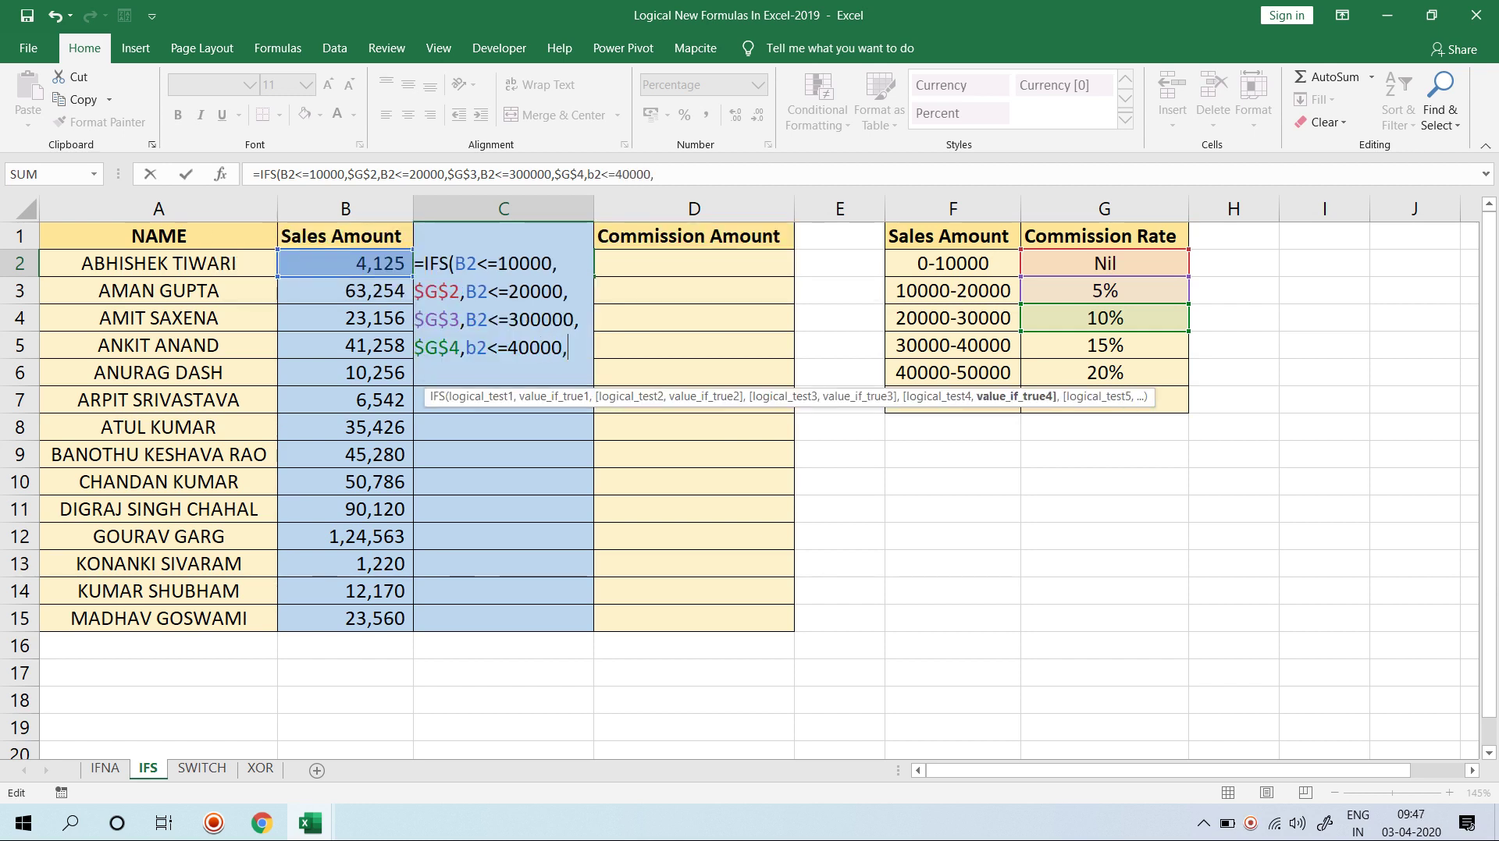
click(1105, 345)
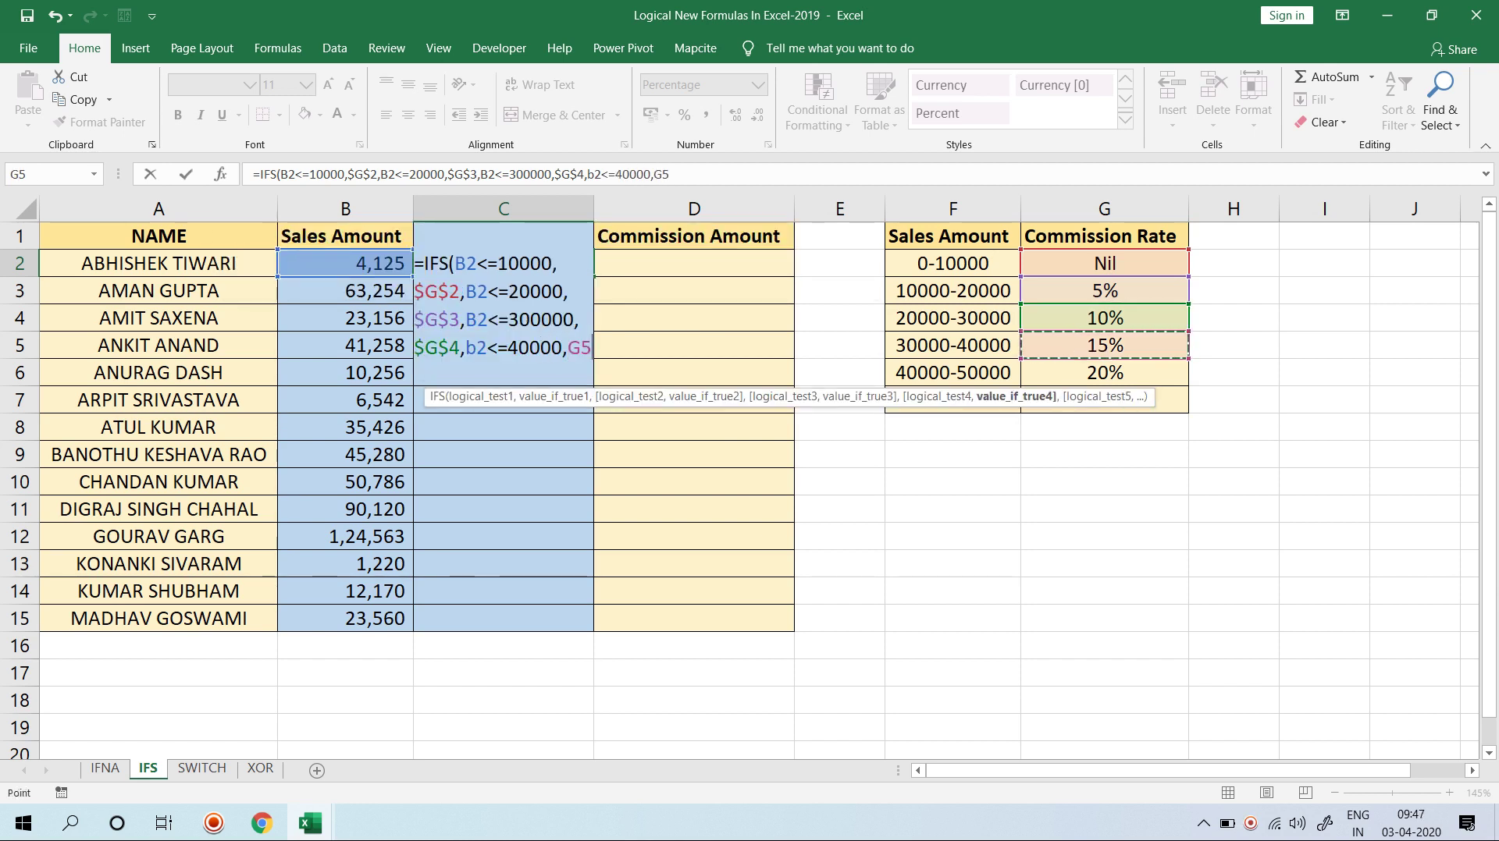
key(F4)
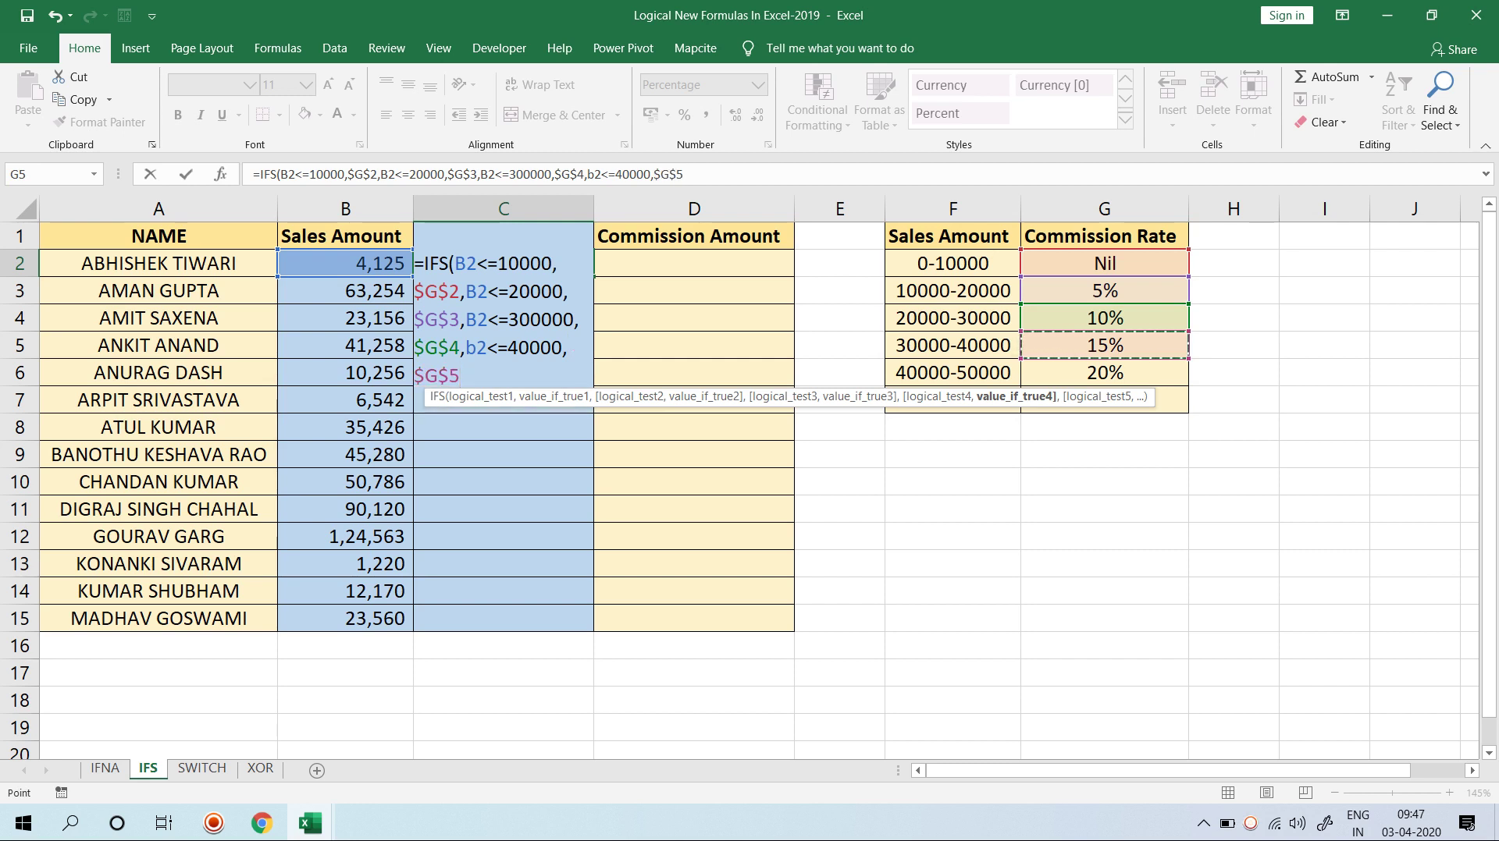
text(,)
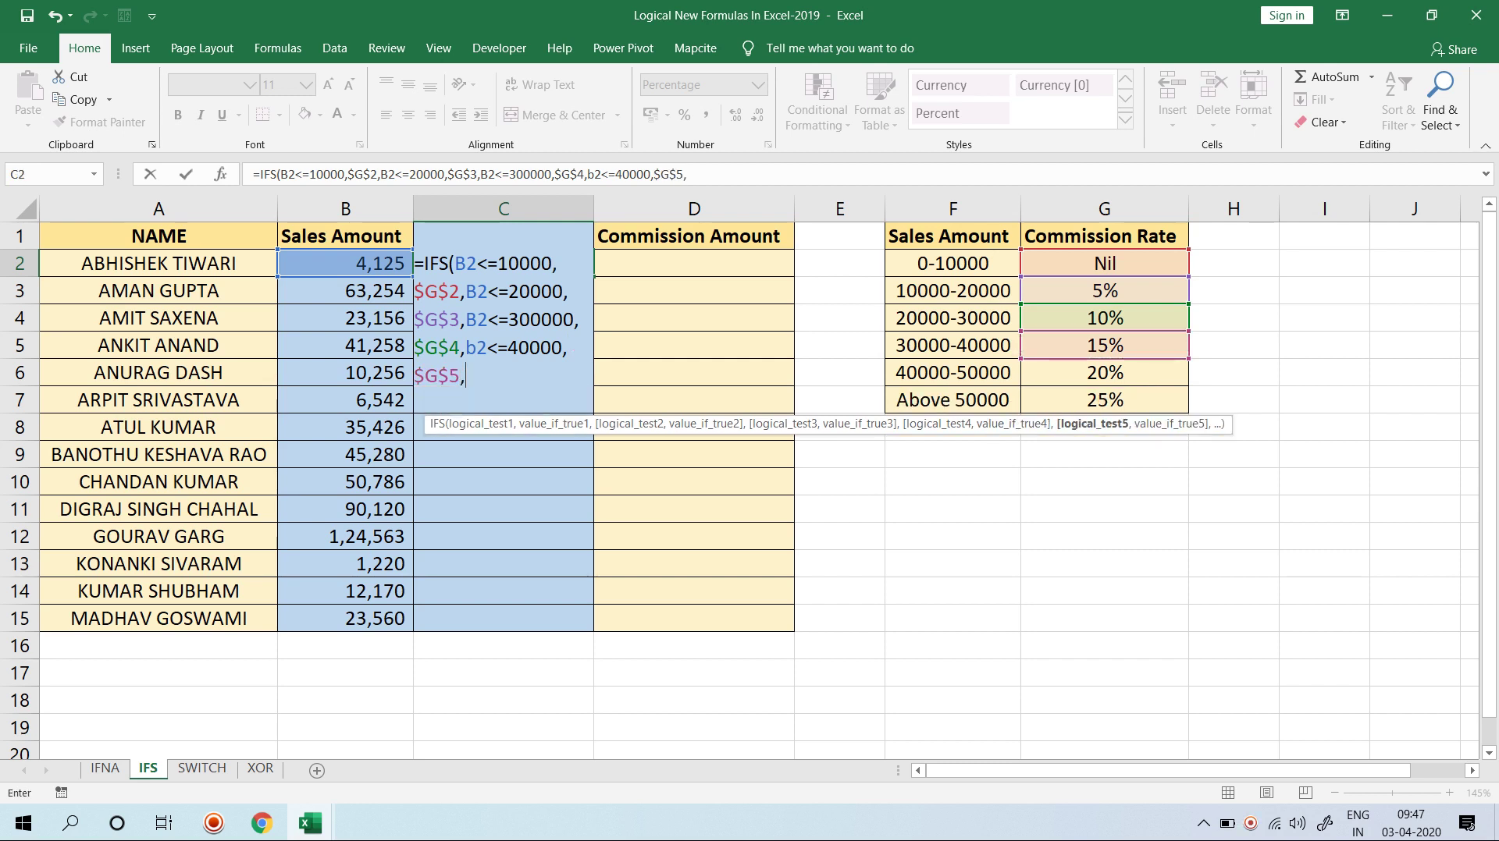
text(b2)
text(<=500)
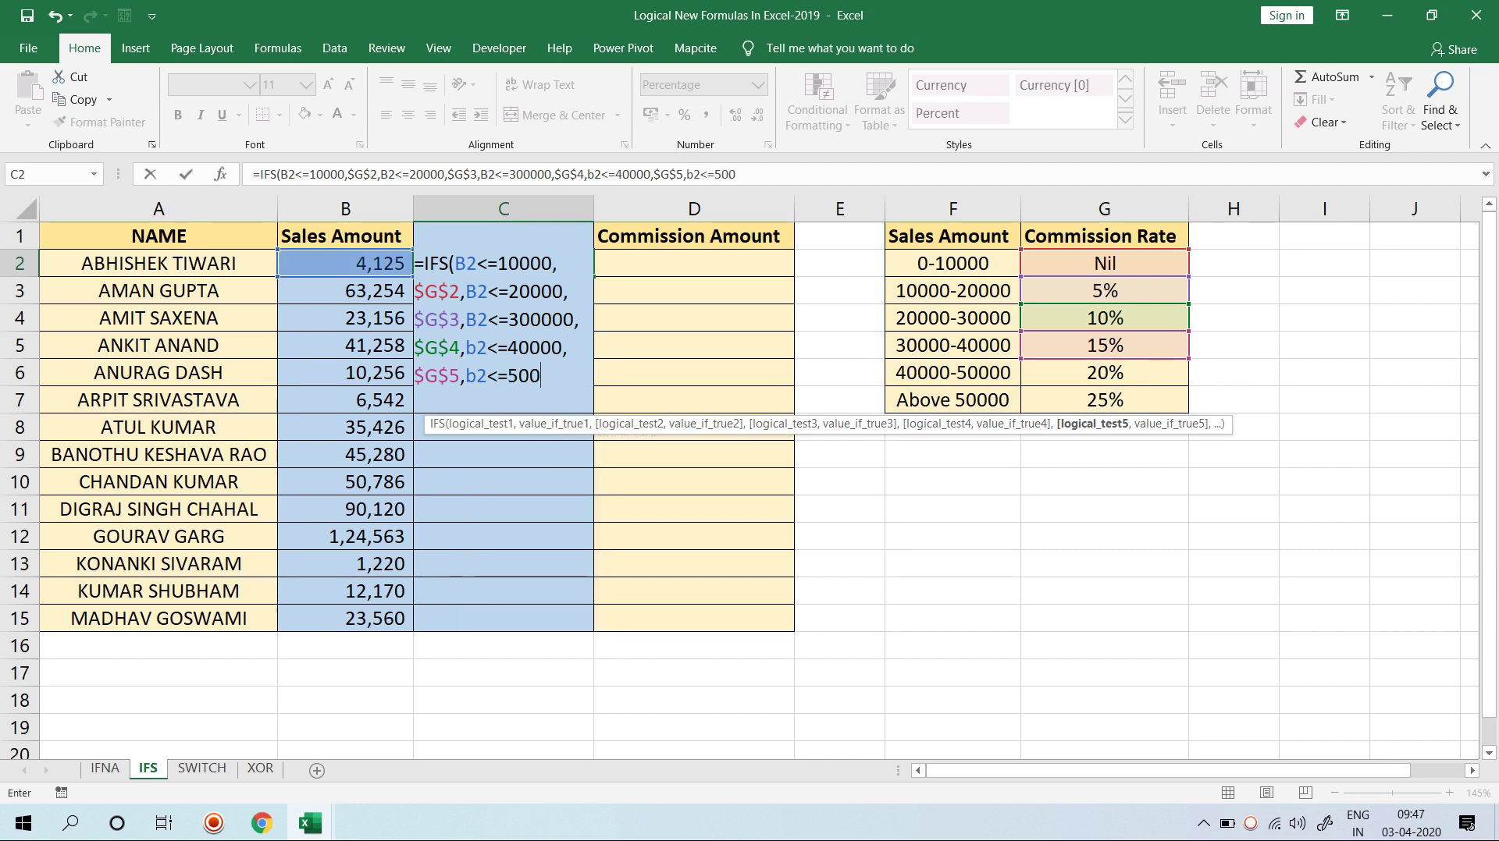
text(00,)
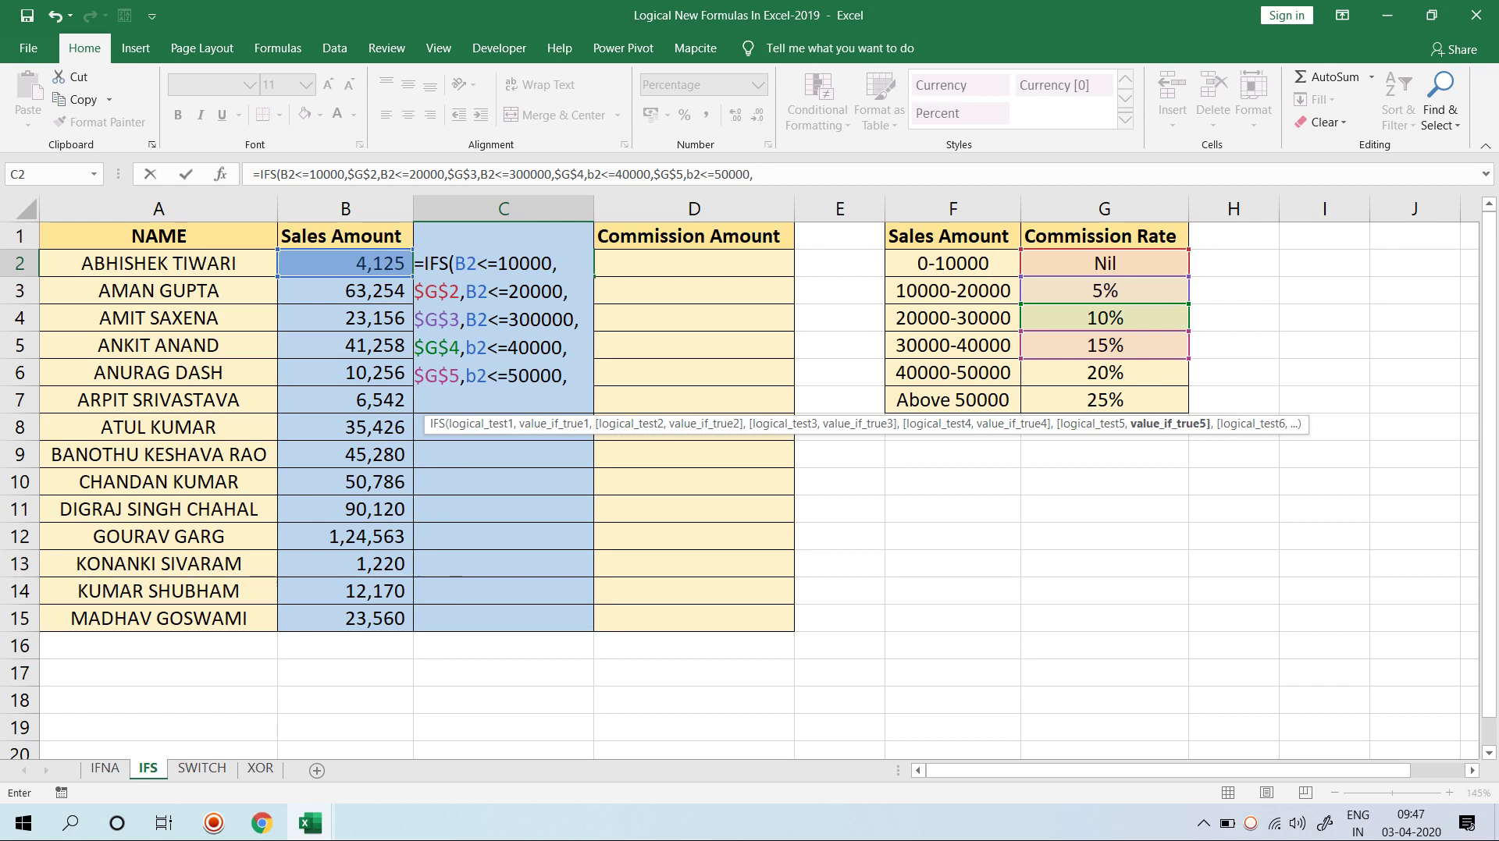
click(1104, 372)
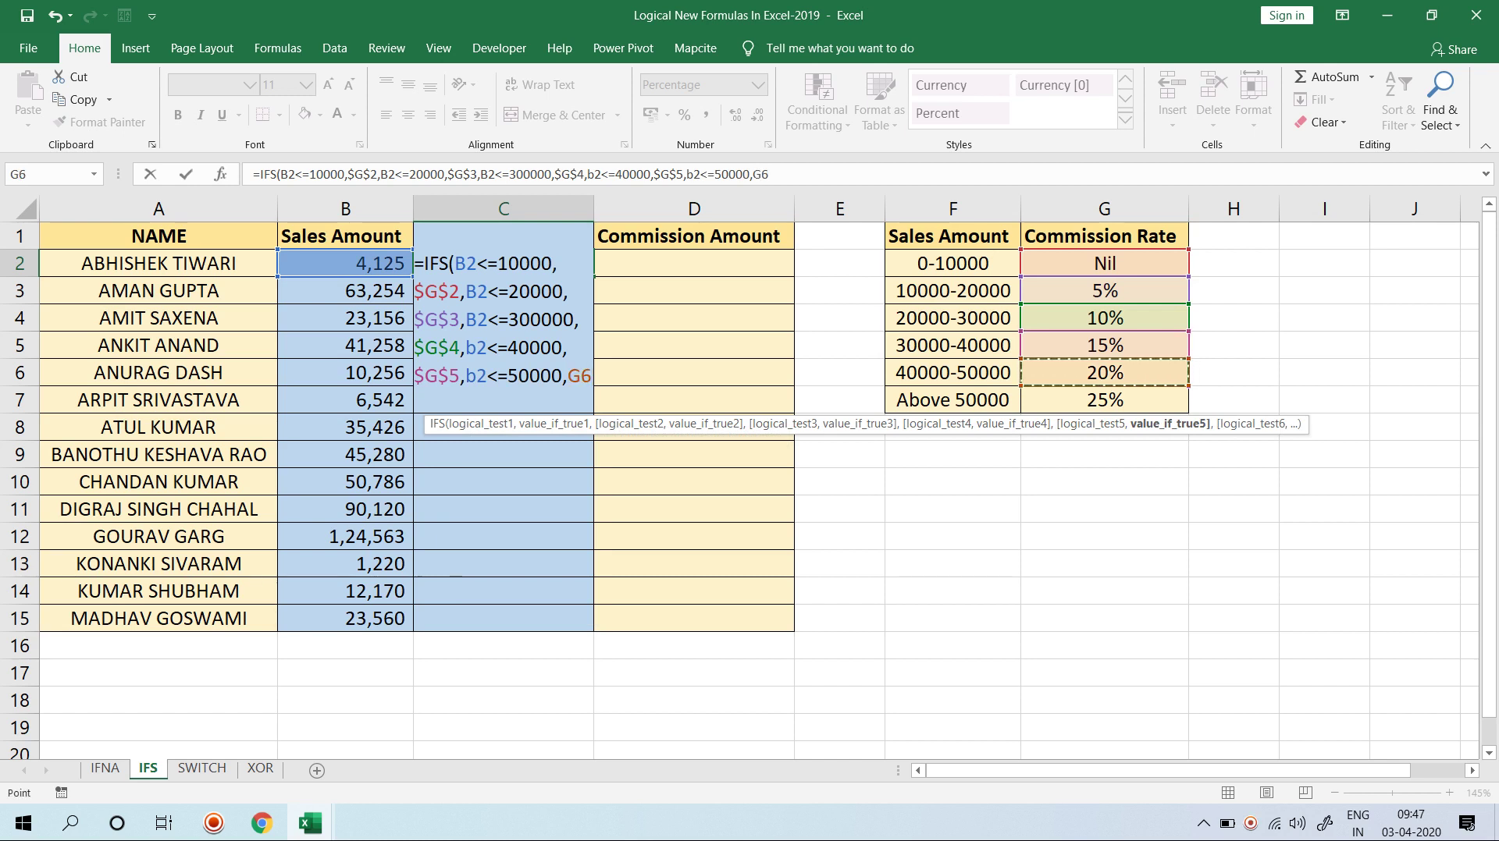
key(F4)
key(Return)
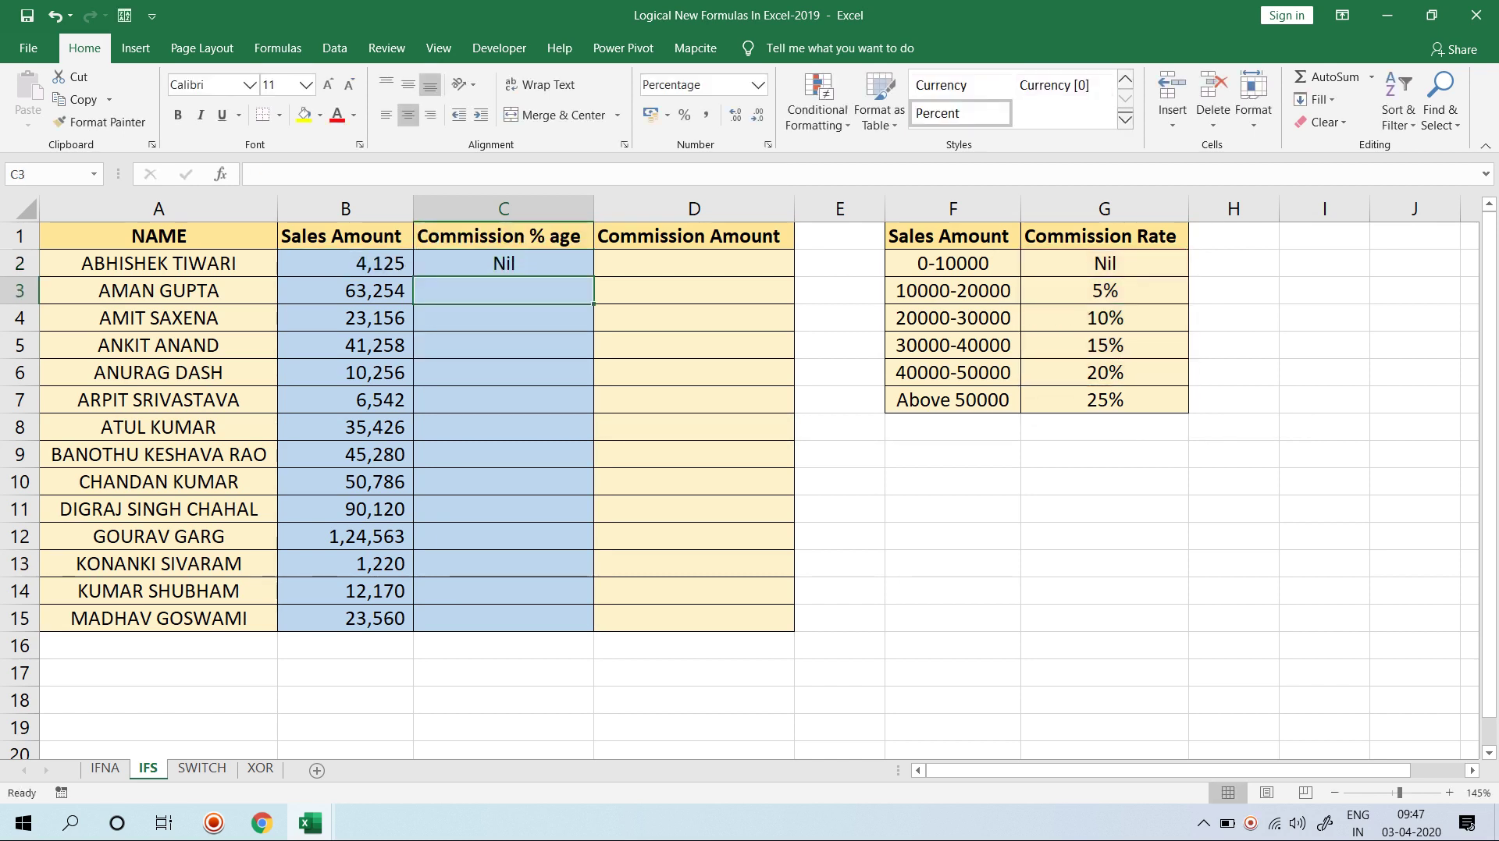
Step: Add a final B2>=50000 band returning $G7, close the formula, and review it
key(Up)
key(F2)
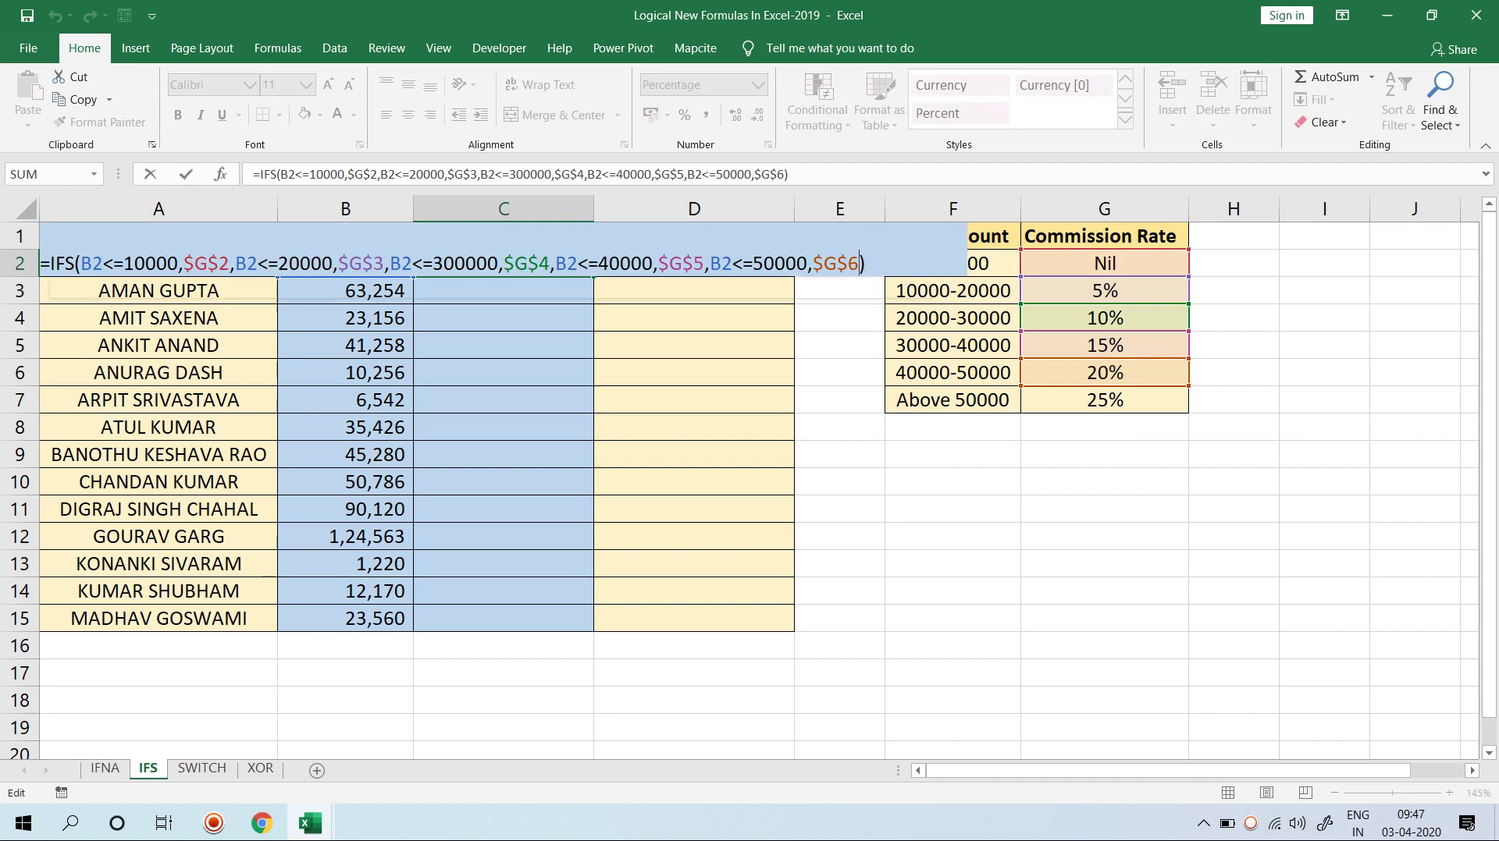
key(BackSpace)
text(,)
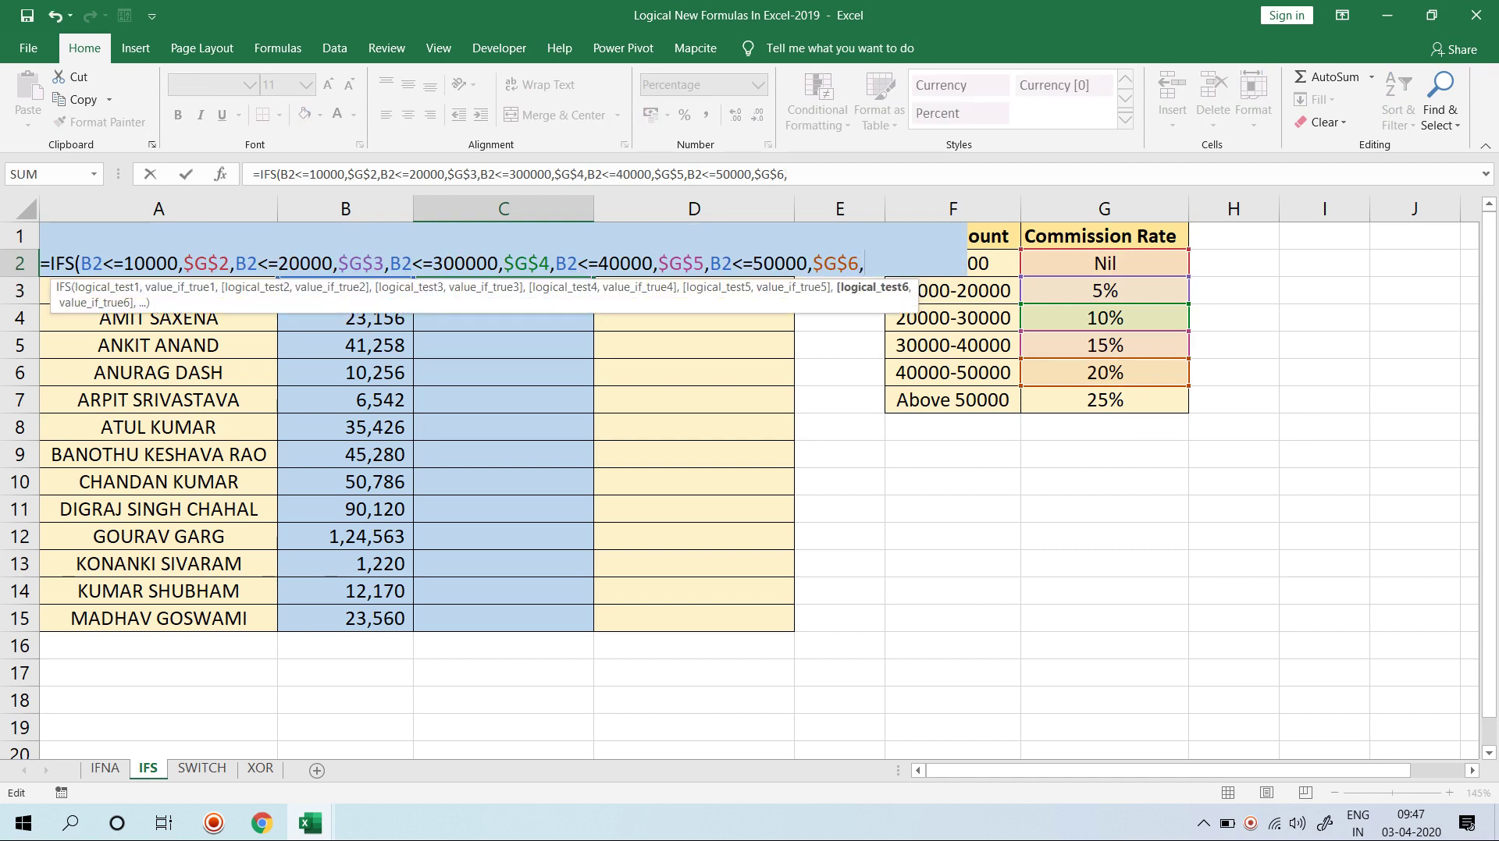
text(b)
text(2)
text(>=5)
text(0000,)
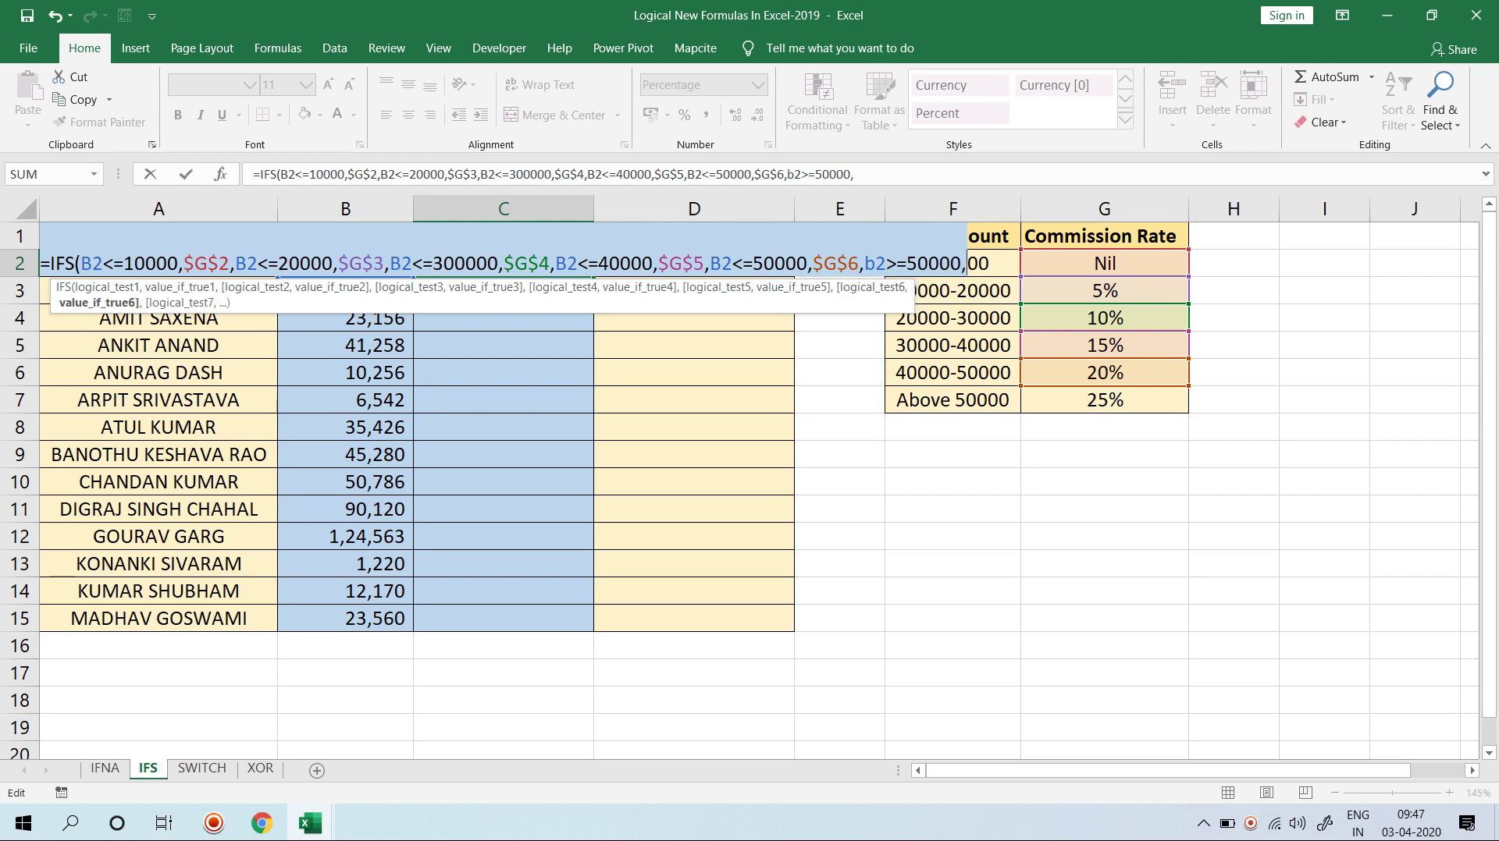
click(1104, 399)
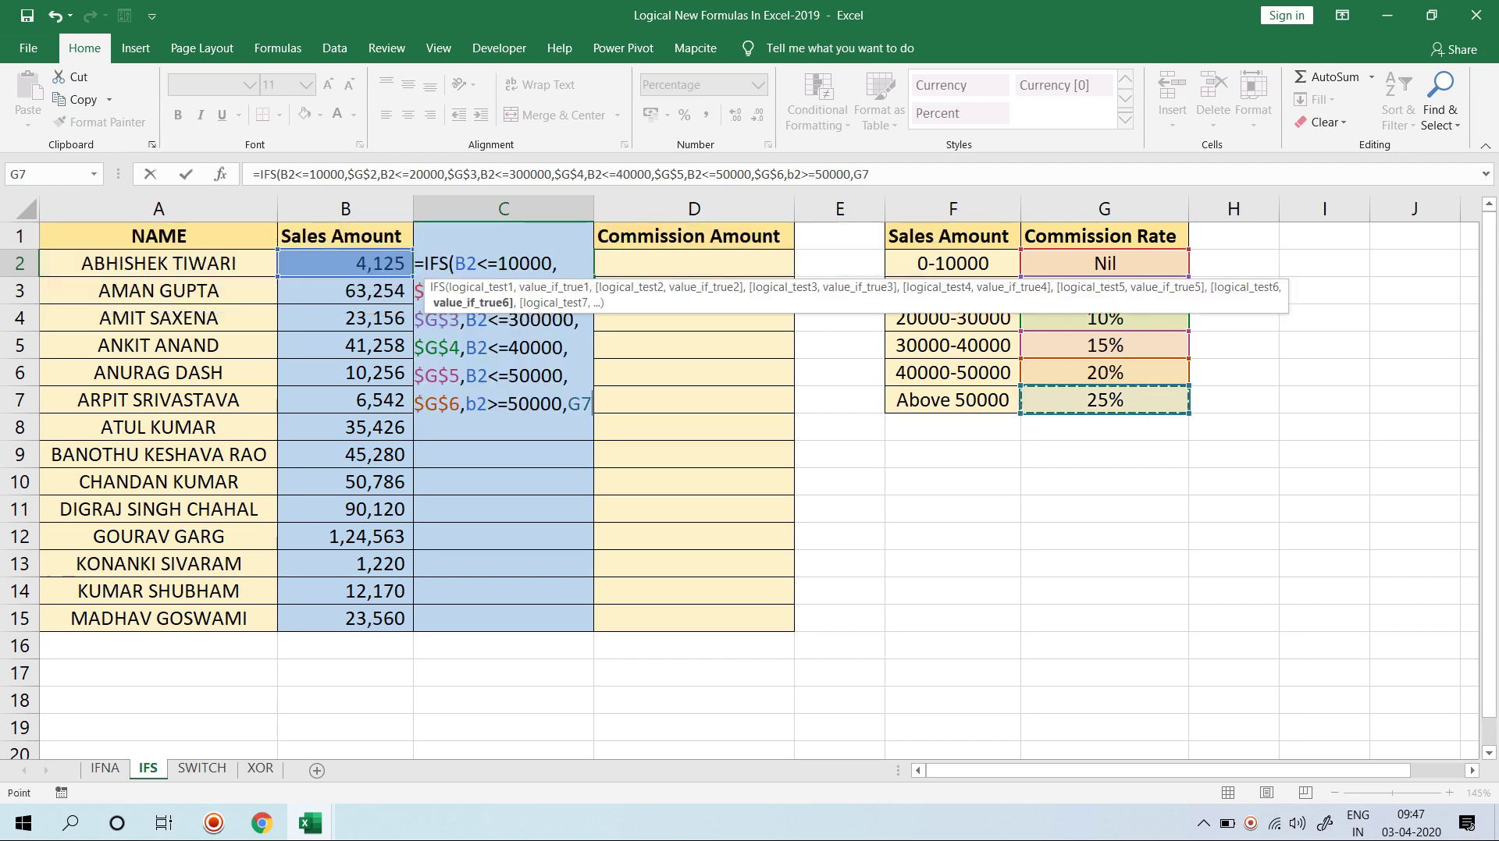
text())
key(Return)
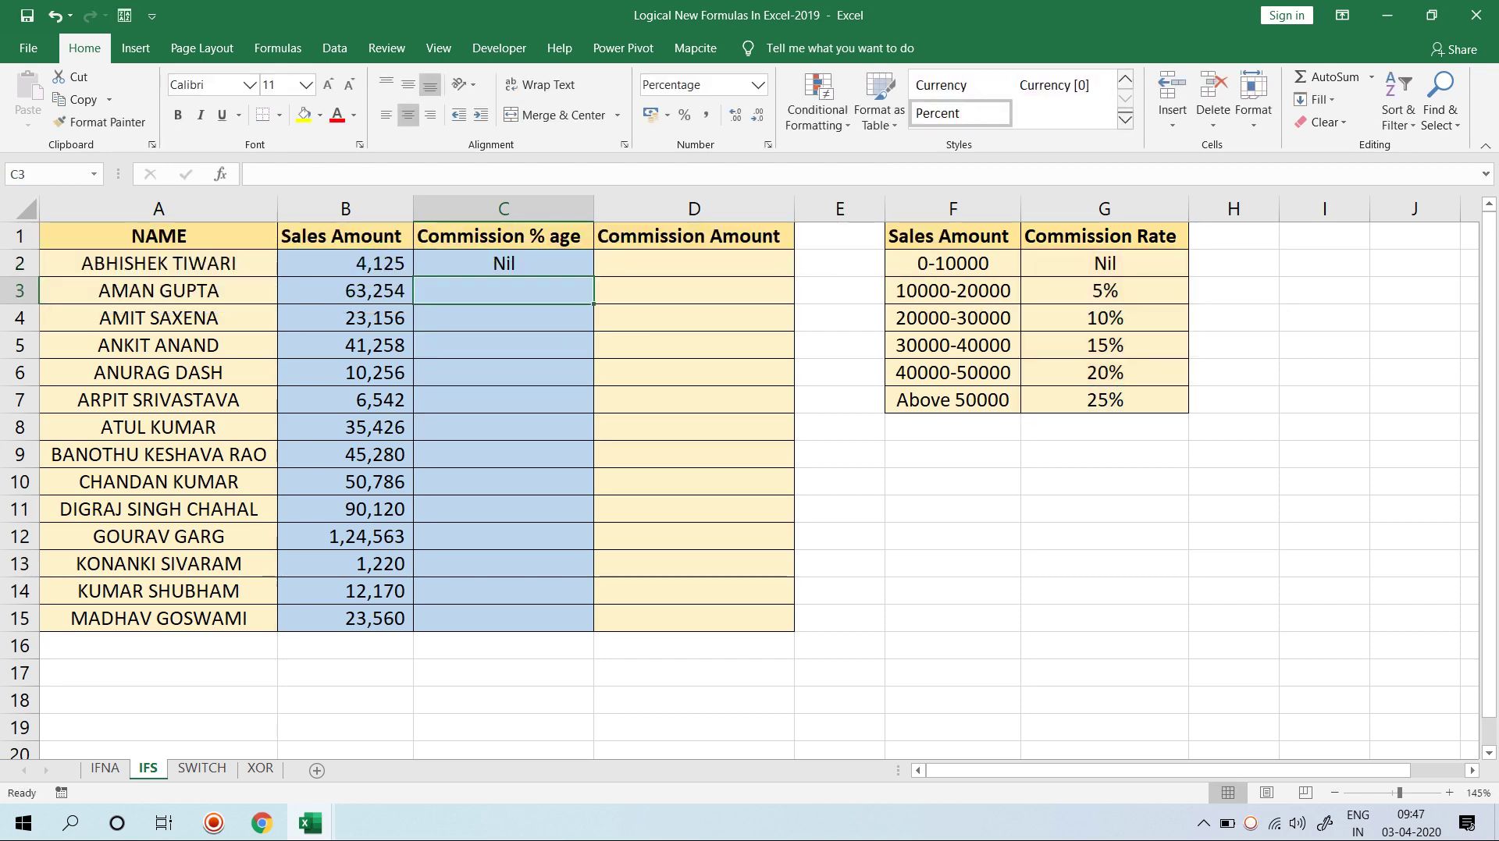
click(503, 263)
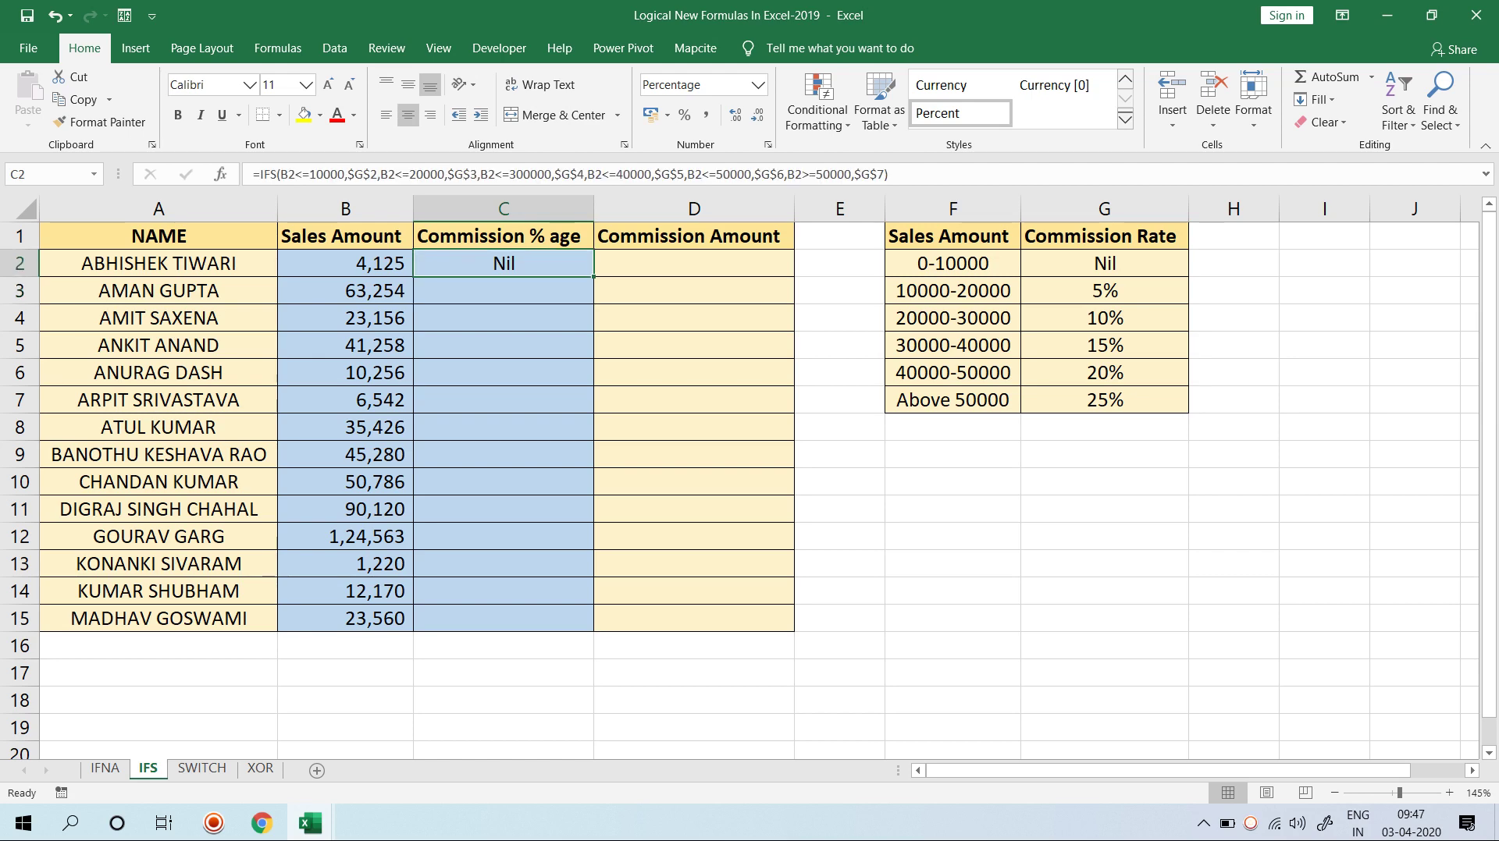
key(F2)
key(Escape)
Step: Fill the six-band IFS formula from C2 down to C15, then review C2's formula
double_click(593, 276)
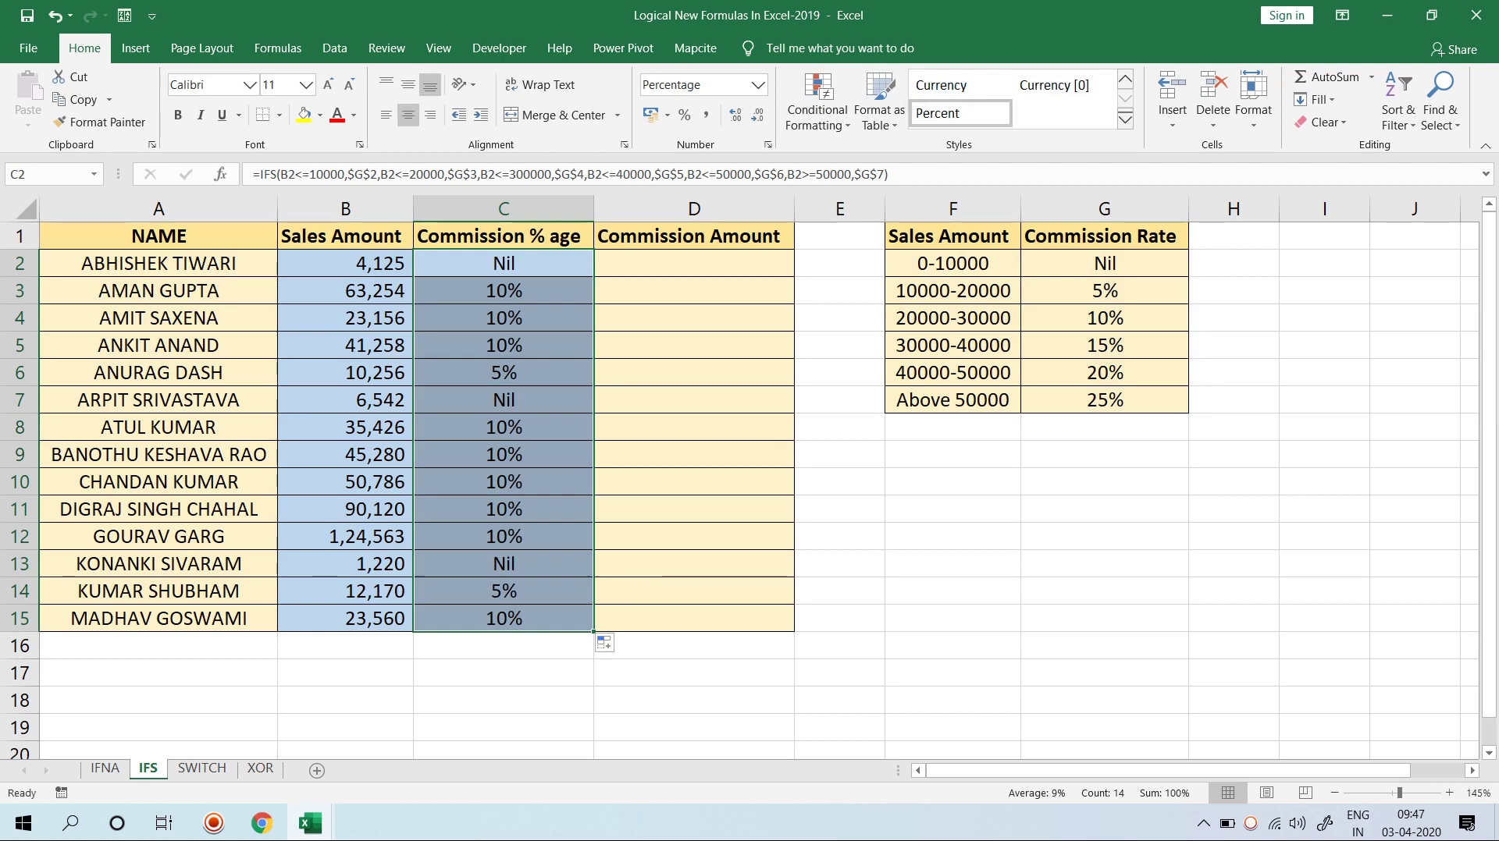
click(503, 263)
key(F2)
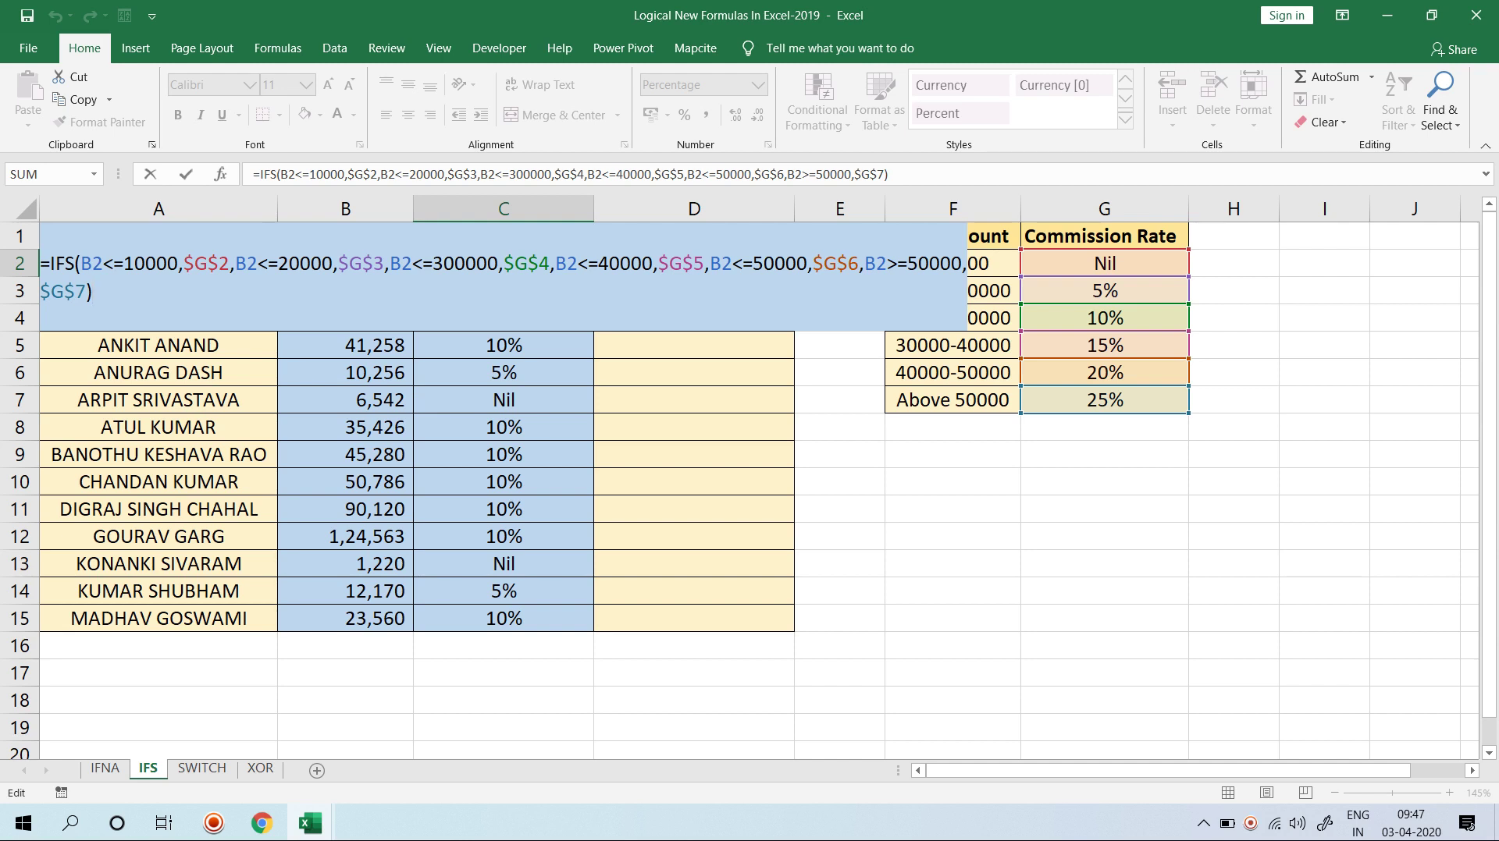
key(ctrl+Return)
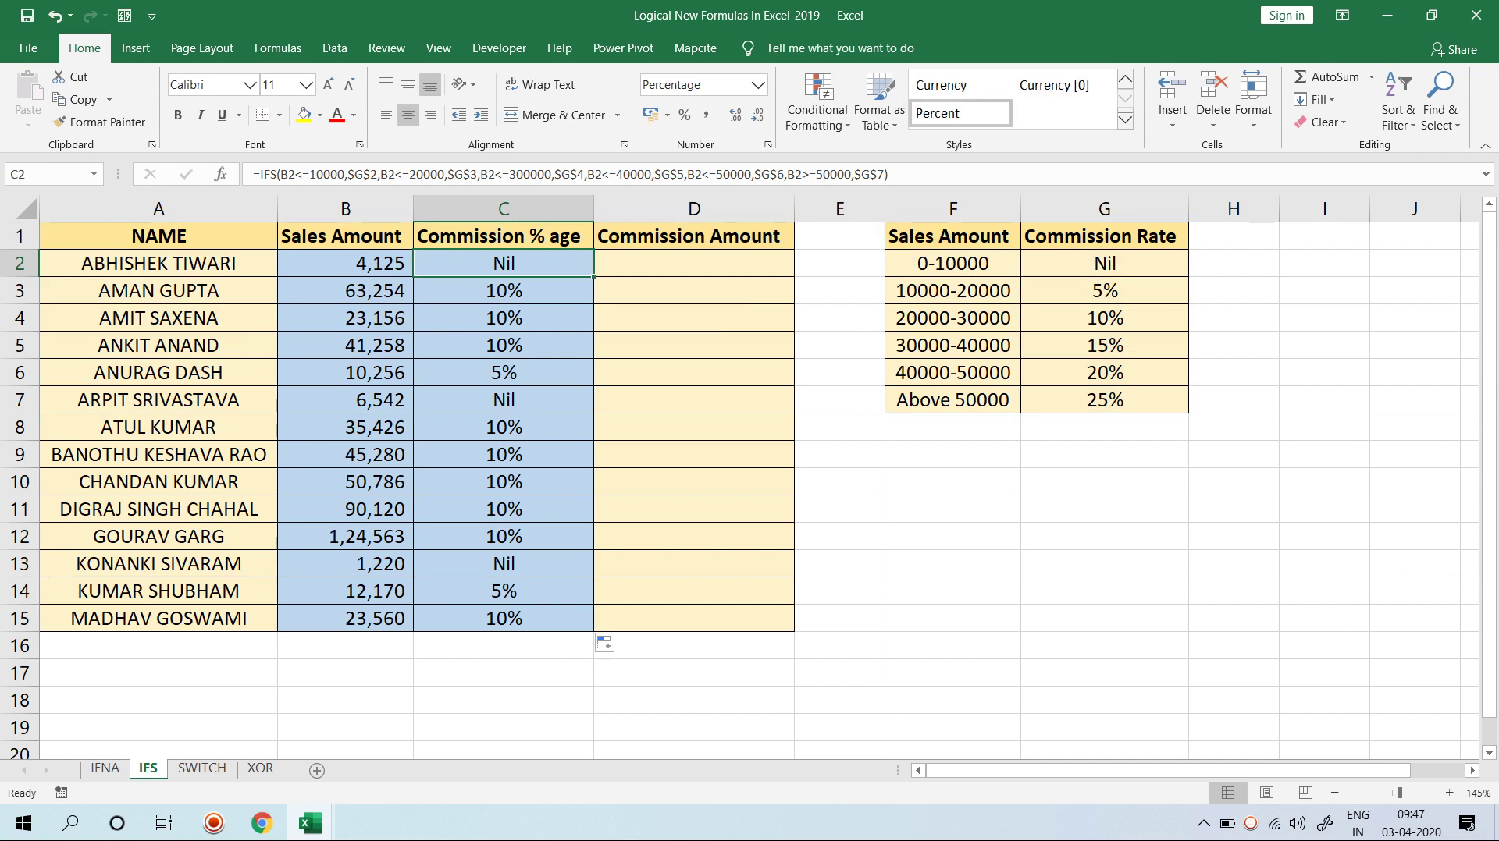
Step: Enter =B2*C2 in D2 and fill it down to D15
click(694, 263)
text(=)
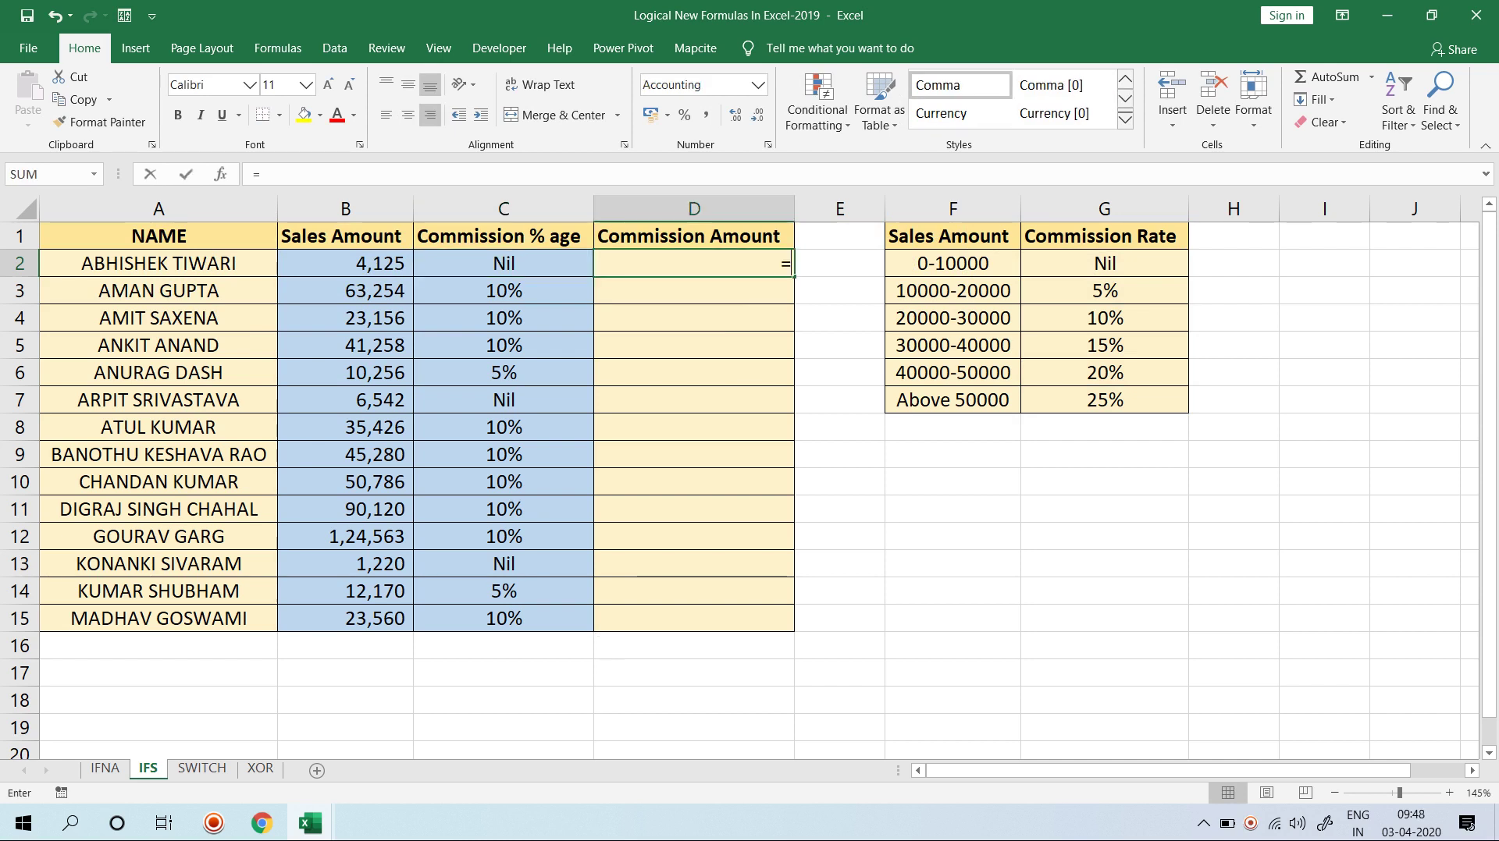
key(Left)
key(Left)
text(*)
key(Left)
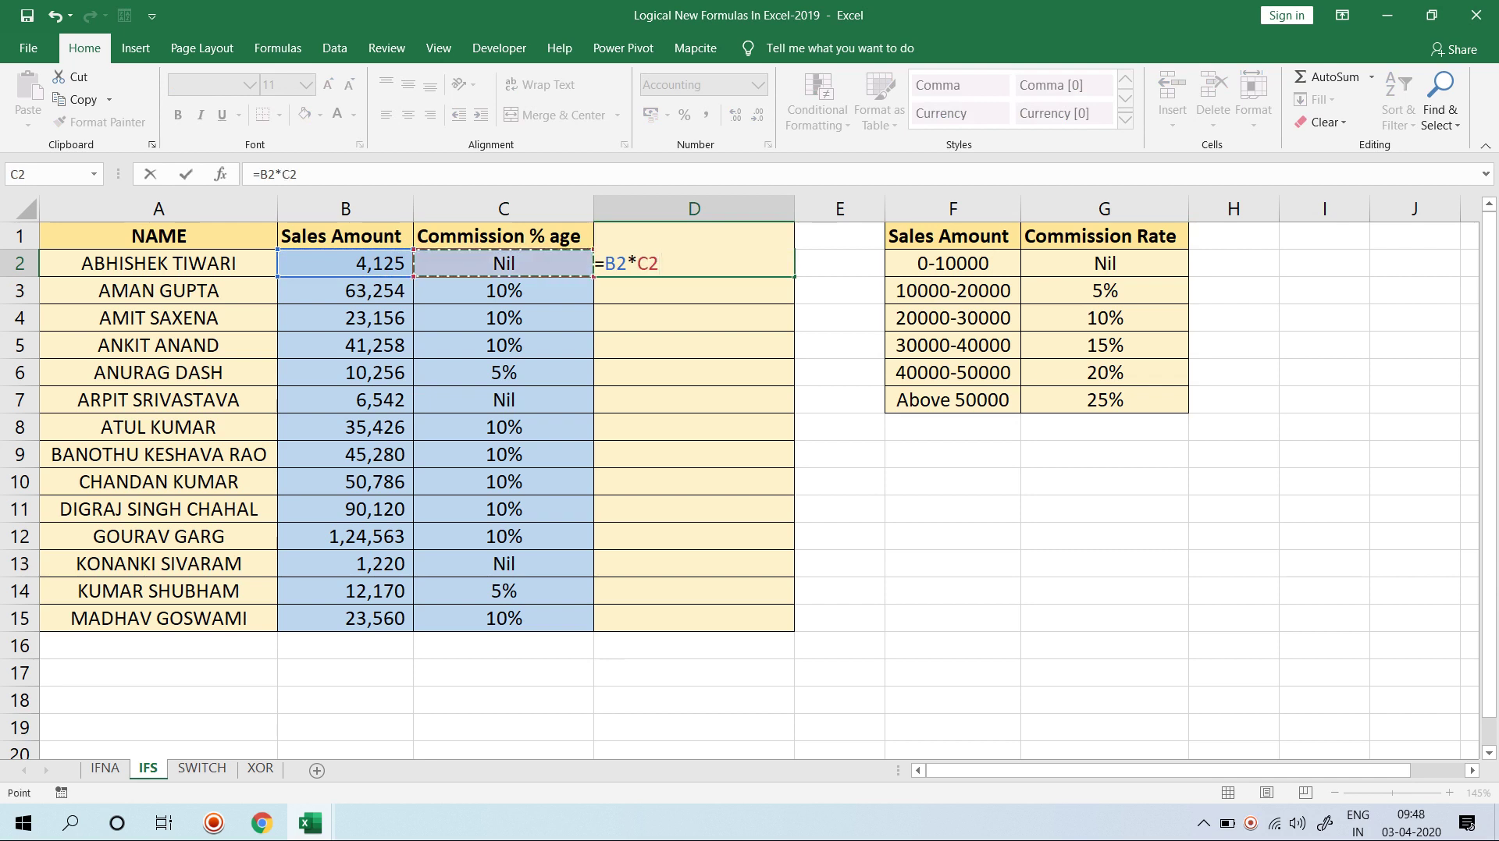
key(Return)
click(694, 263)
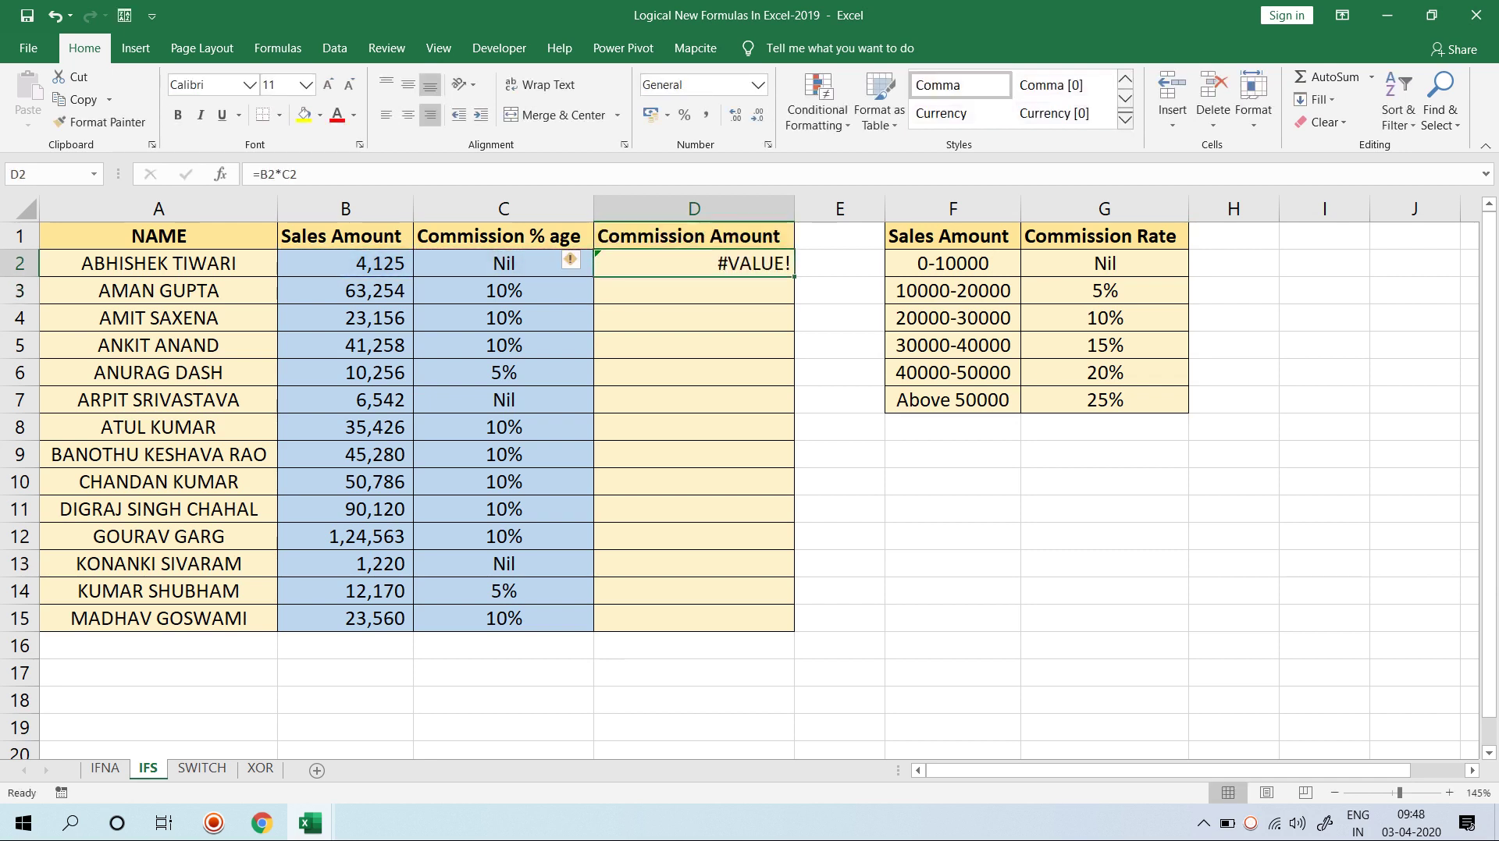
drag(794, 276, 793, 631)
click(693, 290)
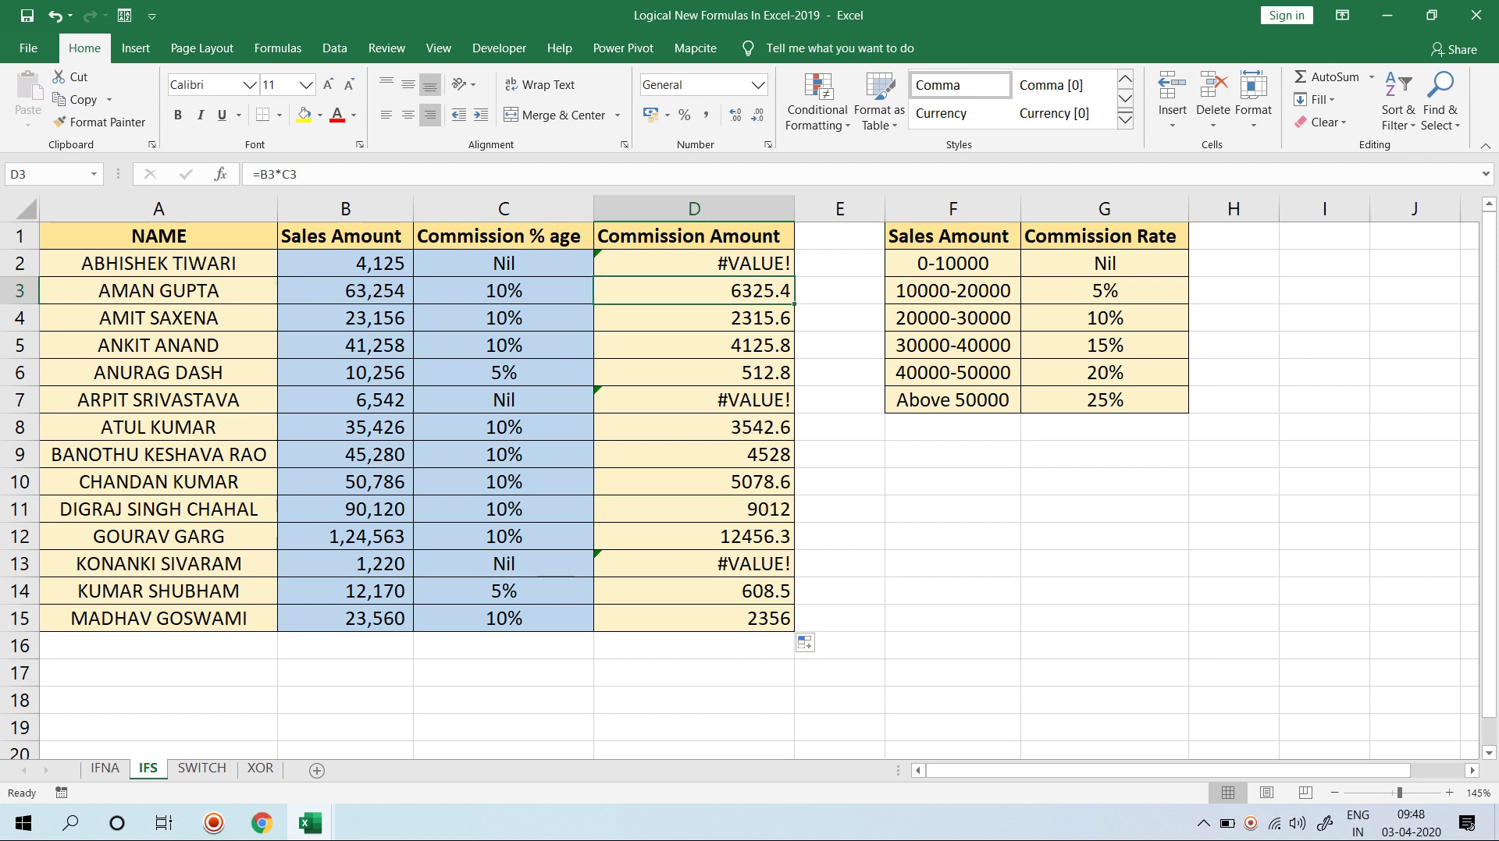
Step: Begin wrapping D2 in IFERROR, then cancel the edit
click(694, 263)
text(=)
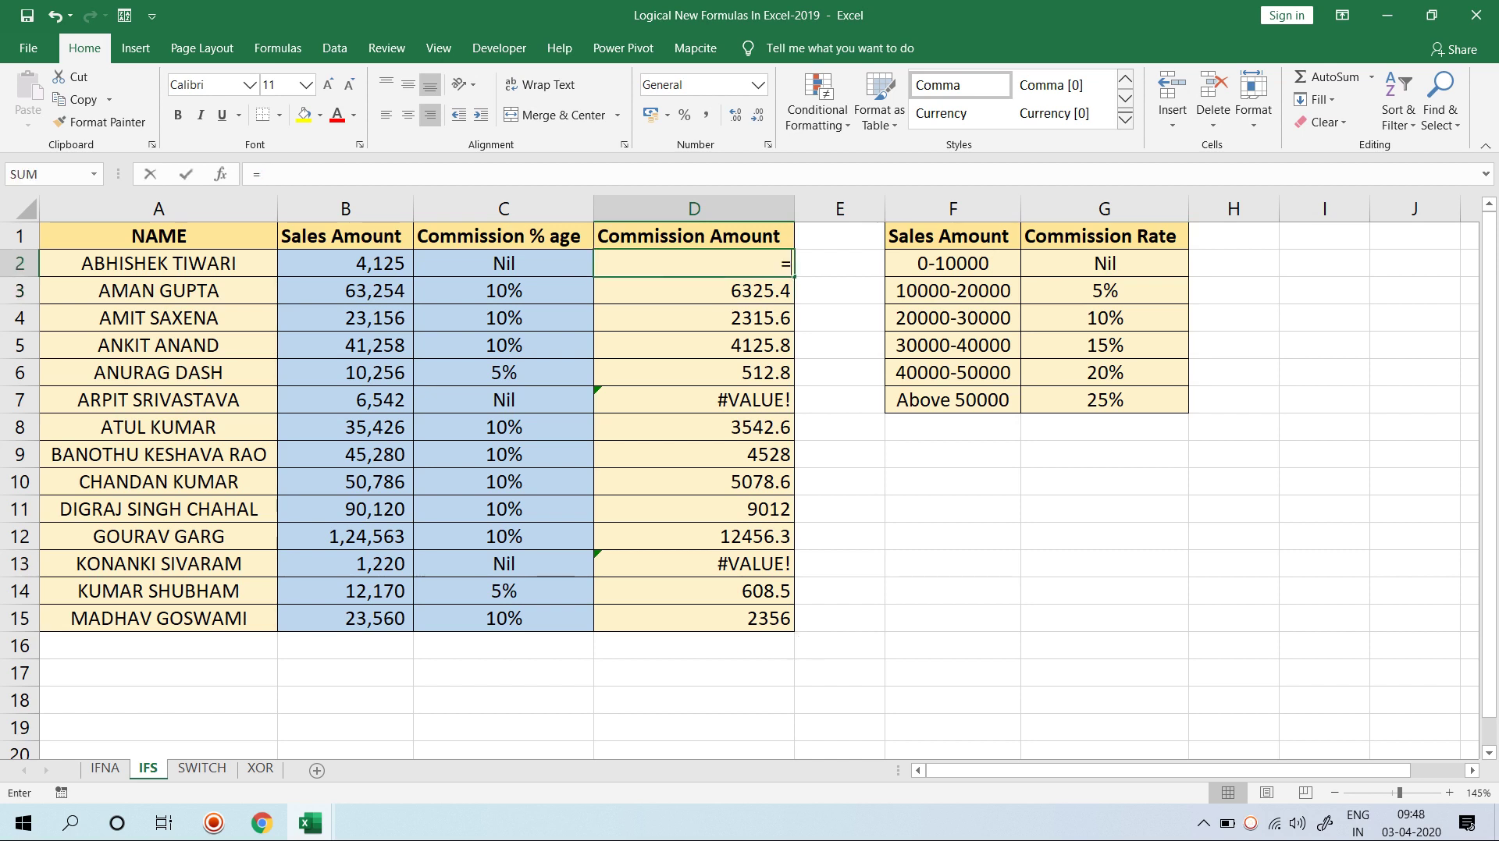
text(ife)
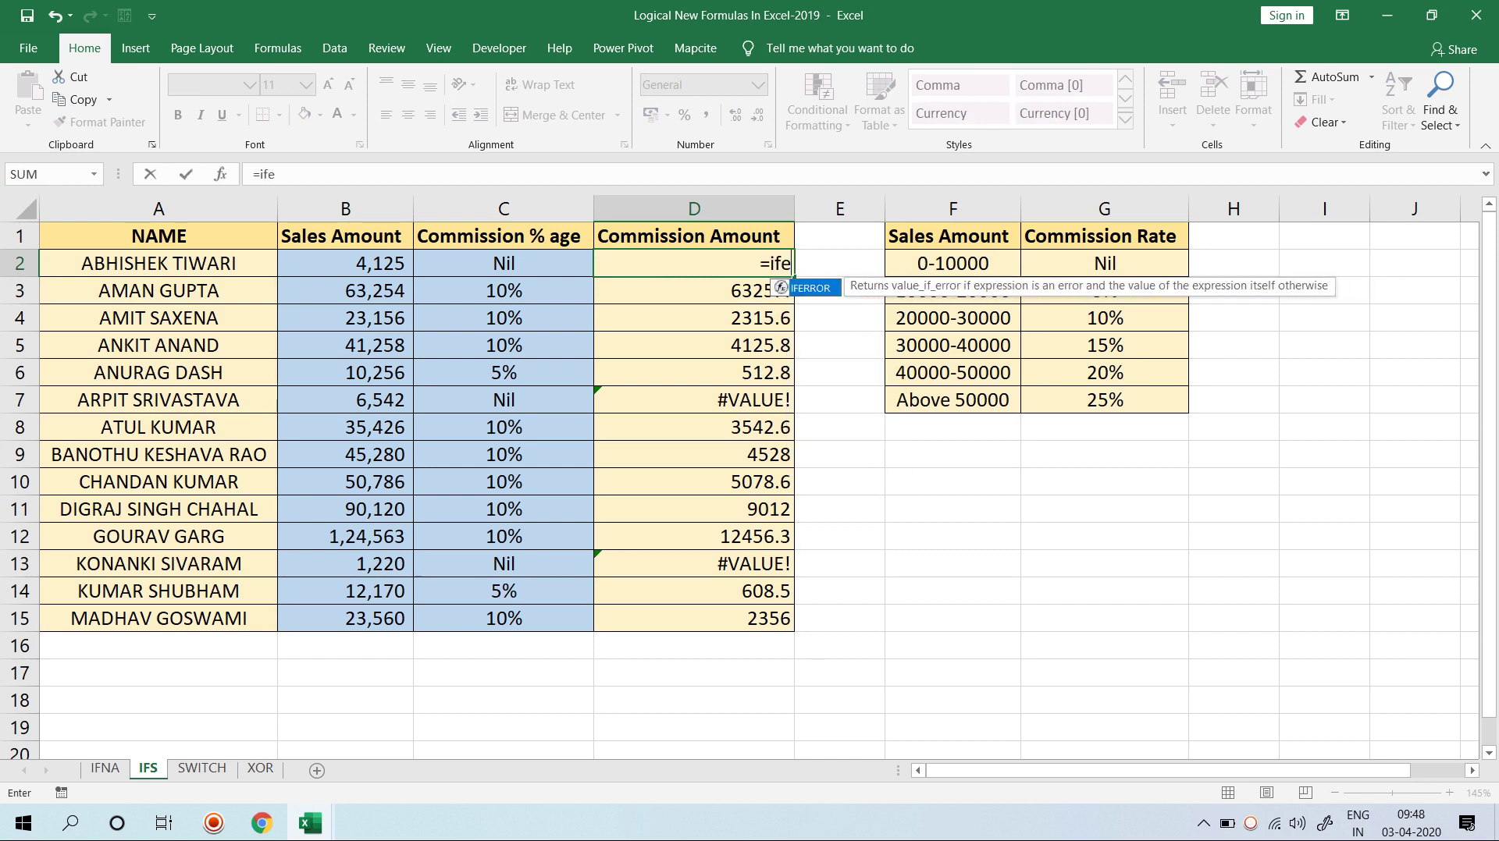
key(BackSpace)
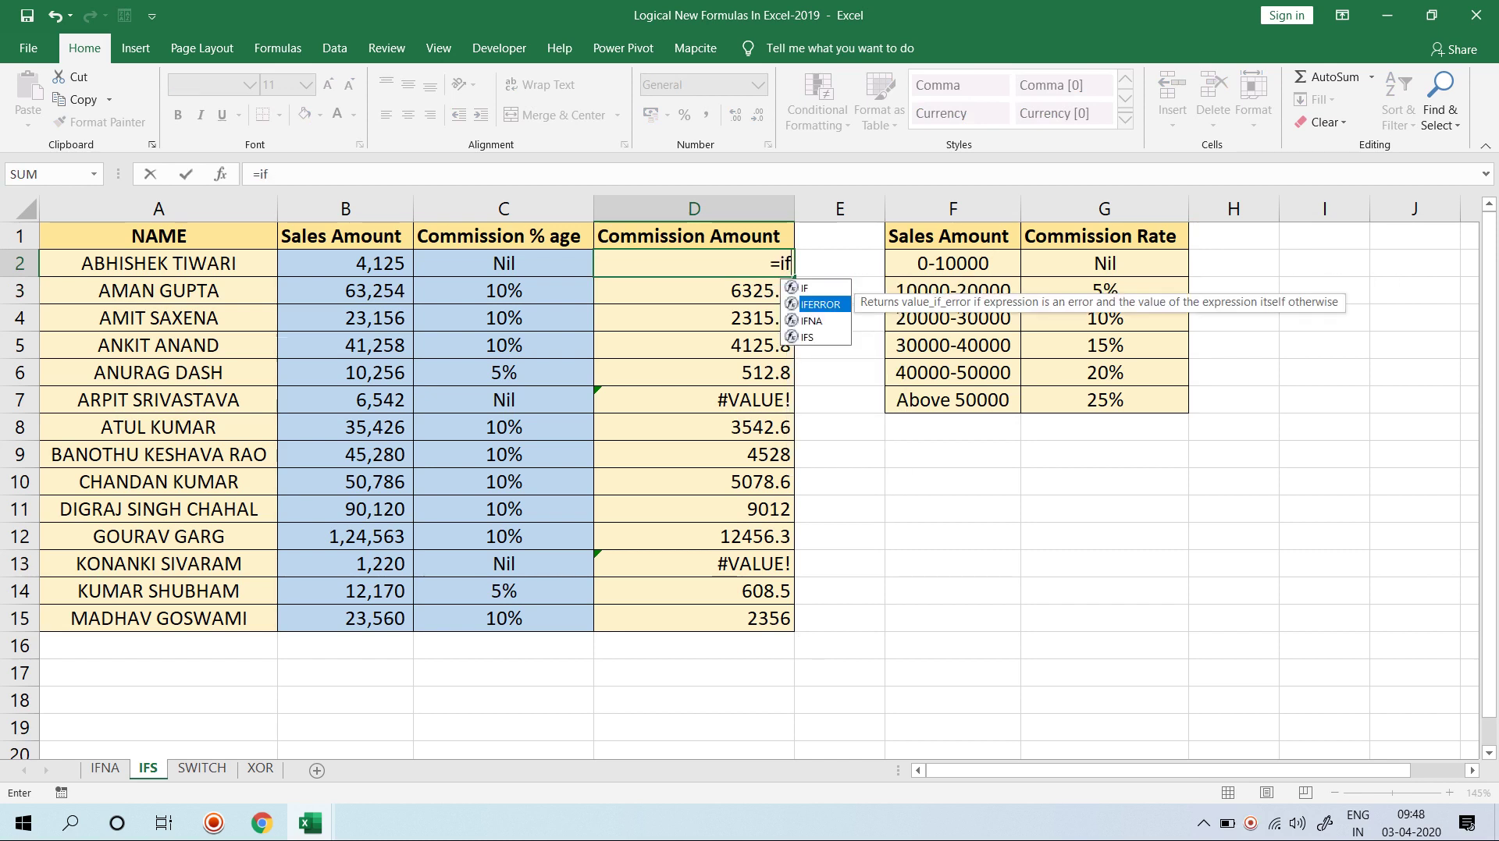
key(Tab)
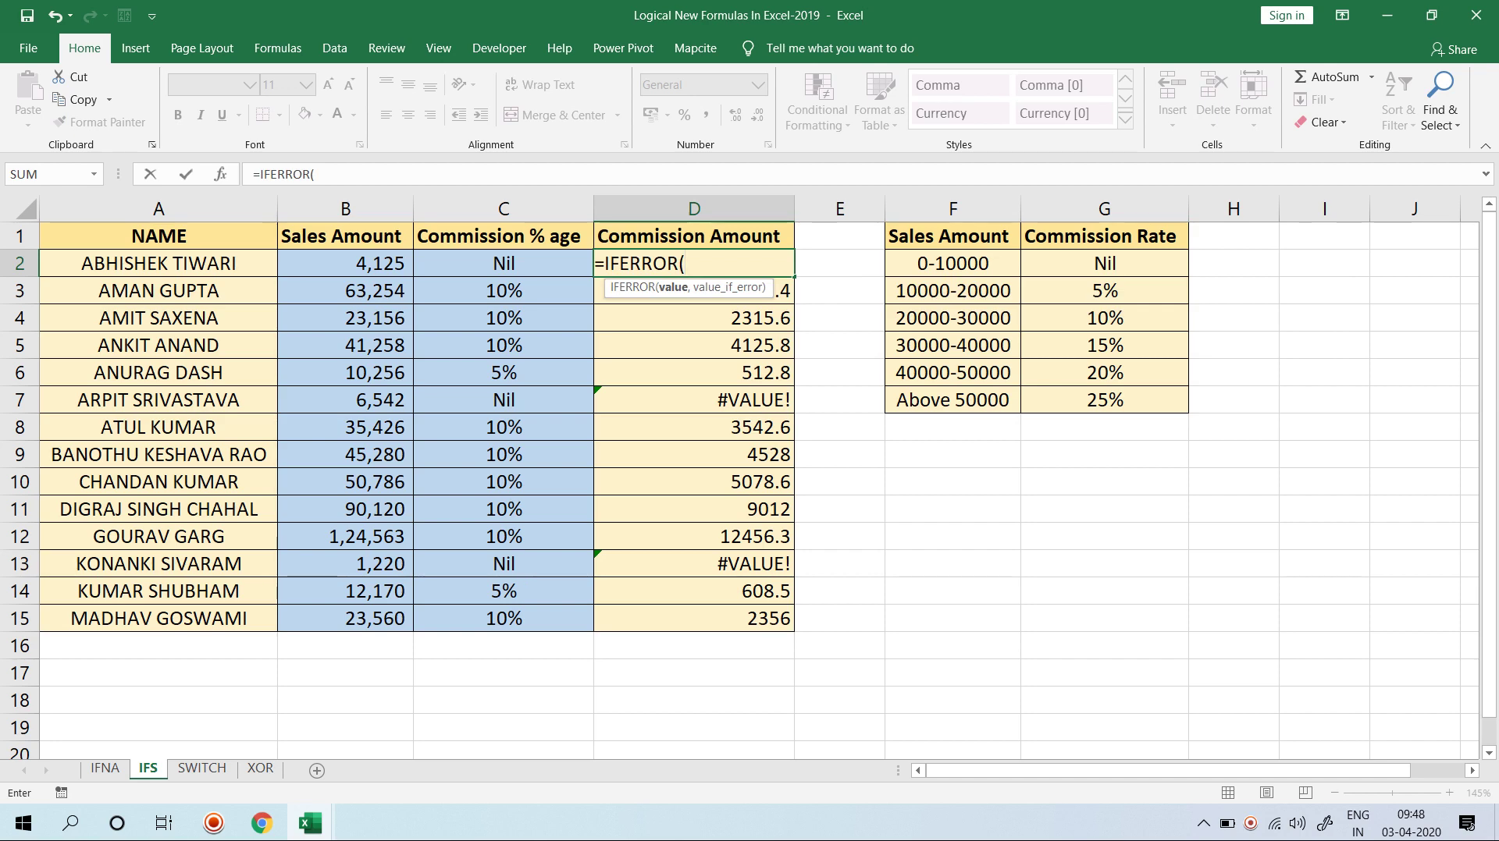
key(Escape)
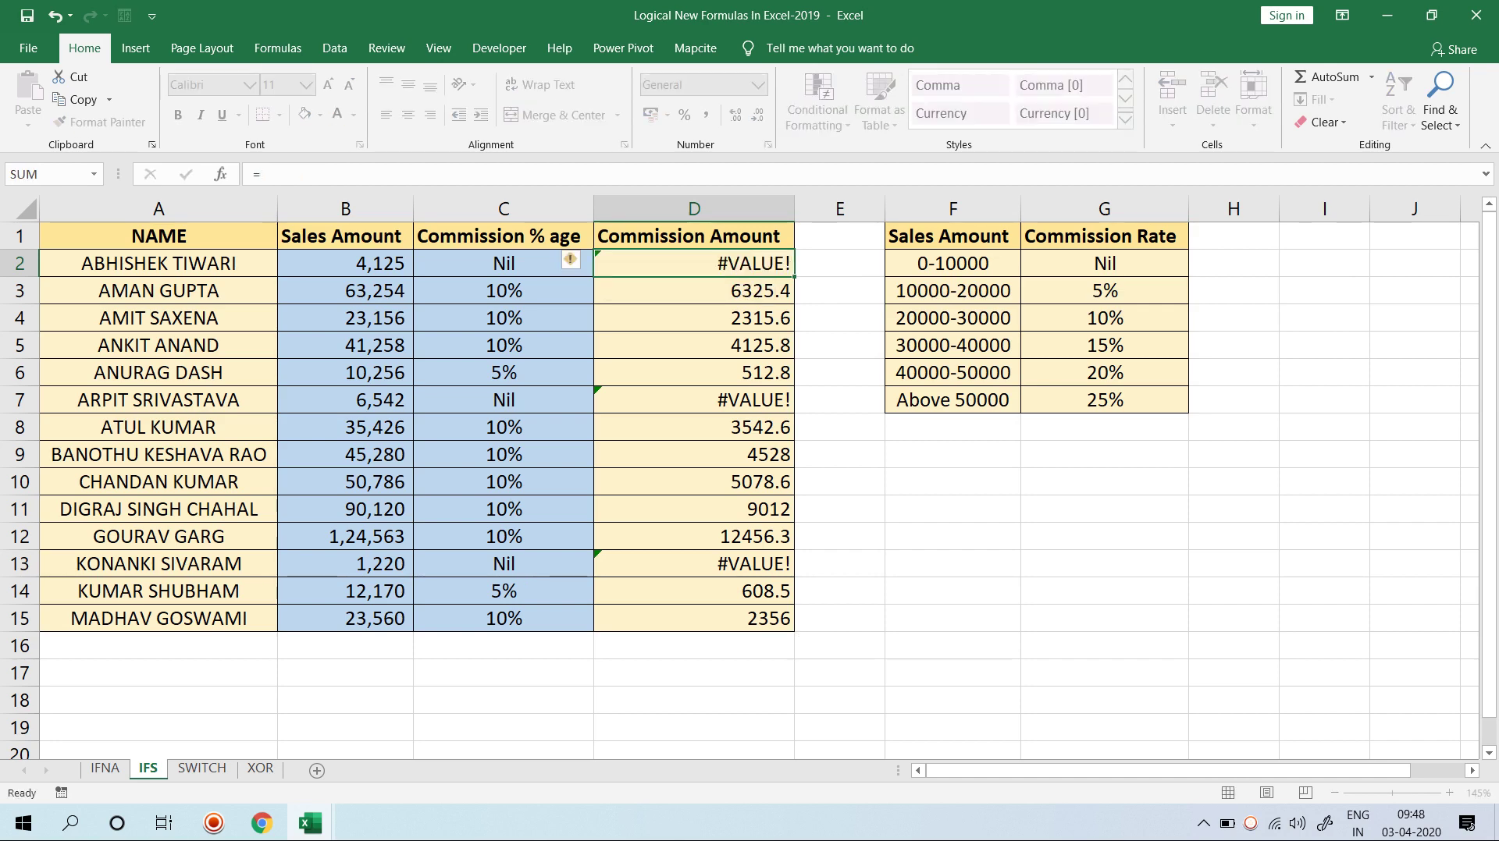
Step: Change the lowest commission rate in G2 from Nil to 0
click(503, 263)
key(F2)
key(Left)
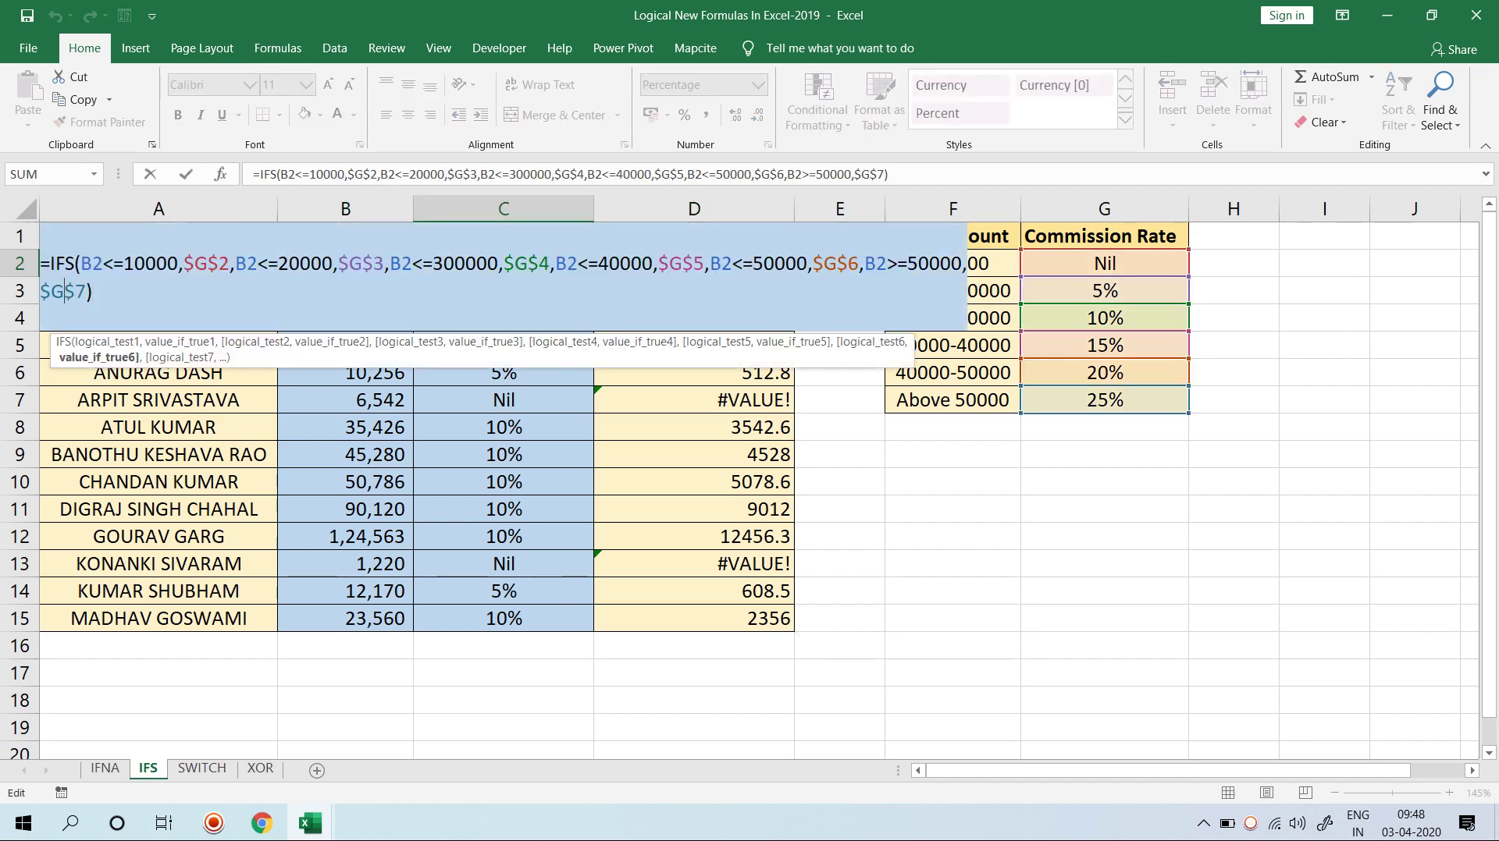
key(Escape)
click(1105, 263)
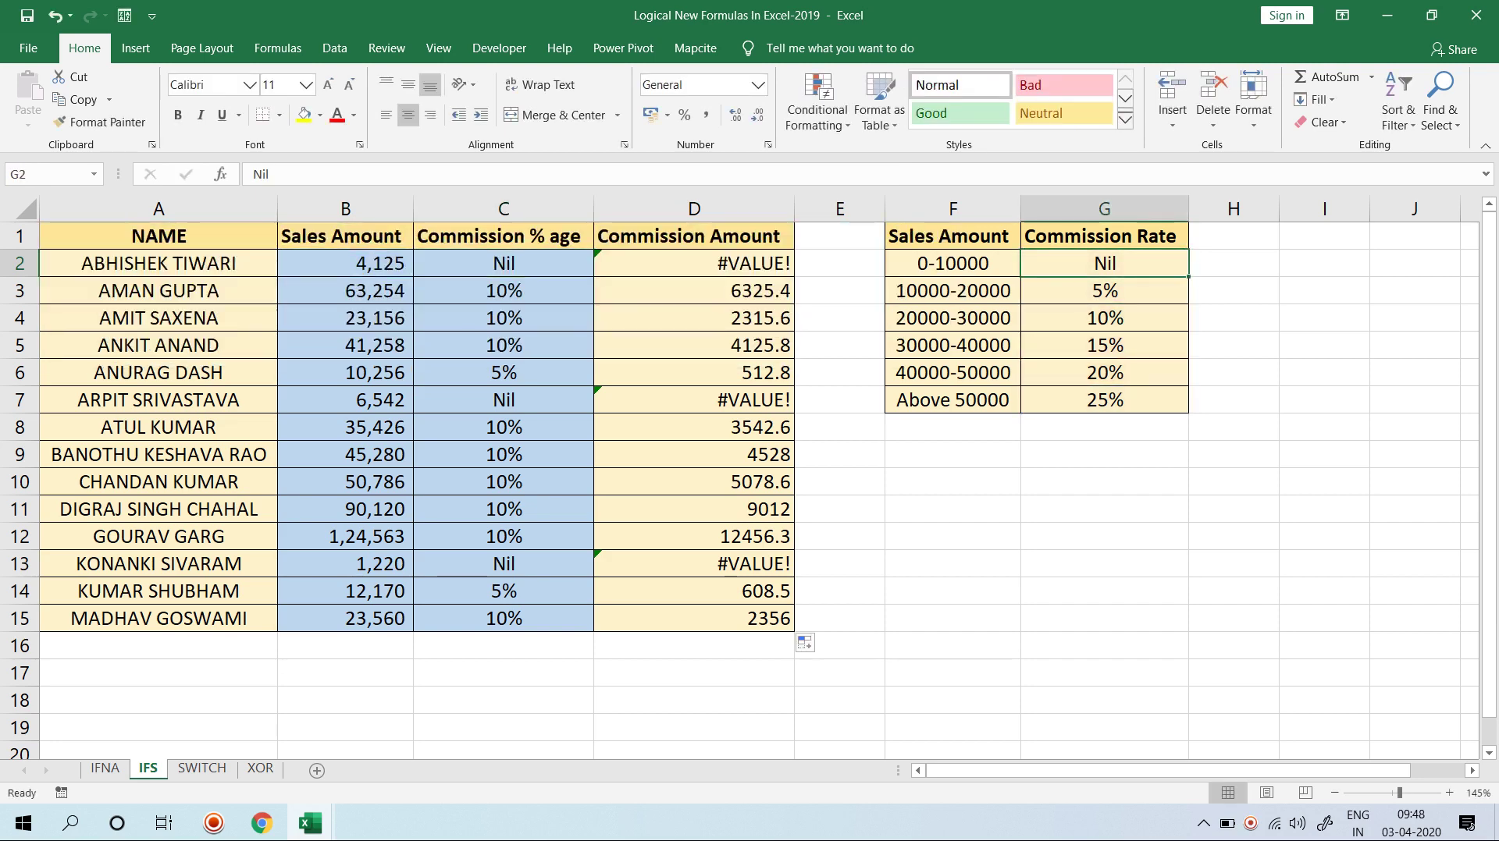
text(0)
key(Return)
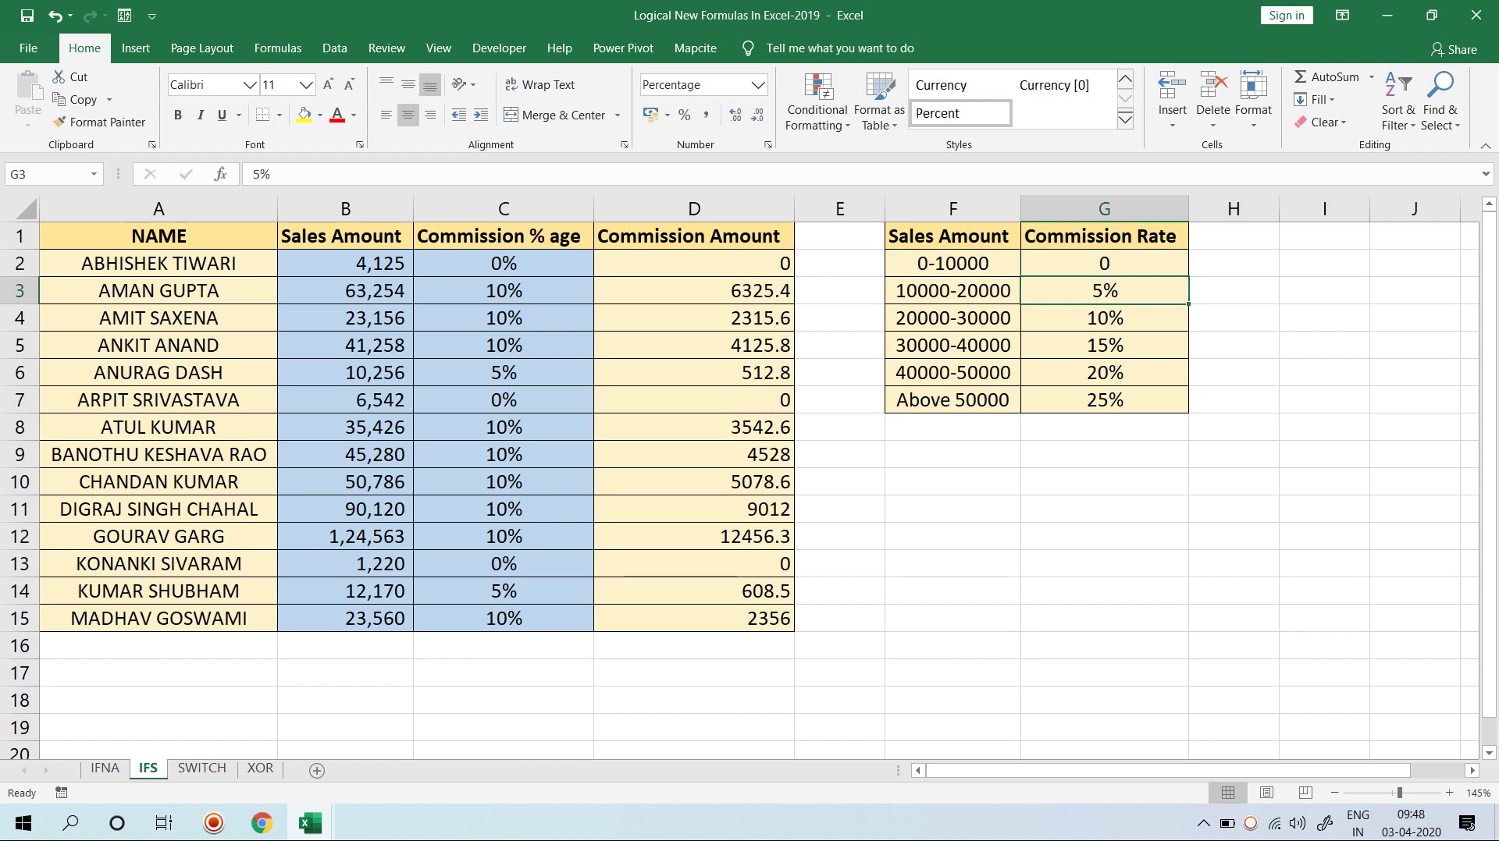
Step: Review the D2 and C2 formulas, then move to the SWITCH sheet
click(694, 263)
key(F2)
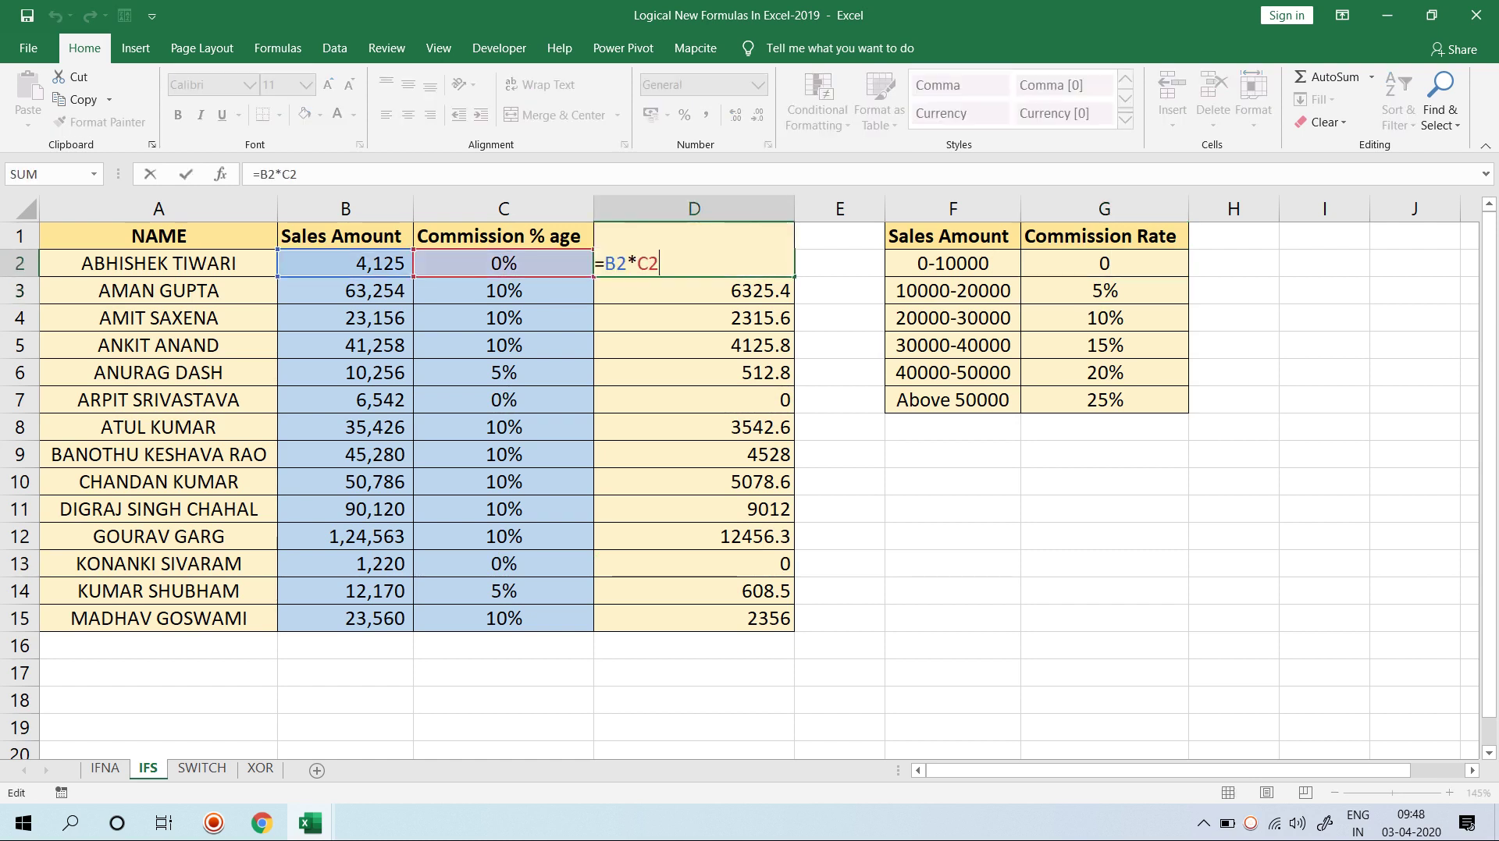
key(Escape)
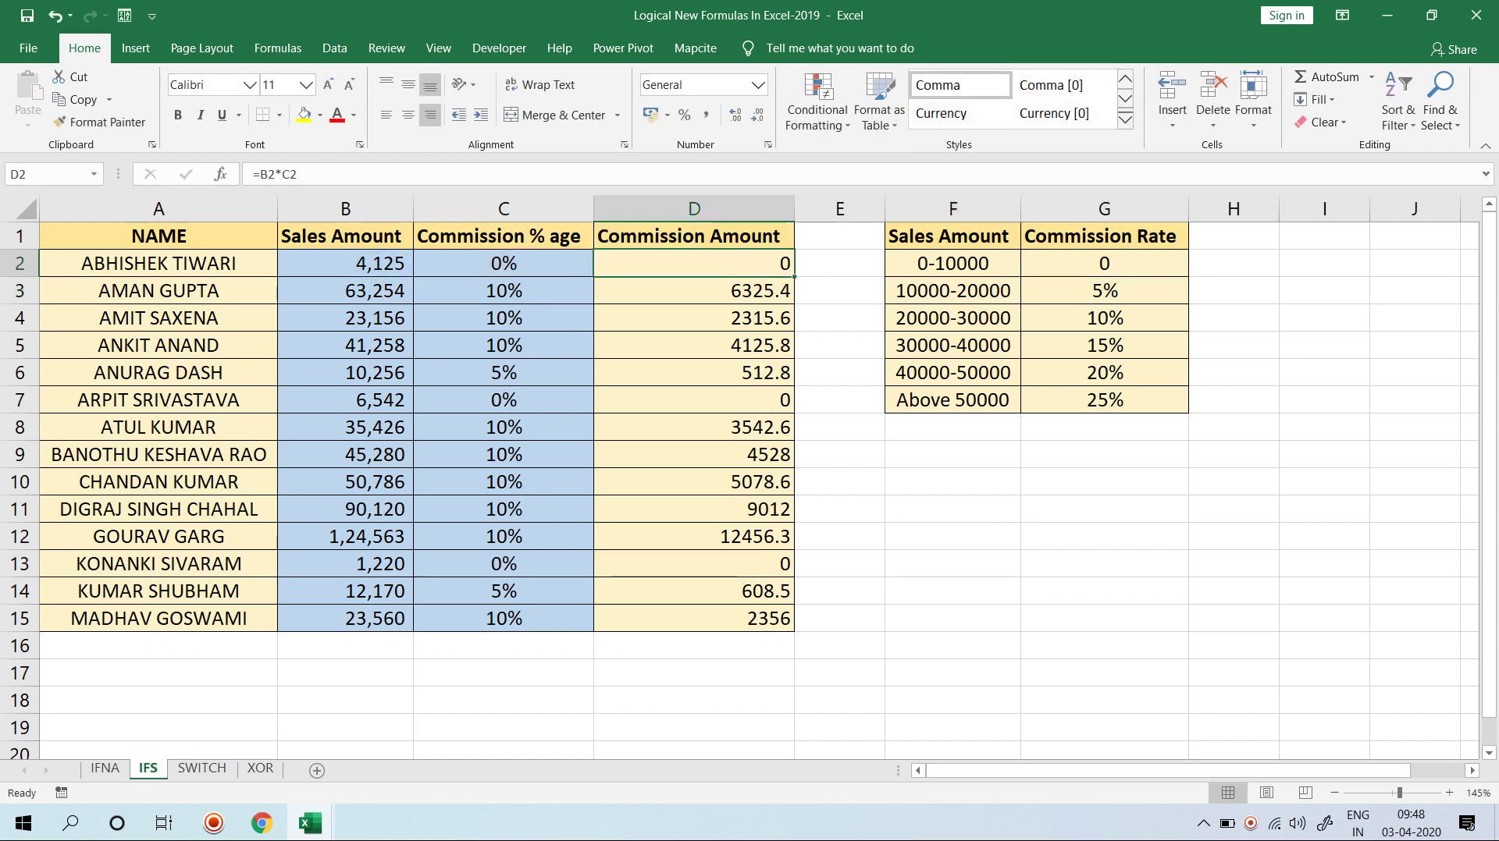
click(1104, 263)
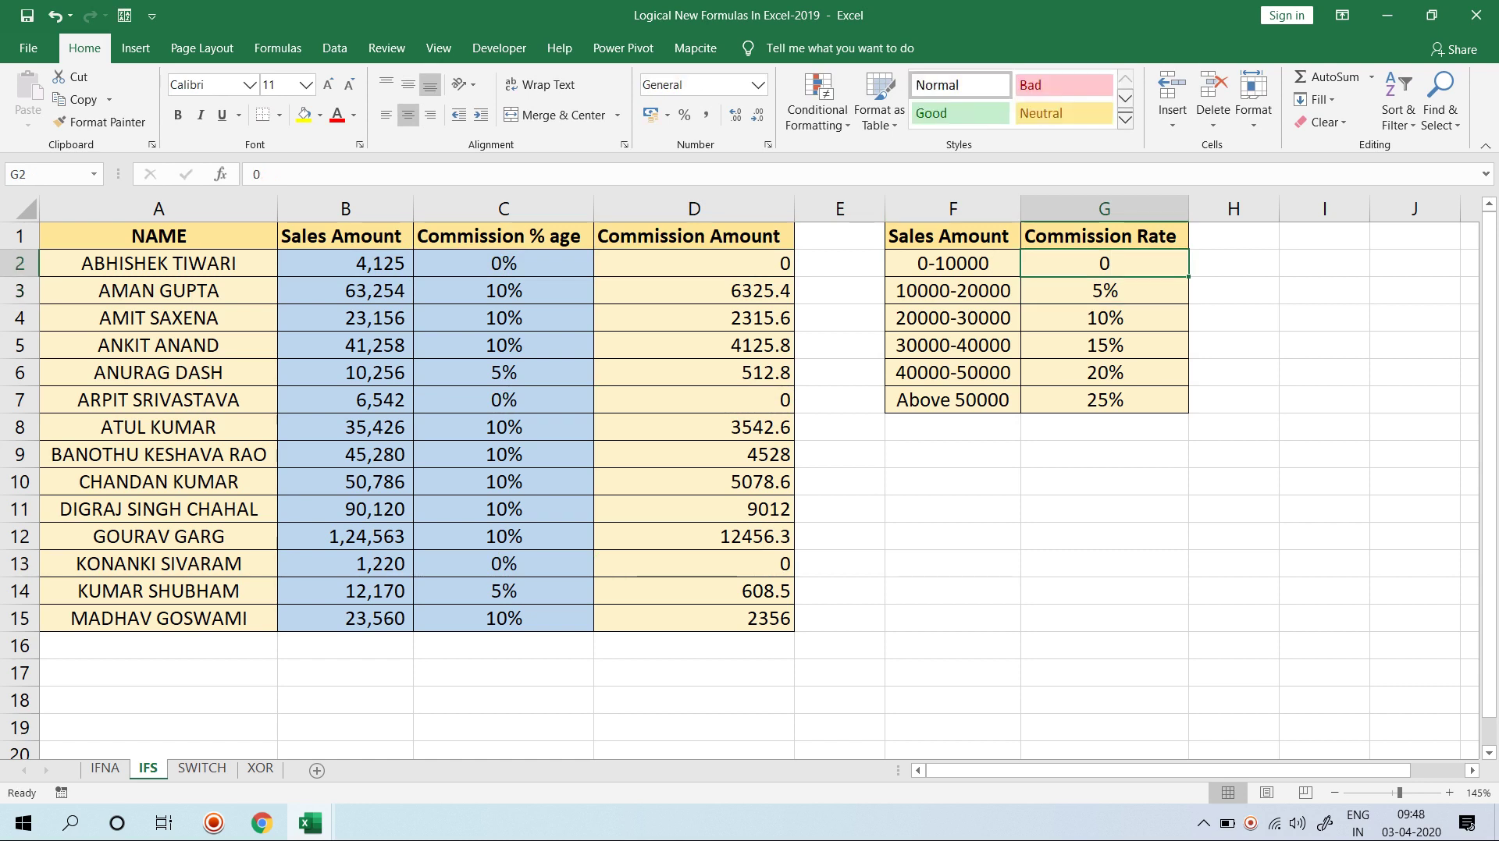
click(694, 263)
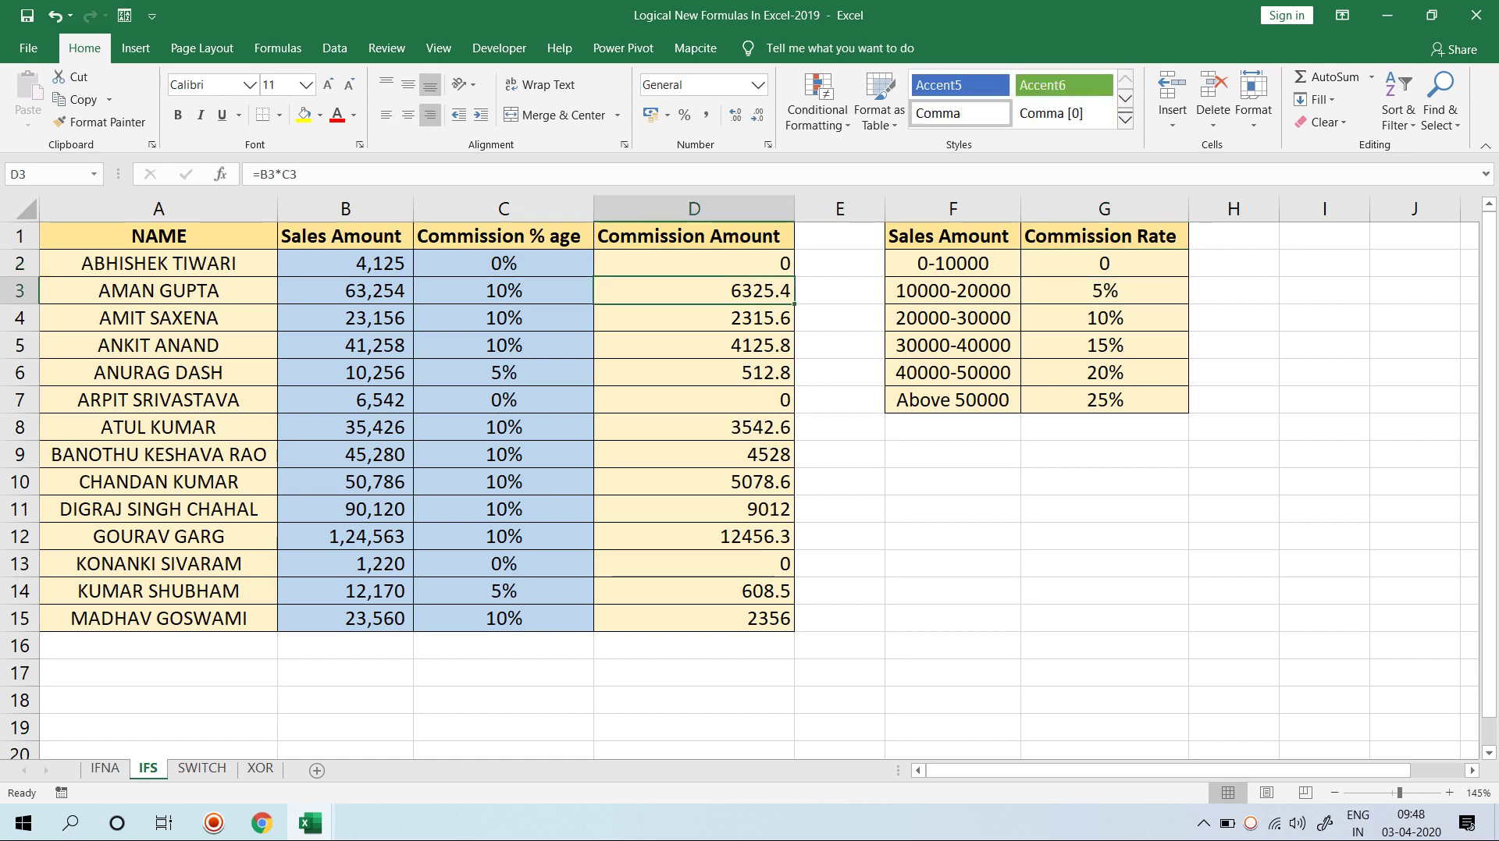
click(504, 236)
click(504, 263)
key(F2)
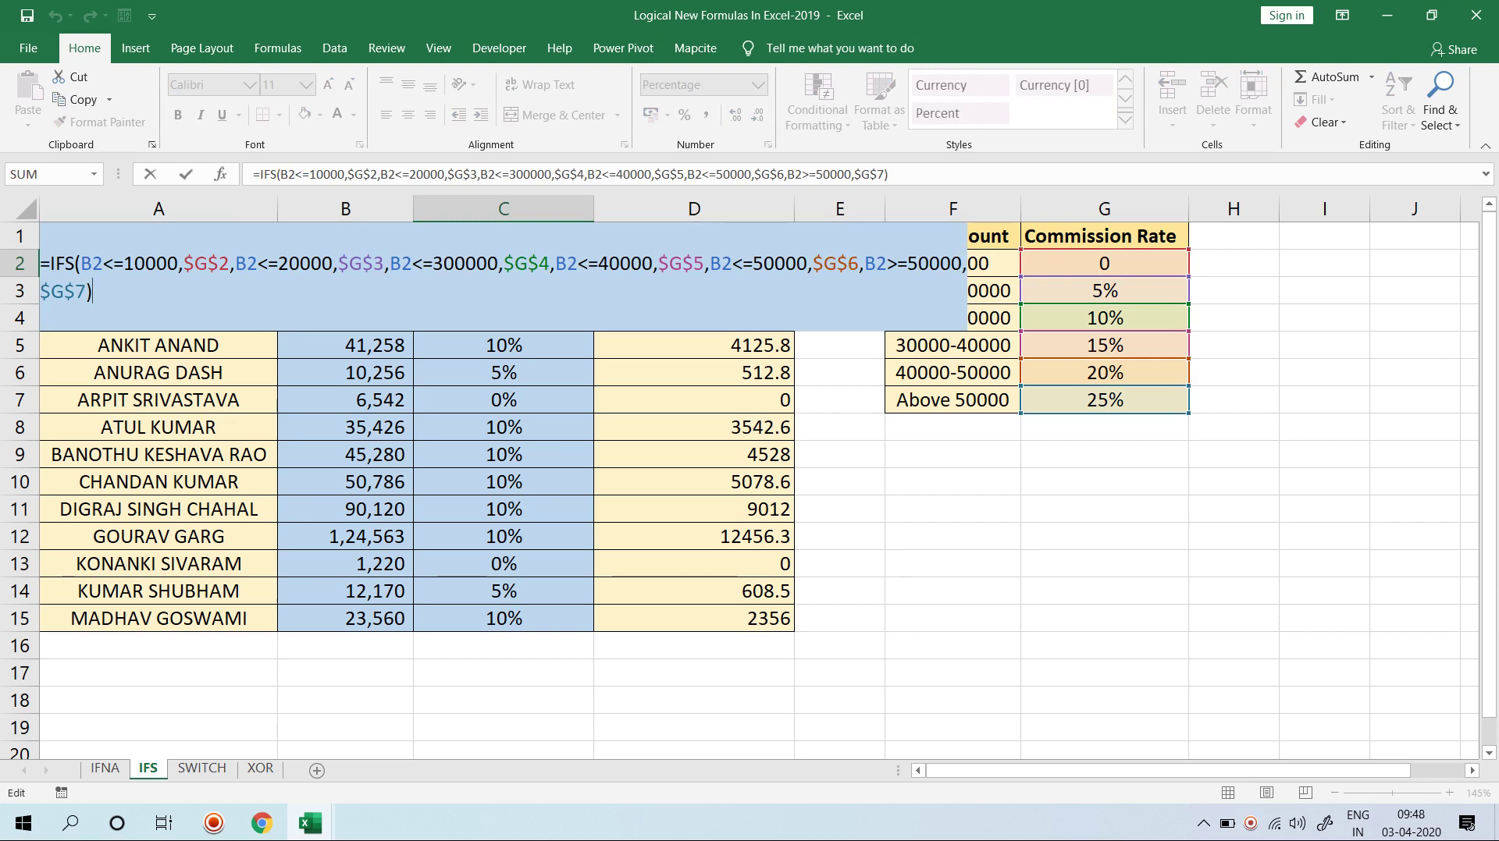
key(Escape)
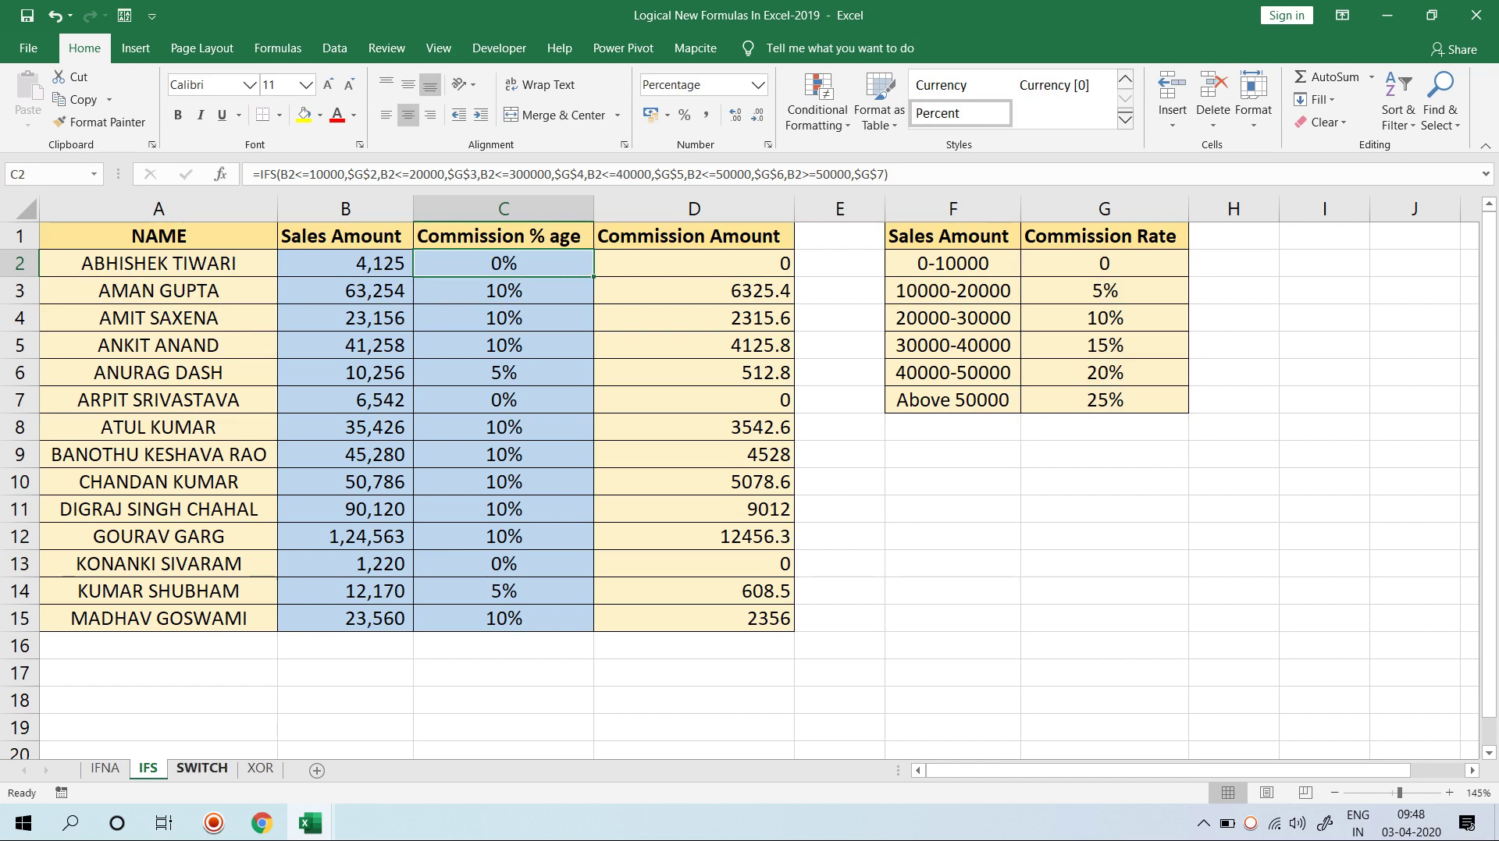
key(ctrl+Page_Down)
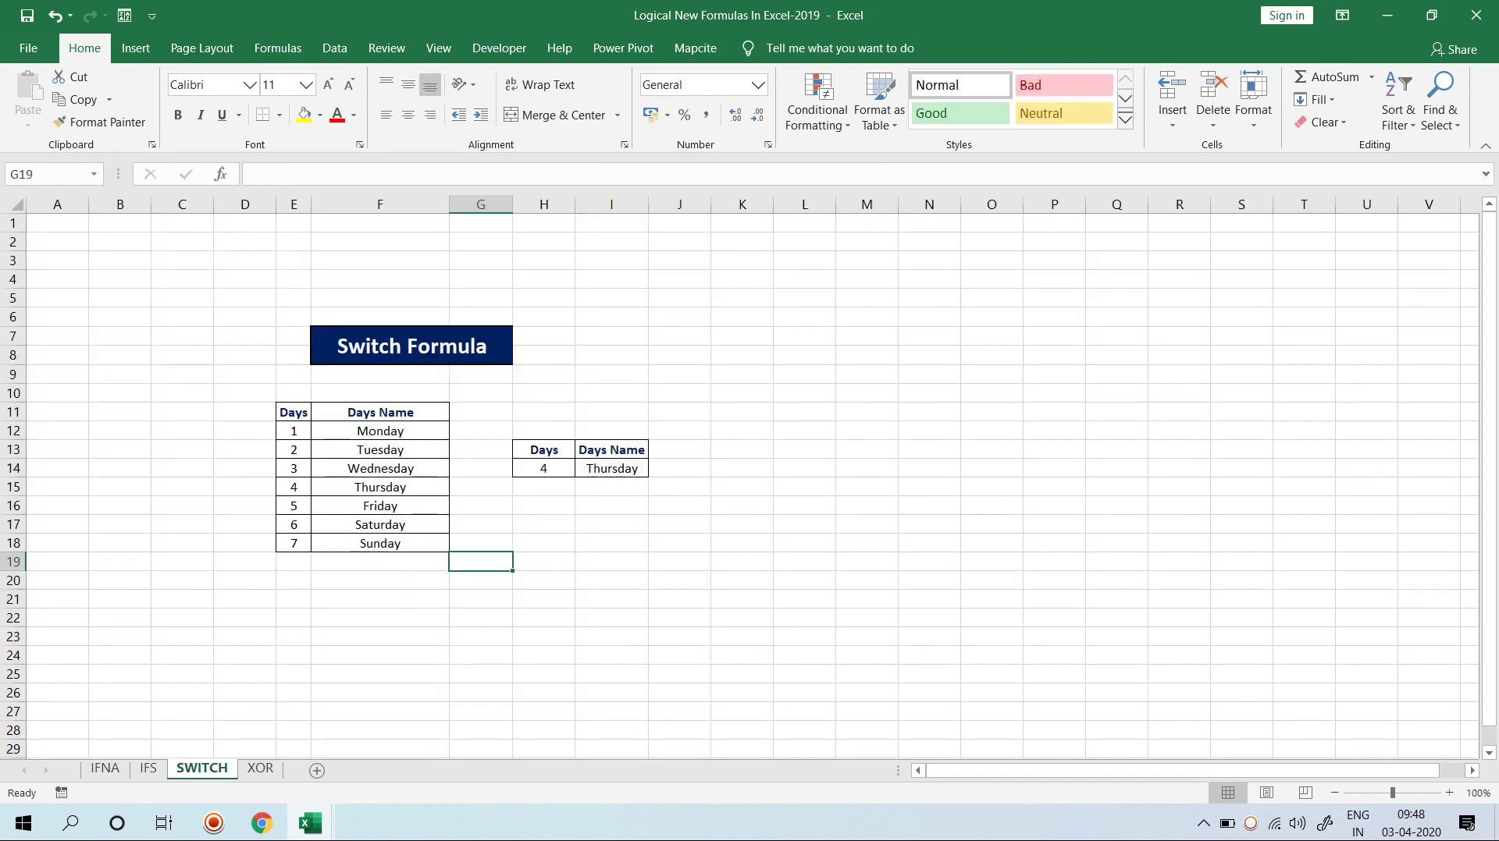
scroll(740, 476, up, 2)
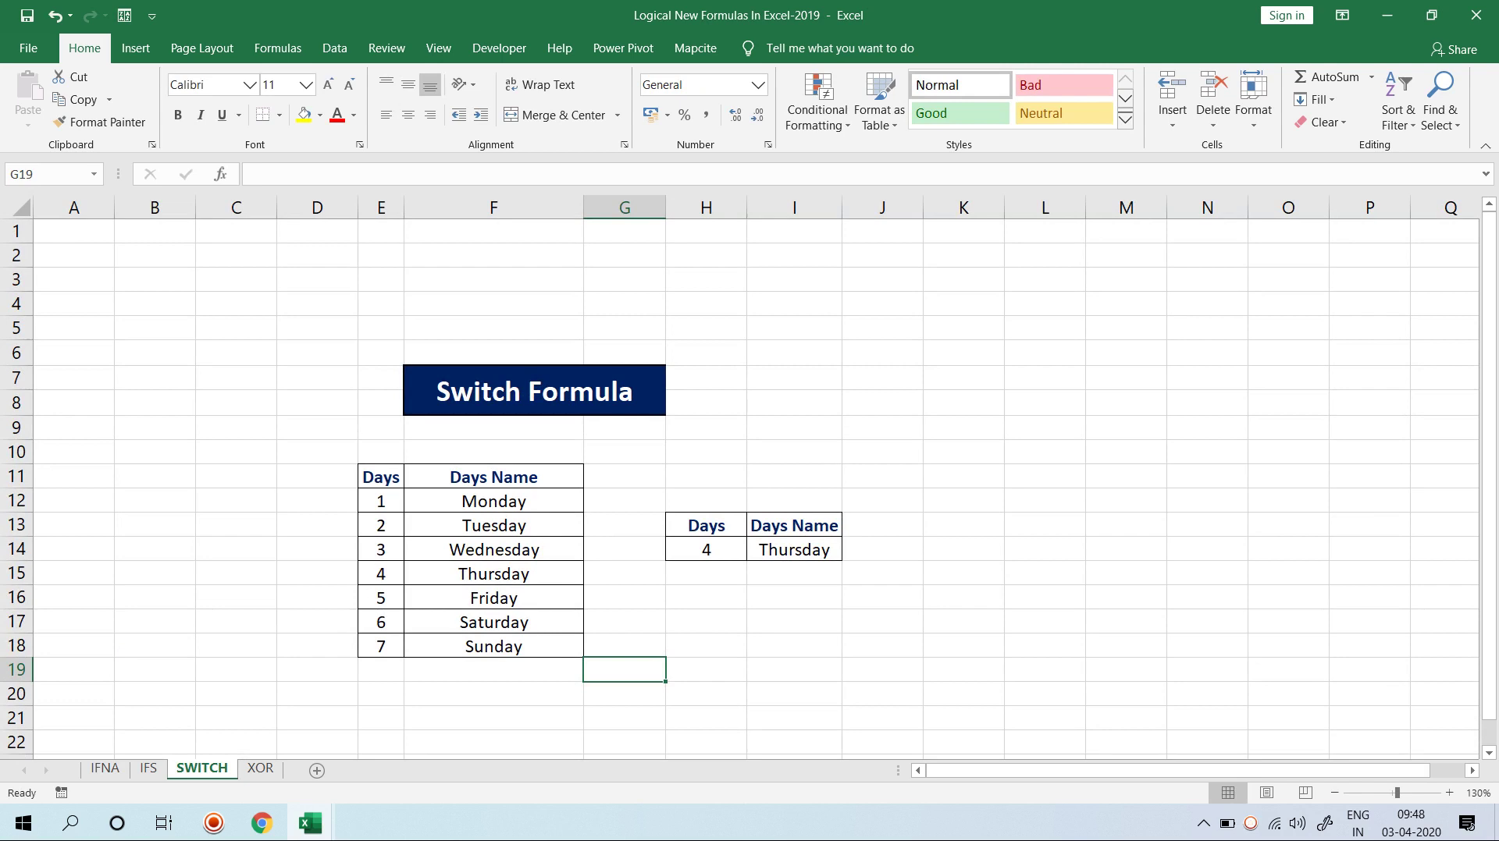
drag(705, 549, 882, 549)
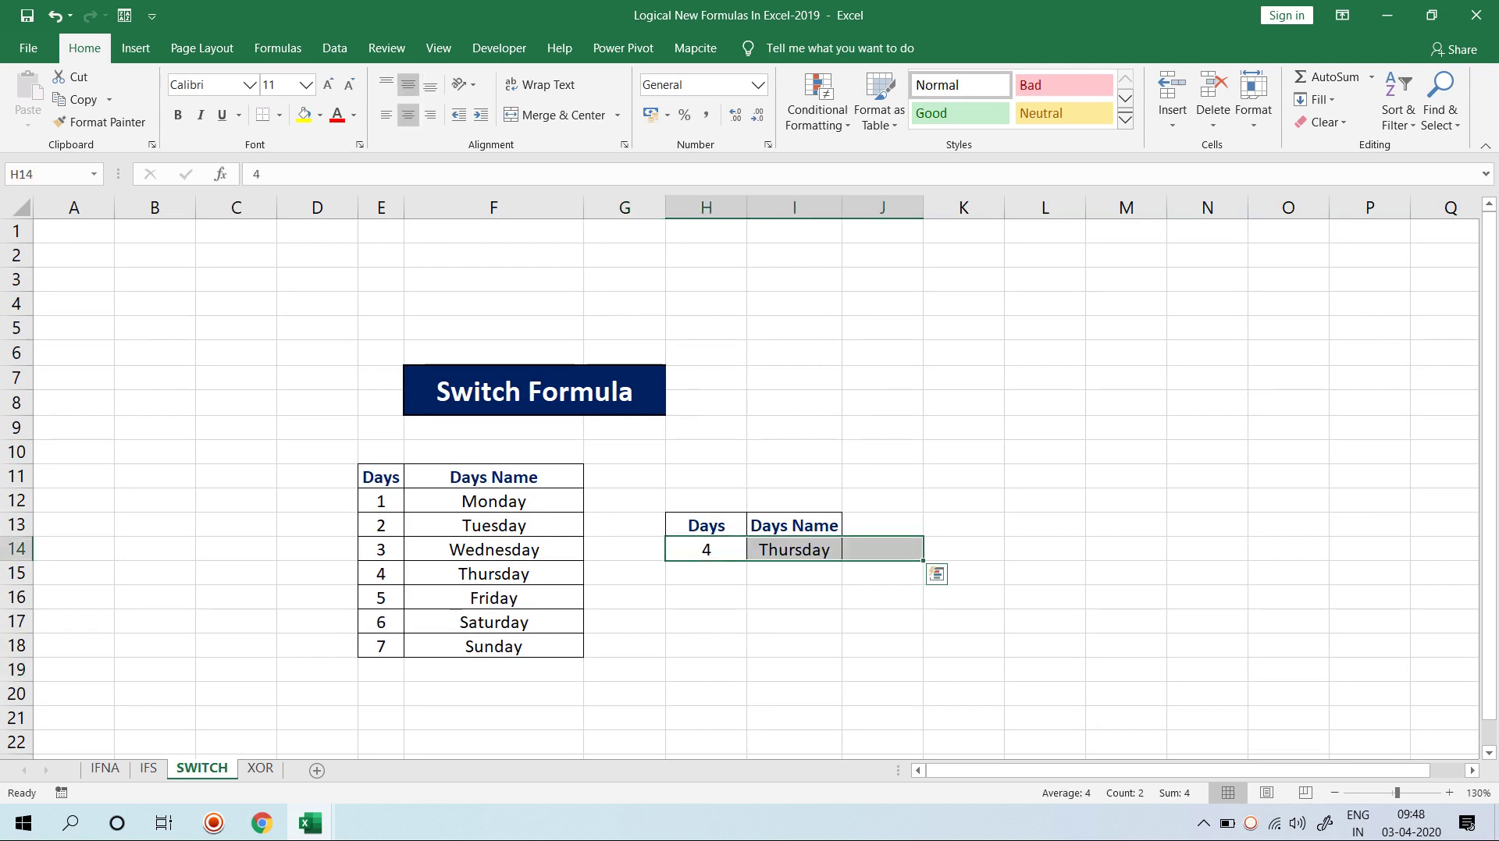
click(794, 550)
click(706, 550)
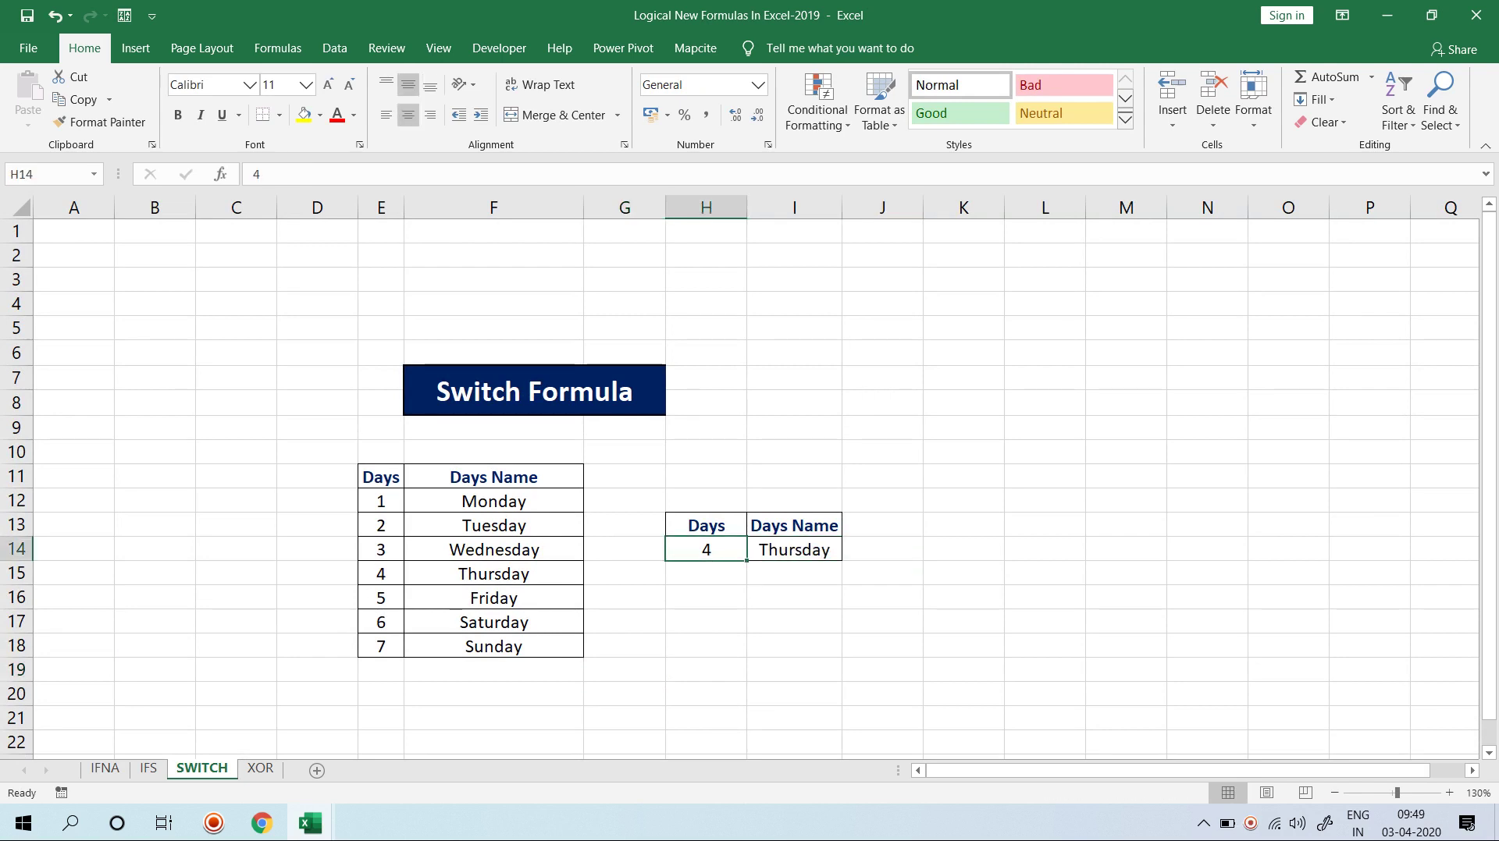
click(794, 549)
key(Delete)
click(706, 549)
key(Delete)
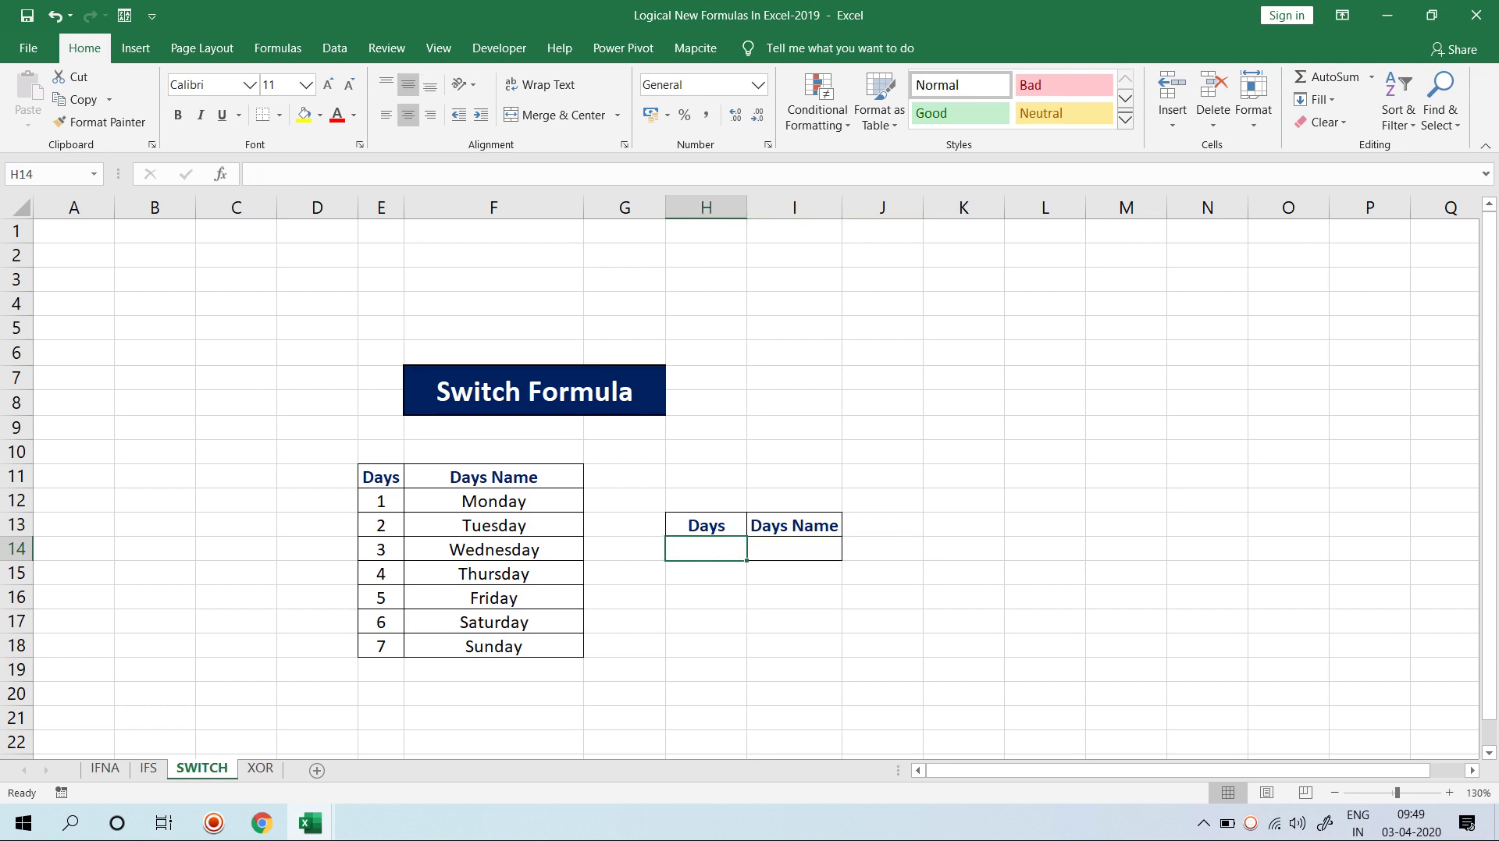
text(1)
click(794, 550)
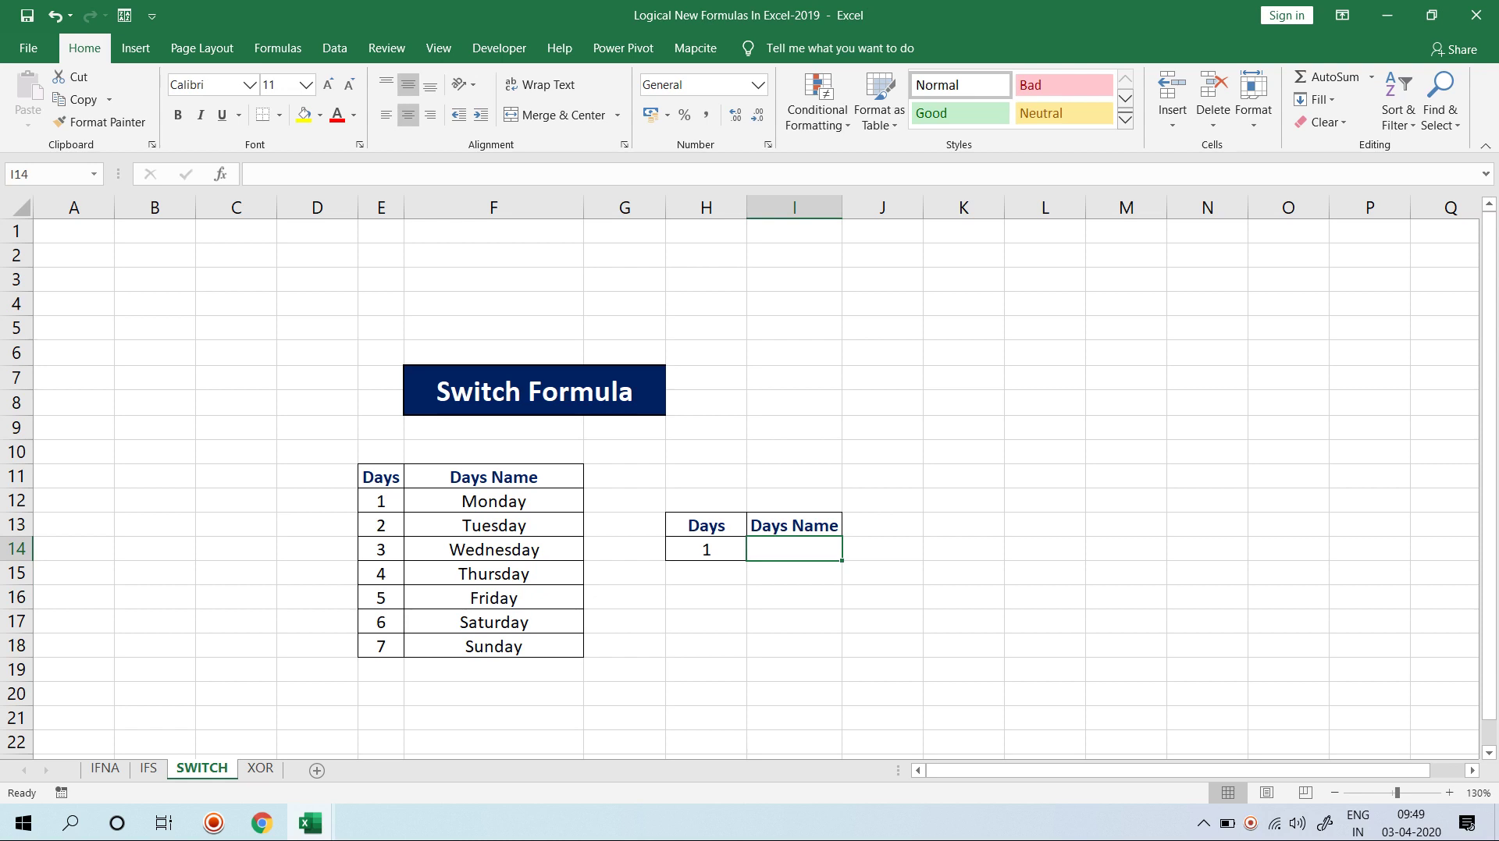
text(sw)
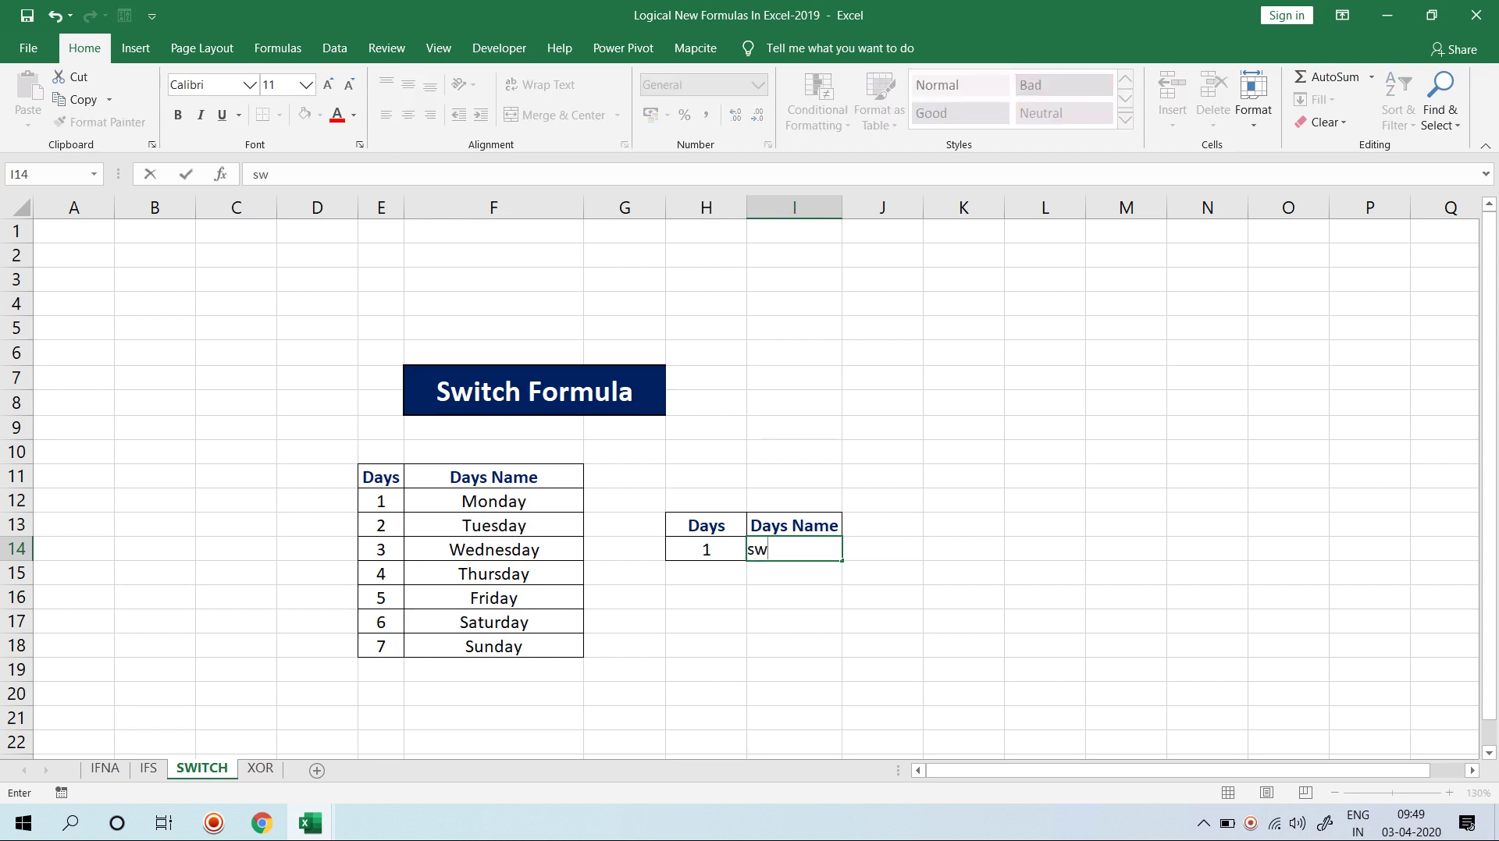
key(BackSpace)
key(BackSpace)
text(=sw)
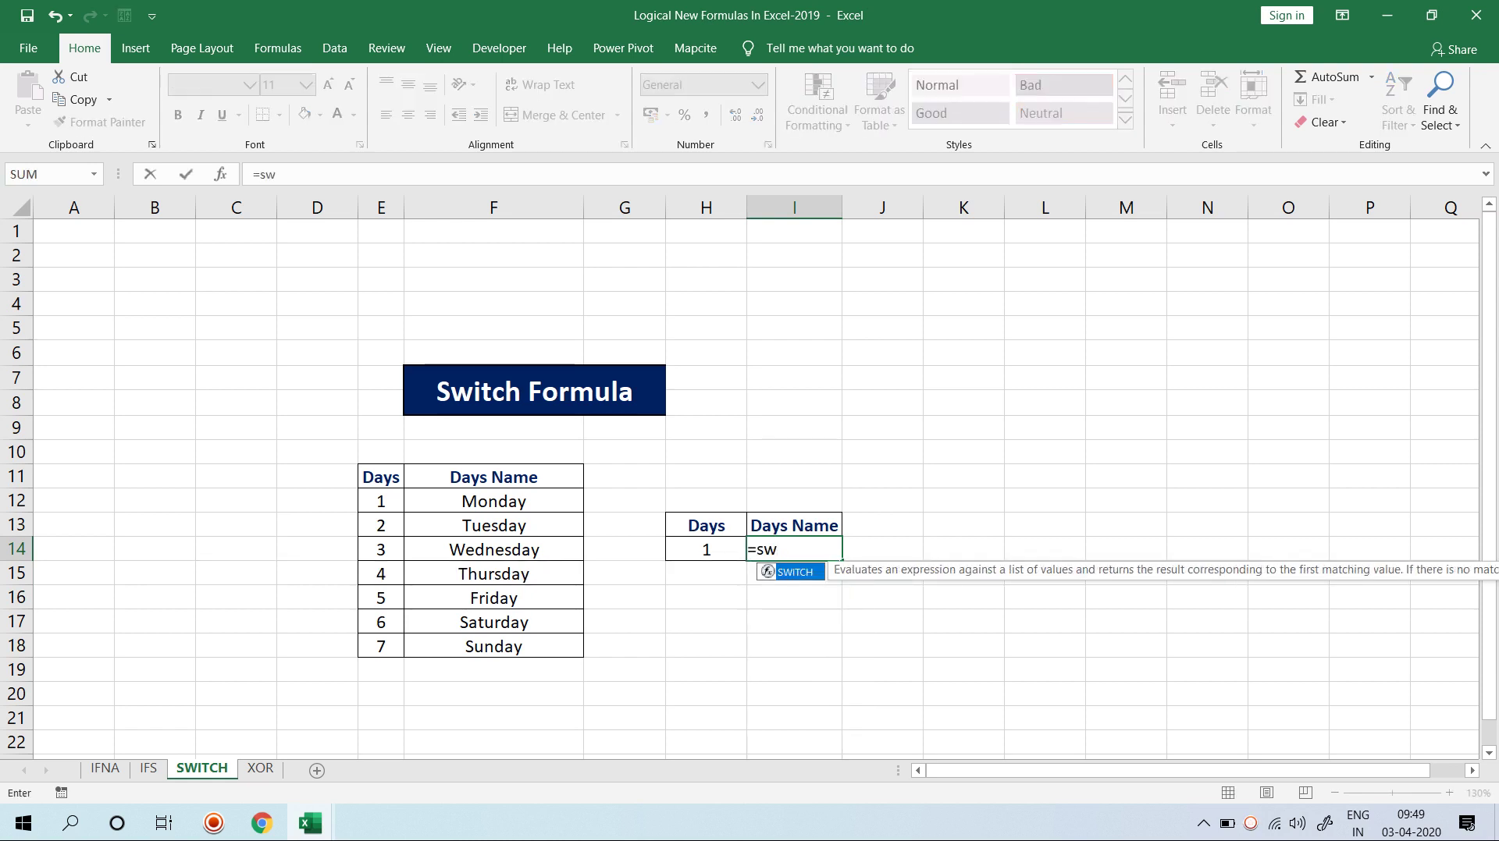
key(Tab)
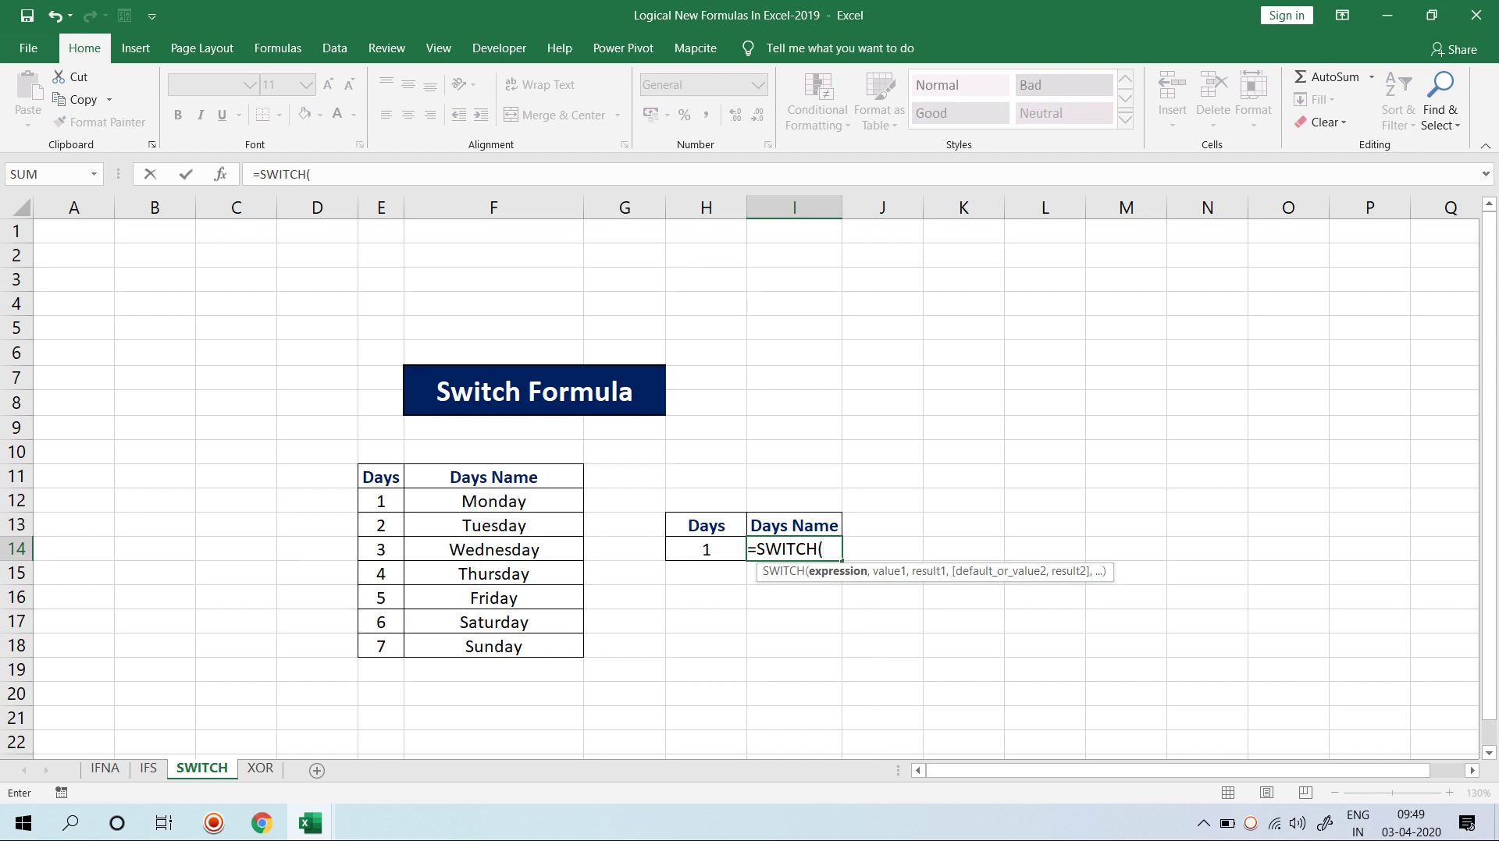
key(Left)
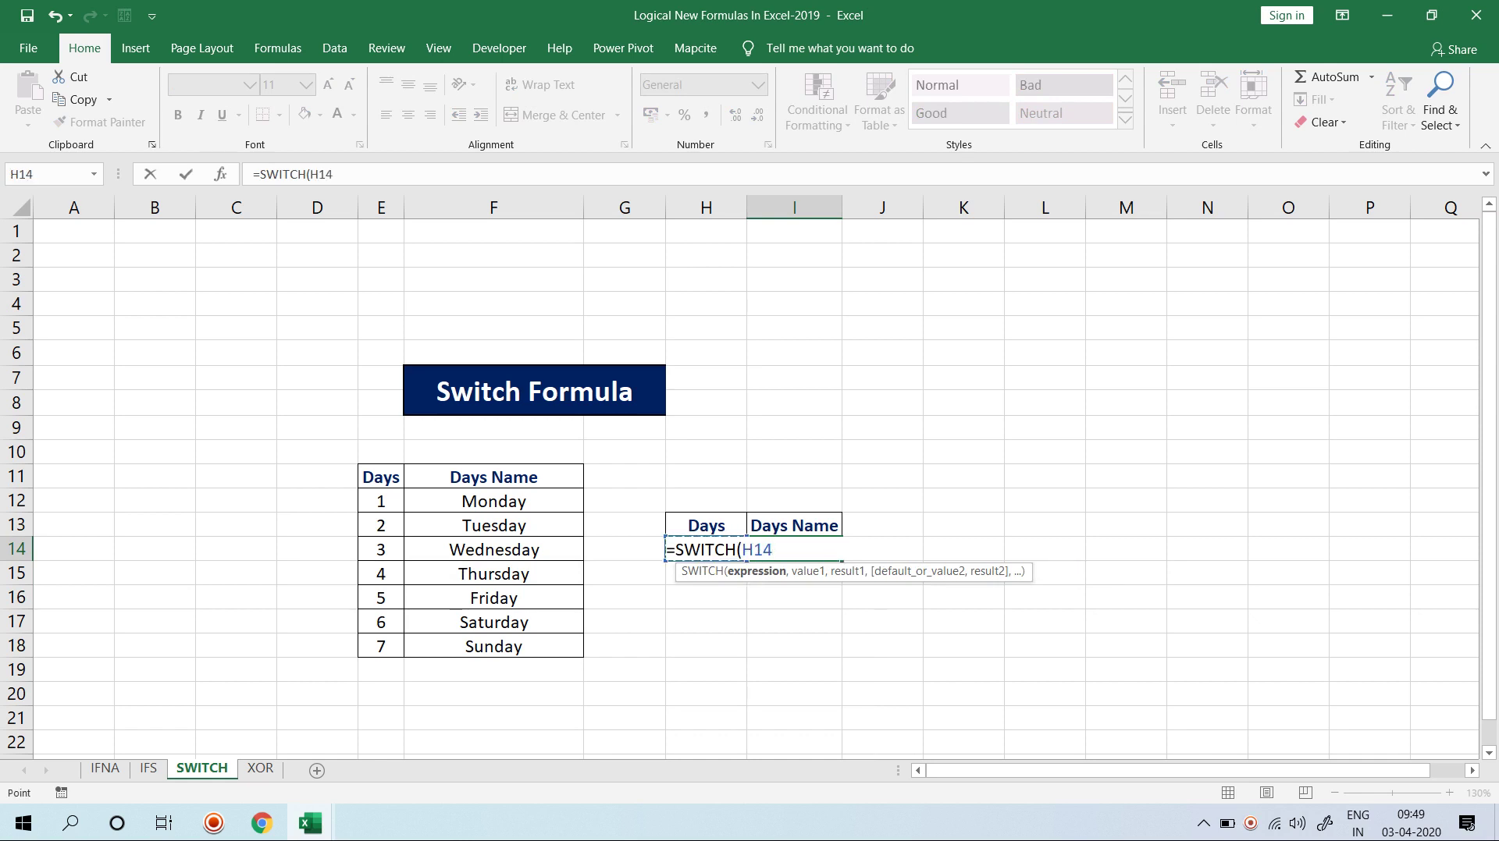
text(,)
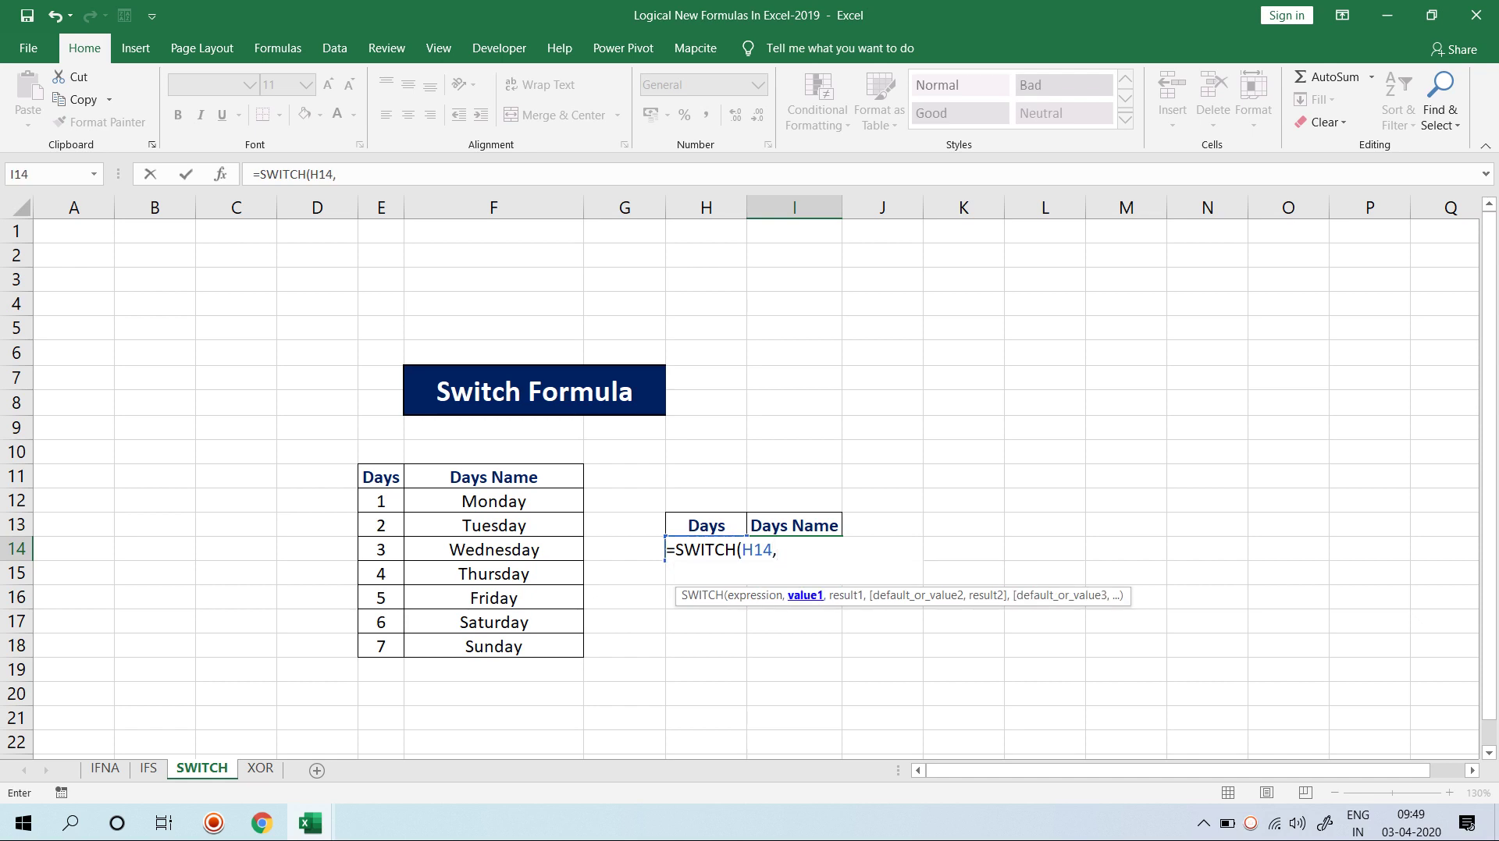
click(381, 500)
text(,)
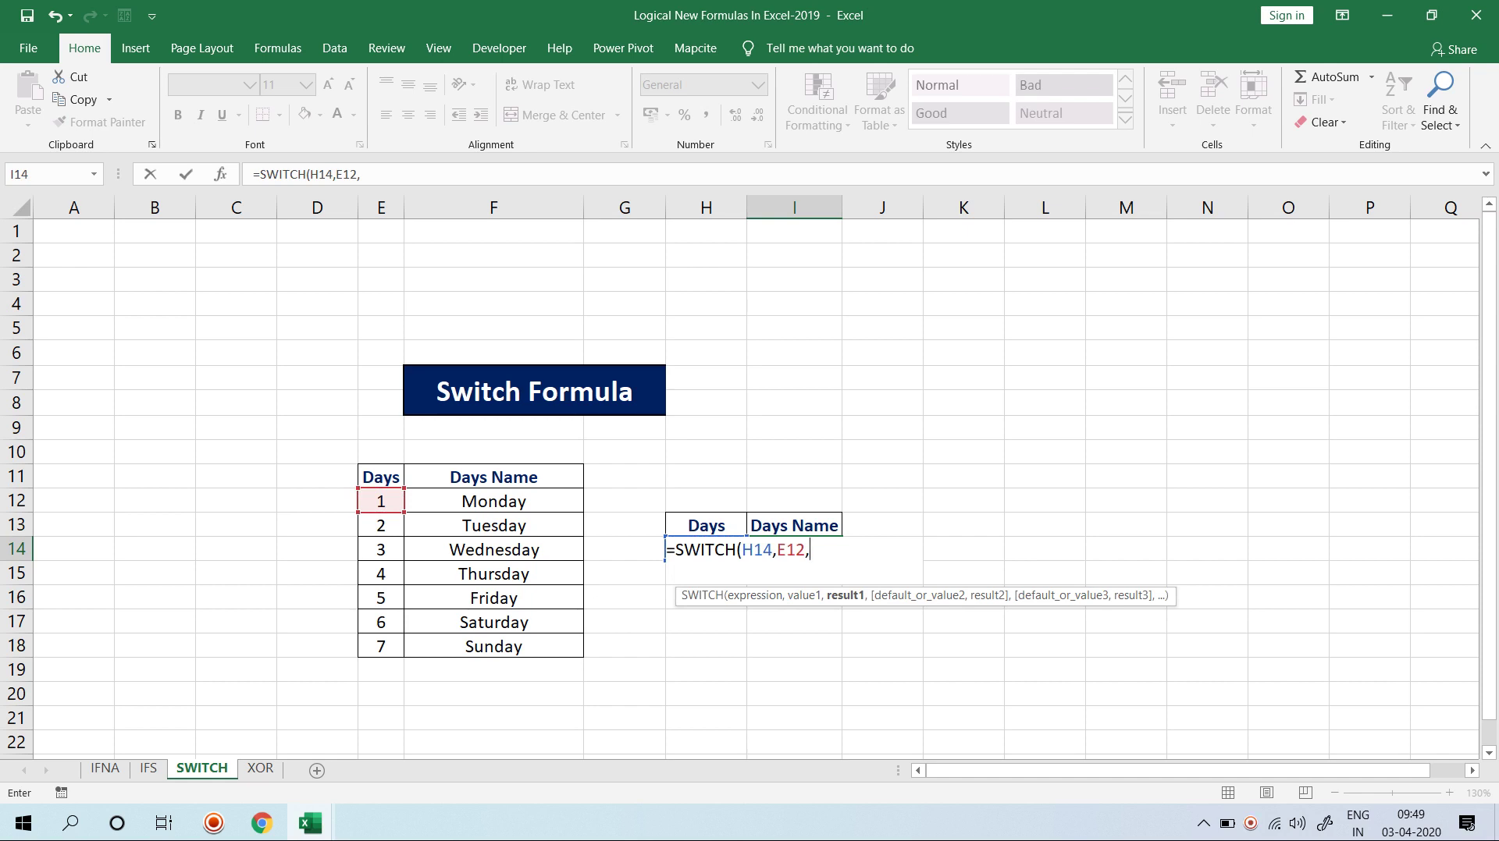
click(493, 500)
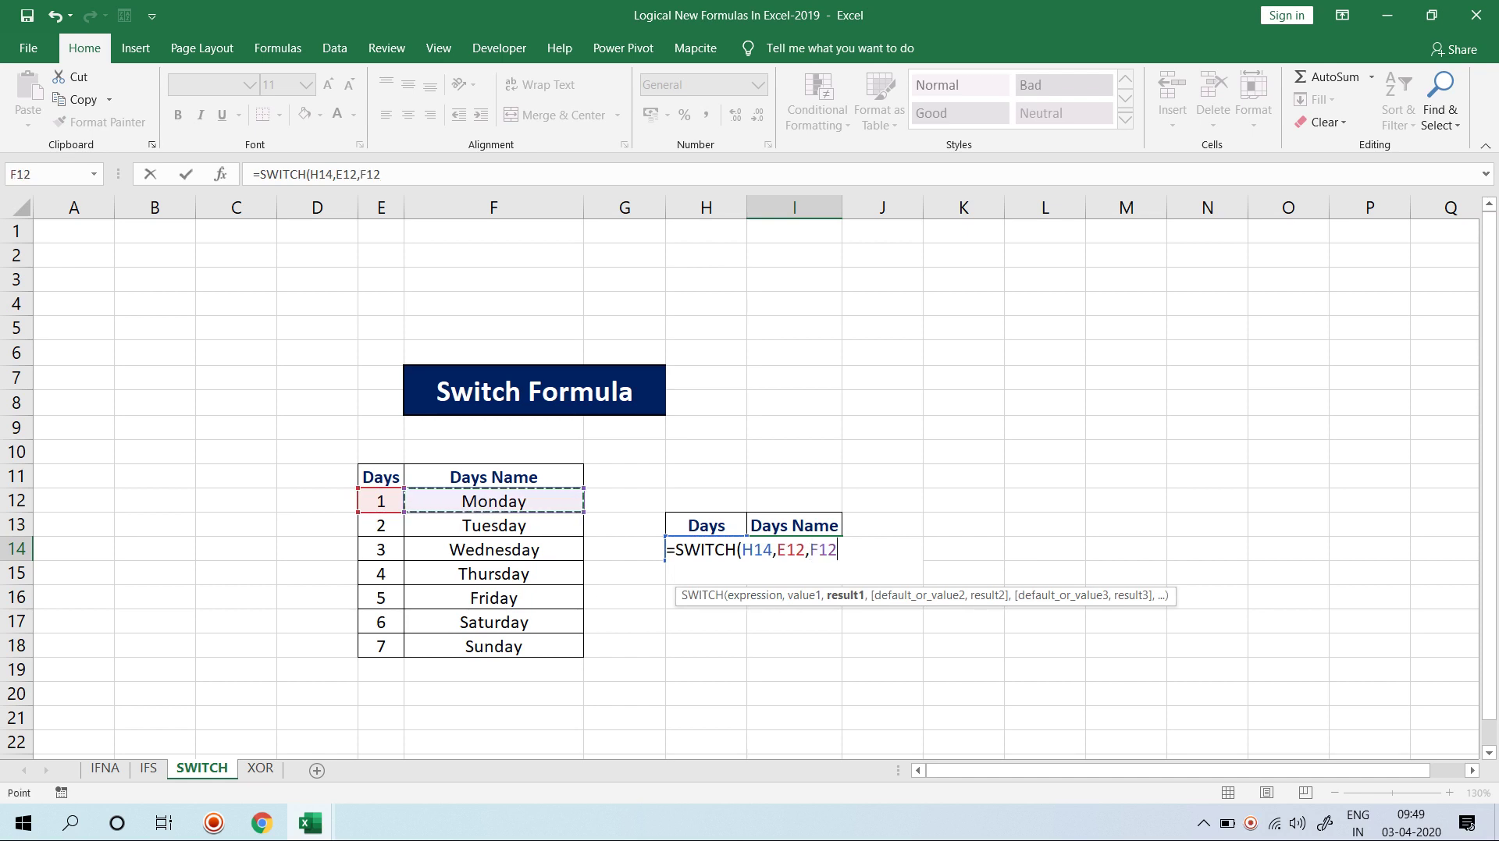
text(,)
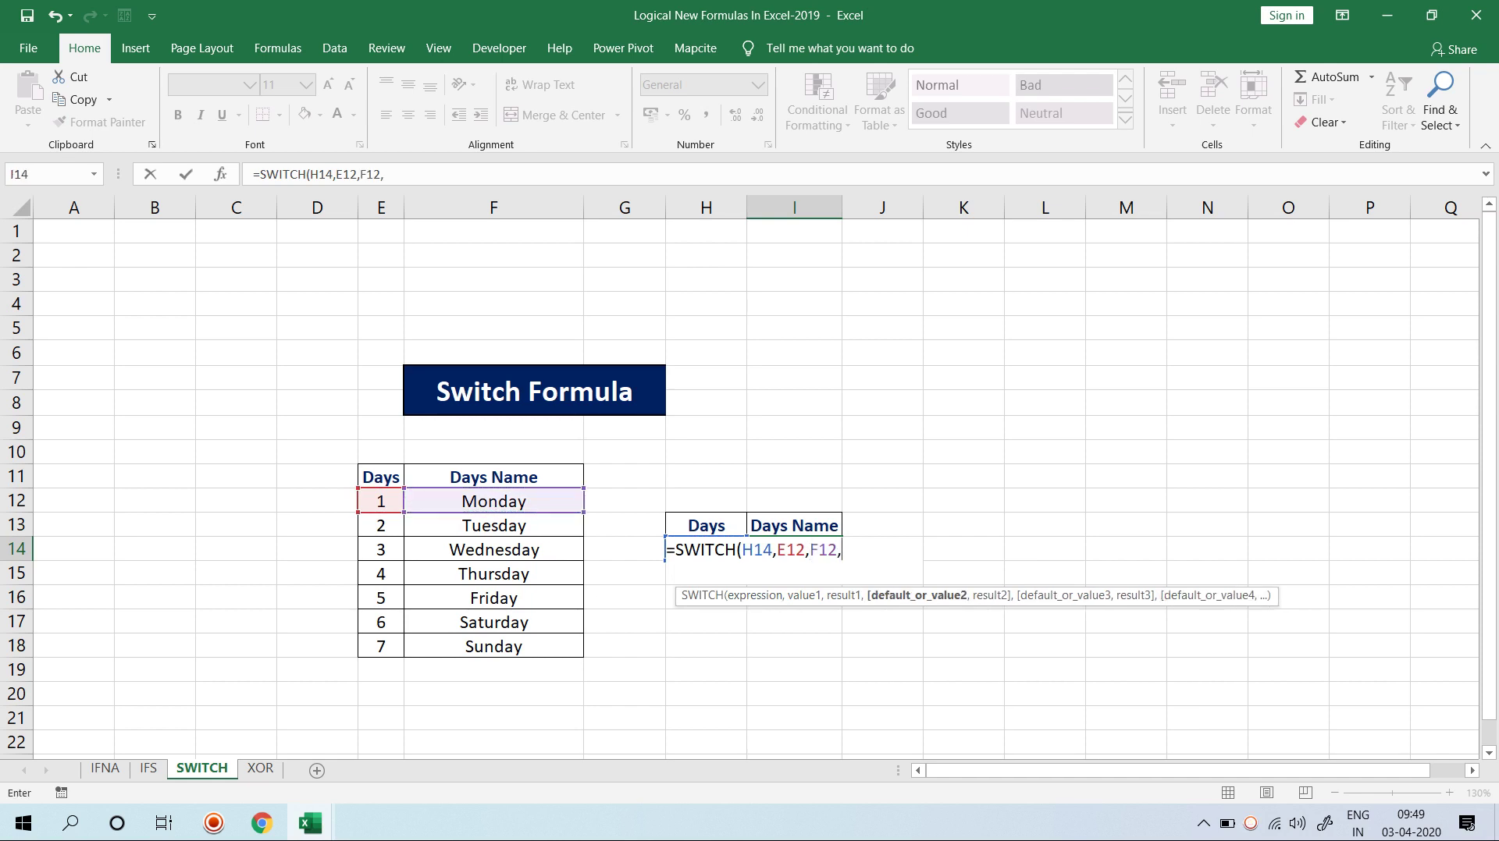
click(381, 525)
text(,)
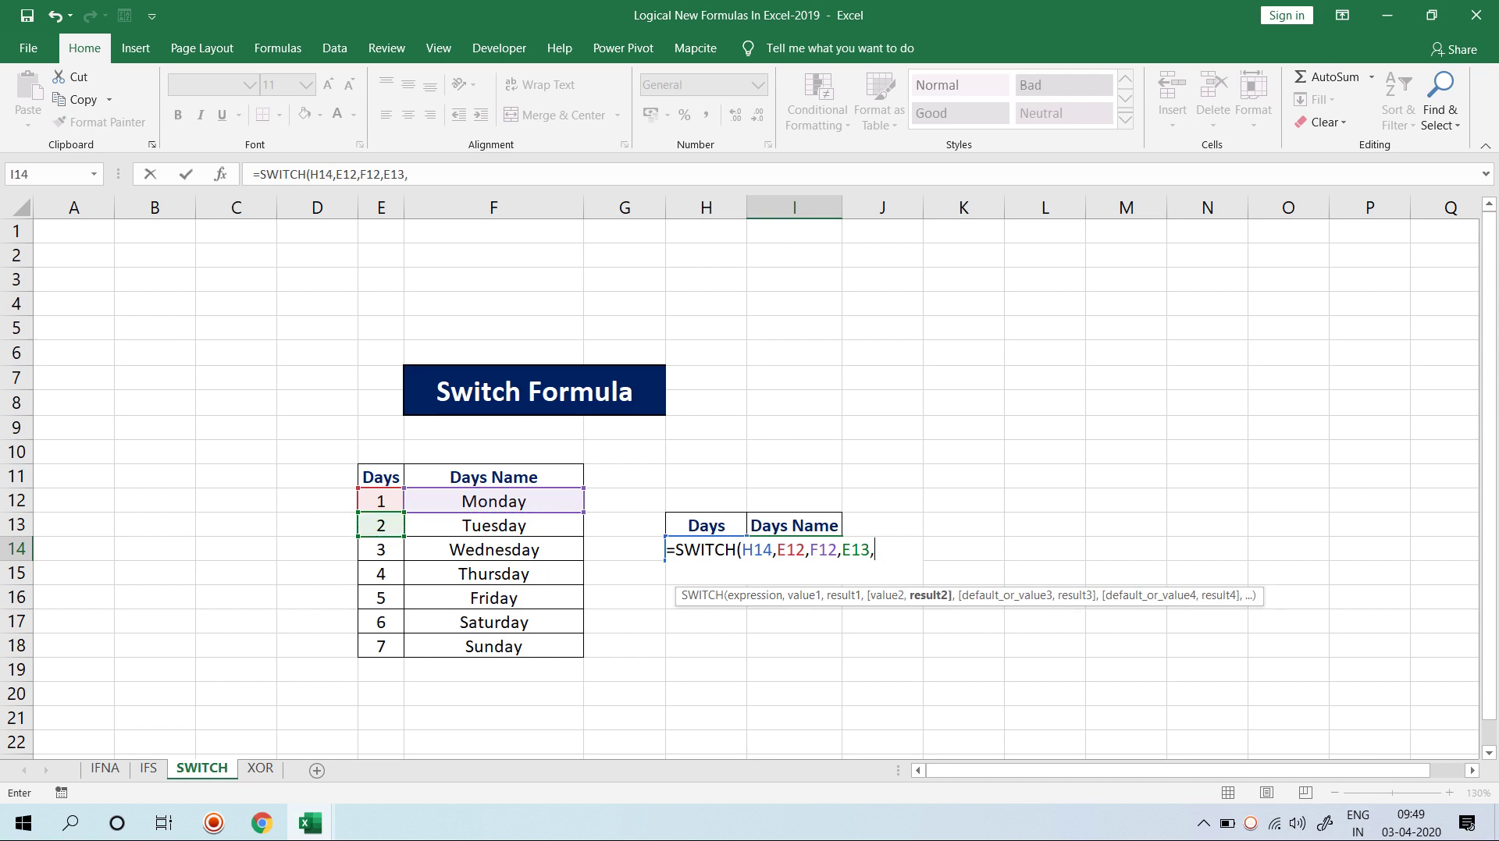
click(493, 525)
text(,)
click(381, 550)
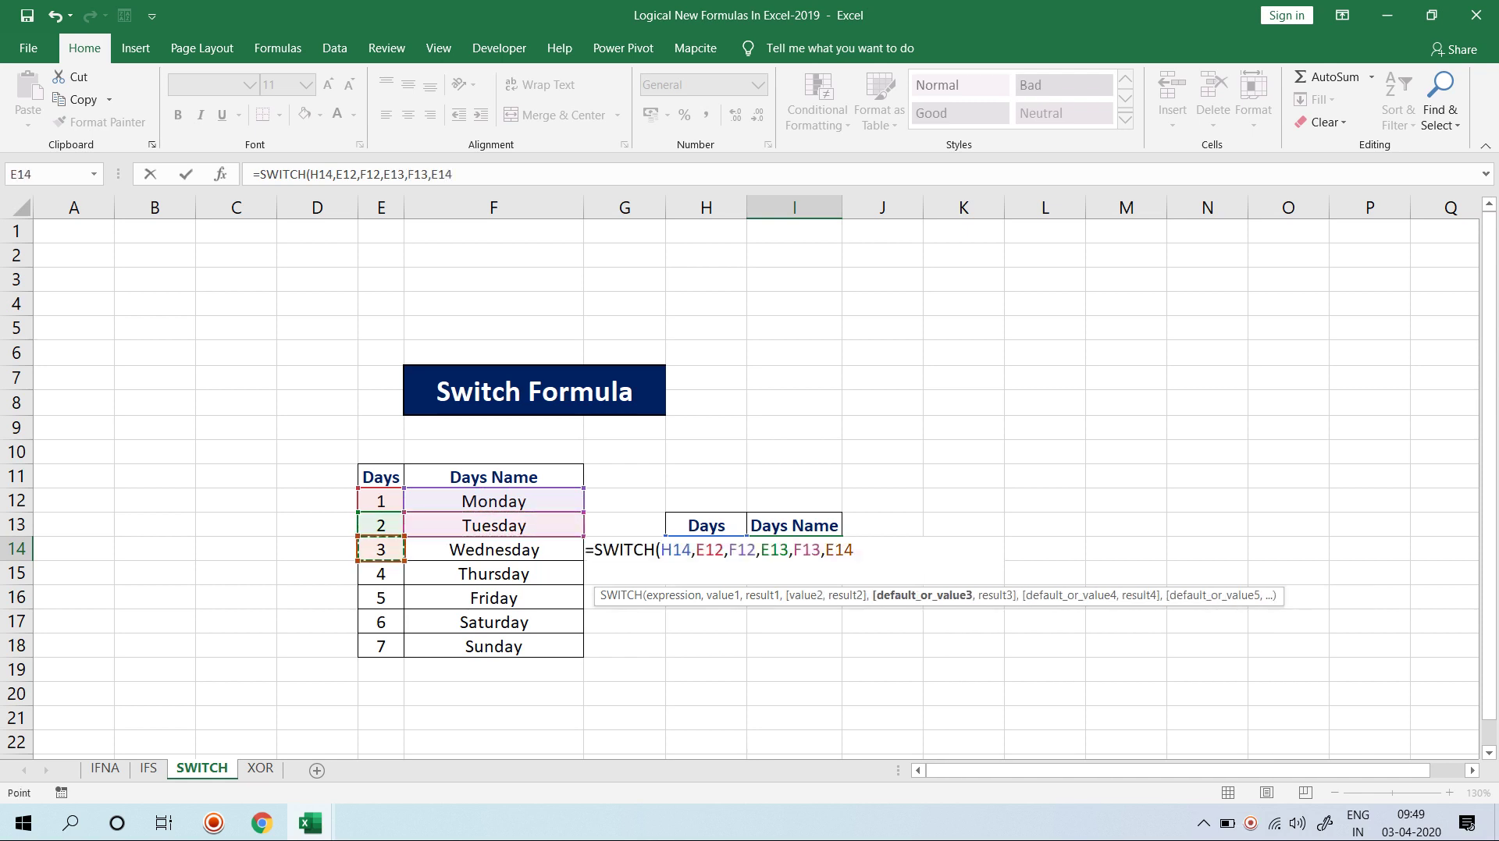
text(,)
click(493, 549)
text(,)
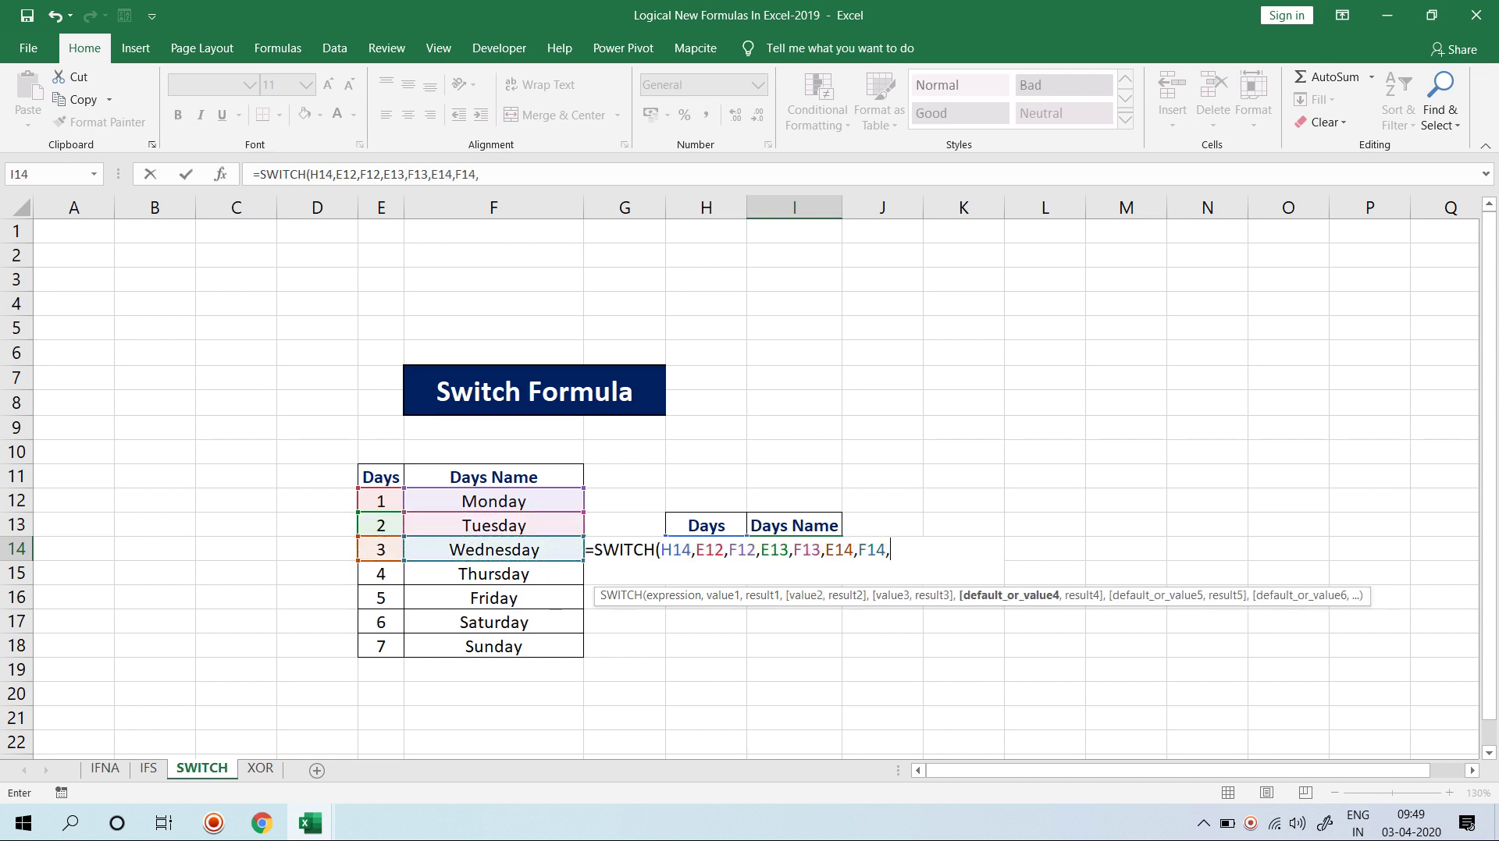
click(381, 573)
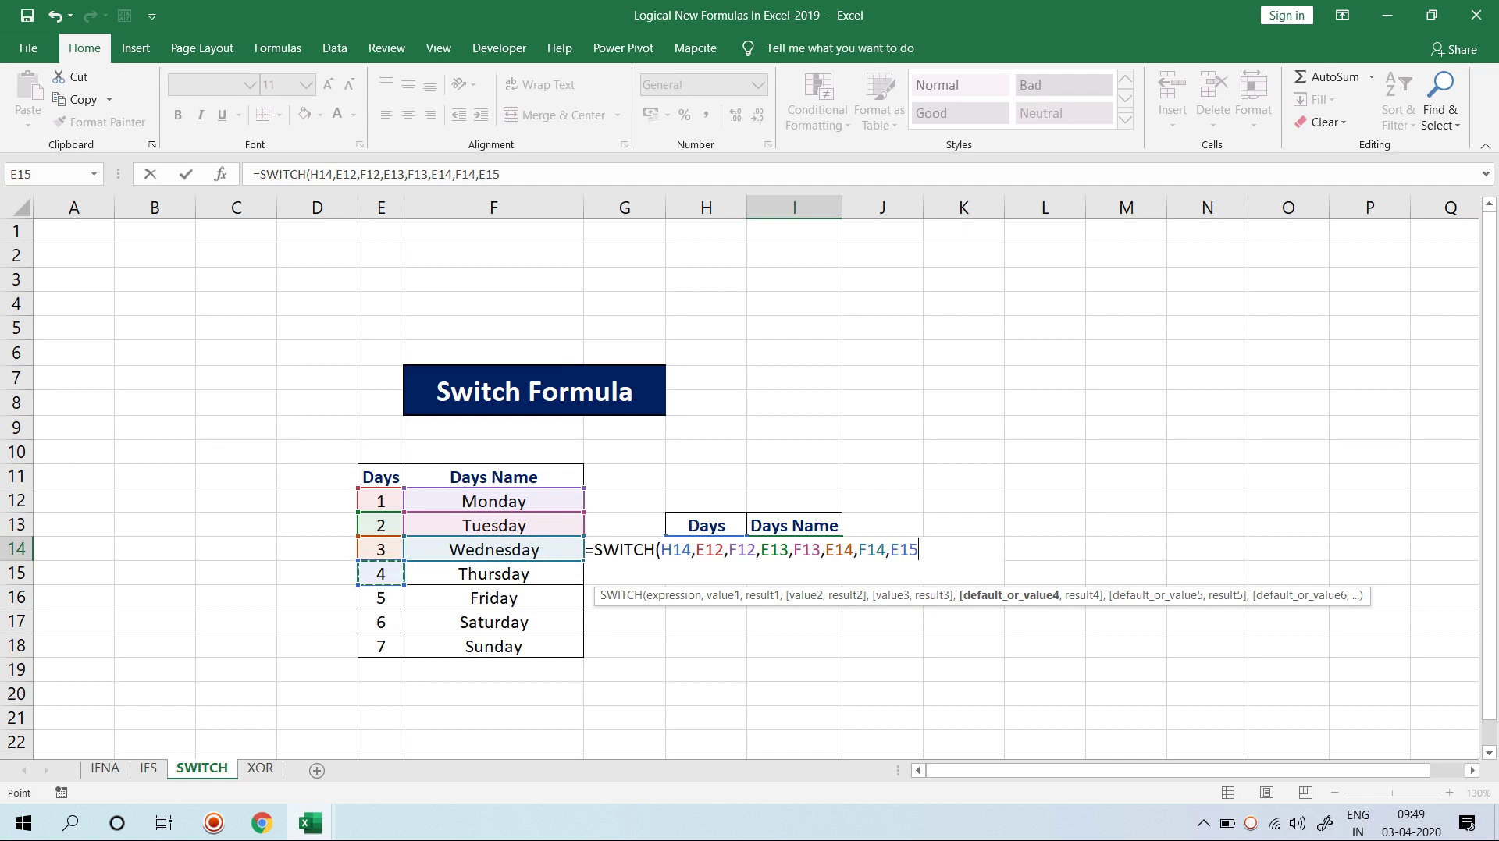
text(,)
click(493, 574)
text(,)
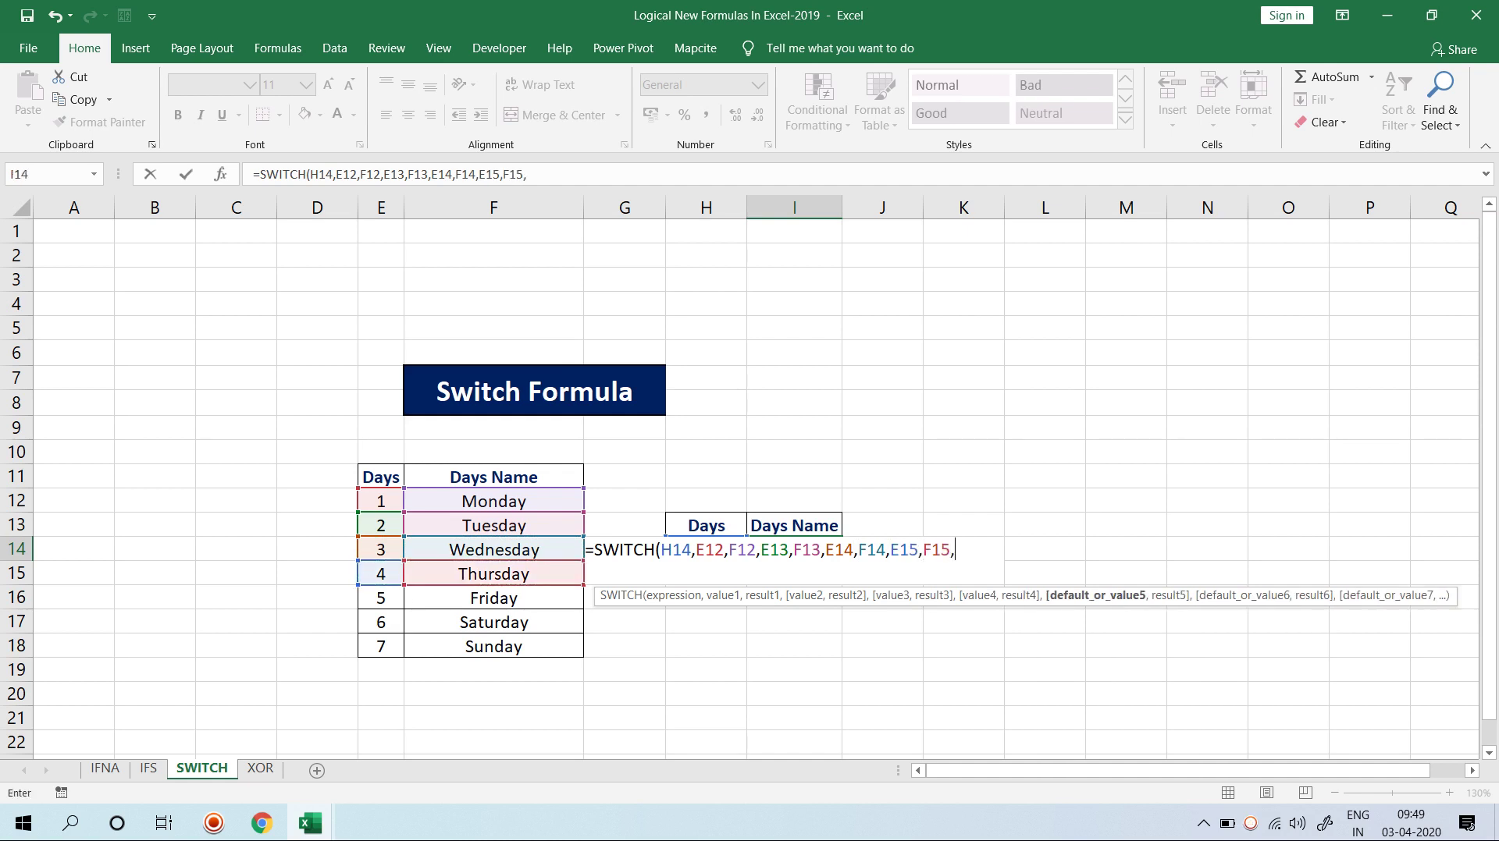
click(381, 598)
text(,)
click(494, 598)
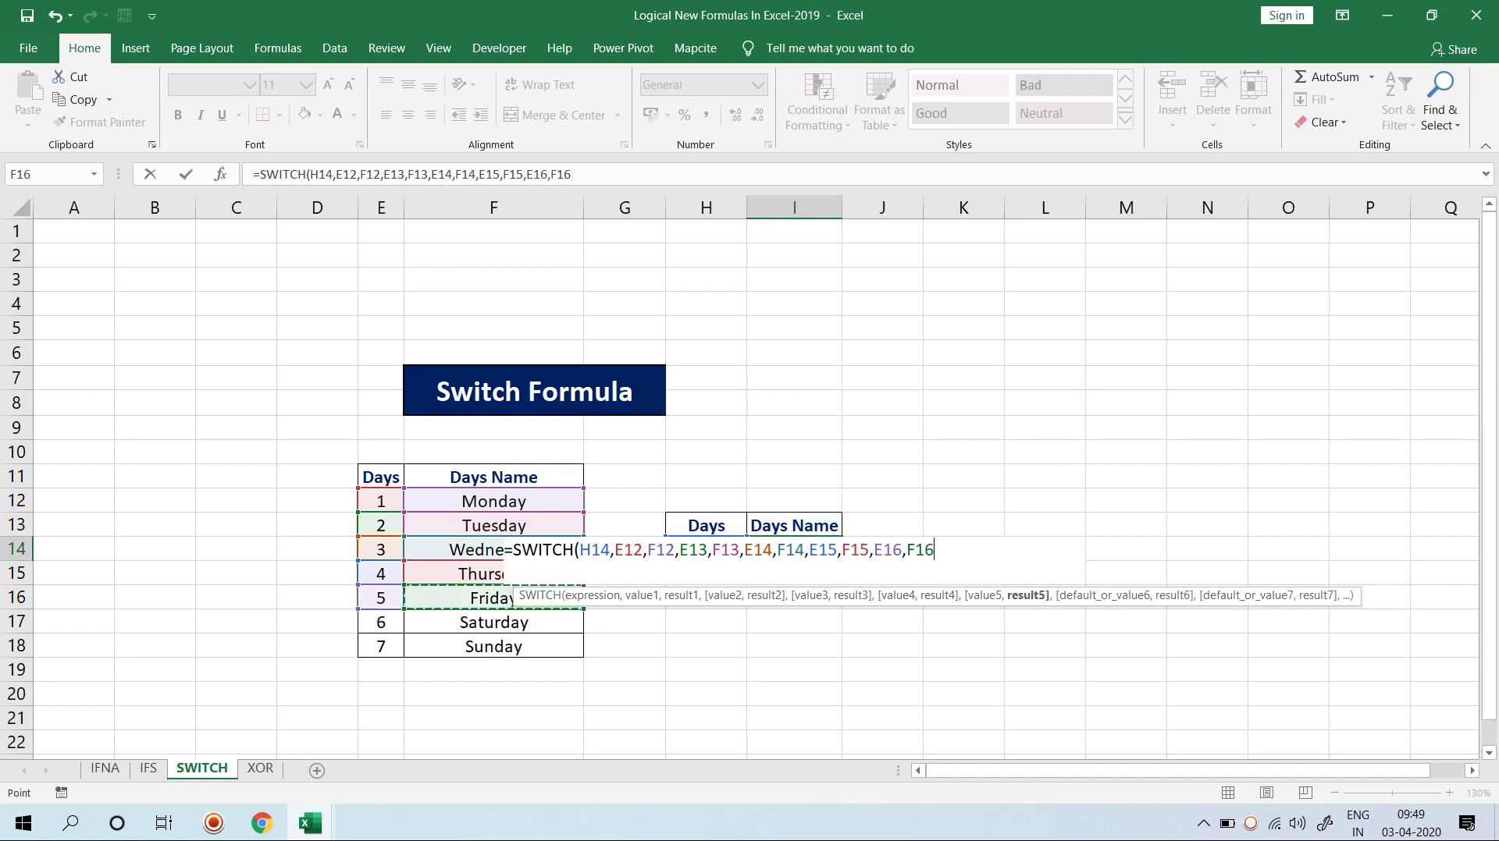
text(,)
click(381, 622)
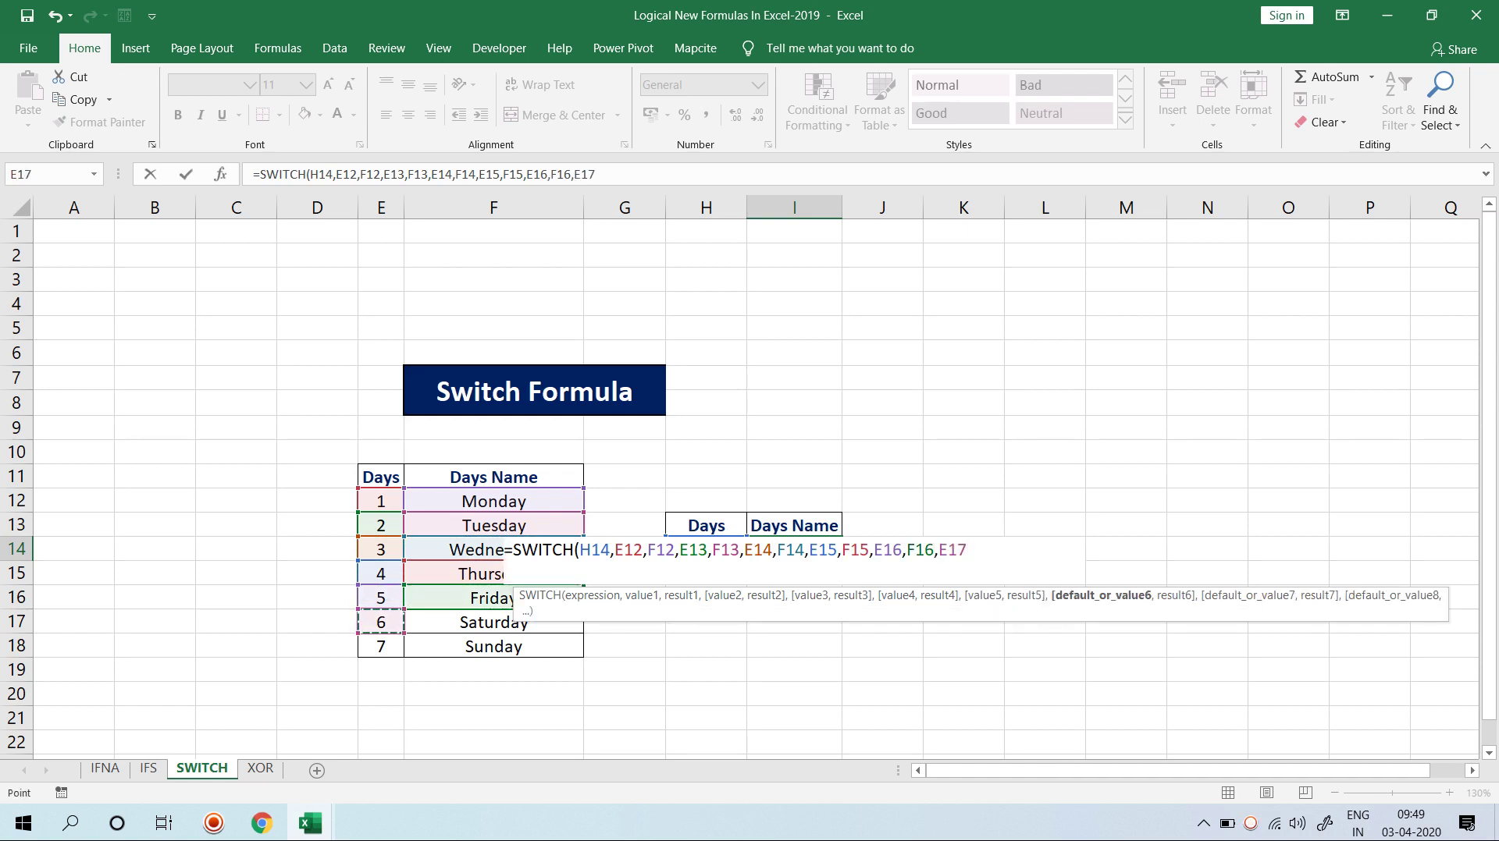
text(,)
click(493, 622)
text(,)
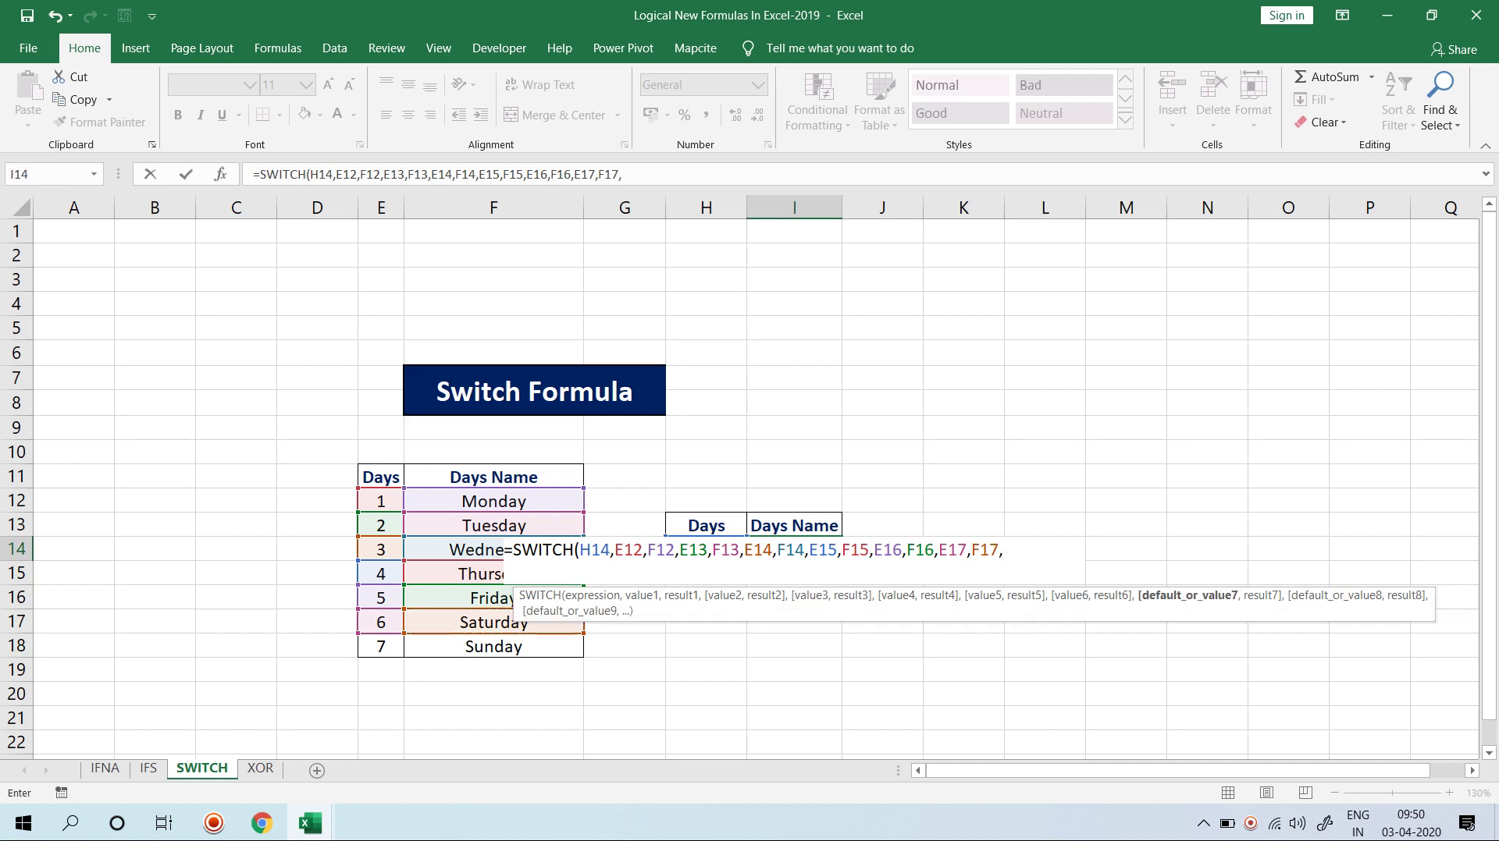
click(381, 647)
text(,)
click(493, 646)
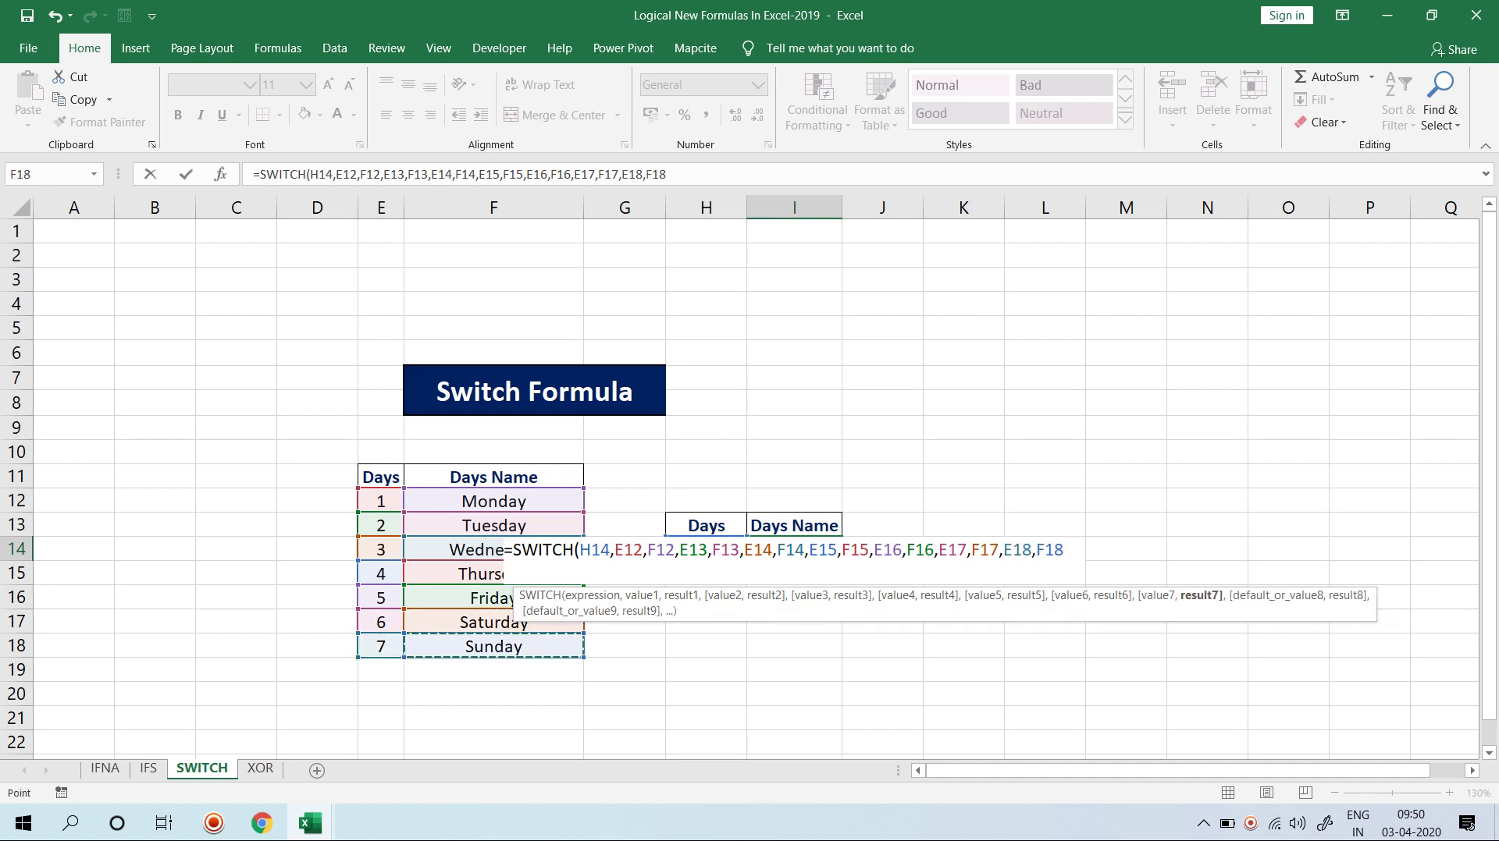
key(Return)
key(Left)
key(Up)
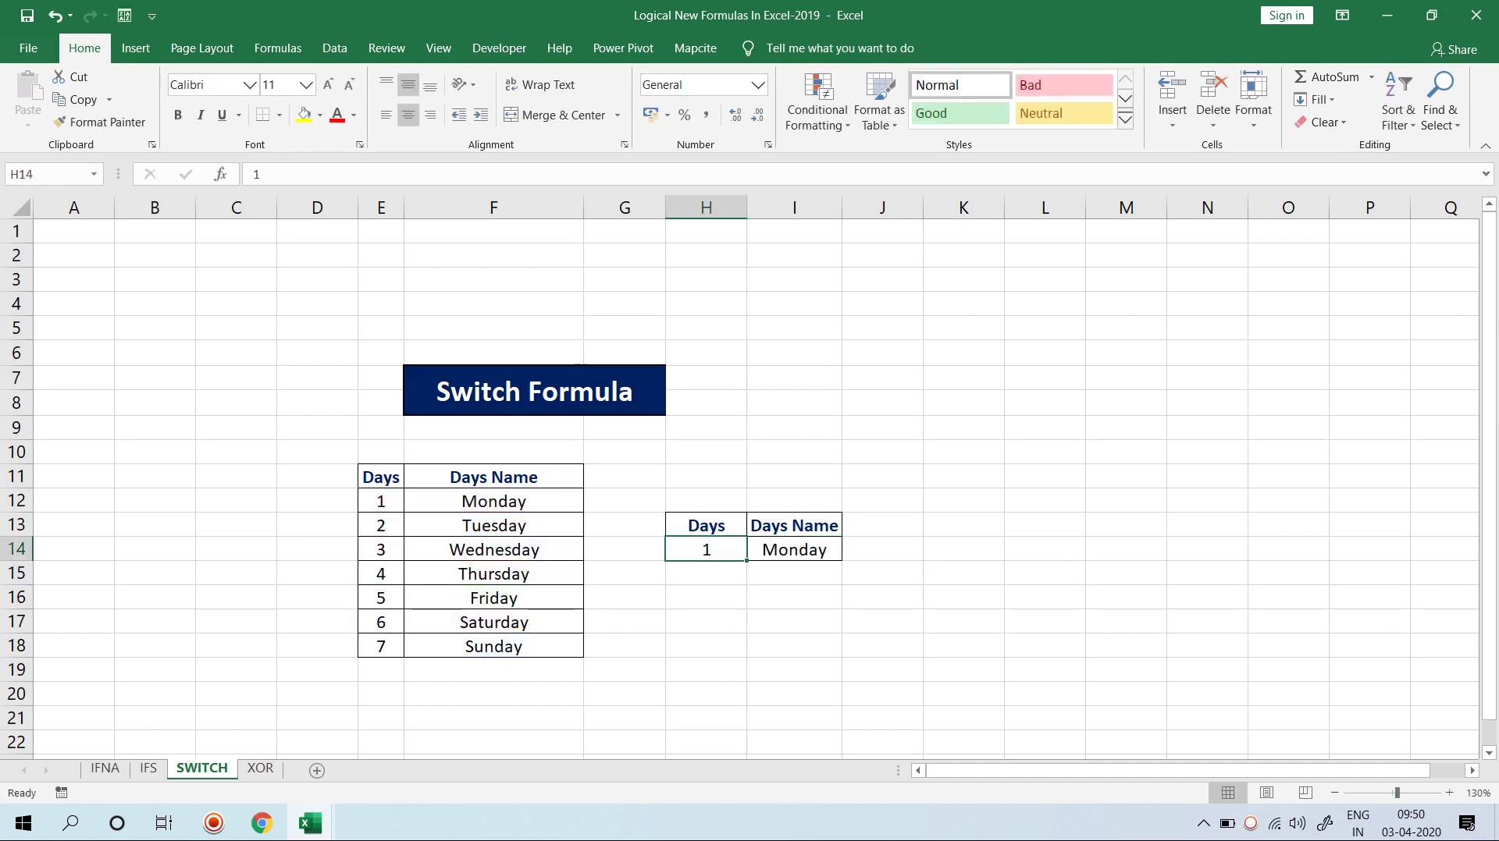
text(2)
key(Return)
key(Up)
text(3)
key(Return)
text(4)
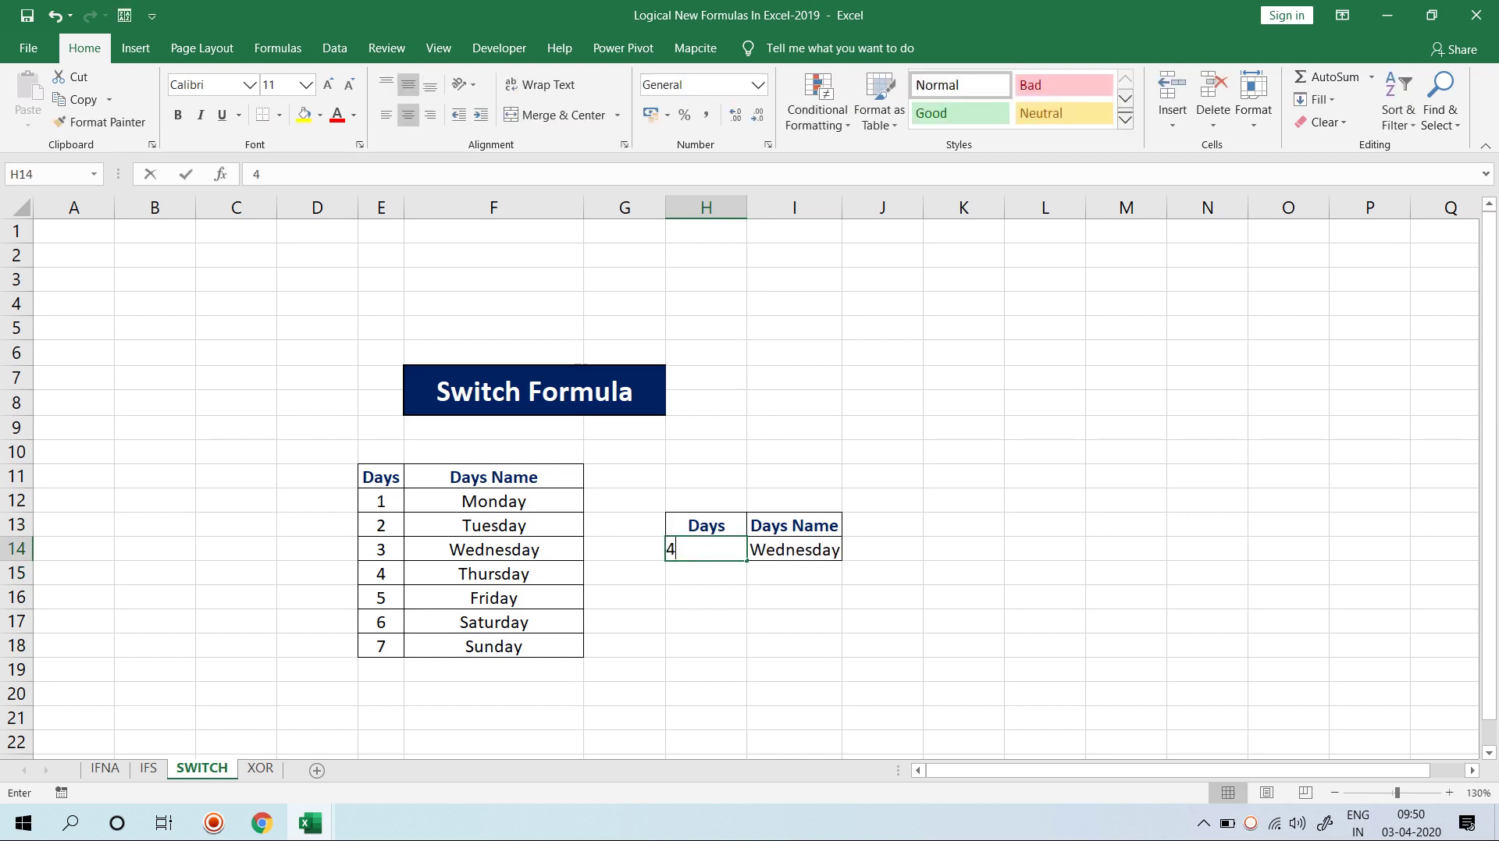
key(Return)
key(Up)
key(Right)
key(Left)
text(1)
key(Return)
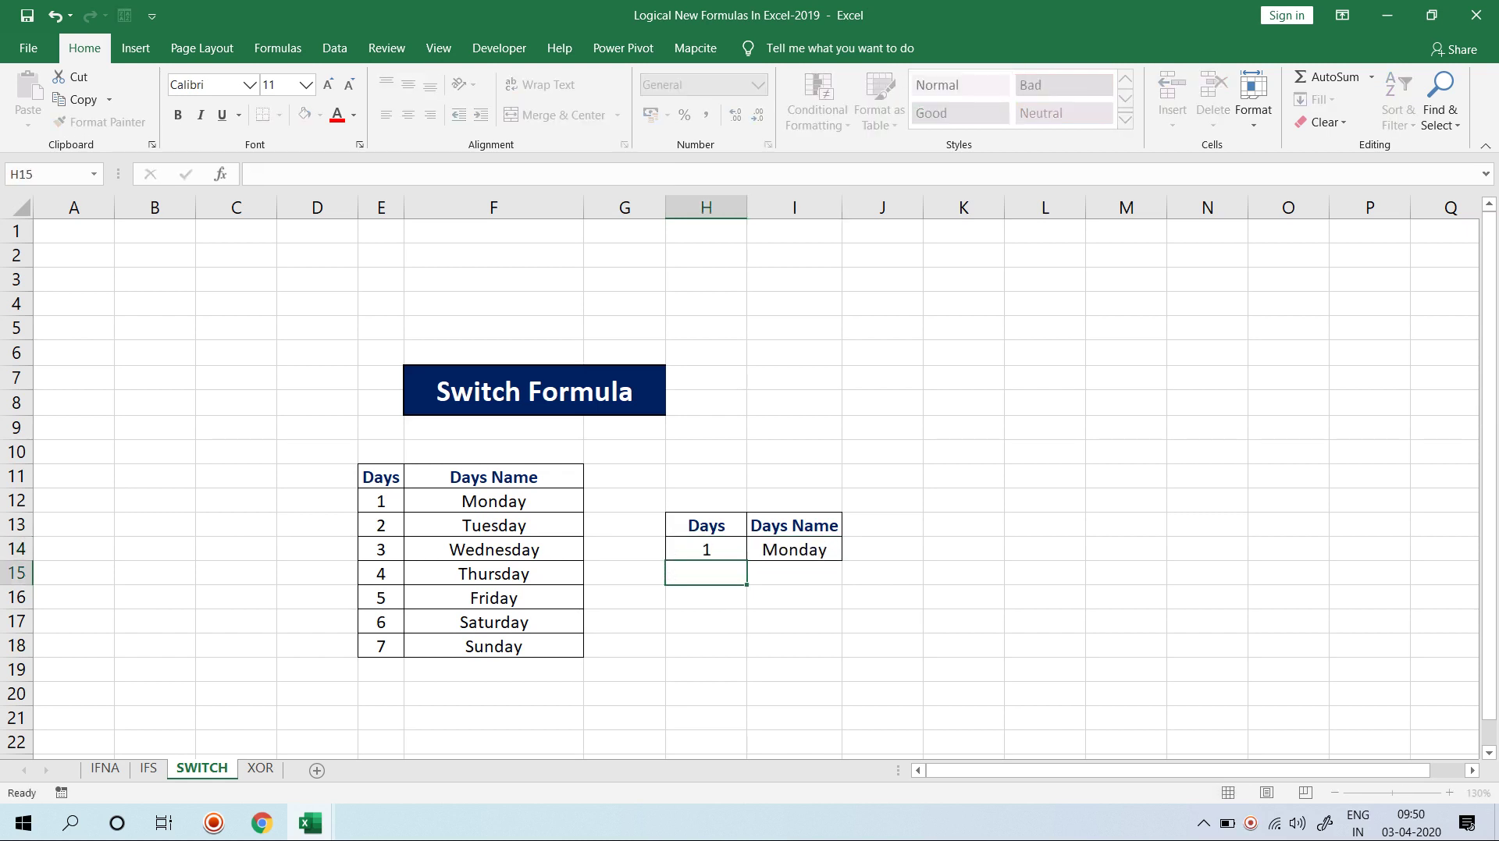
key(Up)
key(Right)
key(F2)
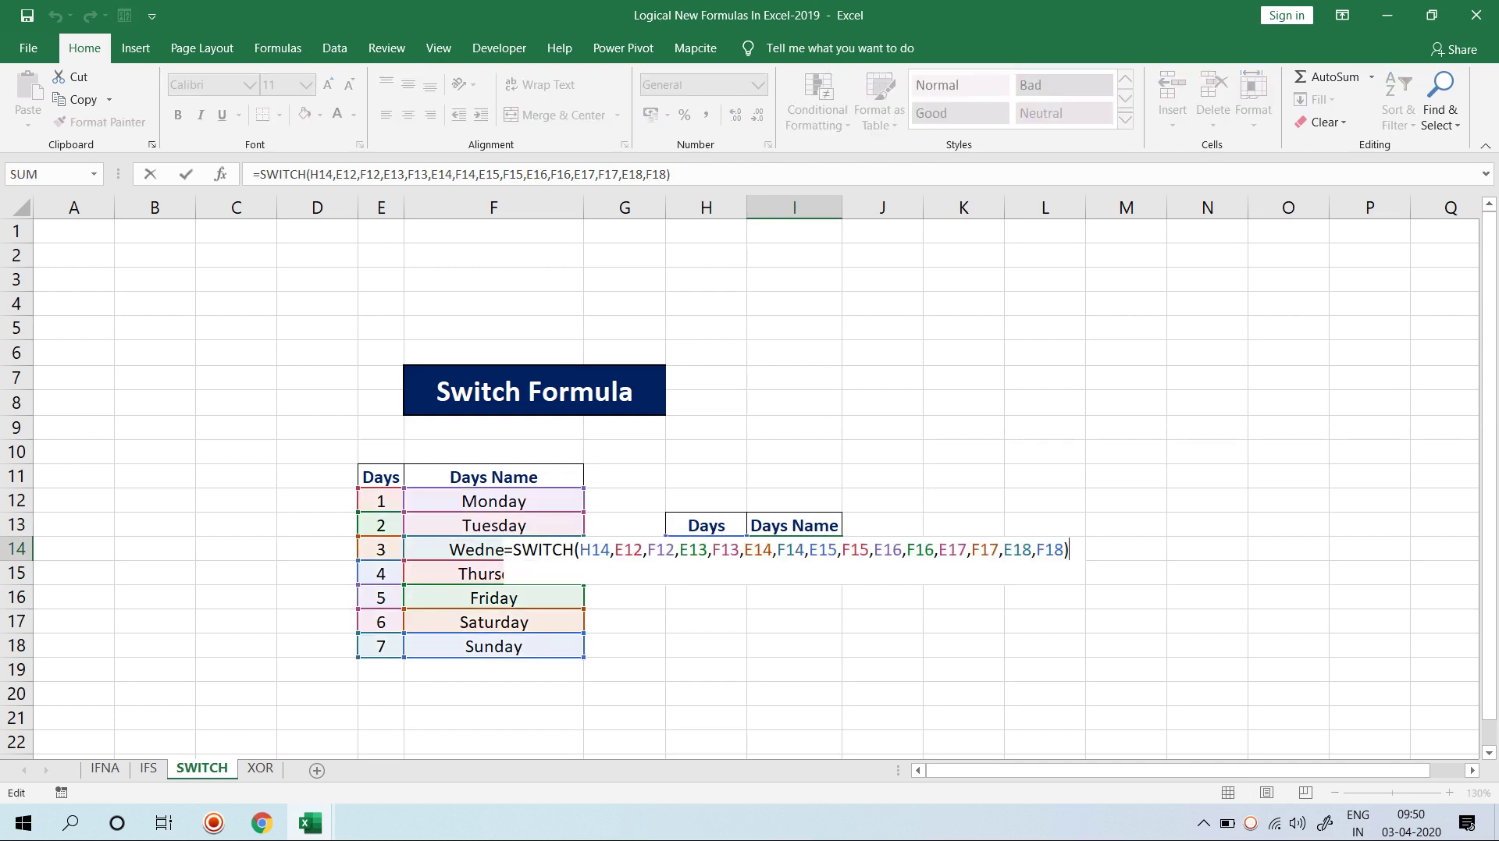
key(Escape)
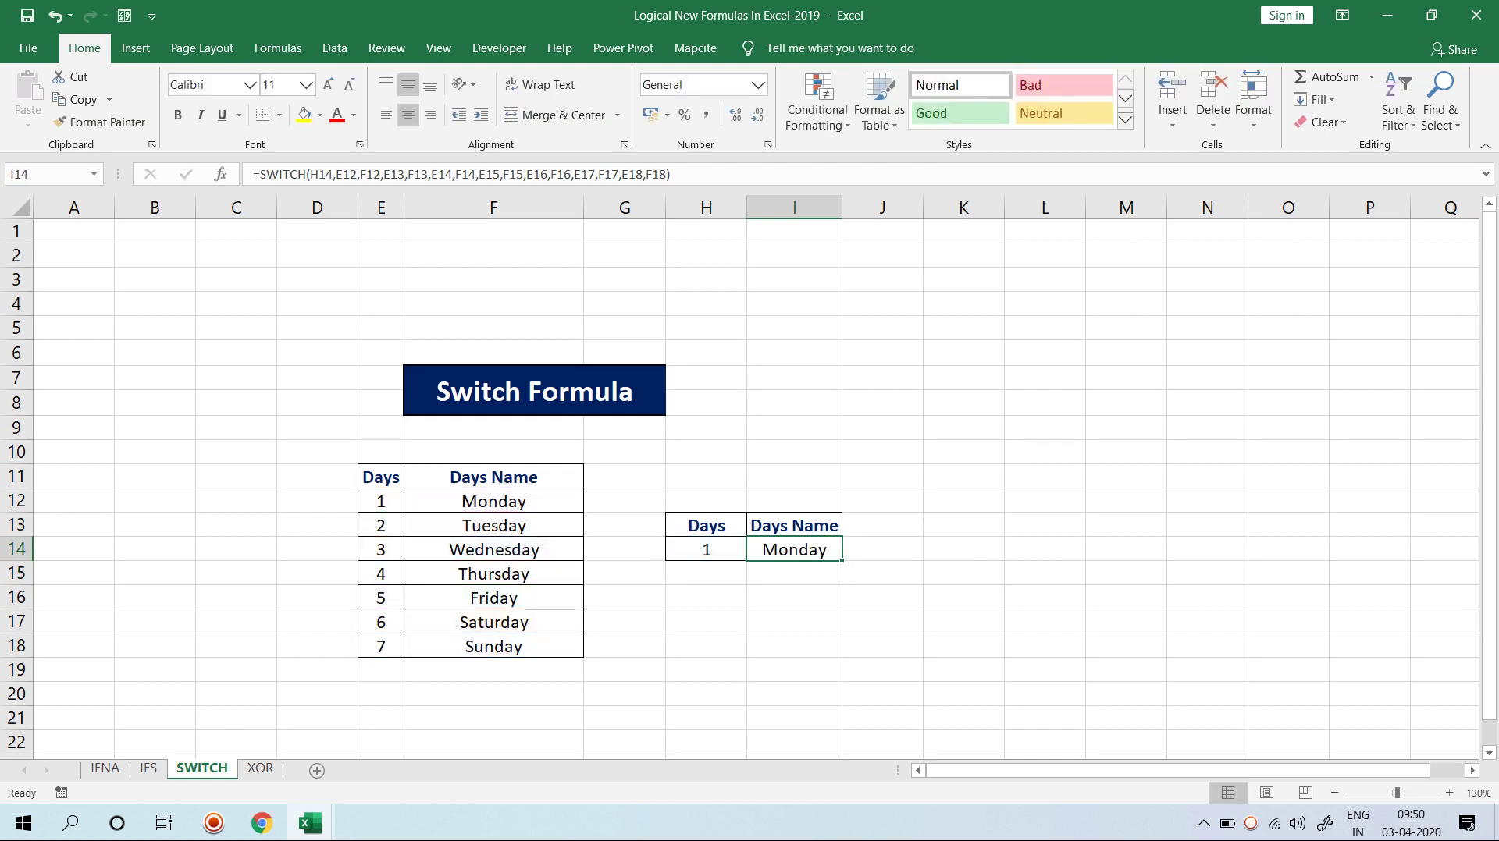
key(F2)
text(=)
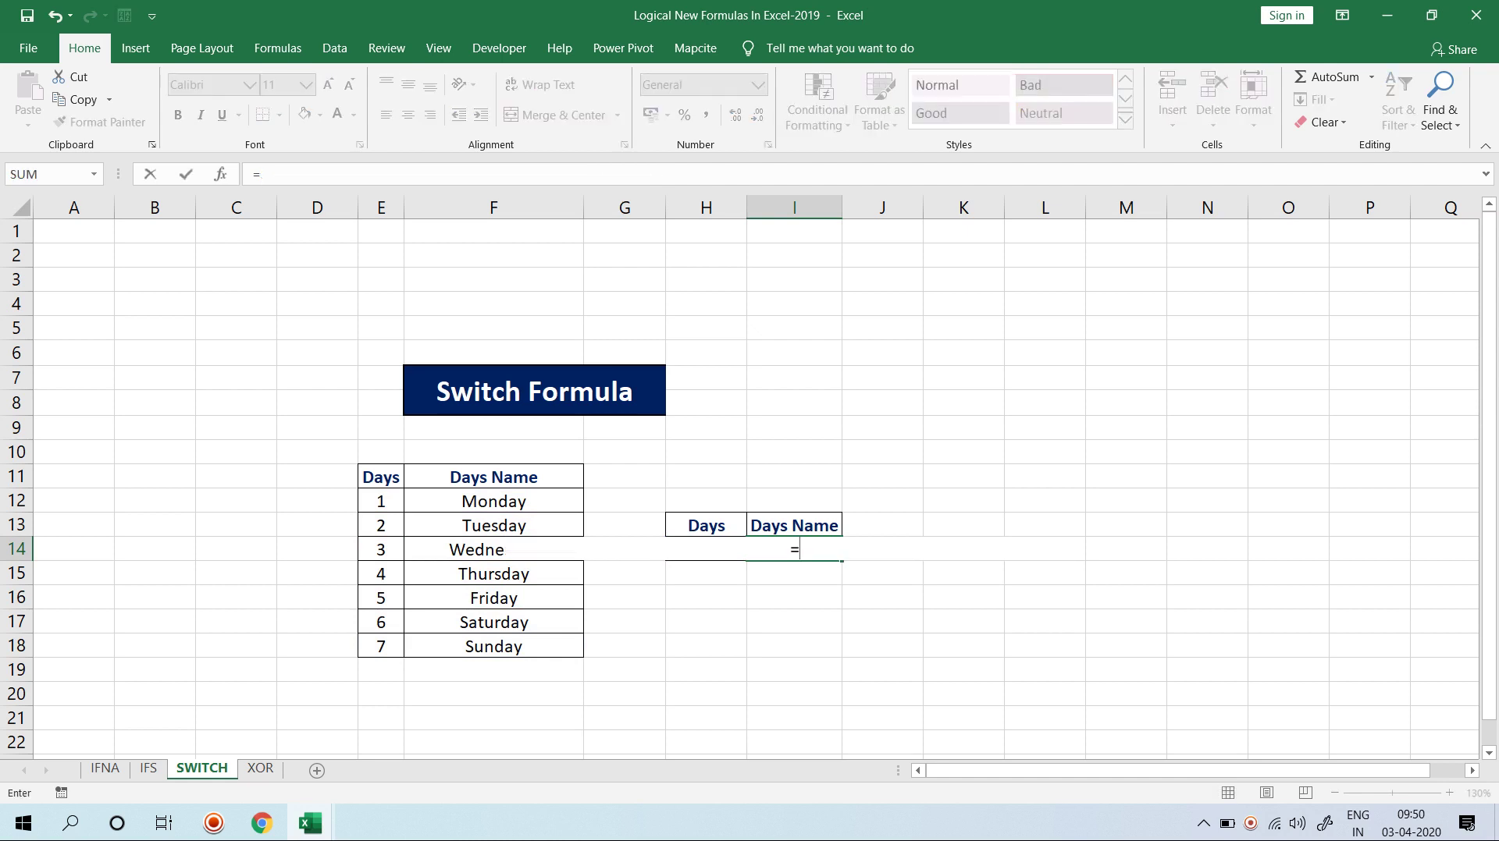
key(Tab)
key(Left)
key(Delete)
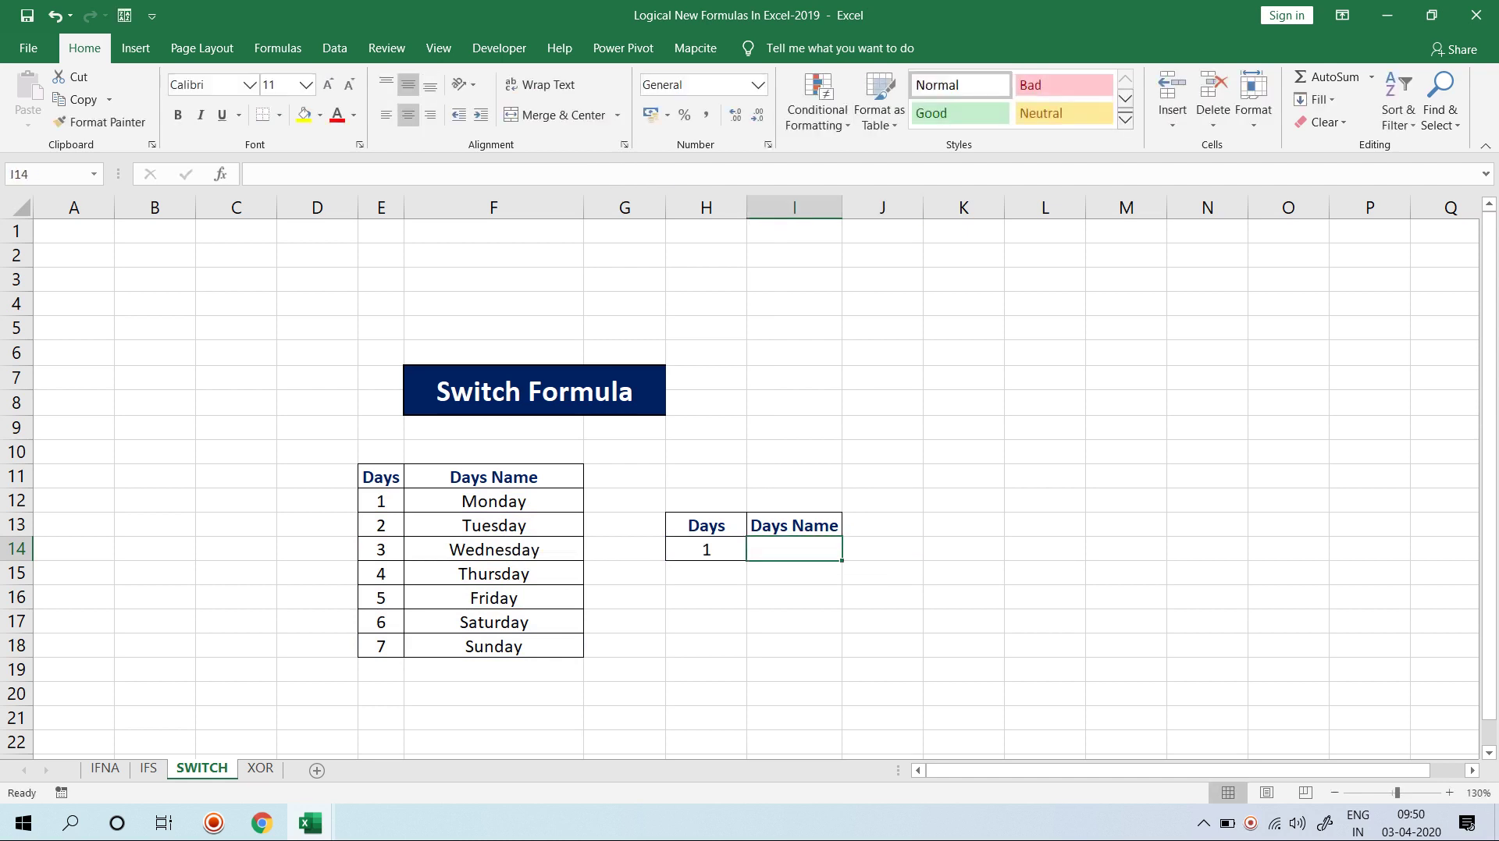
key(Right)
key(Right)
Step: Start a SWITCH formula in K14 on H14, pairing E12:E14 with Monday, Tuesday and Wednesday in F12:F14
text(=sw)
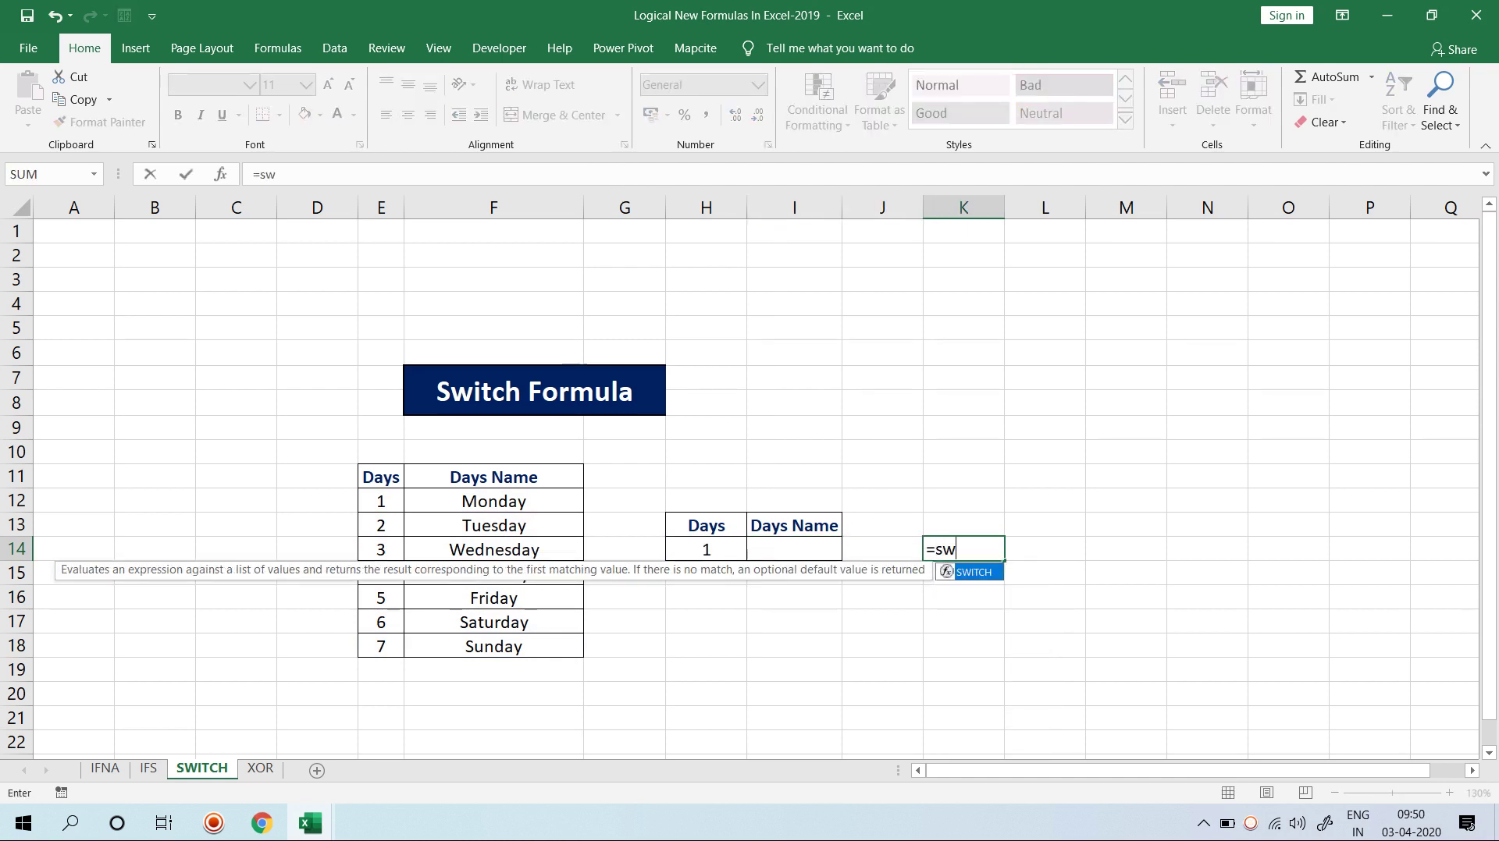
key(Tab)
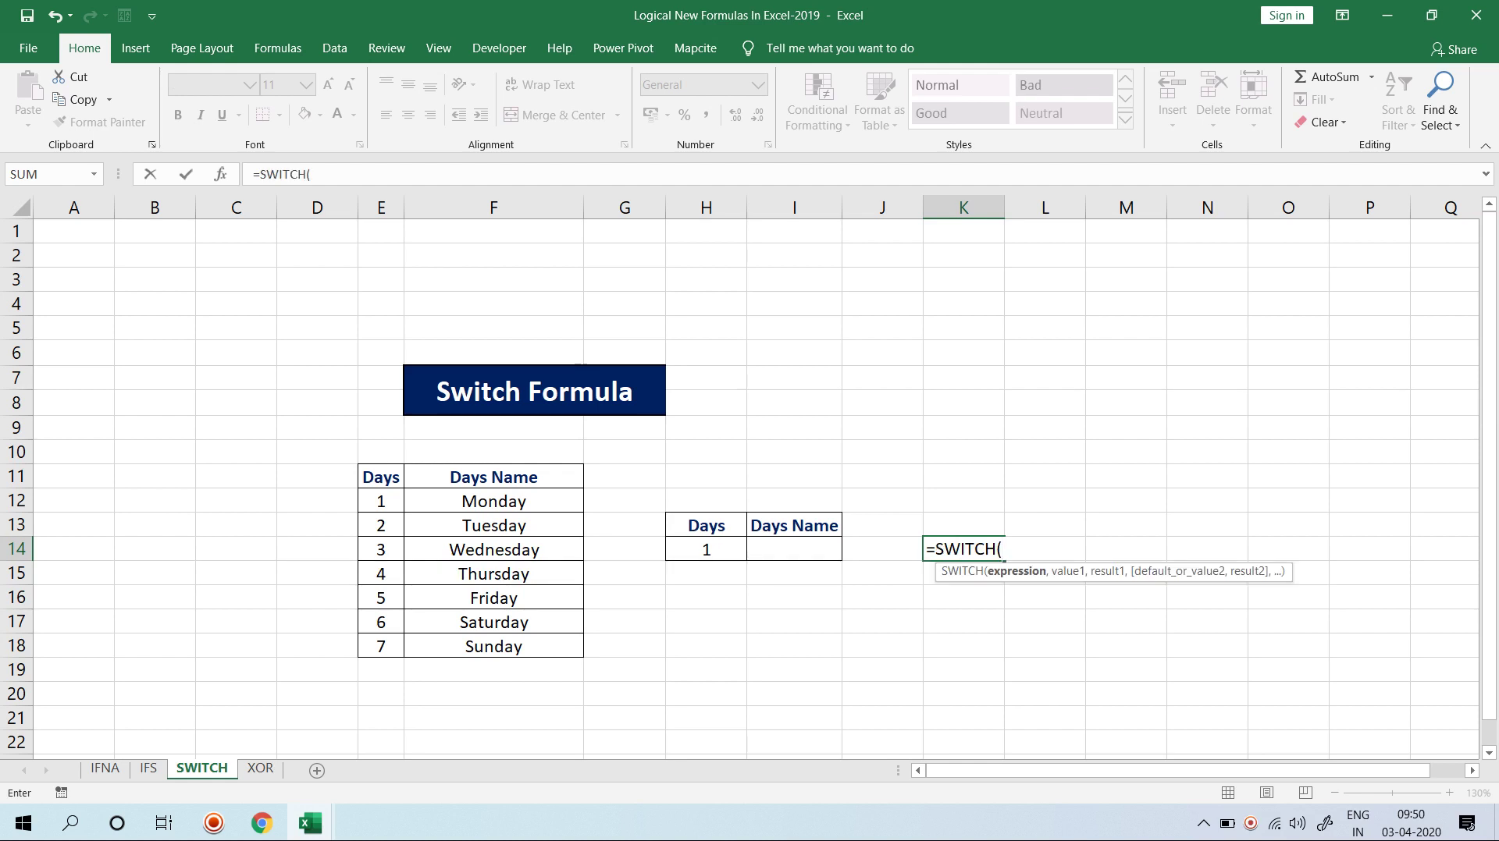
click(706, 550)
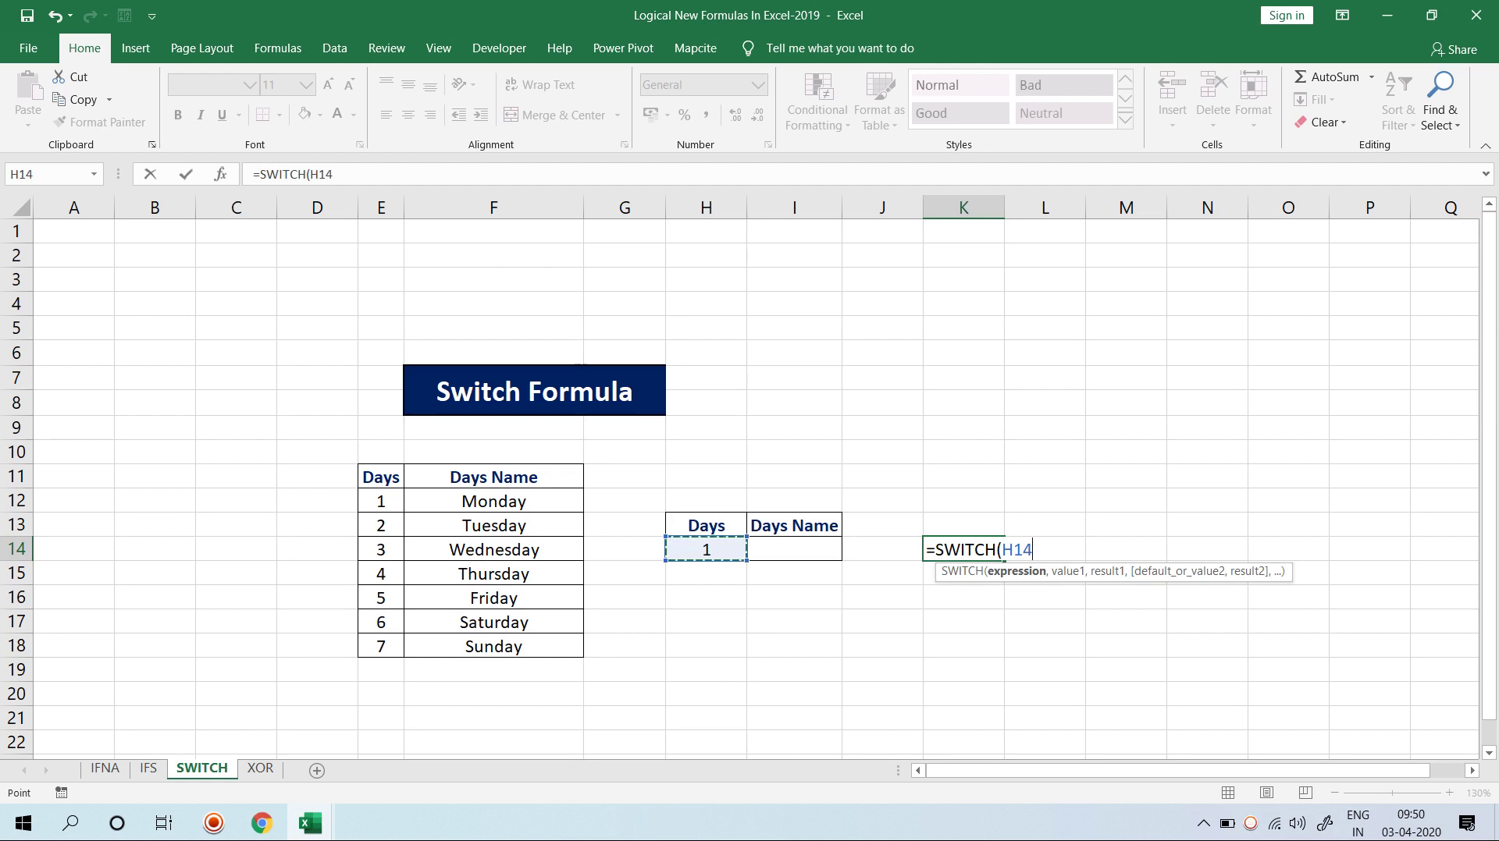
text(,)
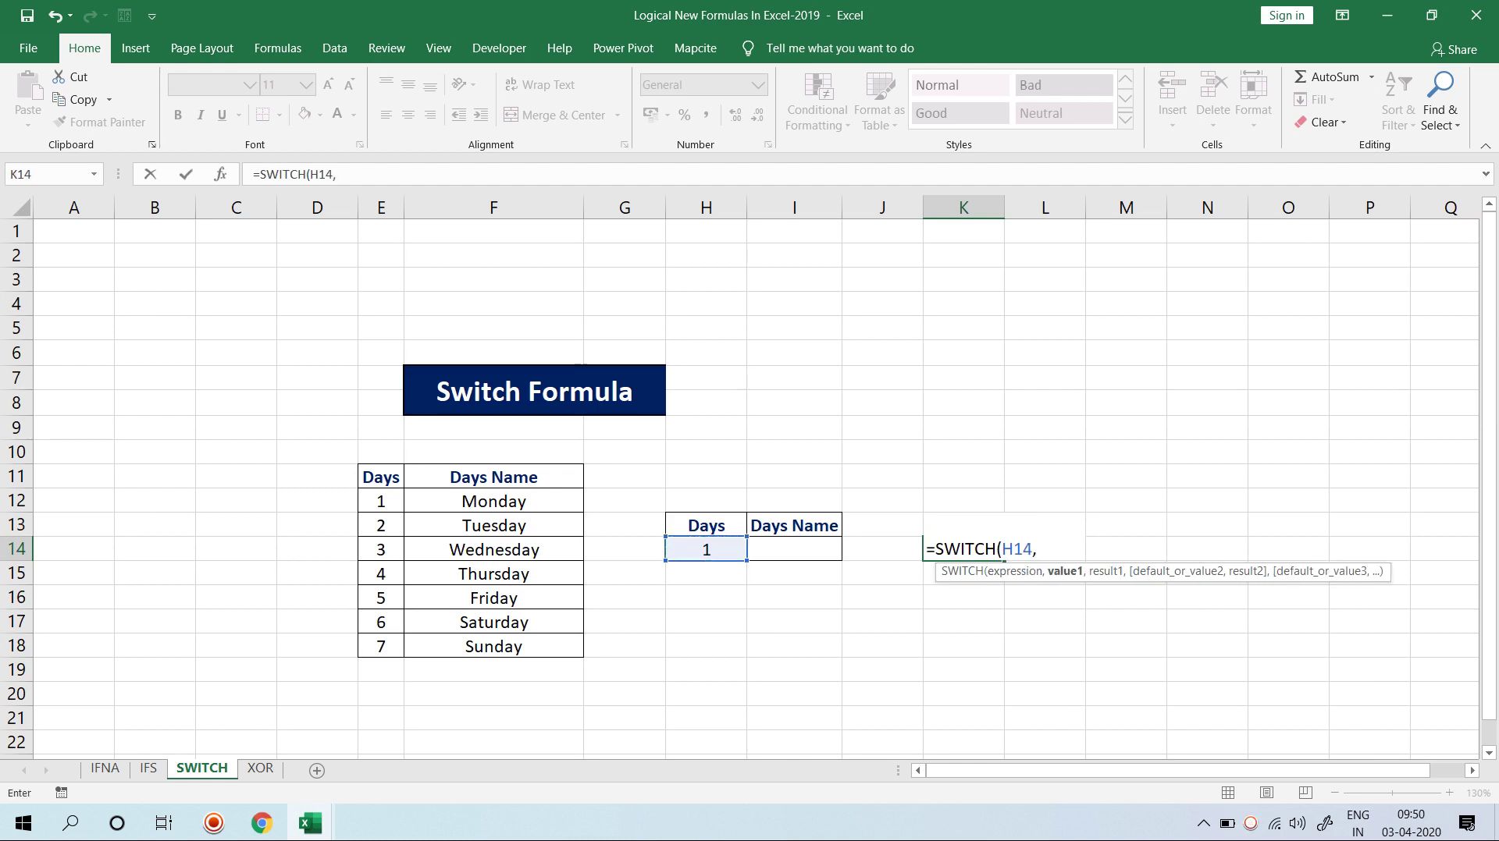
click(381, 501)
text(,)
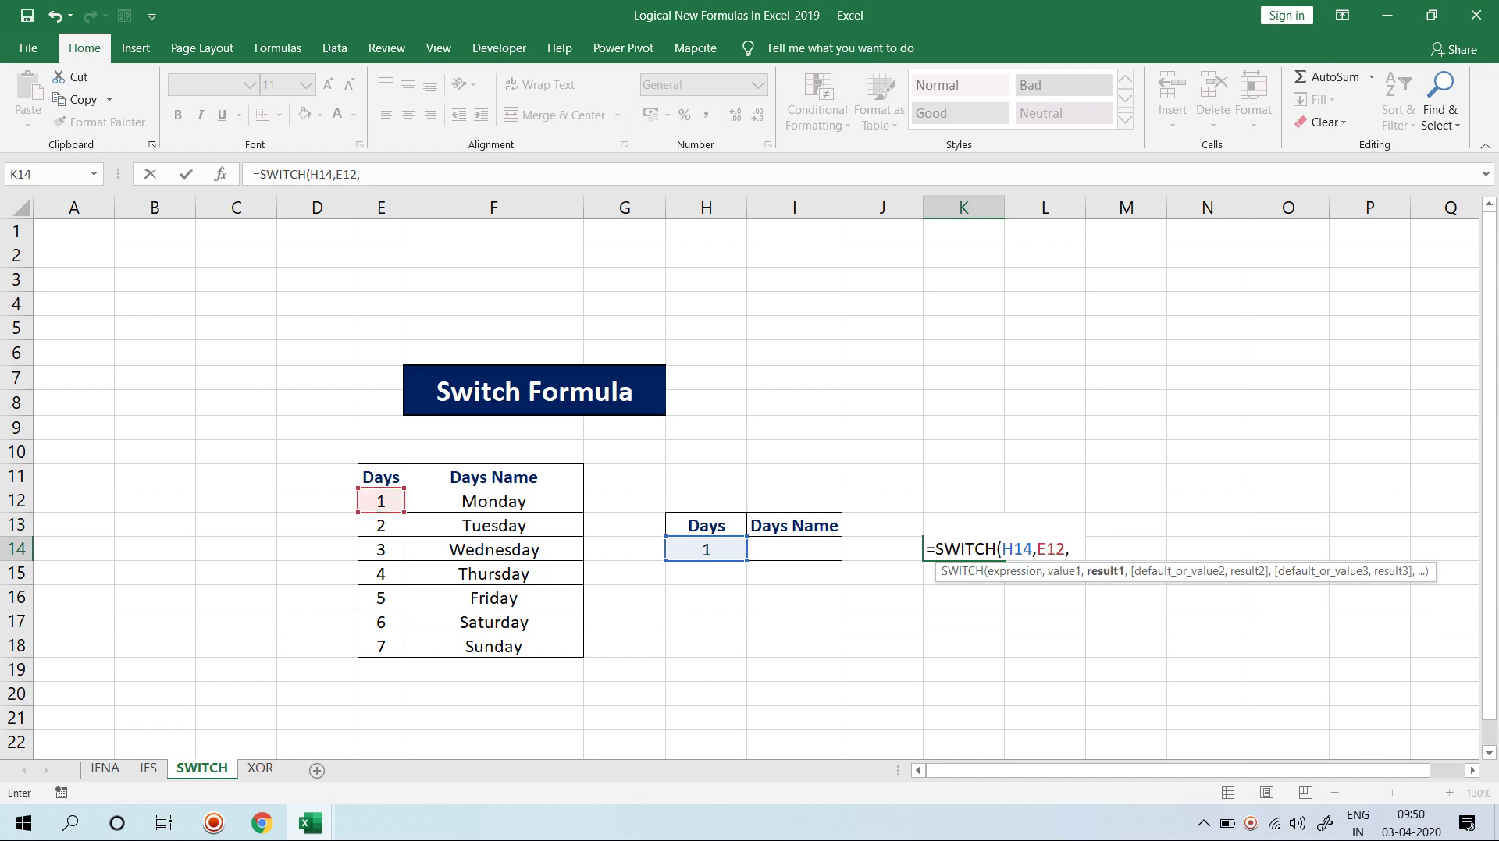
click(494, 501)
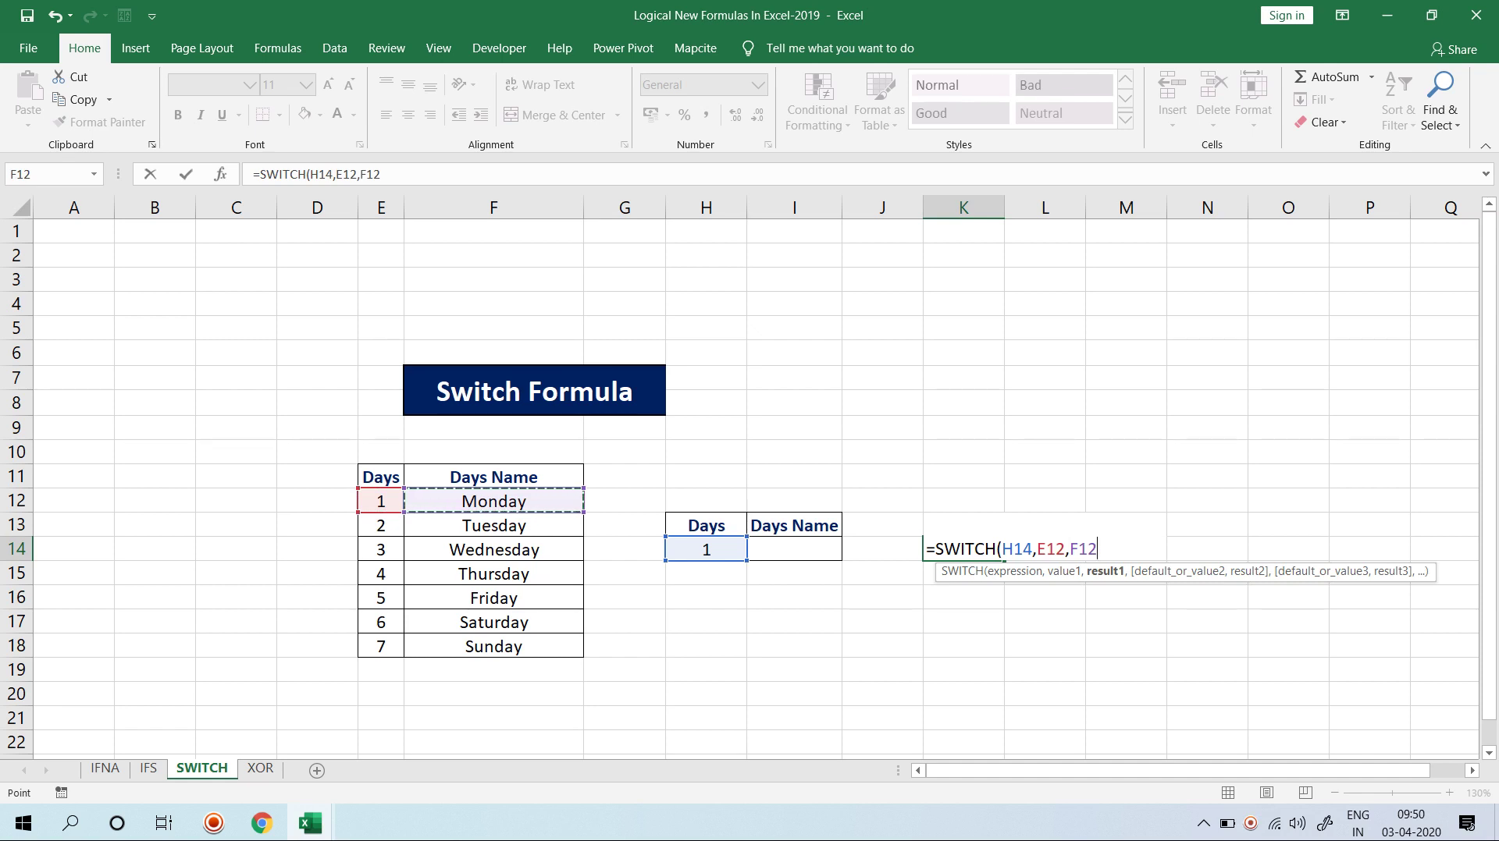
text(,)
click(380, 525)
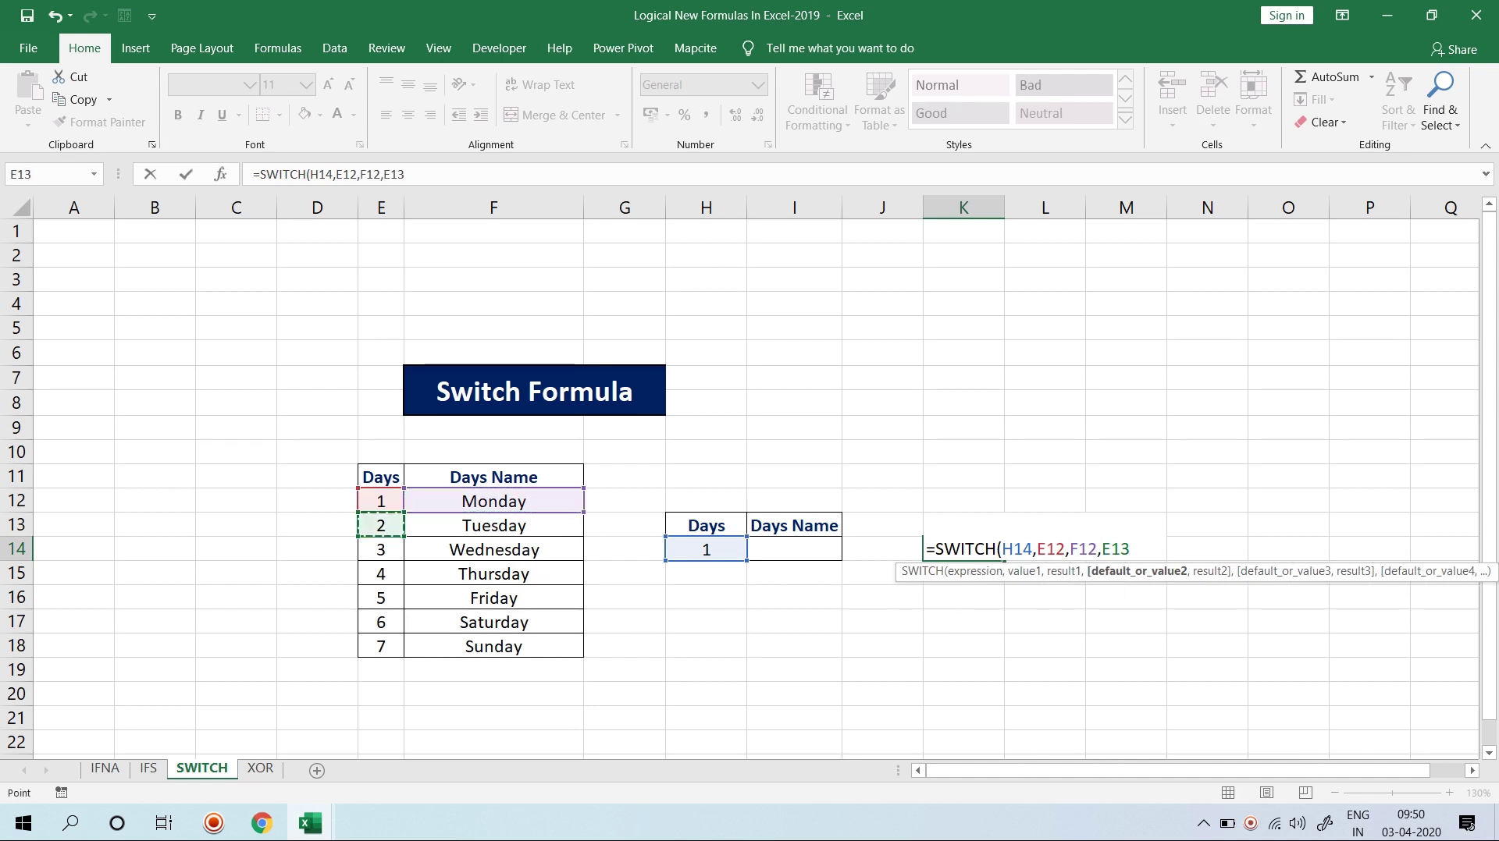
text(,)
click(493, 526)
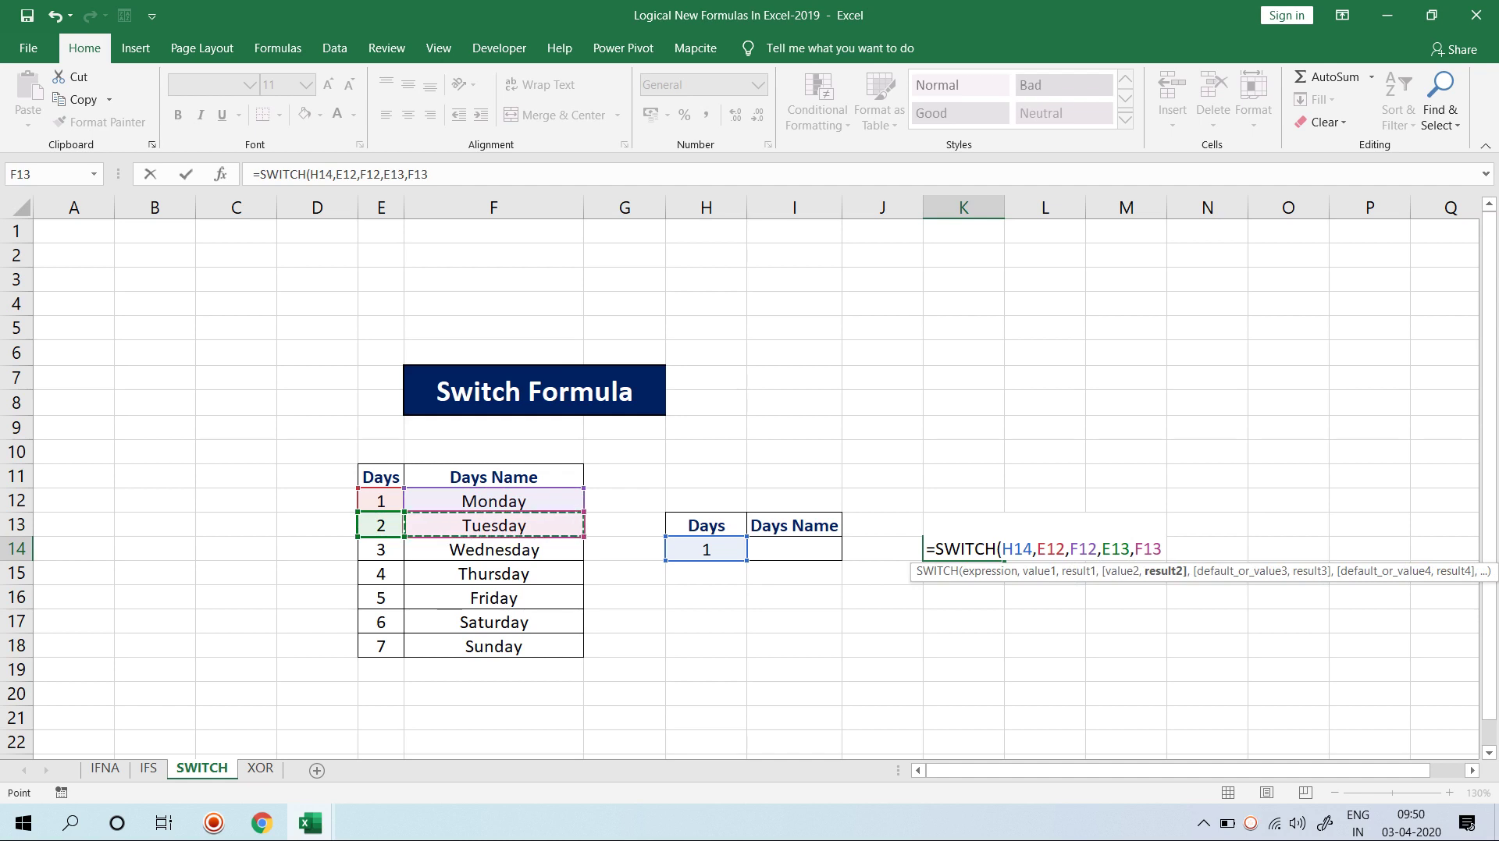
text(,)
click(381, 549)
text(,)
click(493, 550)
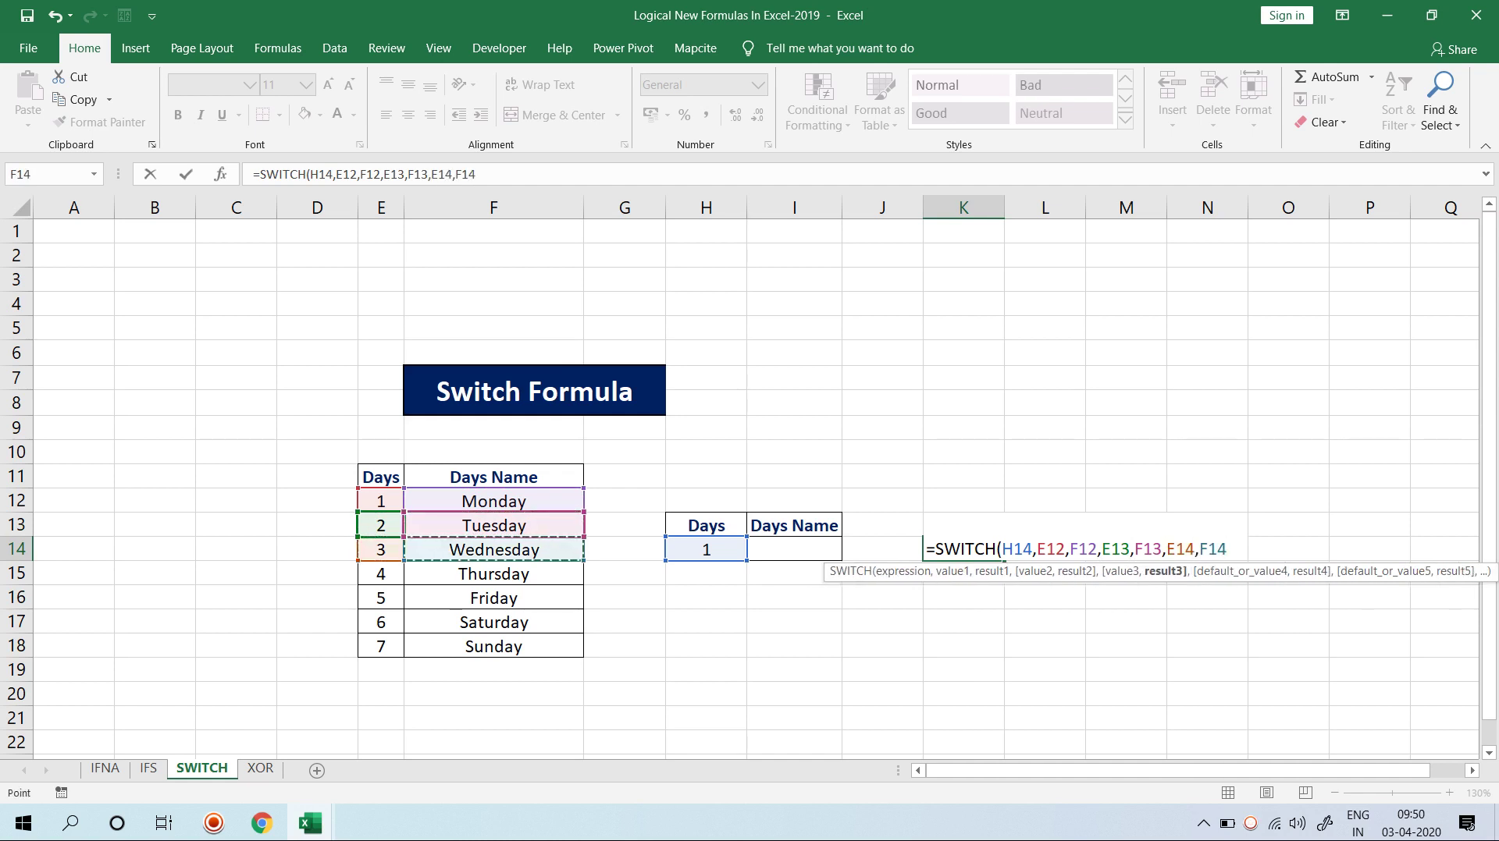
Step: Add the E15:F18 pairs (Thursday through Sunday) and commit the SWITCH formula, showing Monday
text(,)
click(380, 574)
text(,)
click(493, 574)
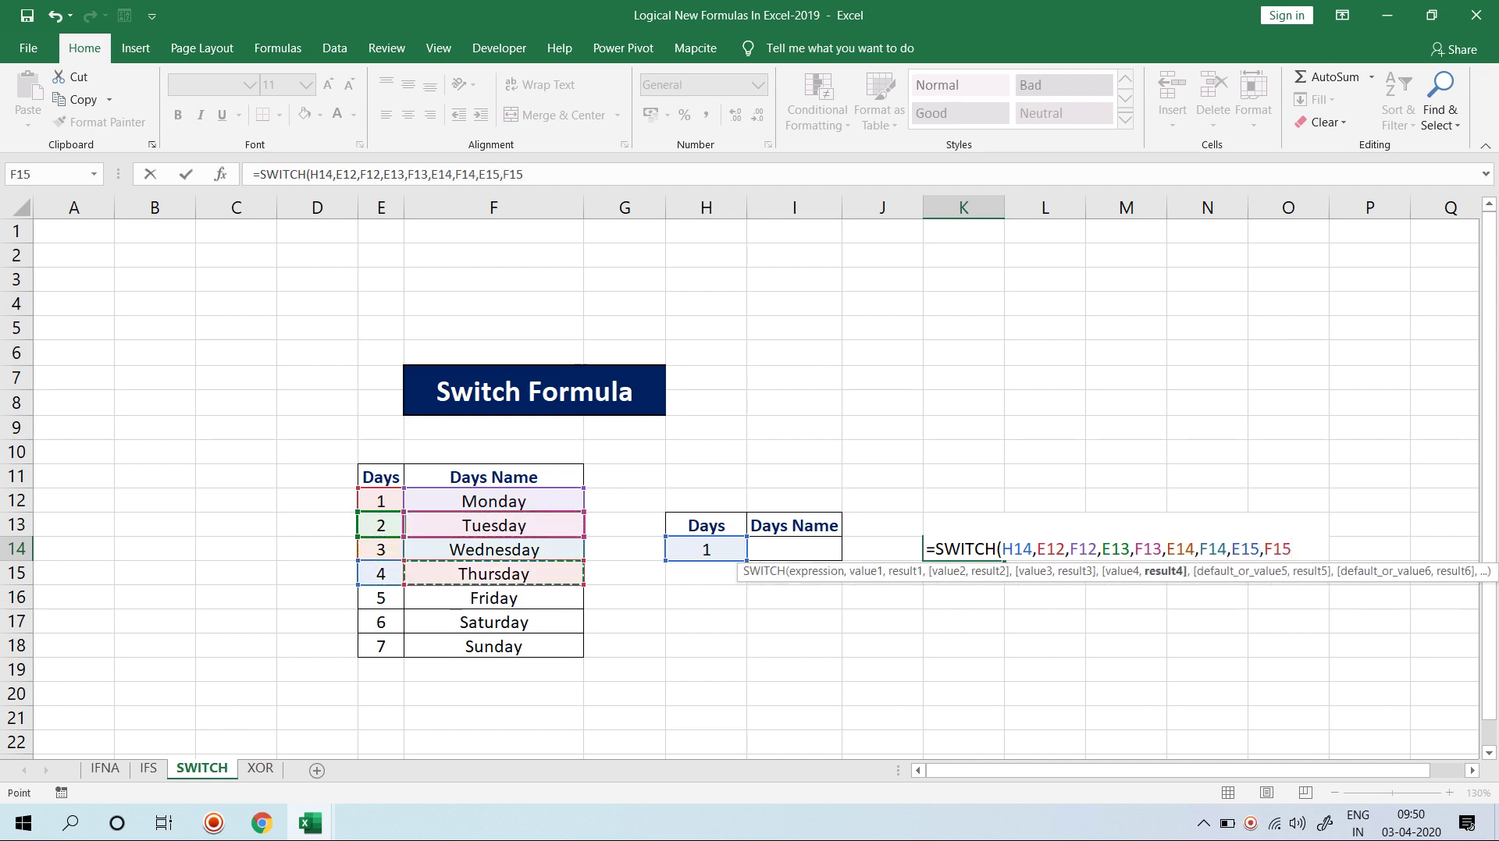
text(,)
click(381, 598)
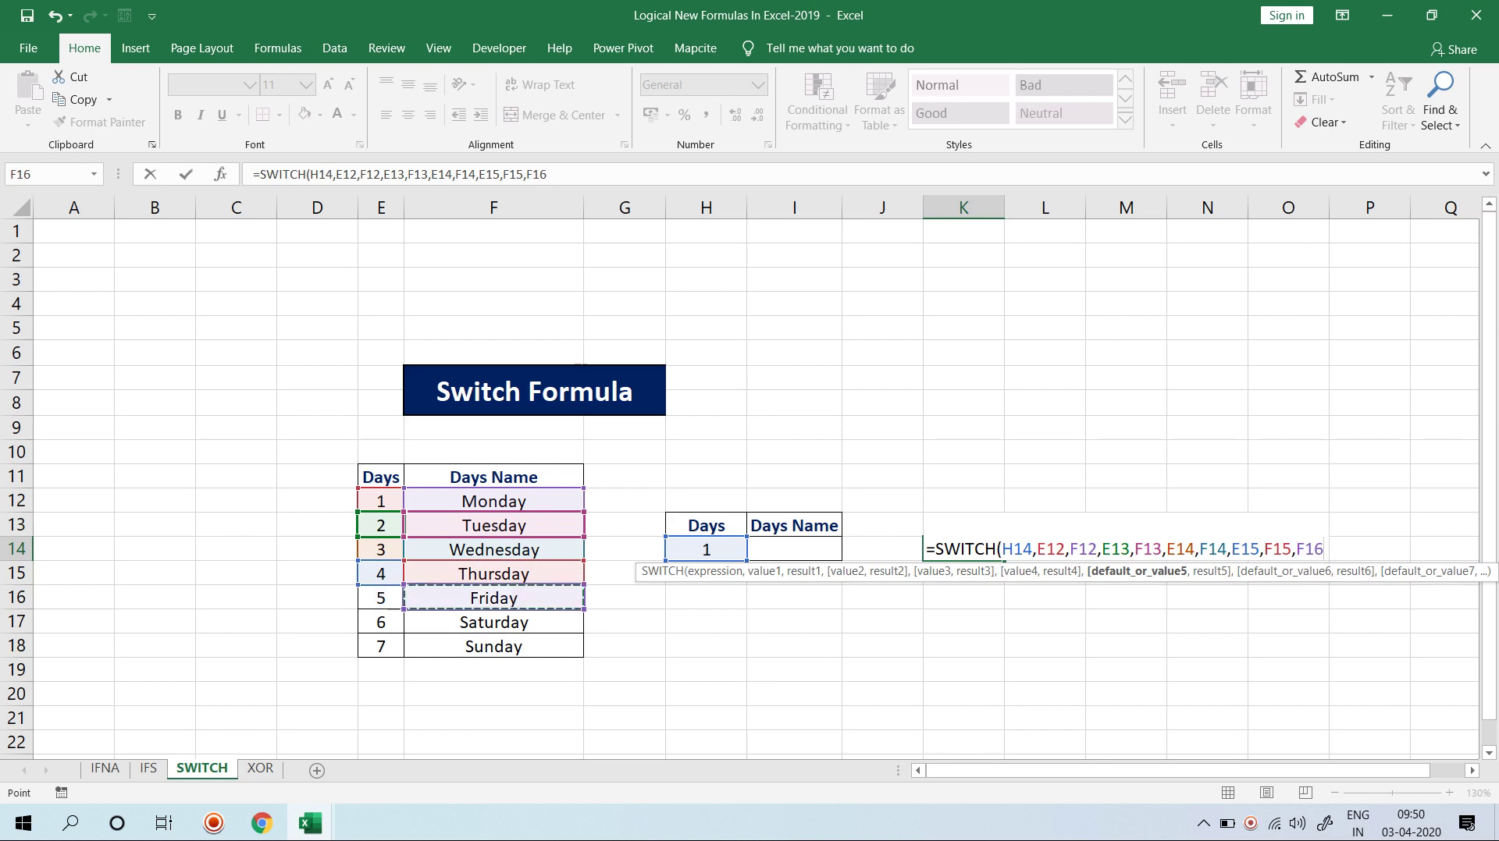
text(,)
click(493, 598)
text(,)
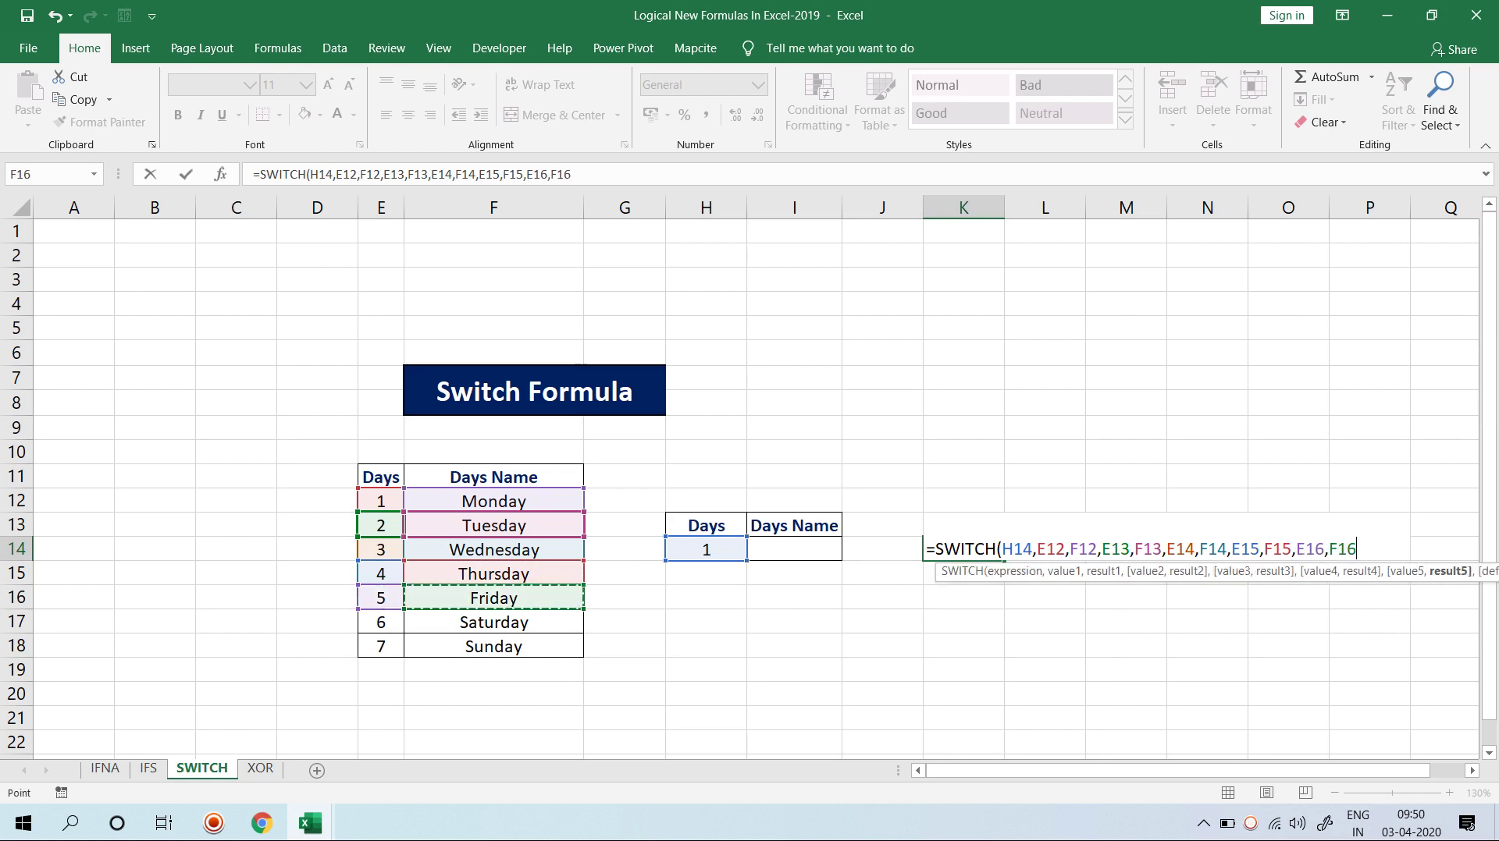
click(381, 622)
text(,)
click(494, 622)
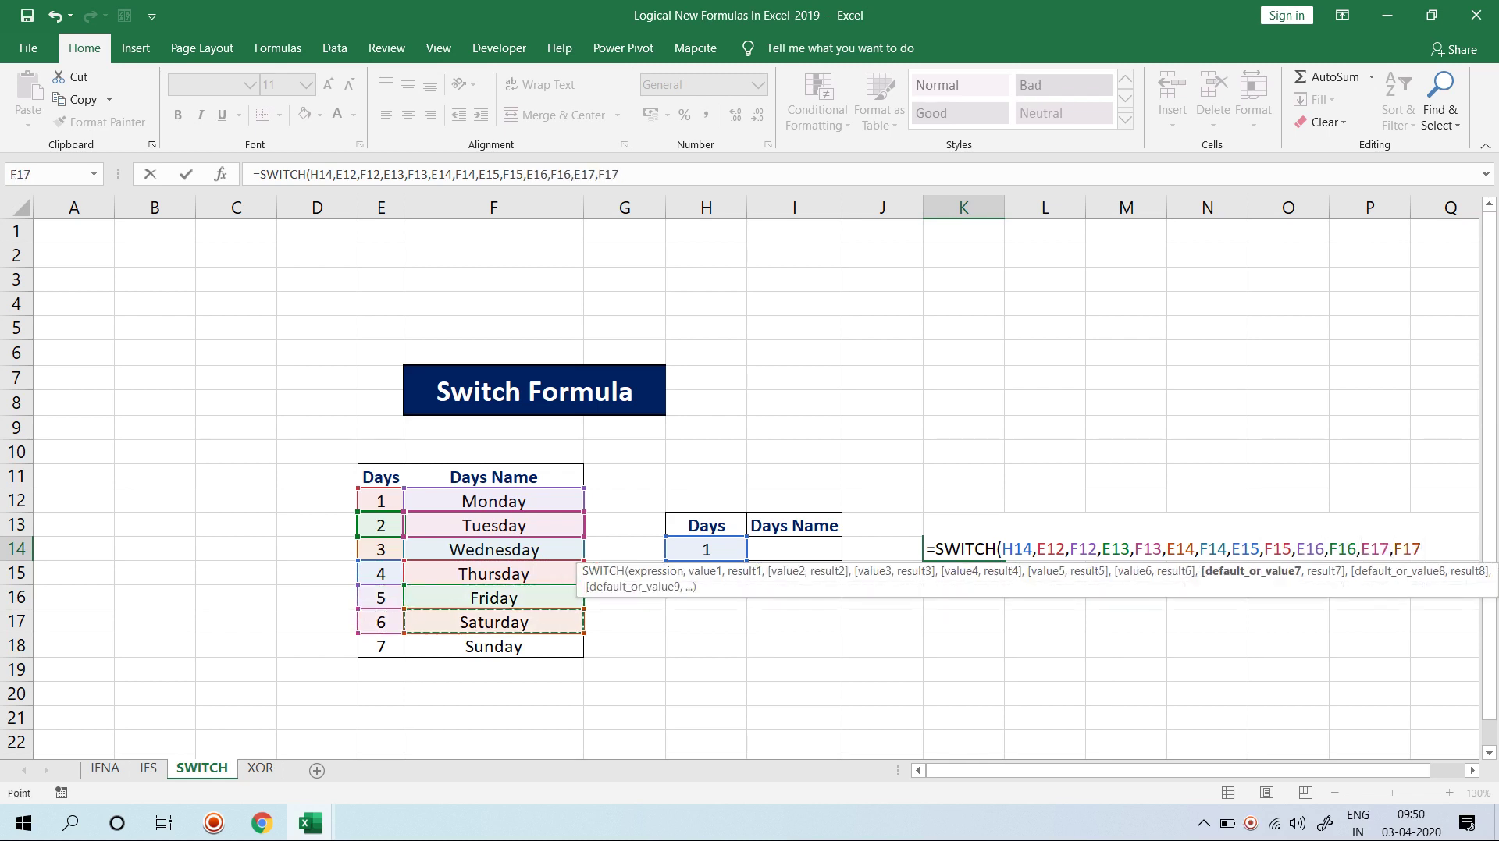
text(,)
click(381, 646)
text(,)
click(493, 646)
key(Return)
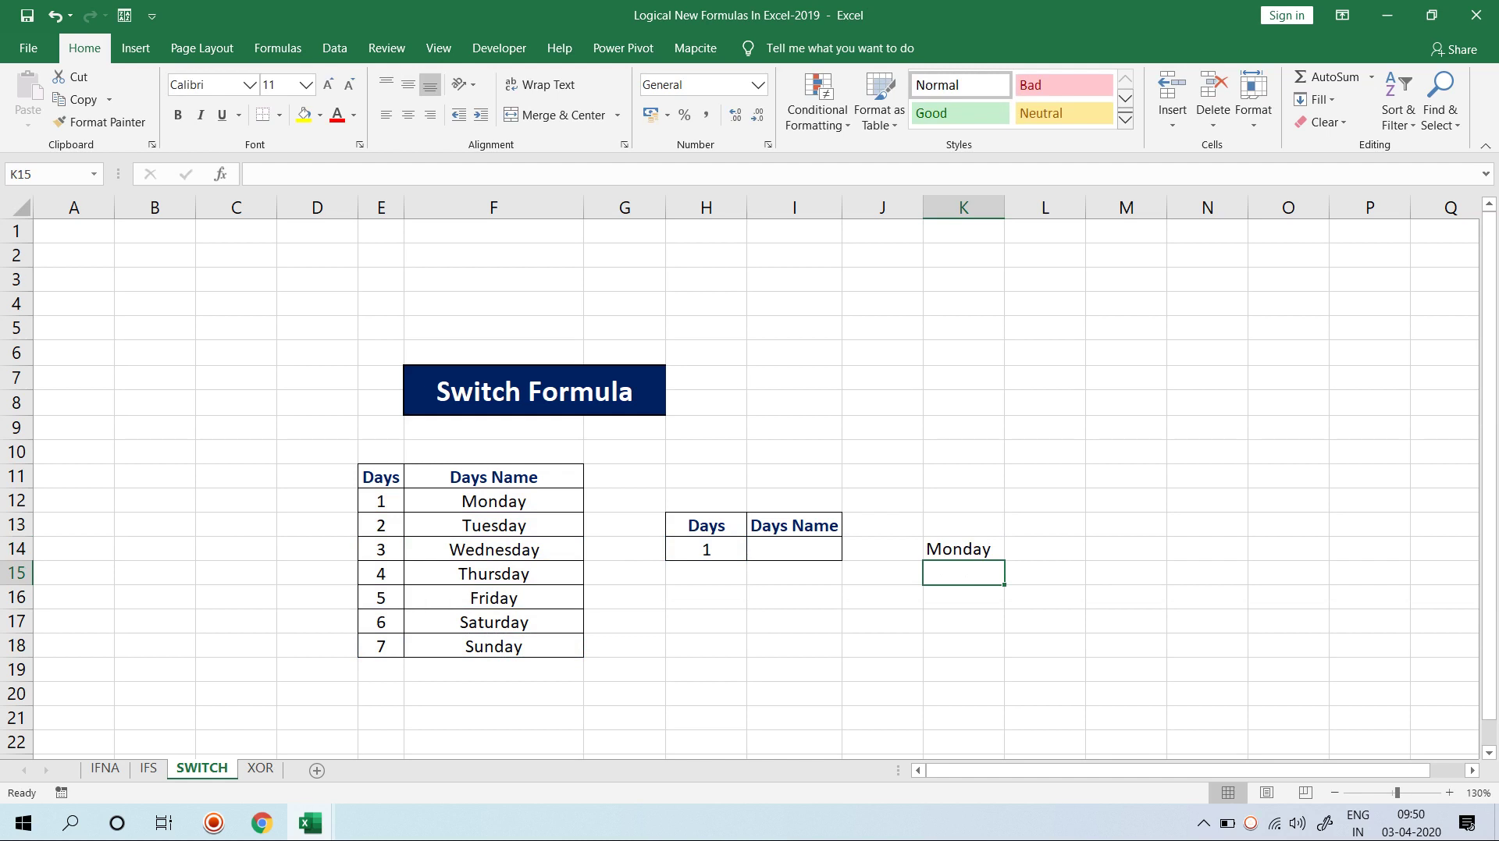
Step: Switch to the XOR sheet and review the 1ST and 2st Level PASS/FAIL results, ending on F8
click(260, 768)
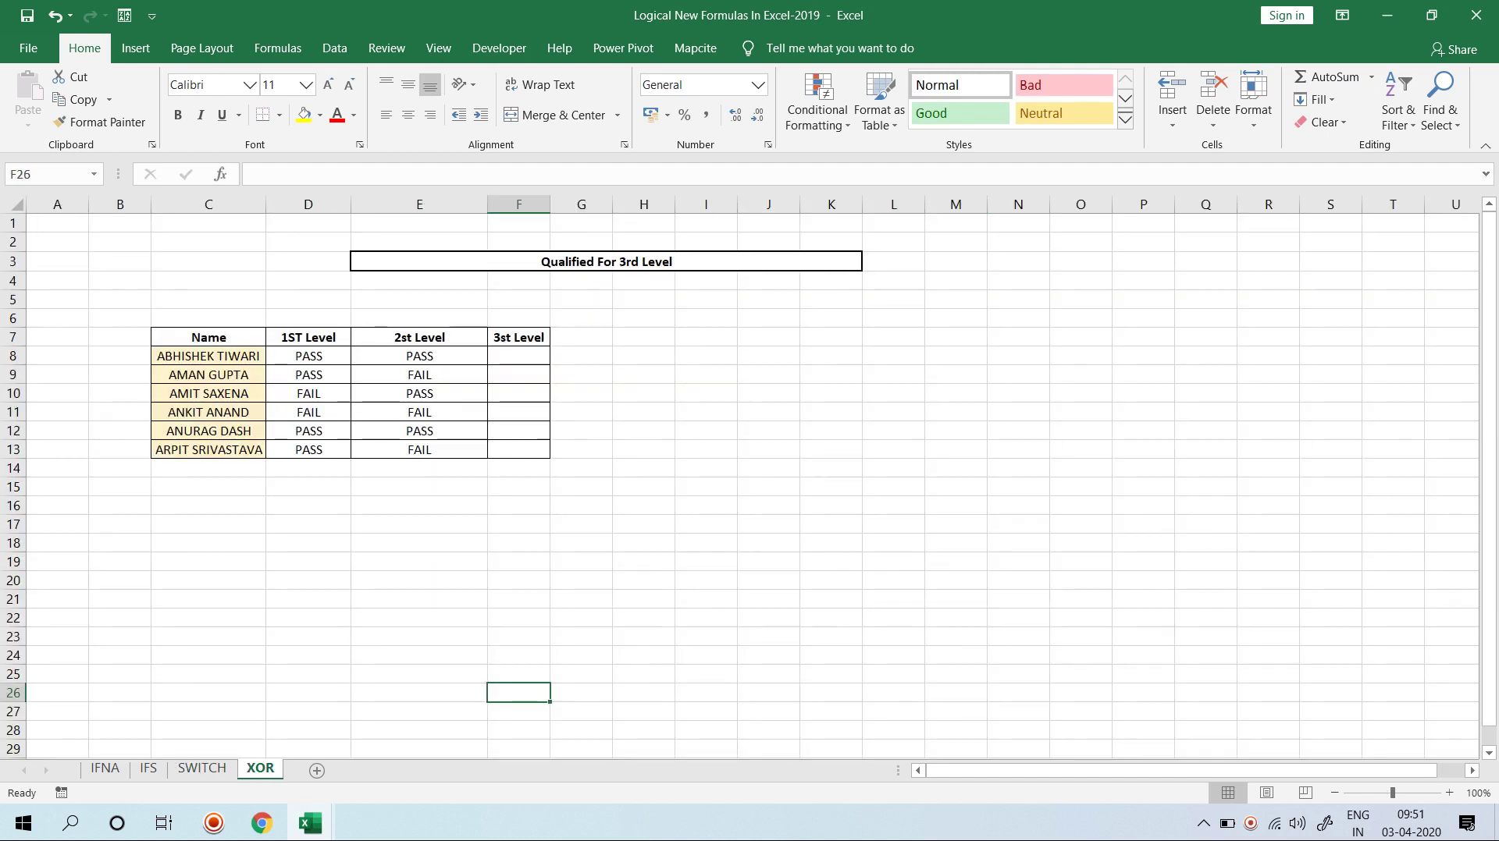
scroll(486, 354, up, 1)
click(485, 355)
scroll(486, 355, up, 1)
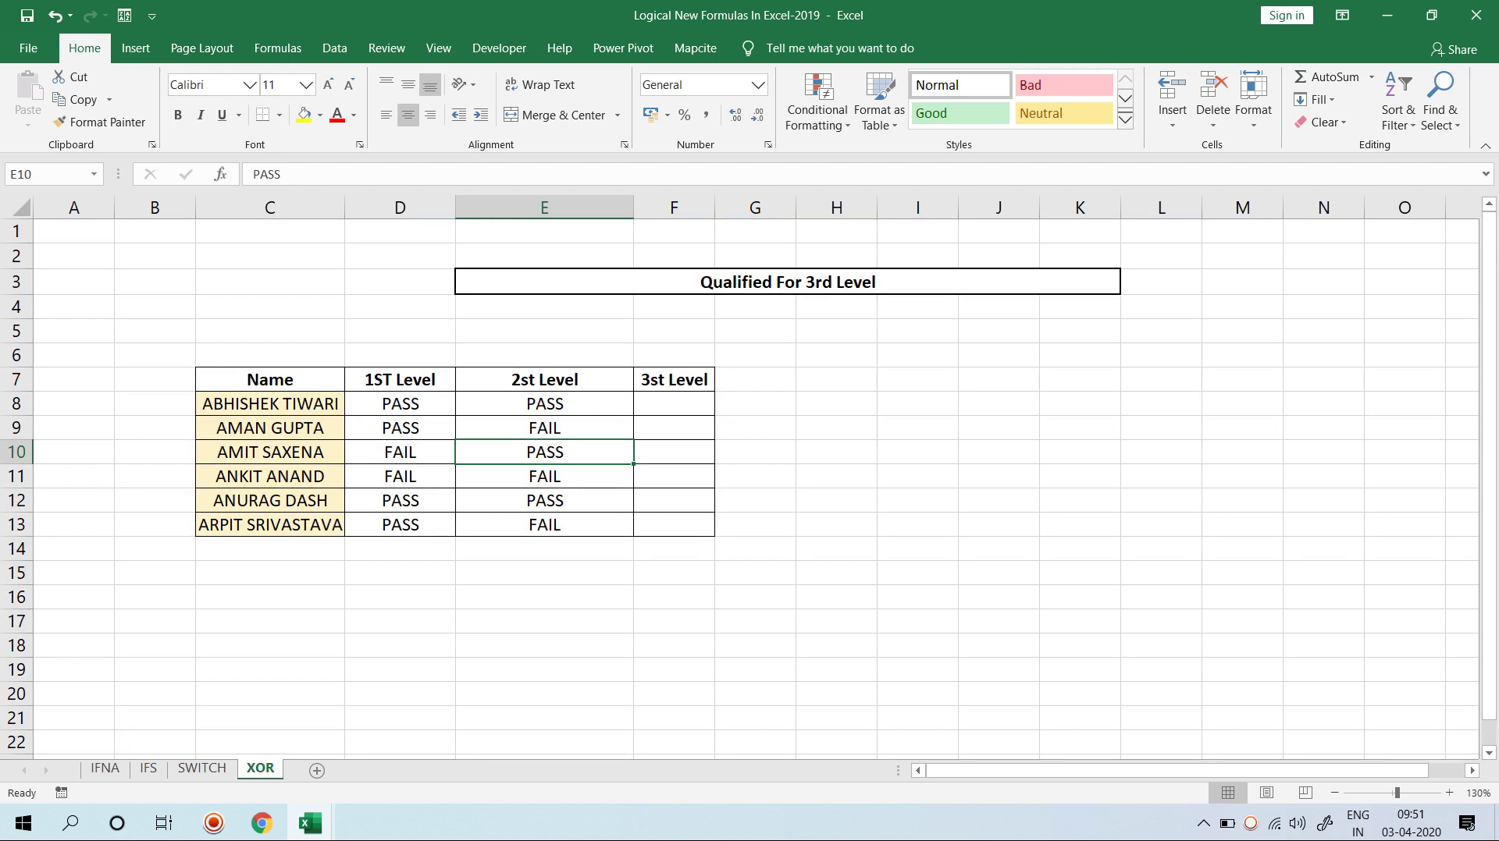
drag(400, 404, 544, 404)
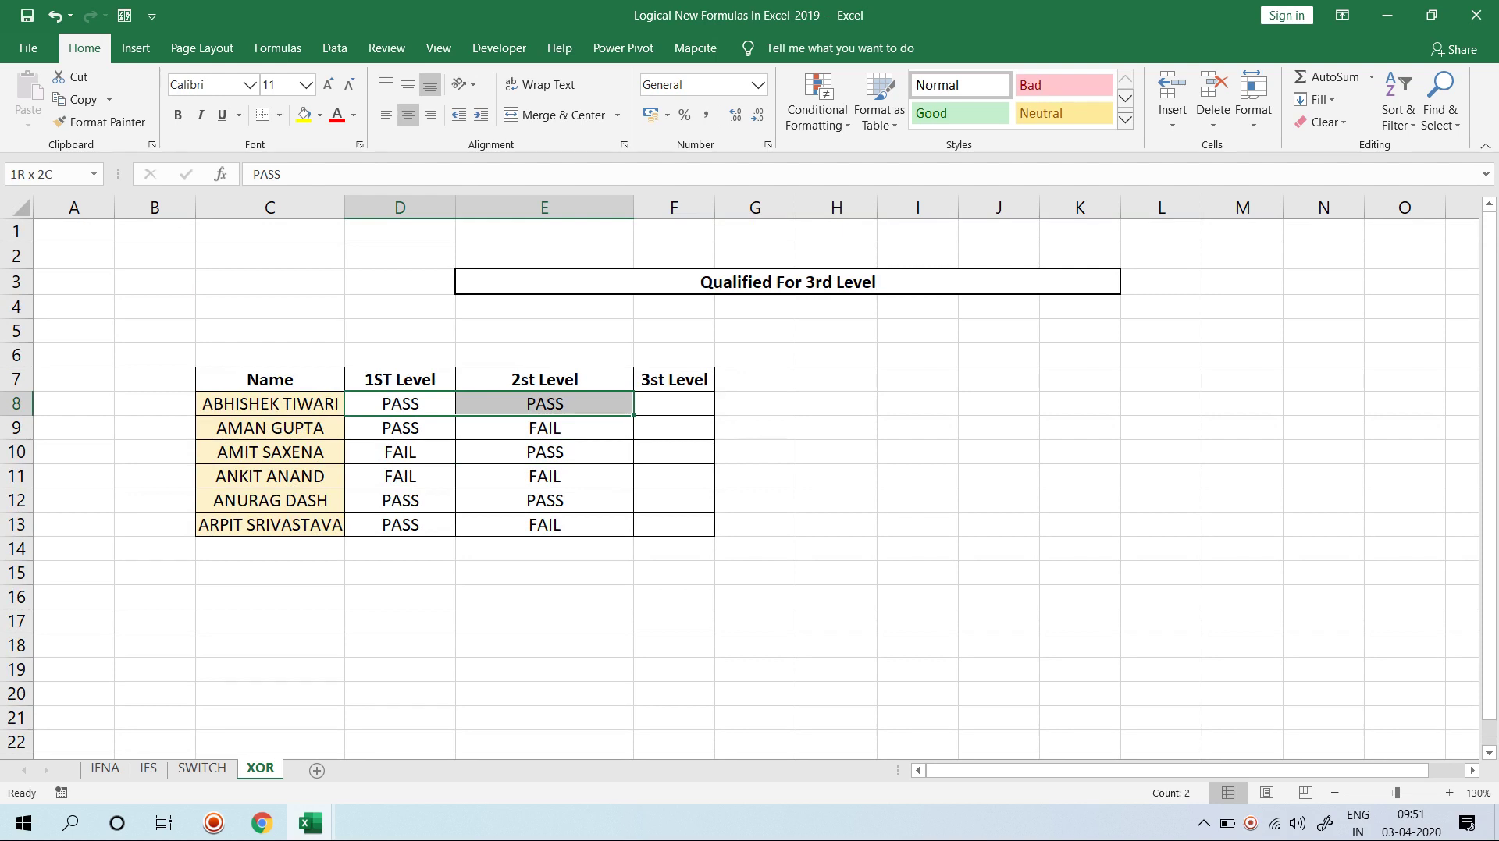
click(648, 412)
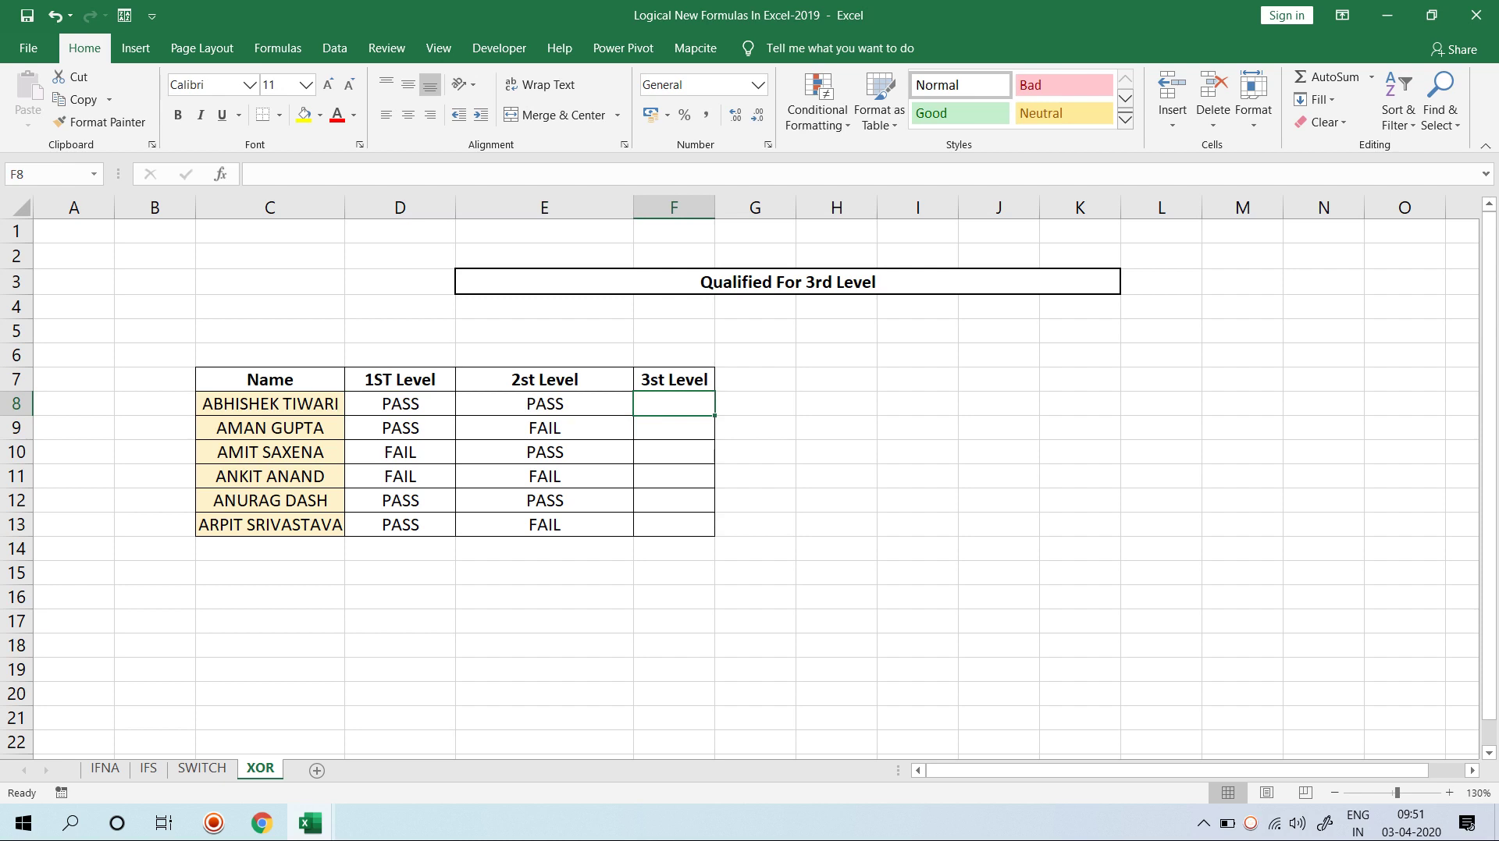
drag(400, 476, 544, 501)
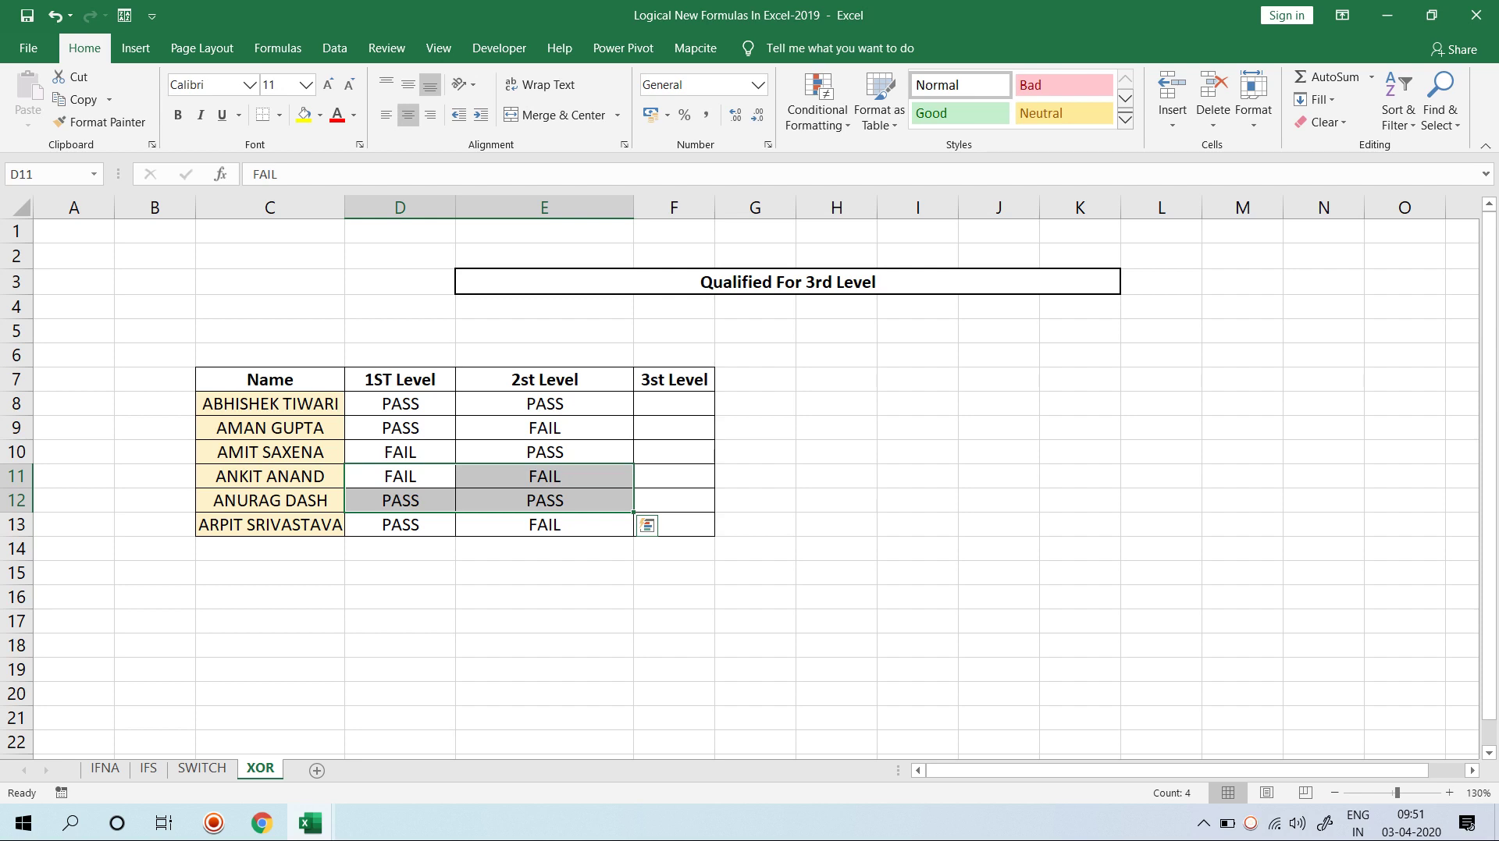
click(399, 452)
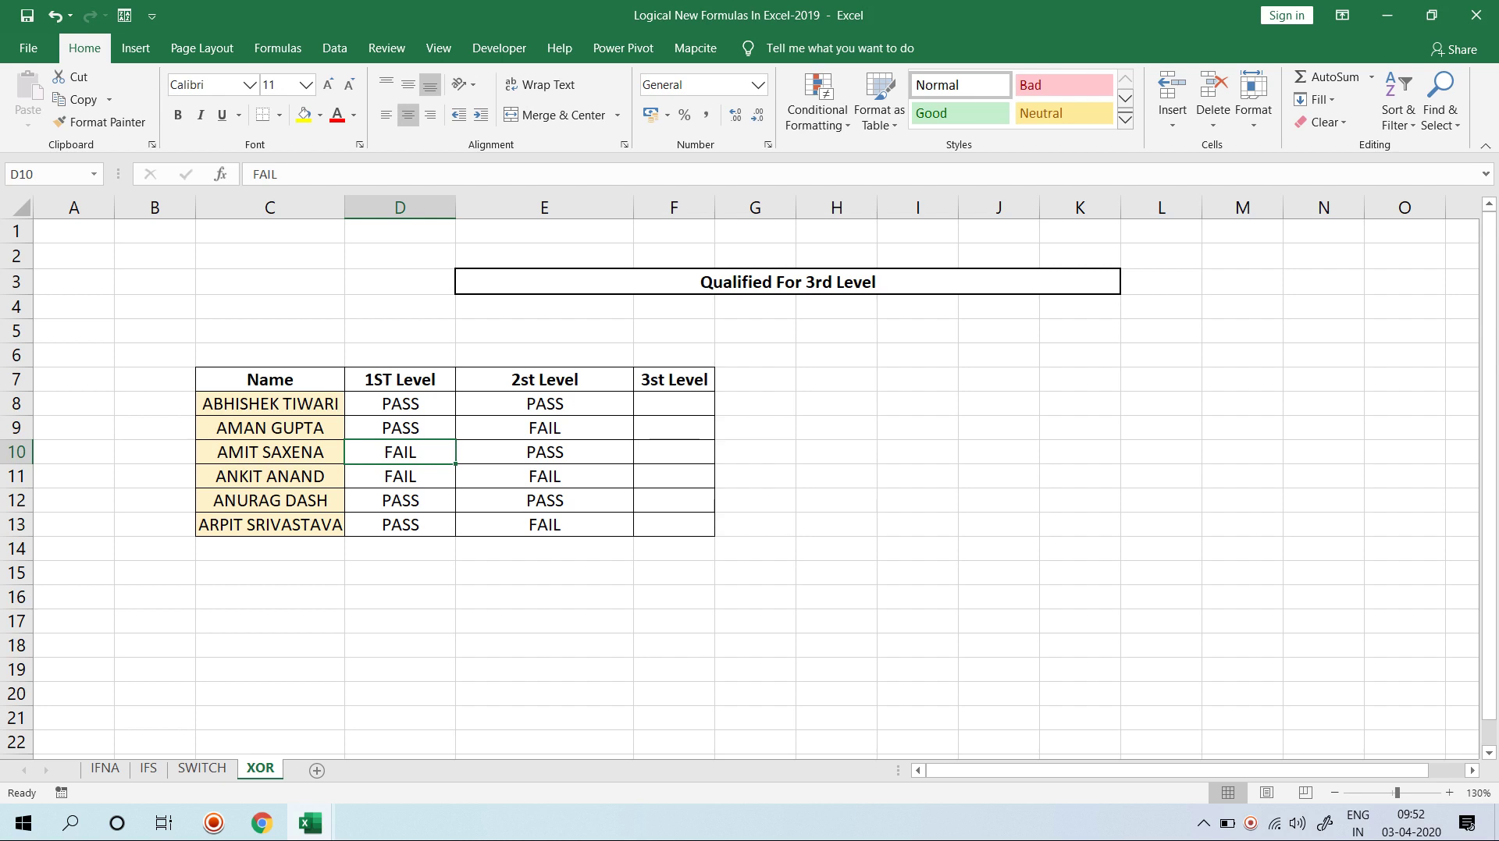
click(674, 404)
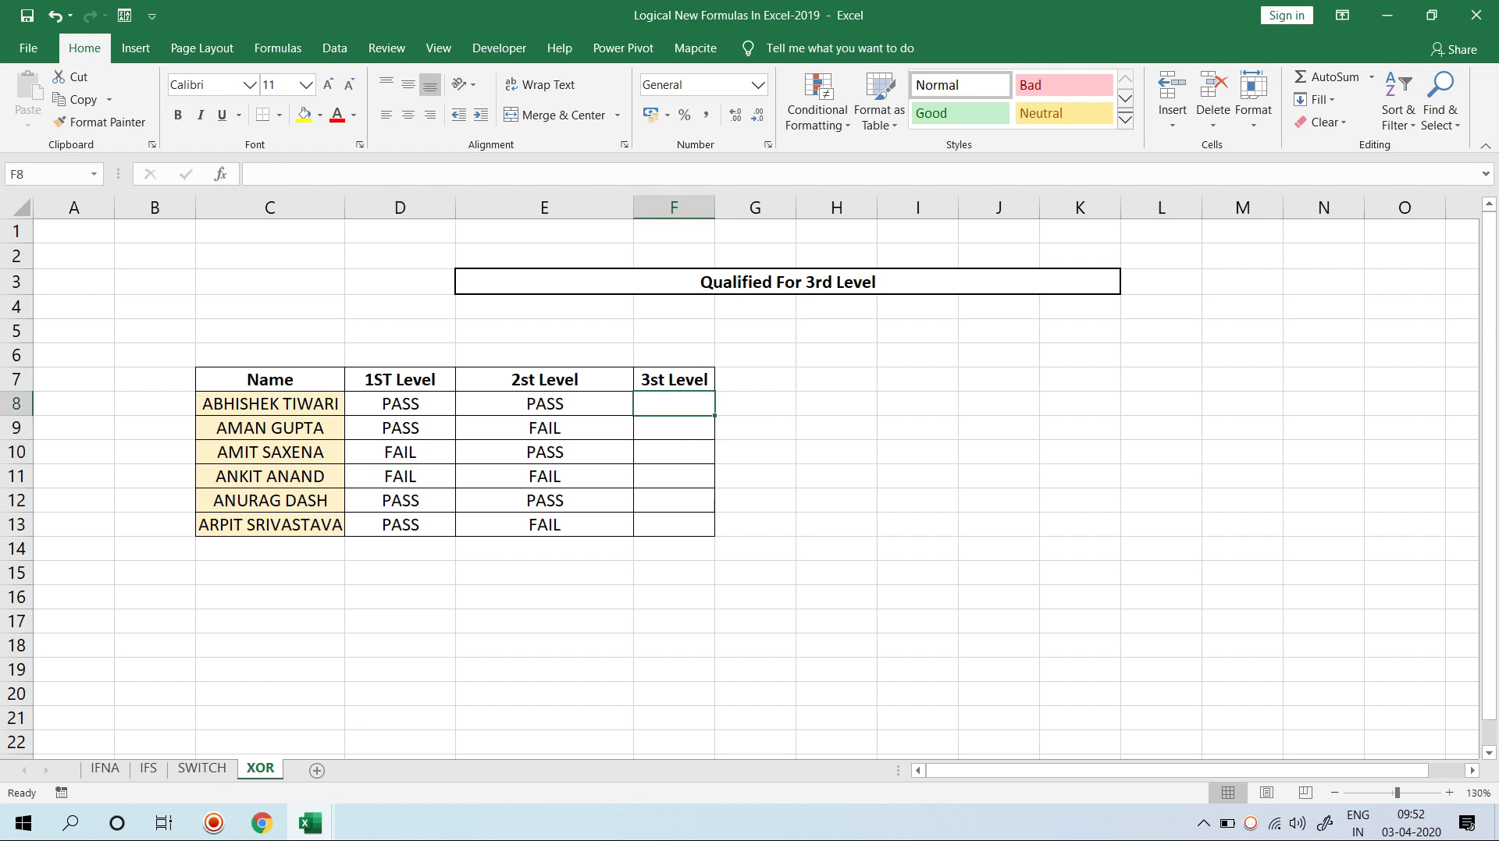
Step: Begin =XOR(D8="Pass",E8= in F8, declining Excel's correction and dismissing the parenthesis warning
text(=)
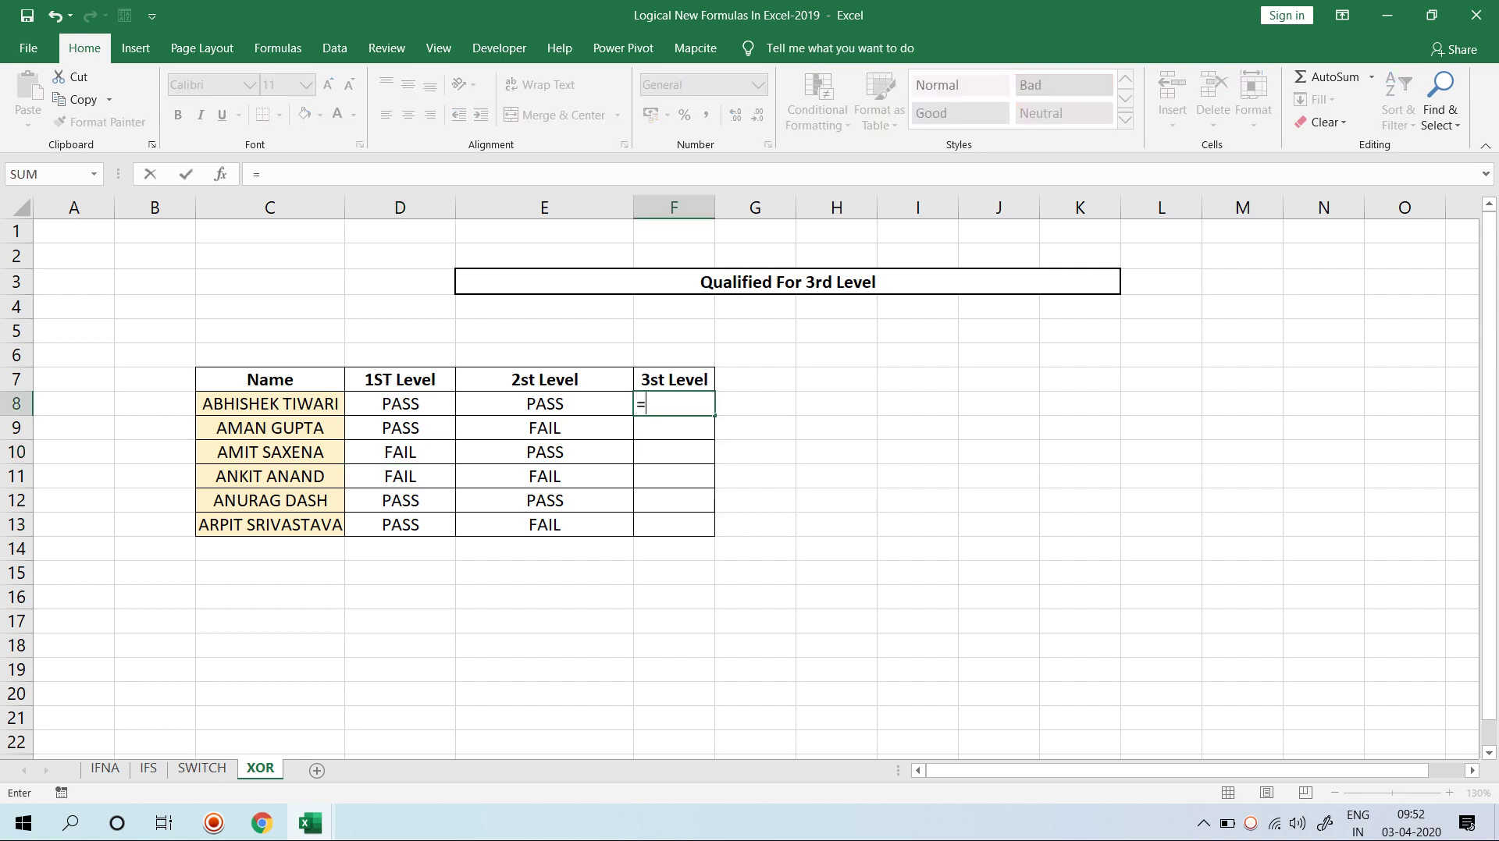
text(xor)
key(Tab)
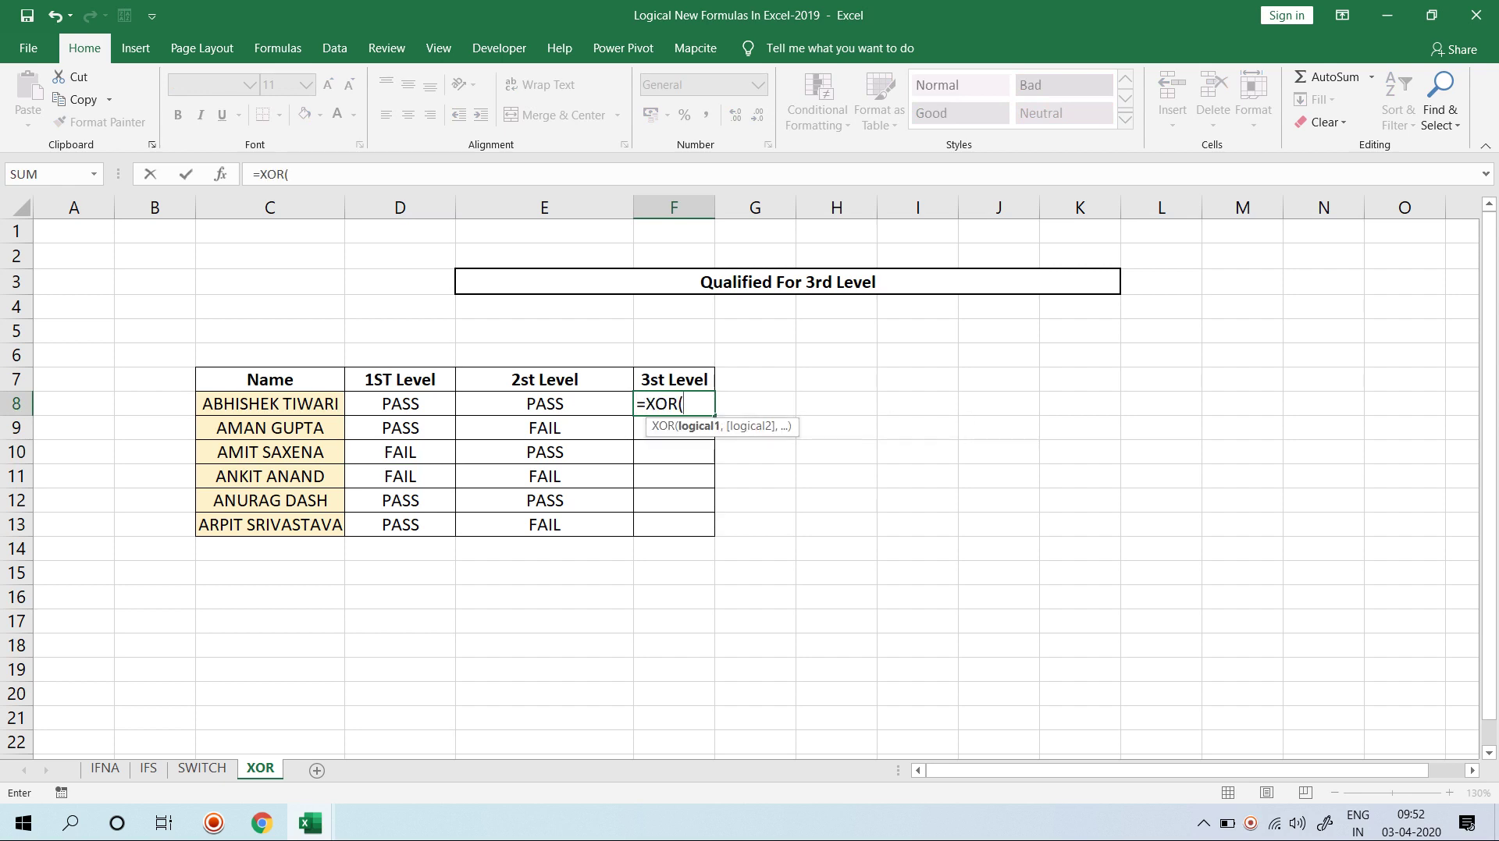
click(399, 404)
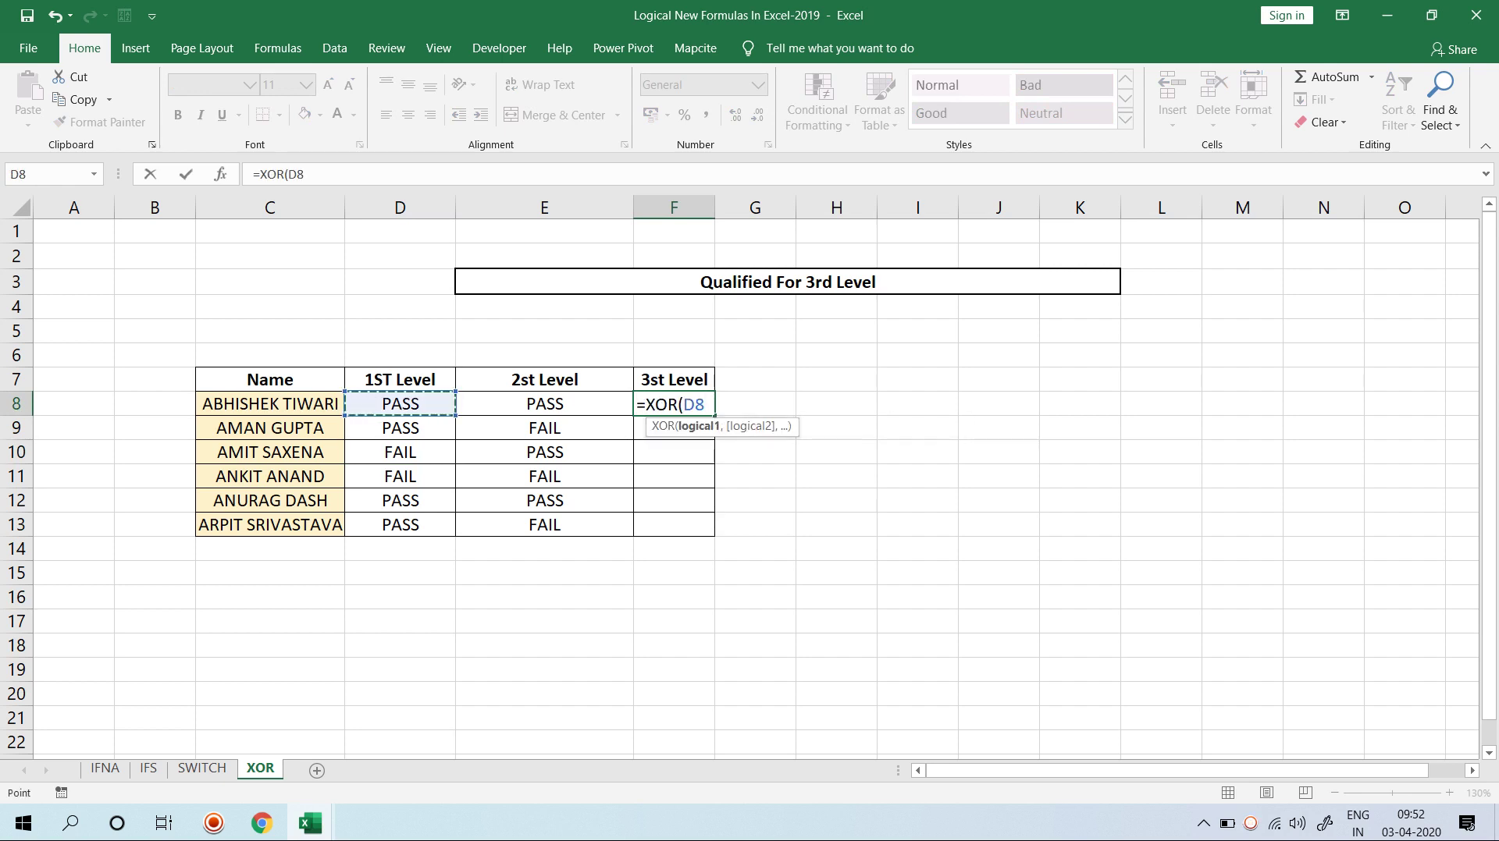
text(="P)
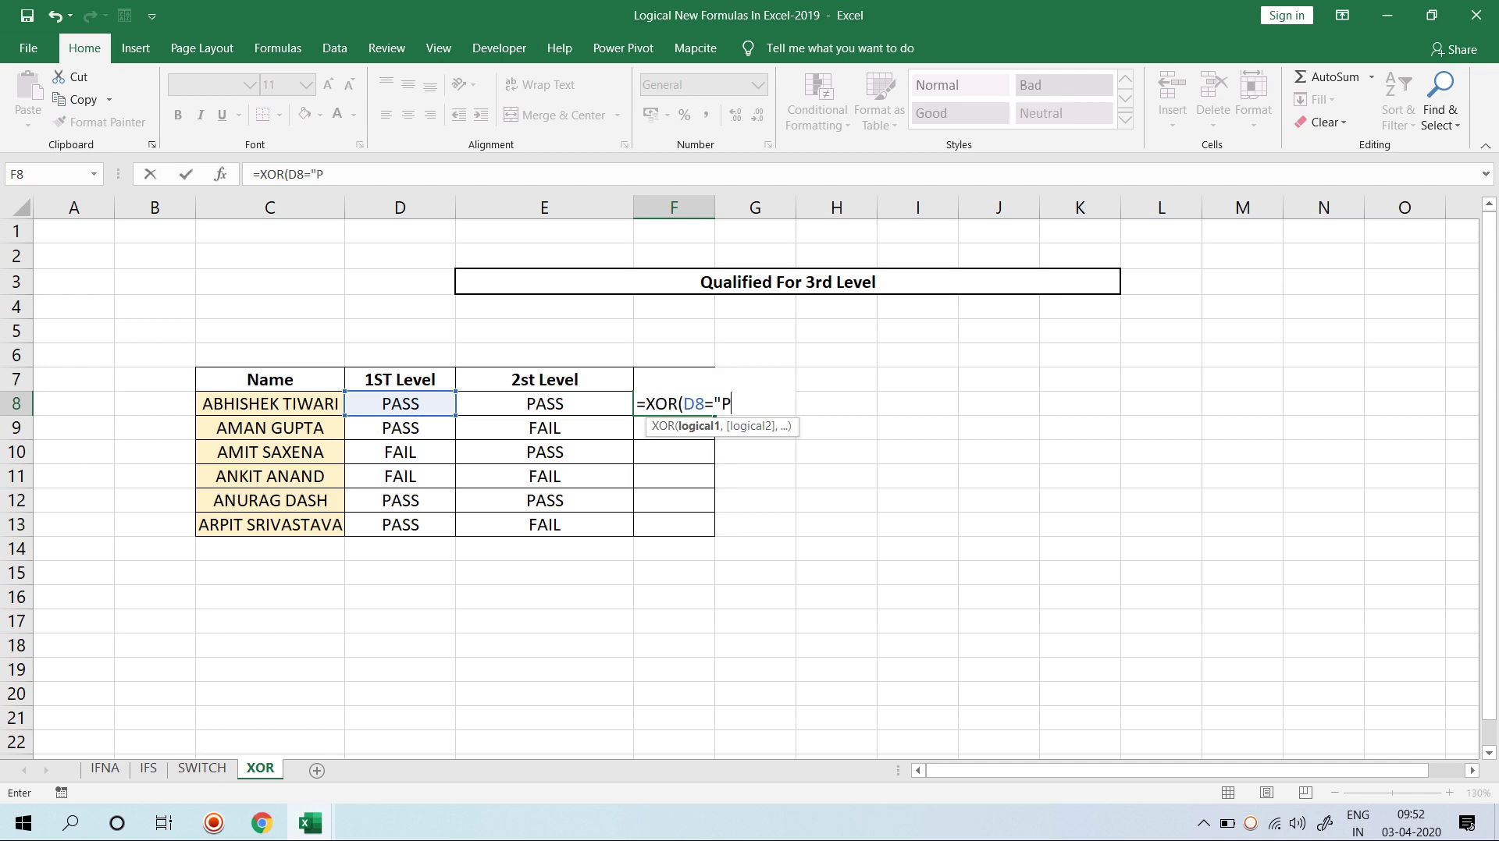
text(ass)
text(",)
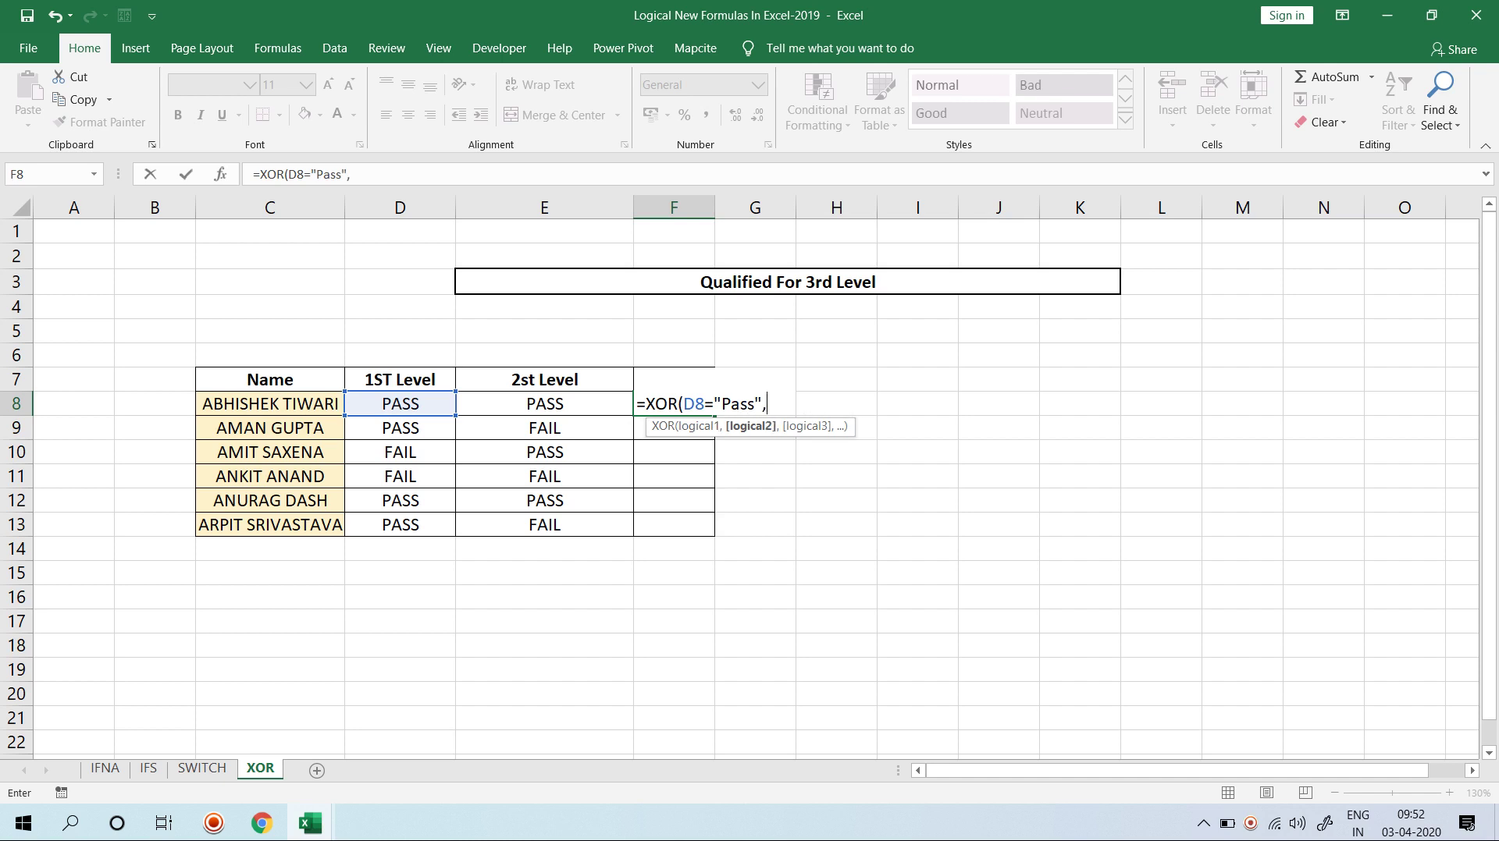
text(E8=)
key(Return)
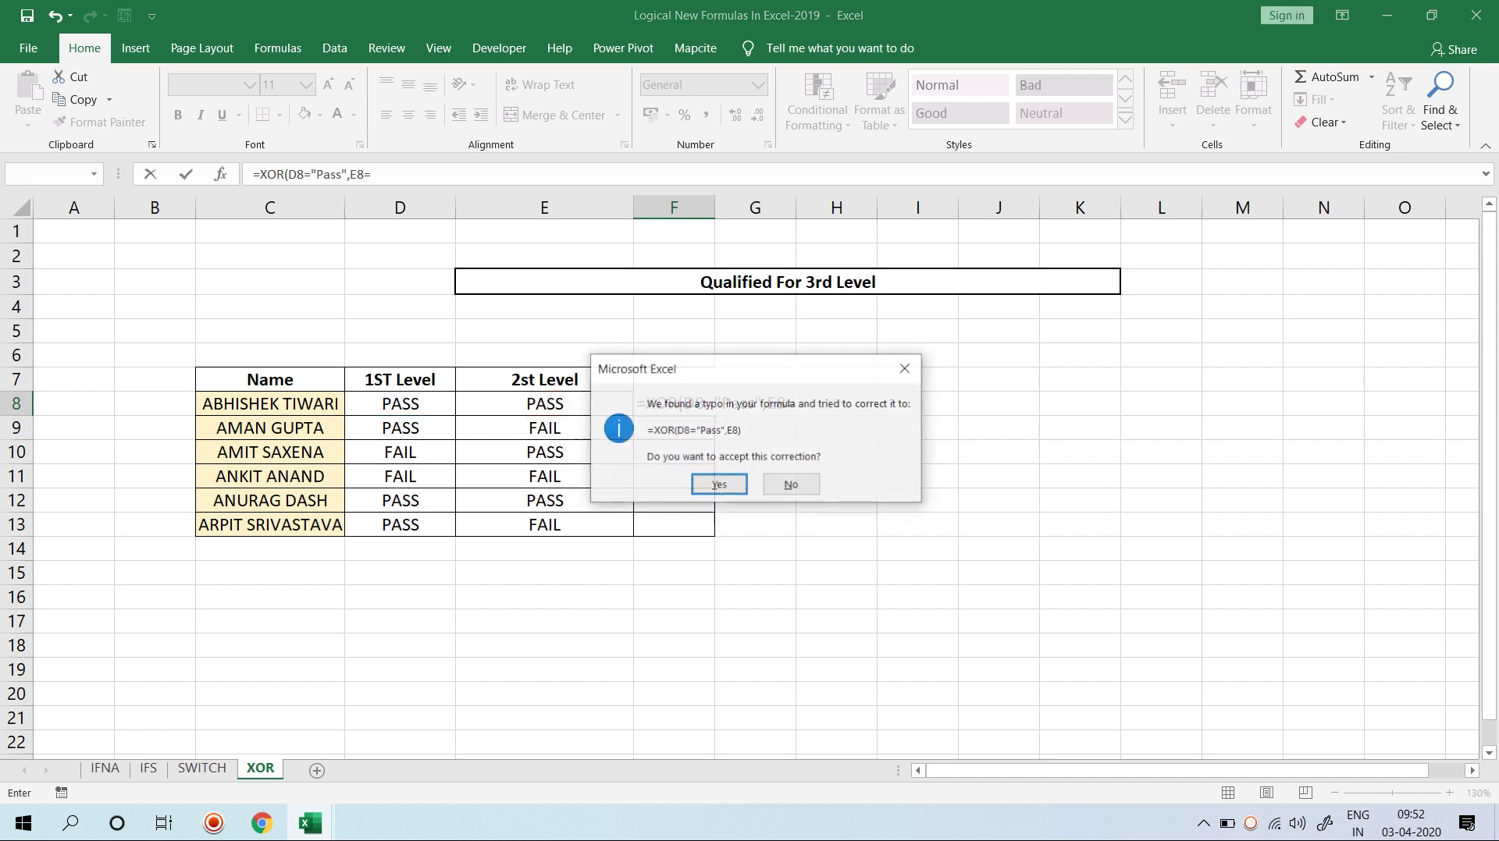
key(Tab)
key(Return)
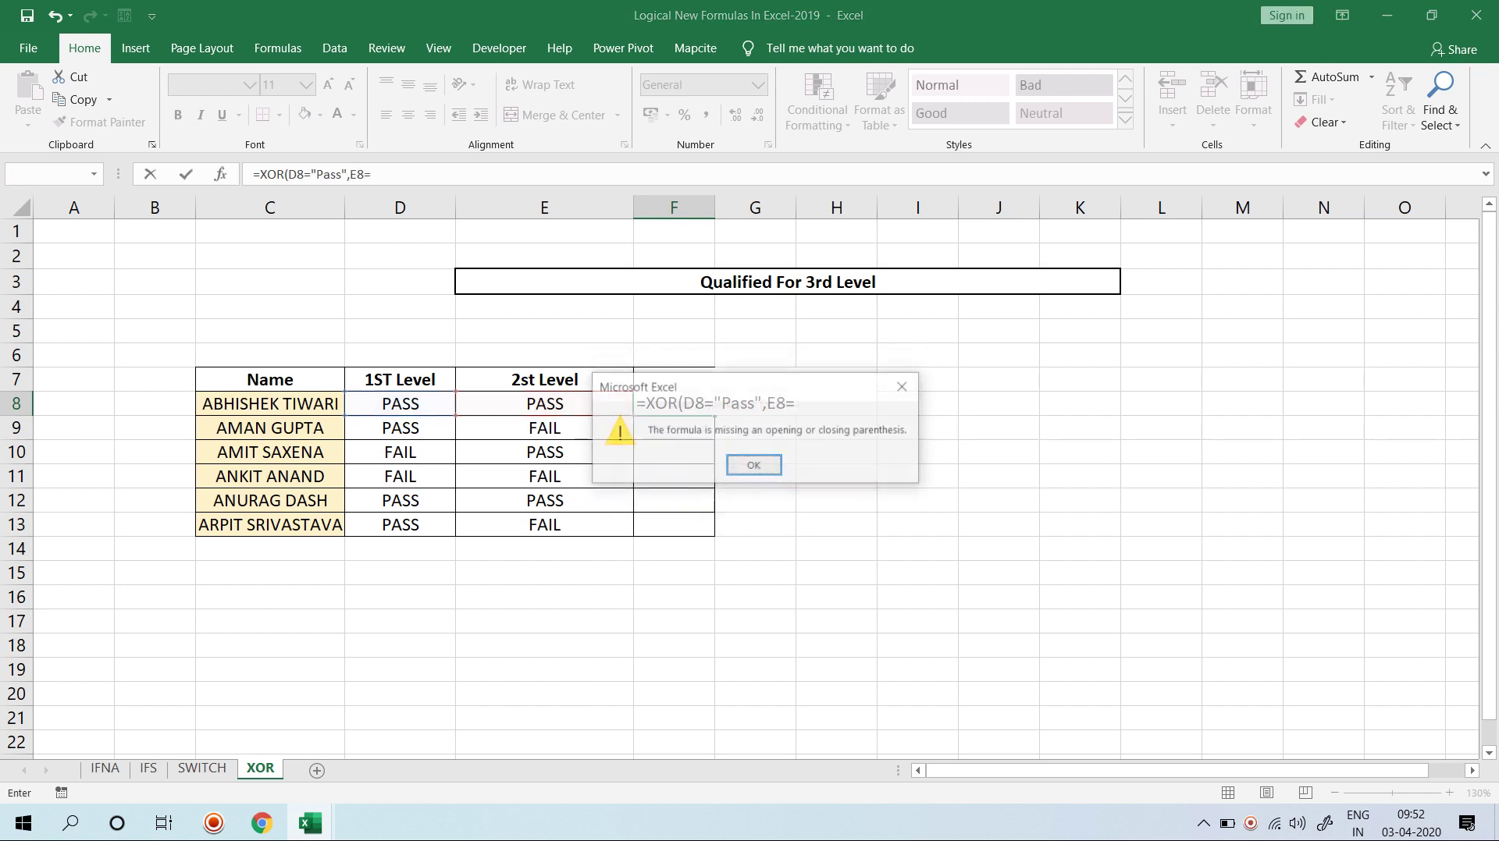
key(Return)
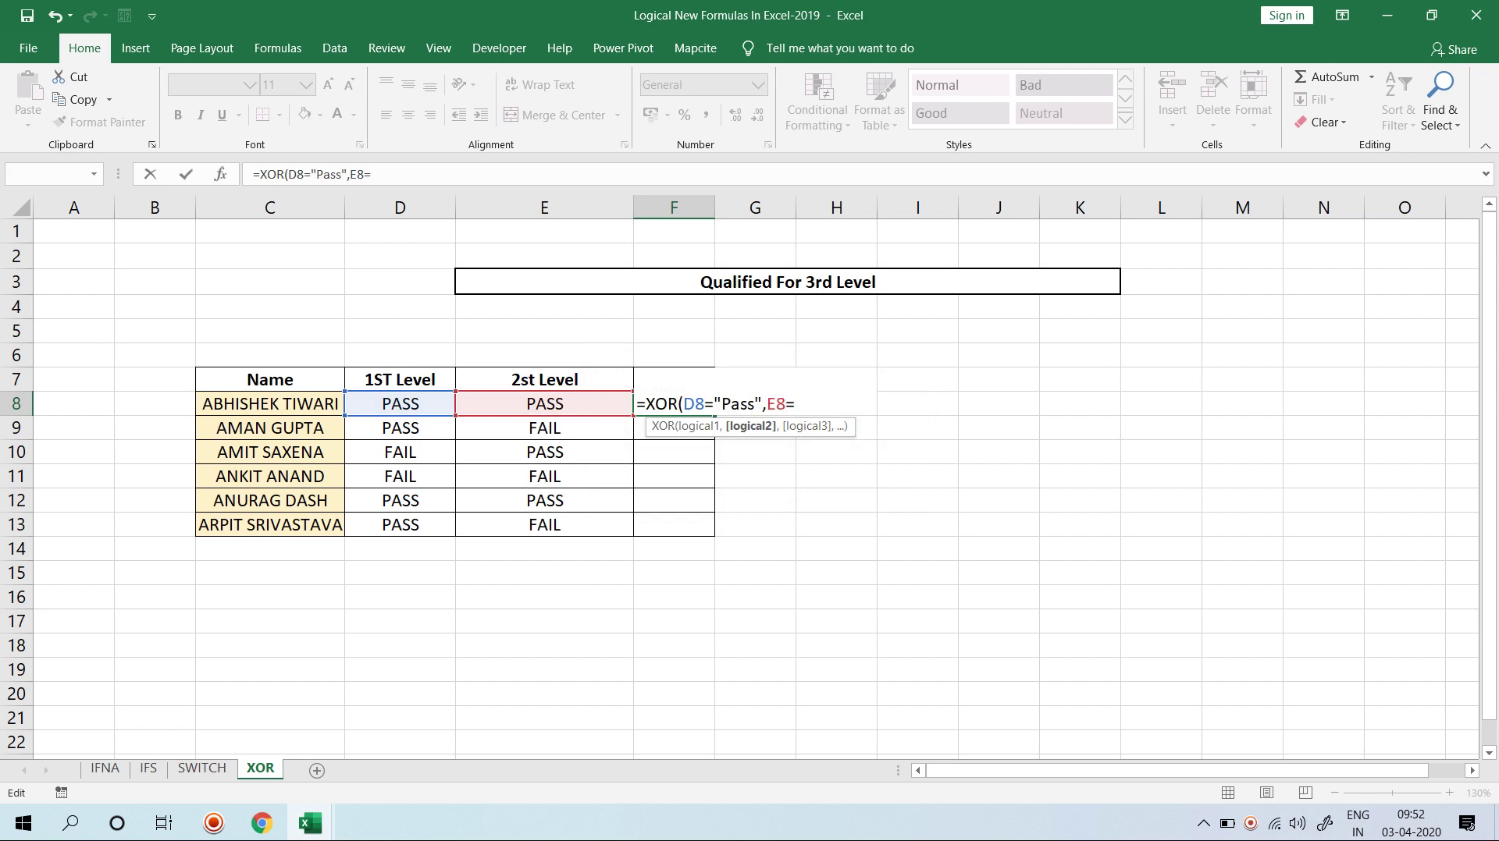
Step: Complete the formula as =XOR(D8="Pass",E8="Pass") in F8, showing FALSE
text("P)
key(BackSpace)
text(p)
key(BackSpace)
text(Pass:)
key(BackSpace)
text("))
key(Return)
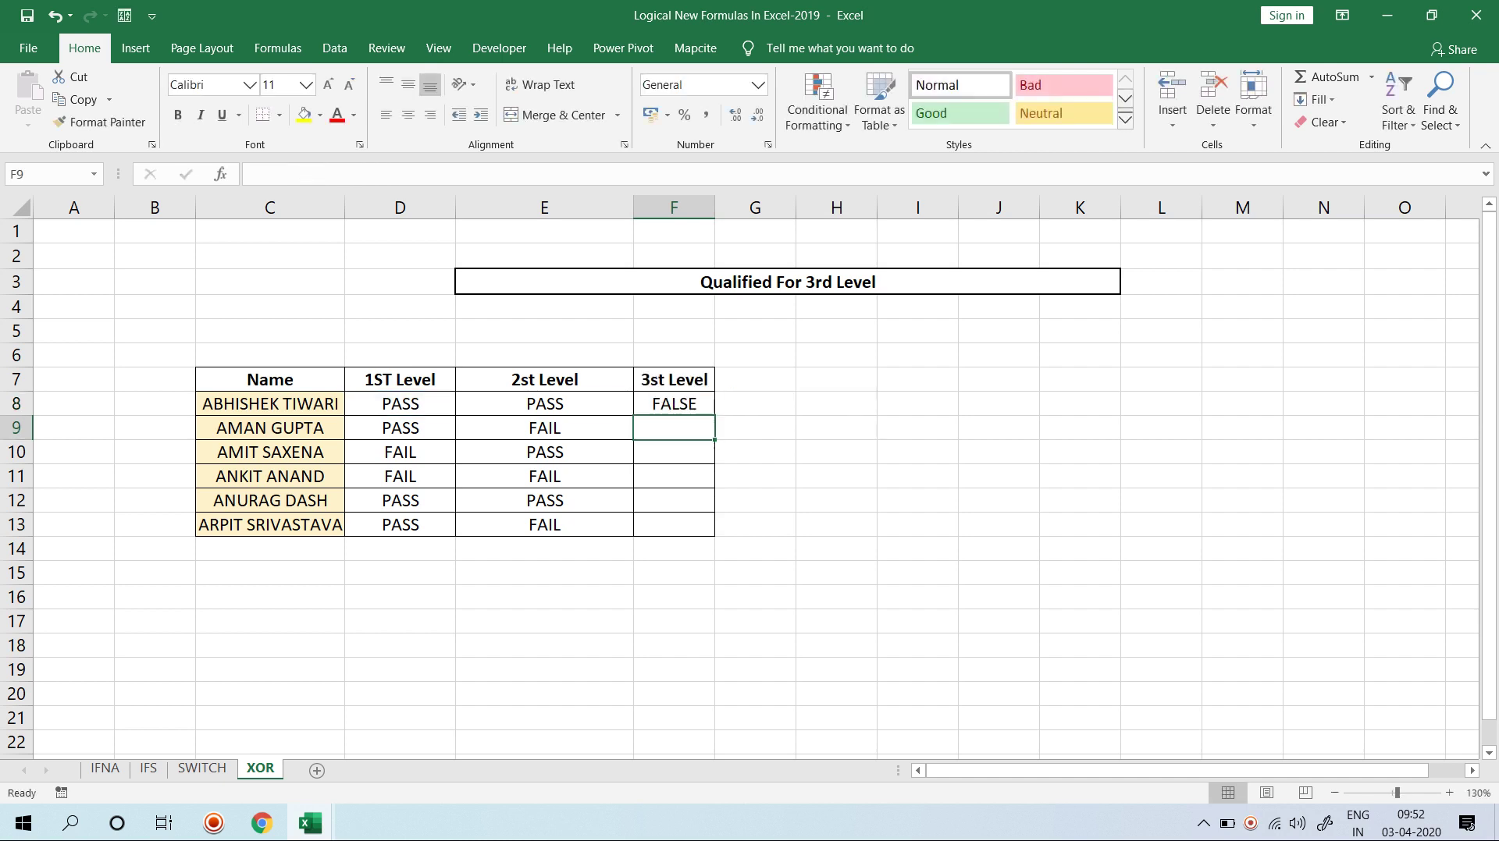
click(674, 404)
drag(714, 415, 686, 531)
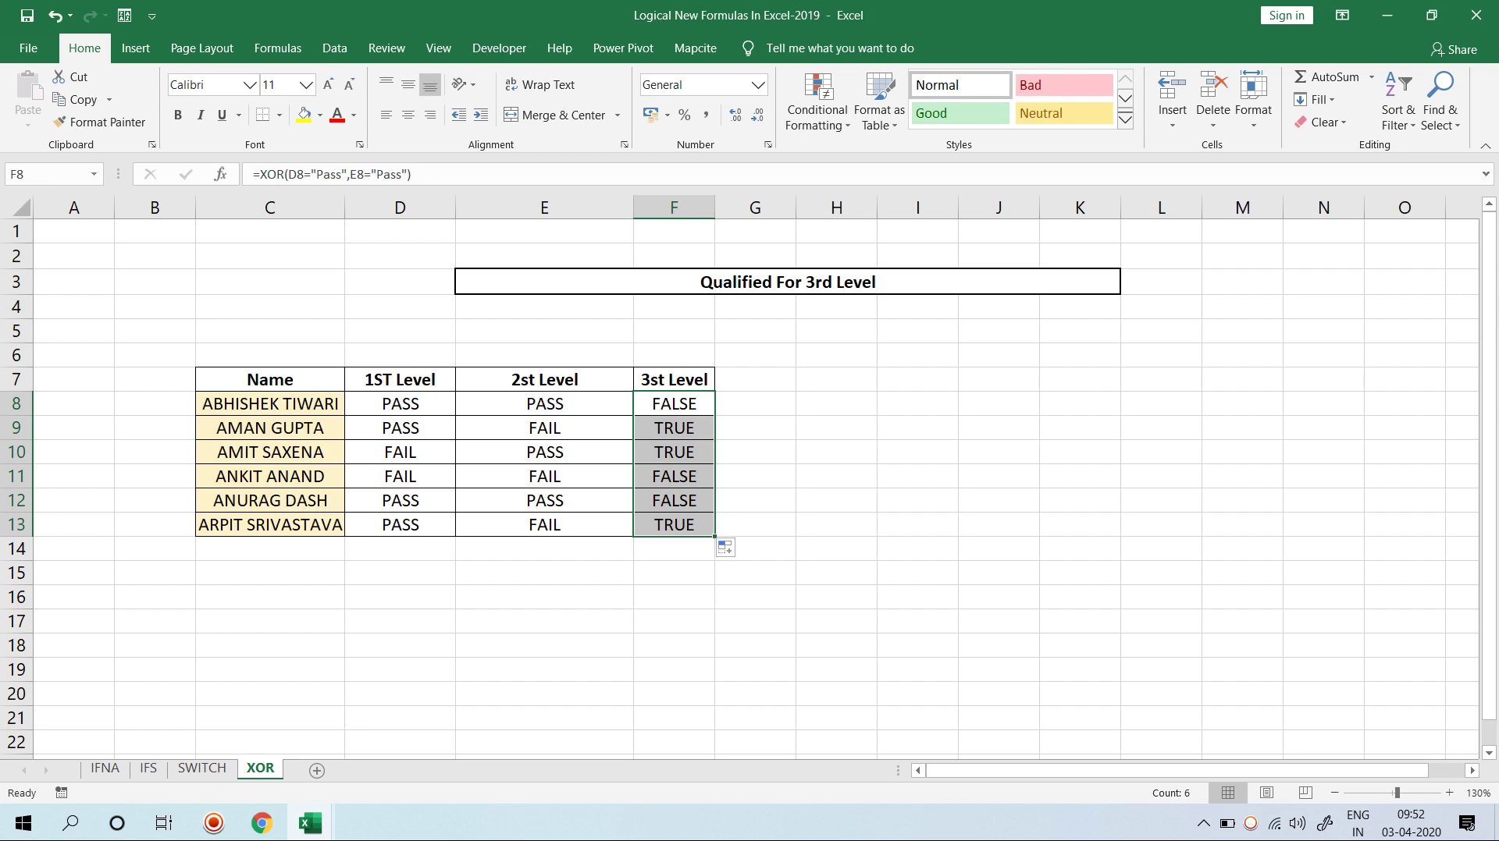
click(674, 403)
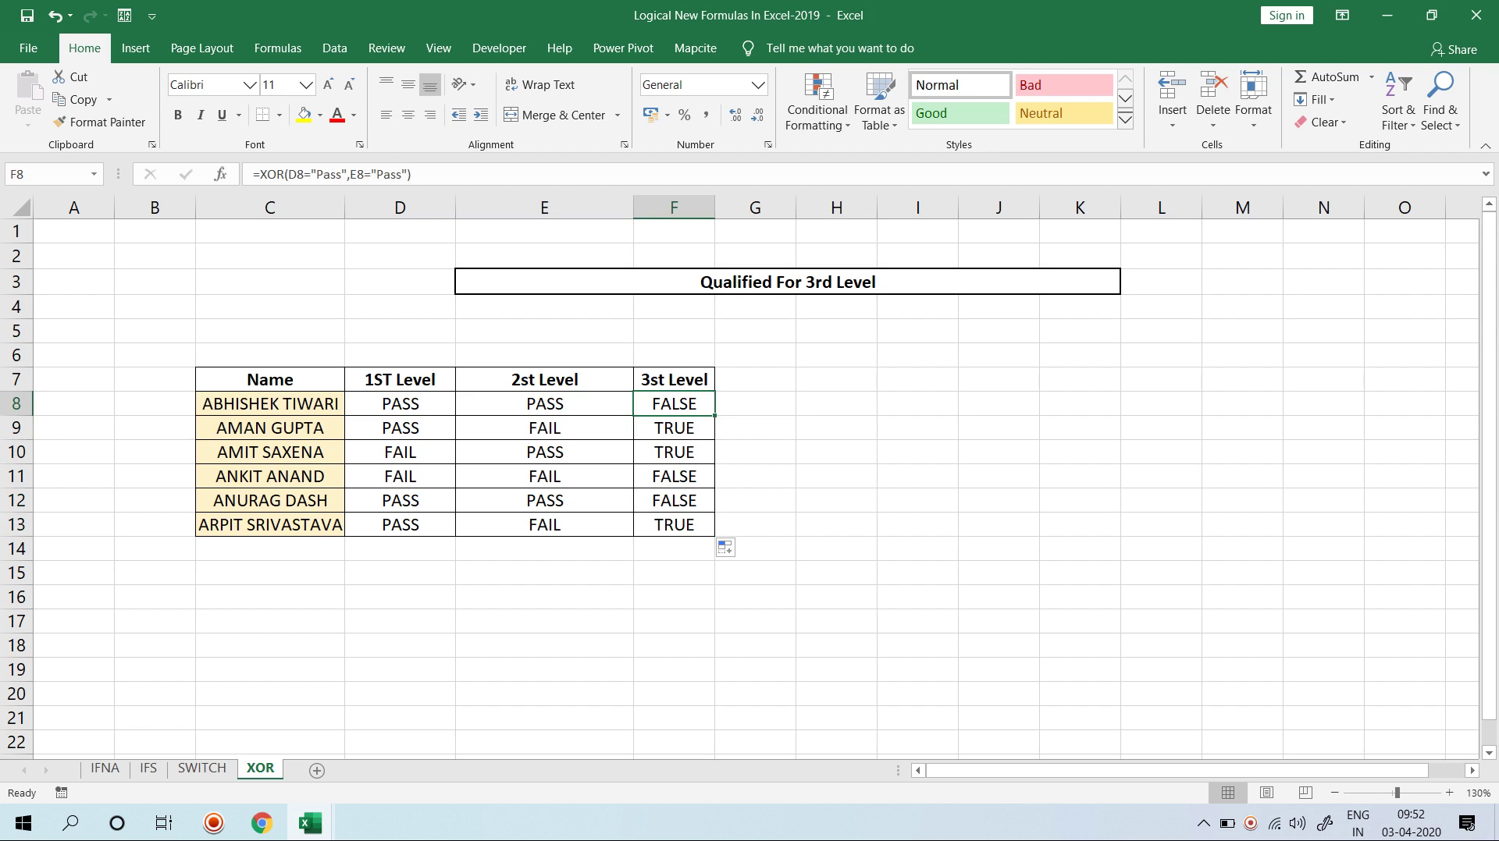
key(Down)
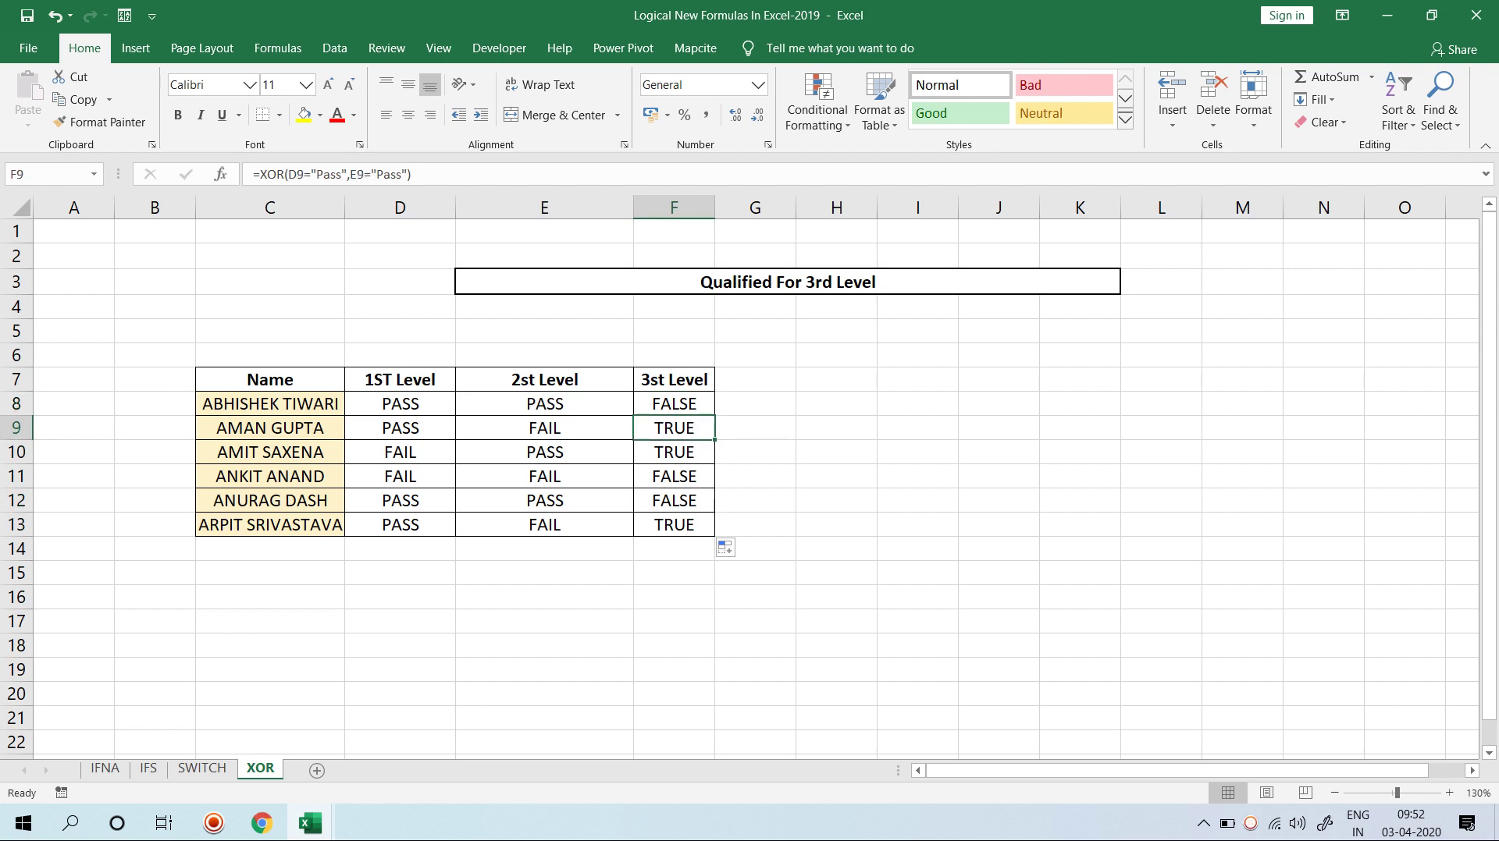
key(Left)
key(Left)
key(Right)
key(Right)
key(Left)
key(Down)
key(Left)
key(Right)
key(Right)
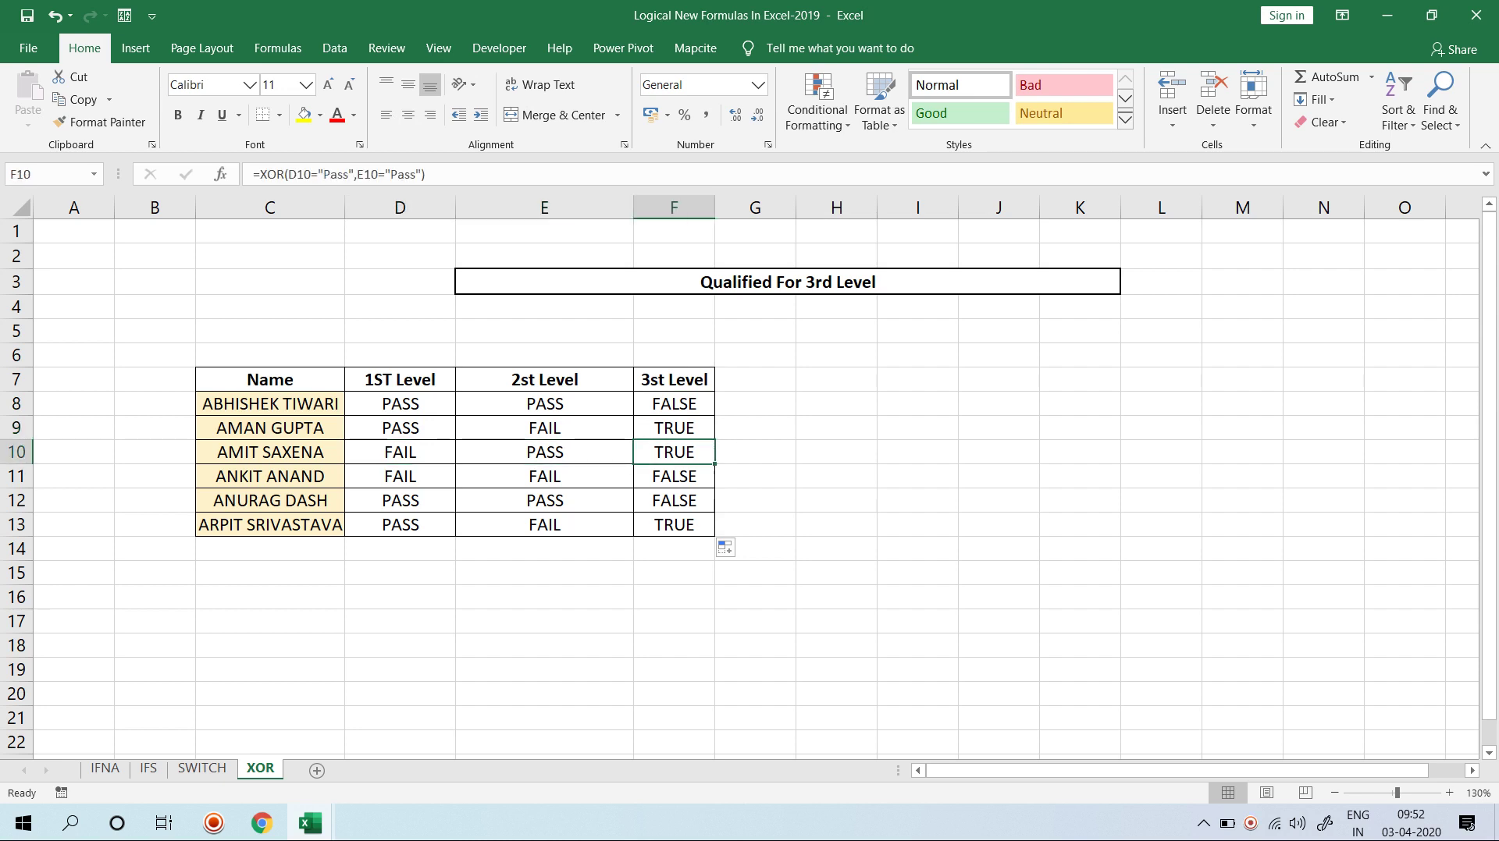
key(Left)
key(Left)
key(Down)
key(Right)
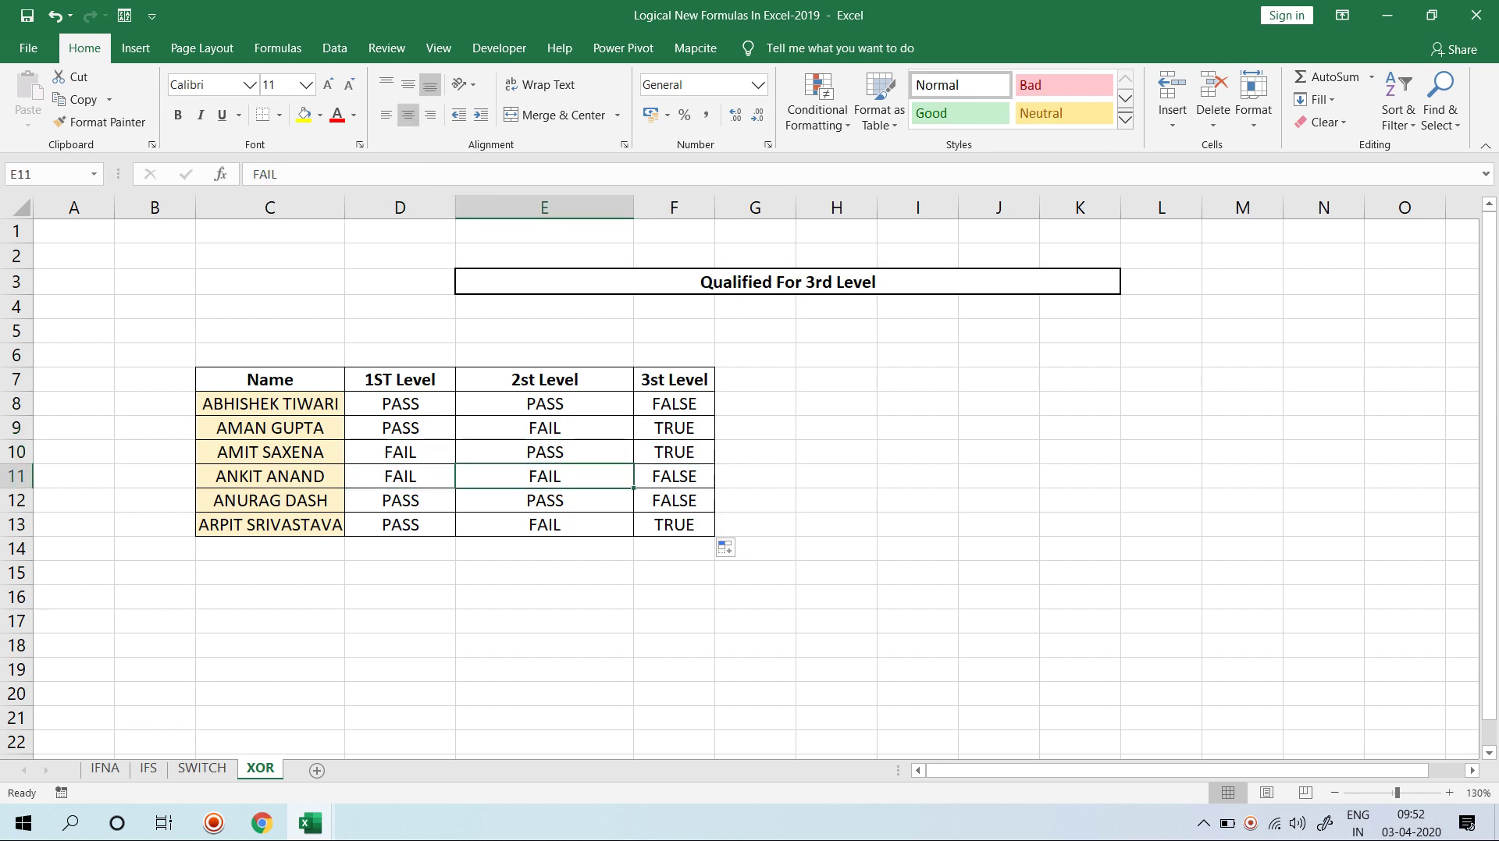
key(Right)
key(Down)
key(Left)
key(Left)
key(Right)
key(Right)
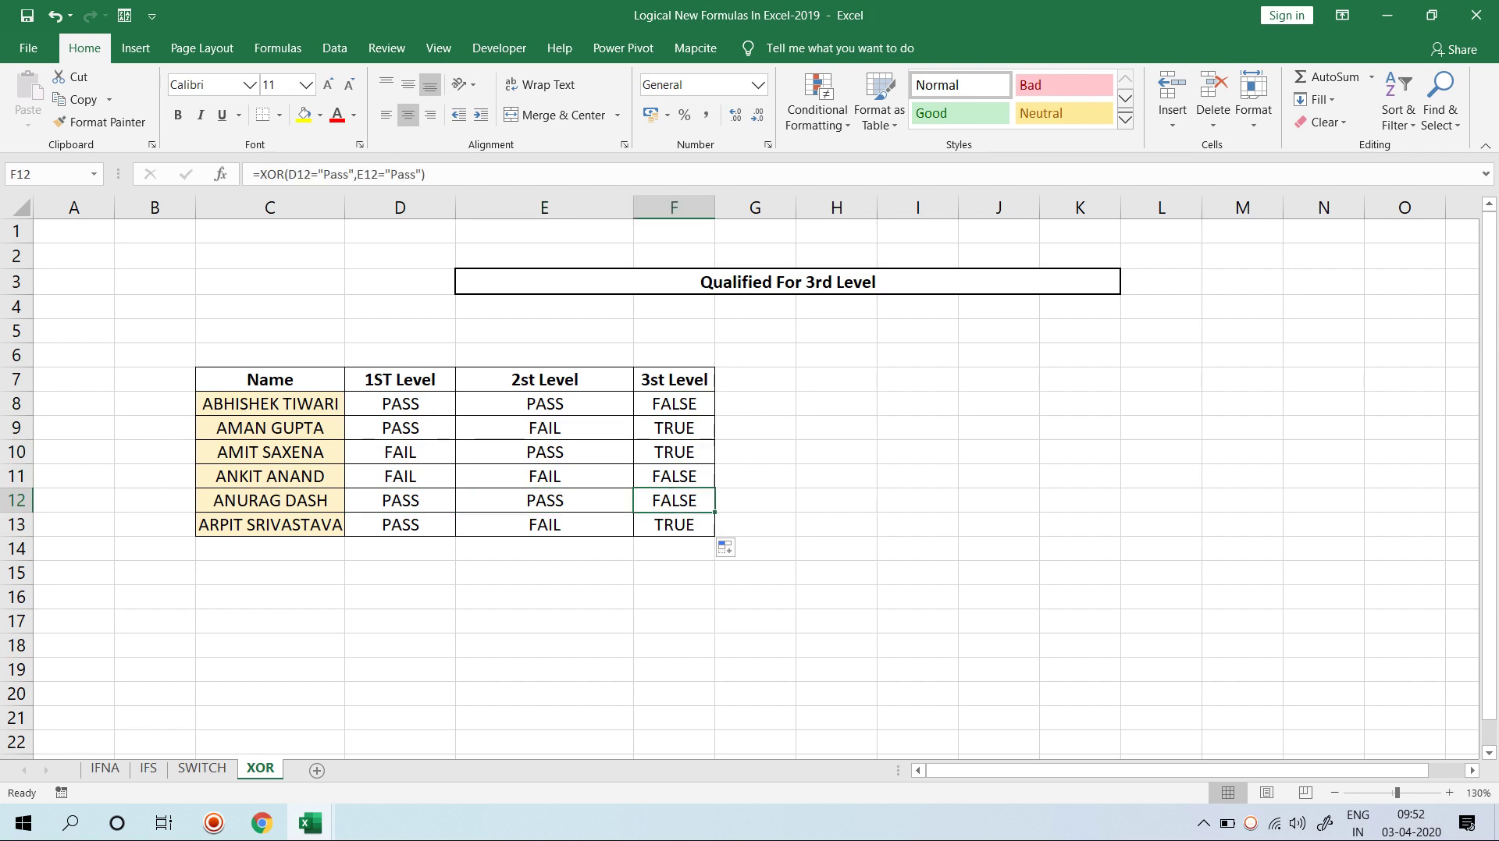
key(Down)
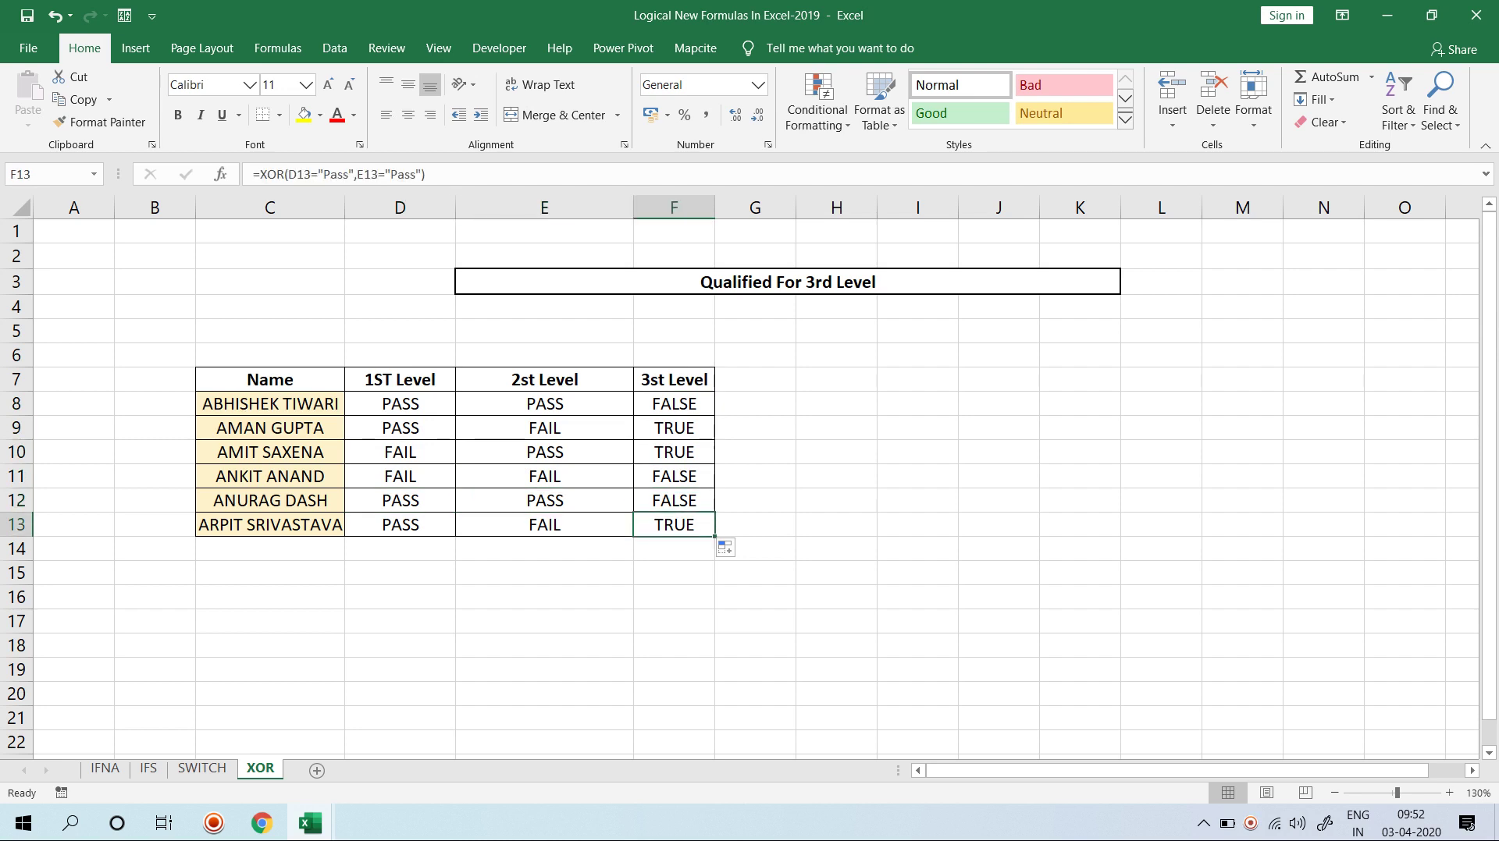
key(Up)
key(Up)
key(Up)
key(Up)
key(Up)
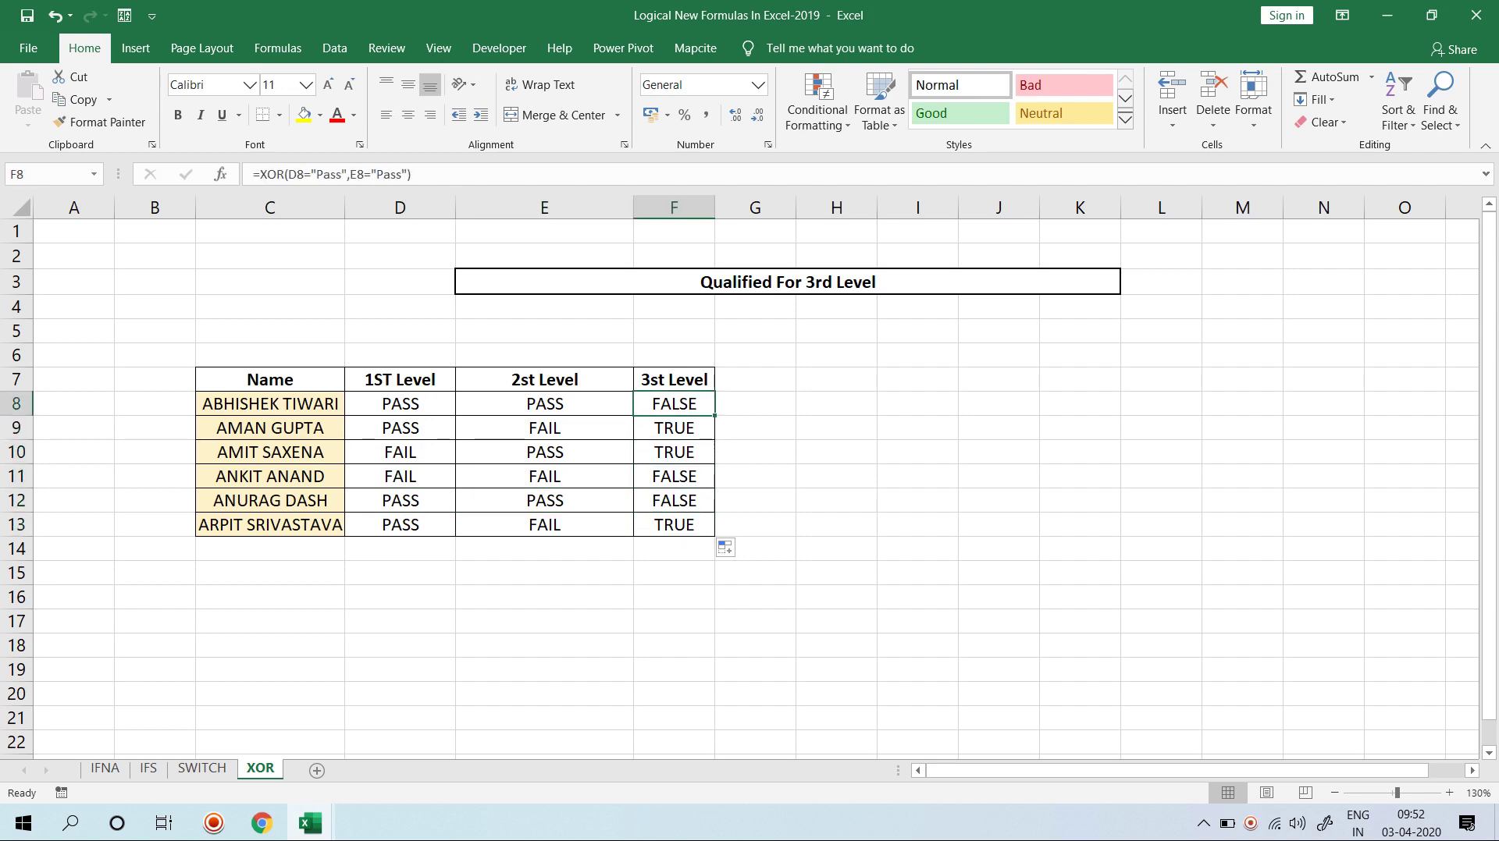
key(Right)
Step: Start an IF on F8 in G8 with the message "Not Required To 3st Level"
text(=if)
key(Tab)
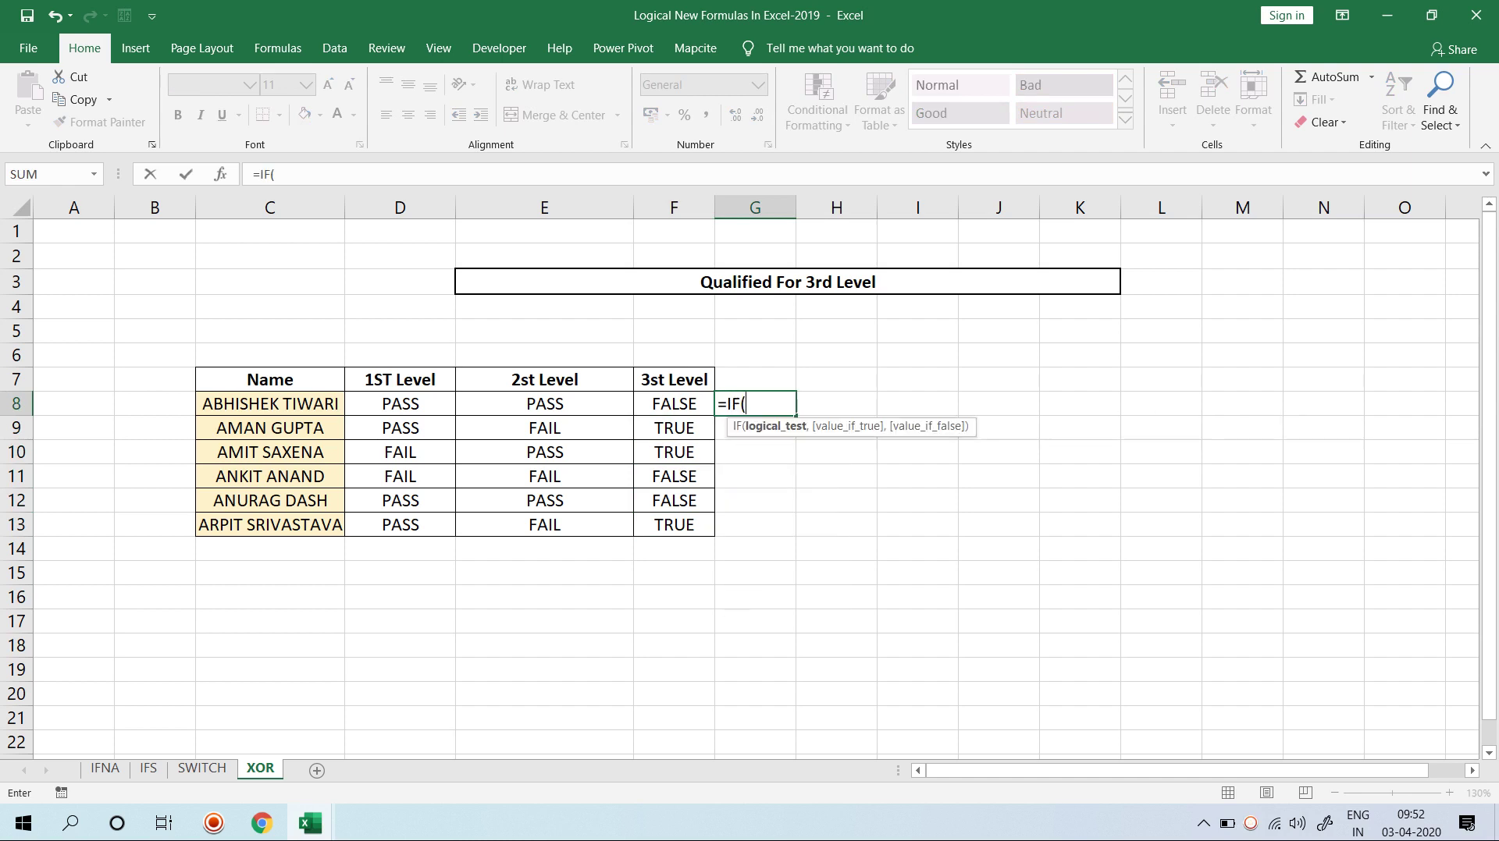
key(Left)
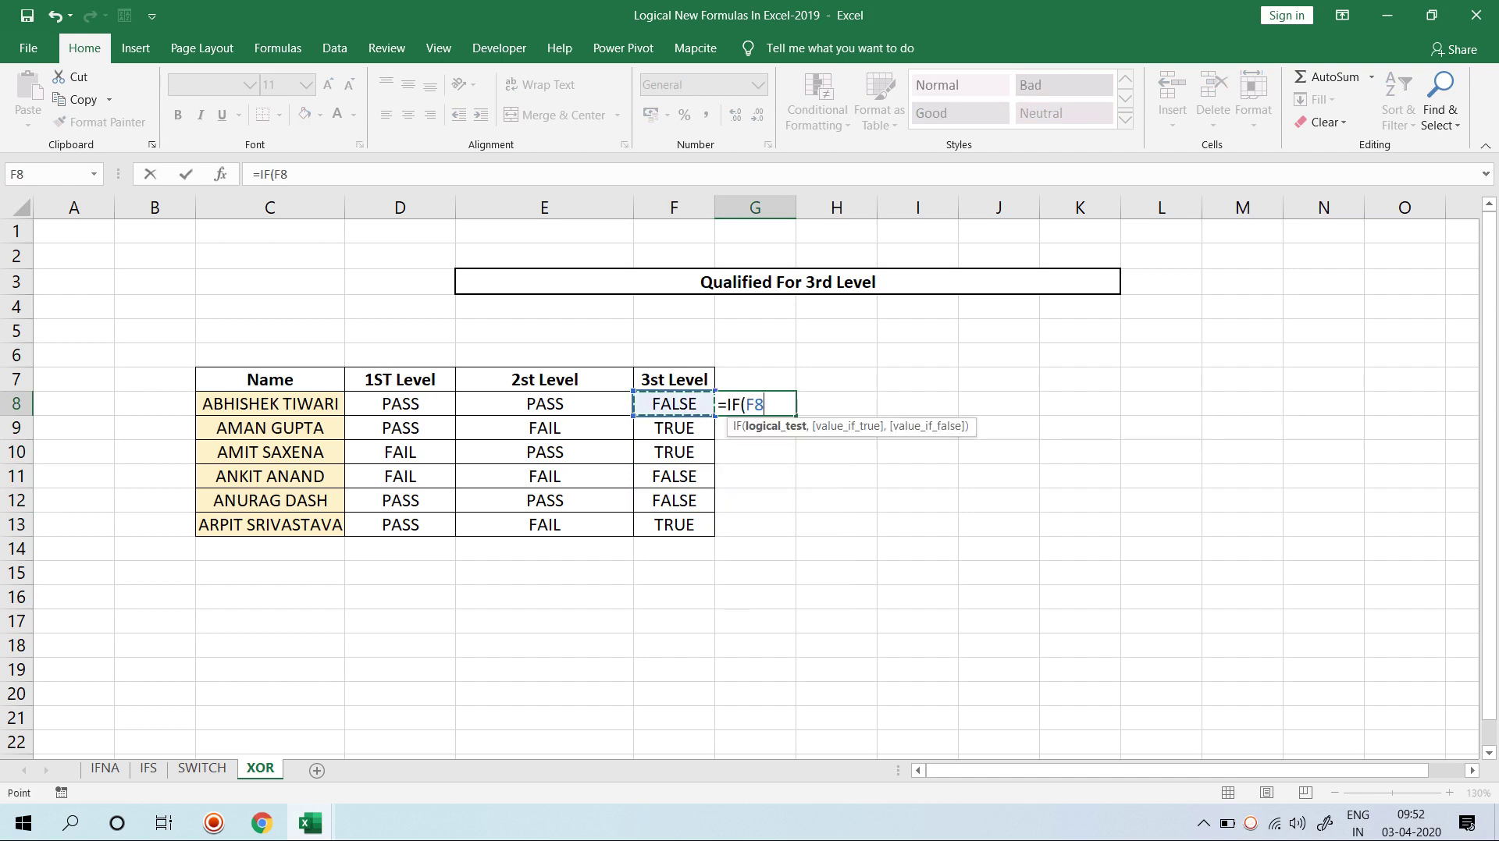
text(,"N)
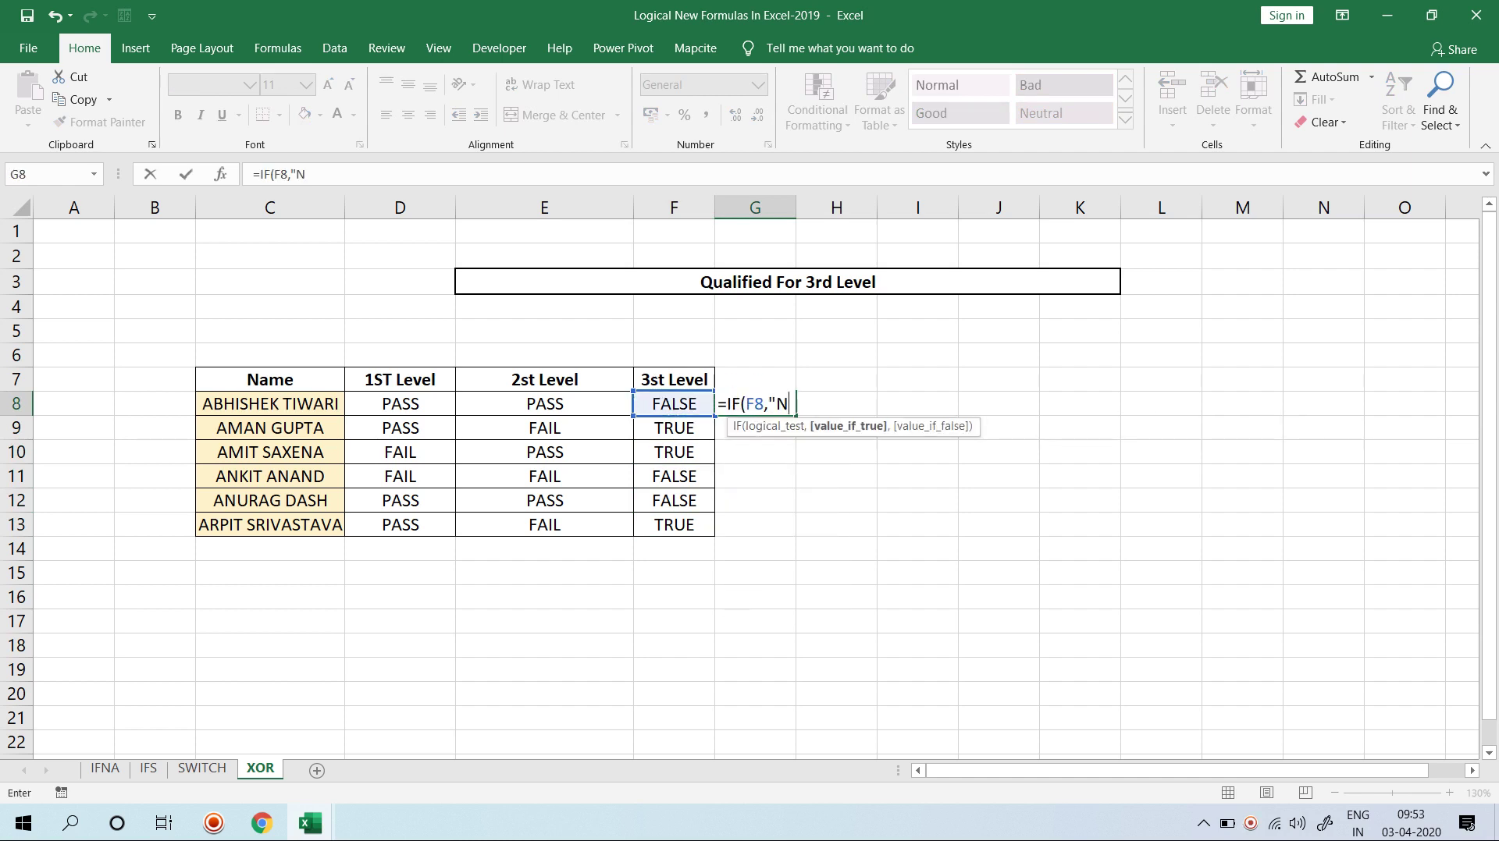
text(ot Req)
text(uired T)
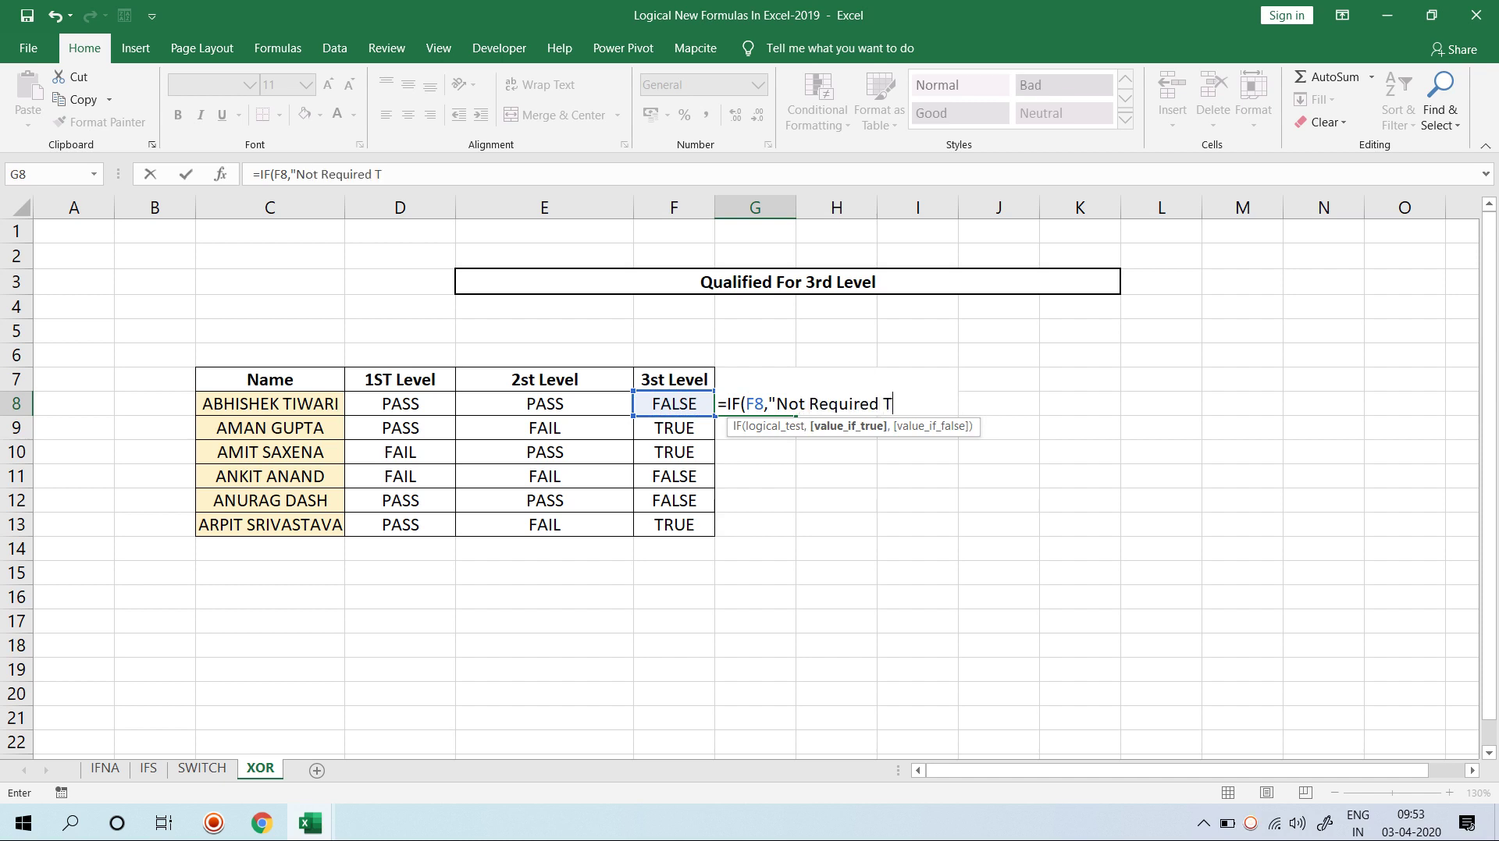
text(o L)
key(BackSpace)
text(32)
key(BackSpace)
text(st L)
text(evel)
text(",)
key(Left)
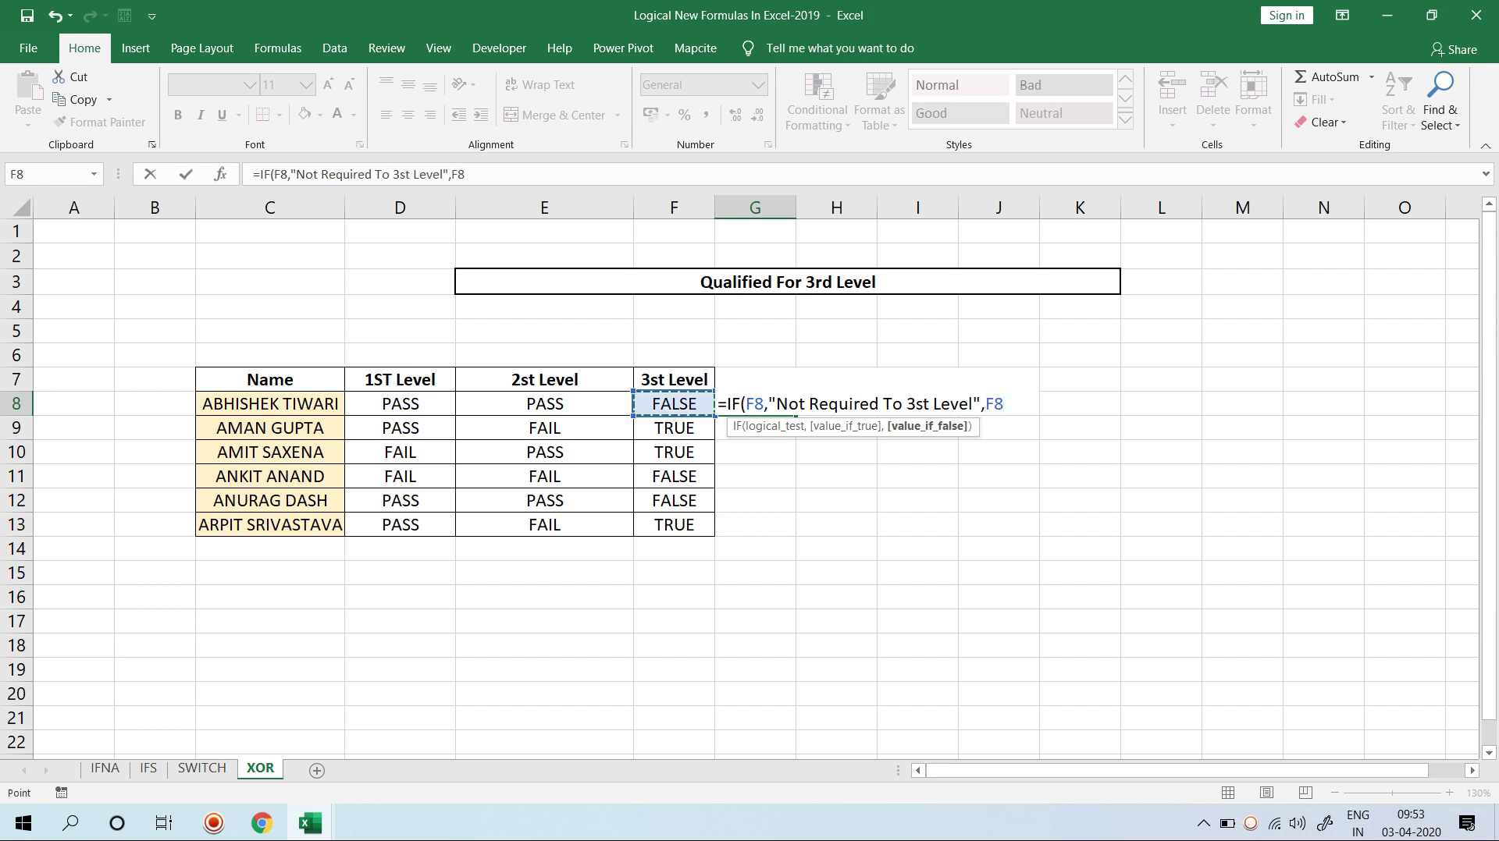
key(BackSpace)
key(BackSpace)
key(BackSpace)
key(BackSpace)
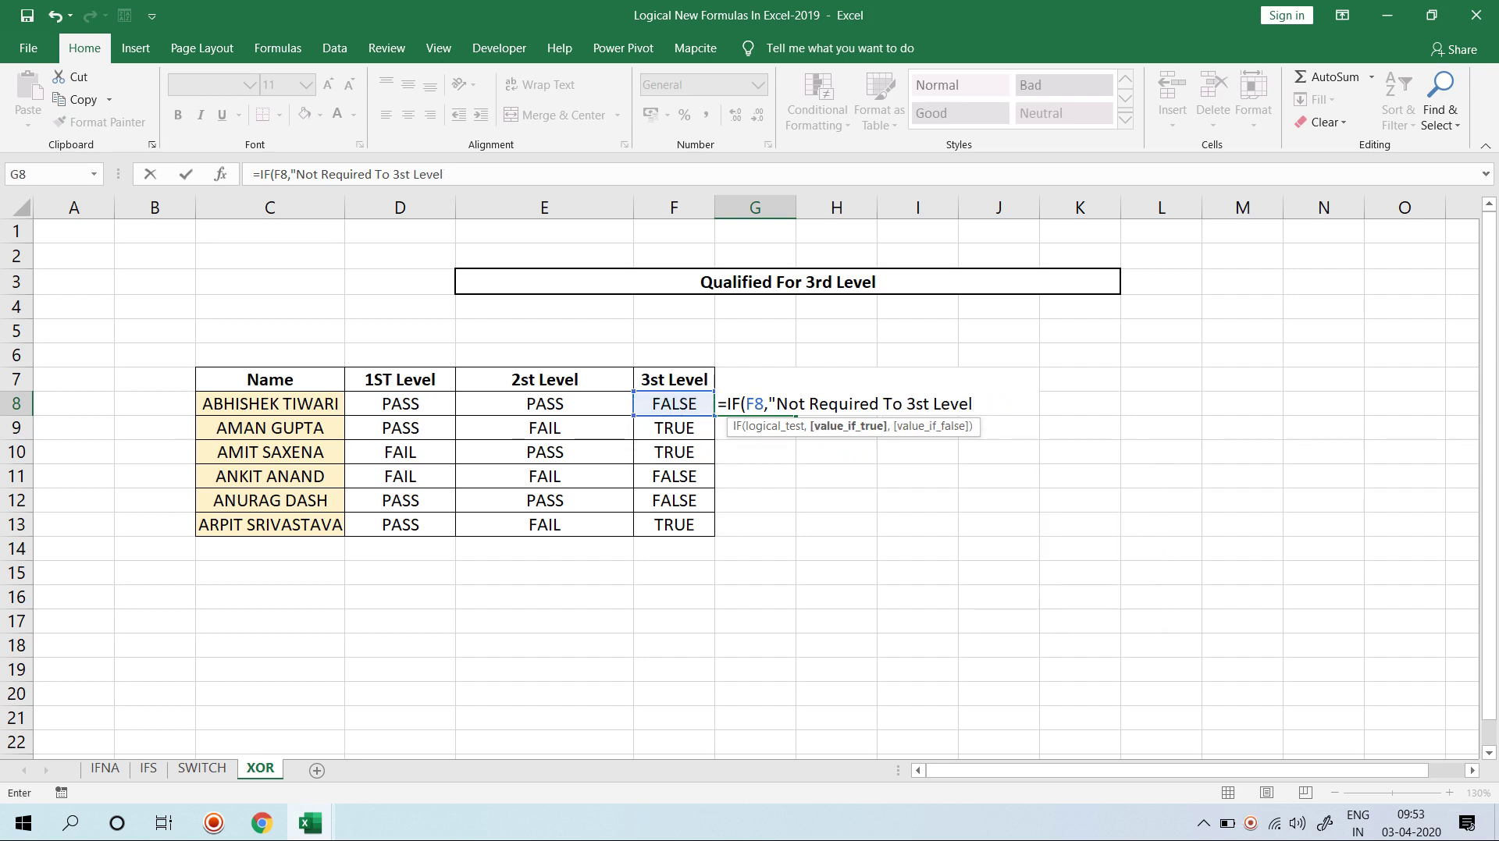
text(",)
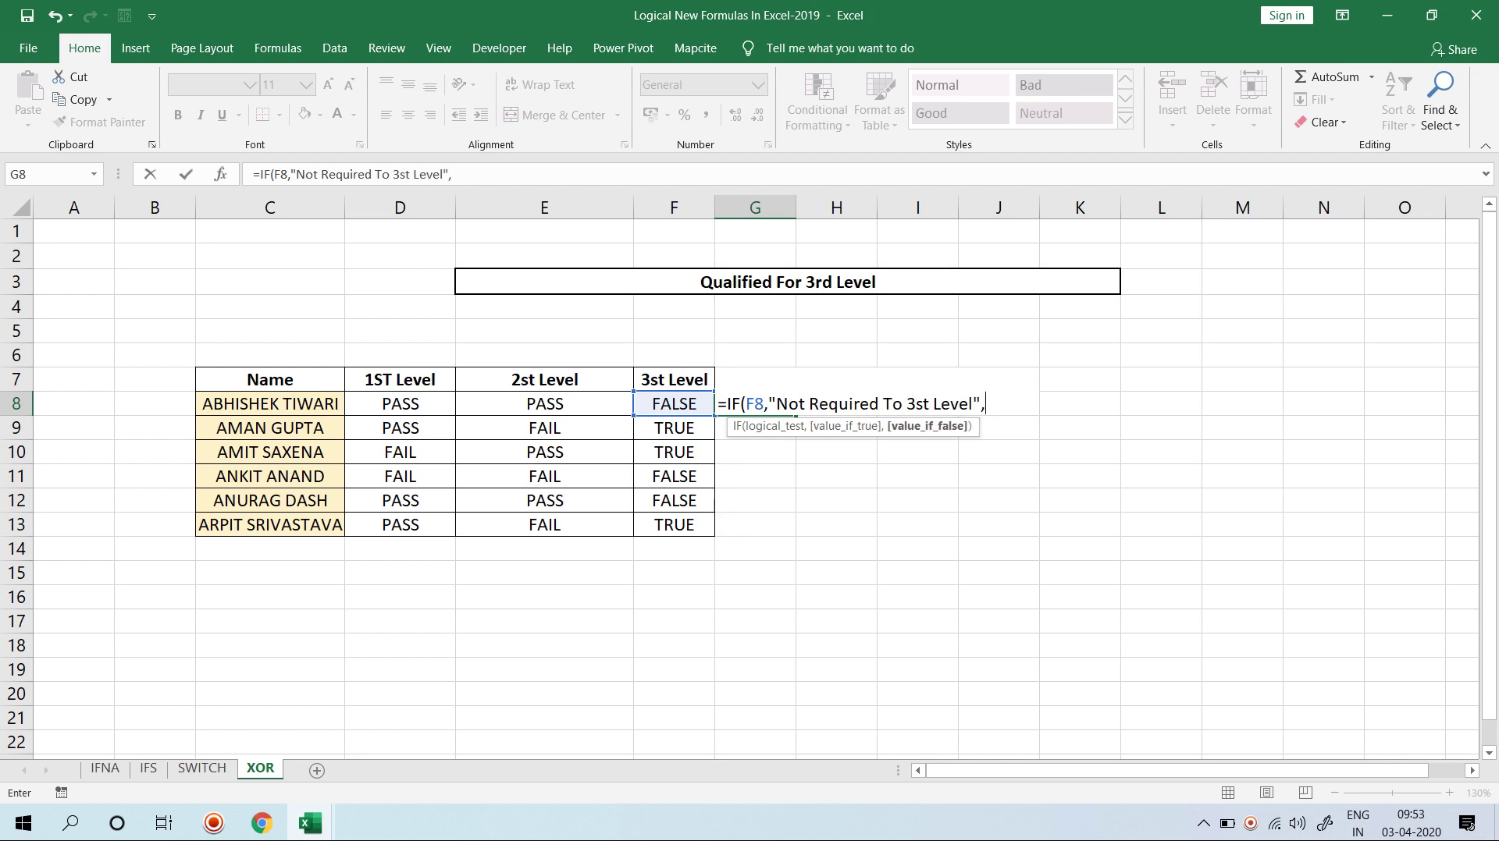
Step: Insert "You Required To 3st Level" as the TRUE message and enter the IF formula in G8
click(767, 404)
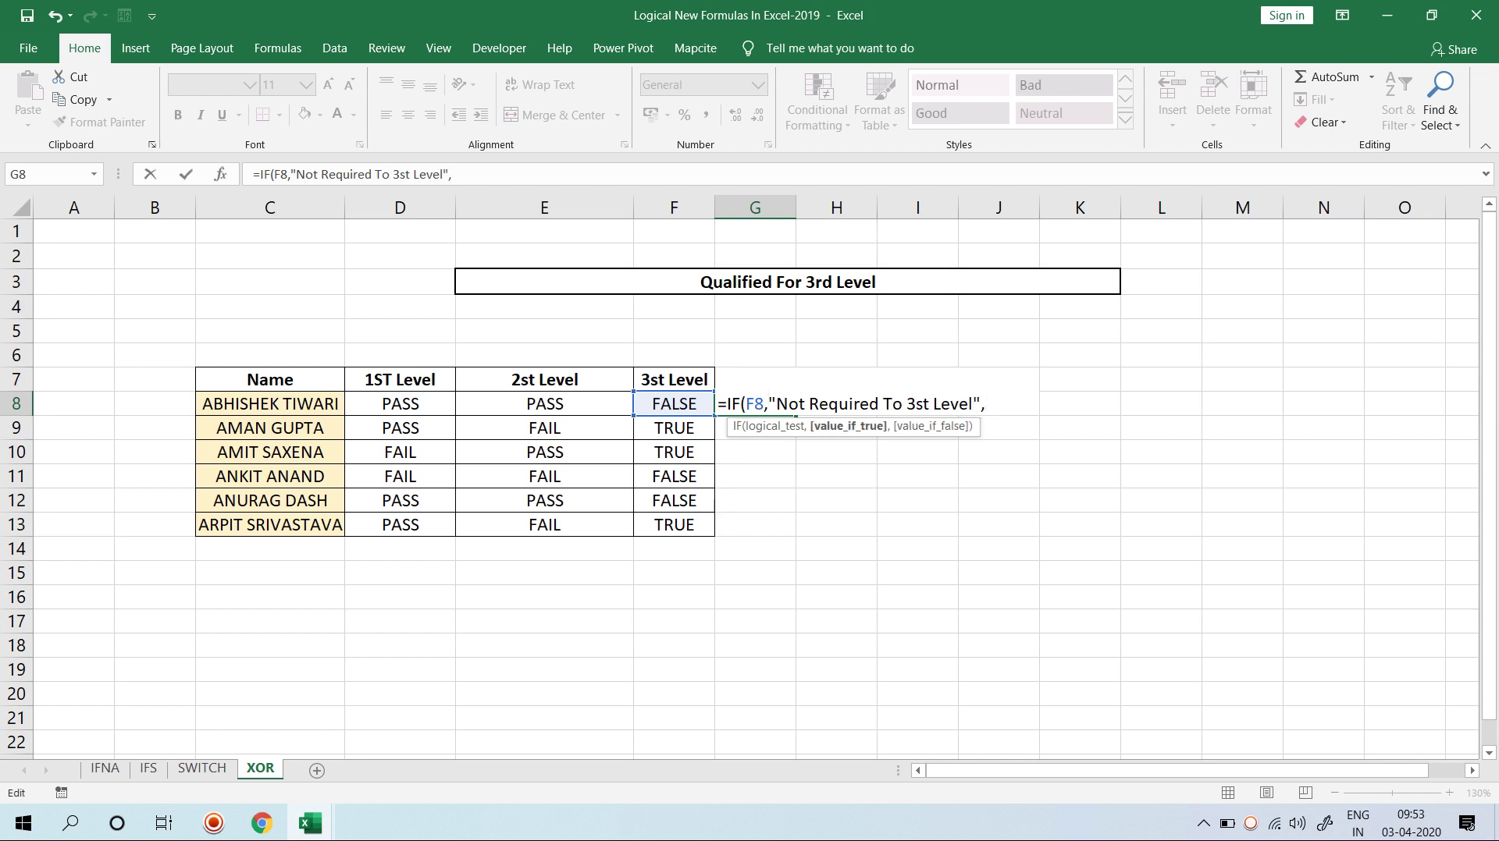
text(")
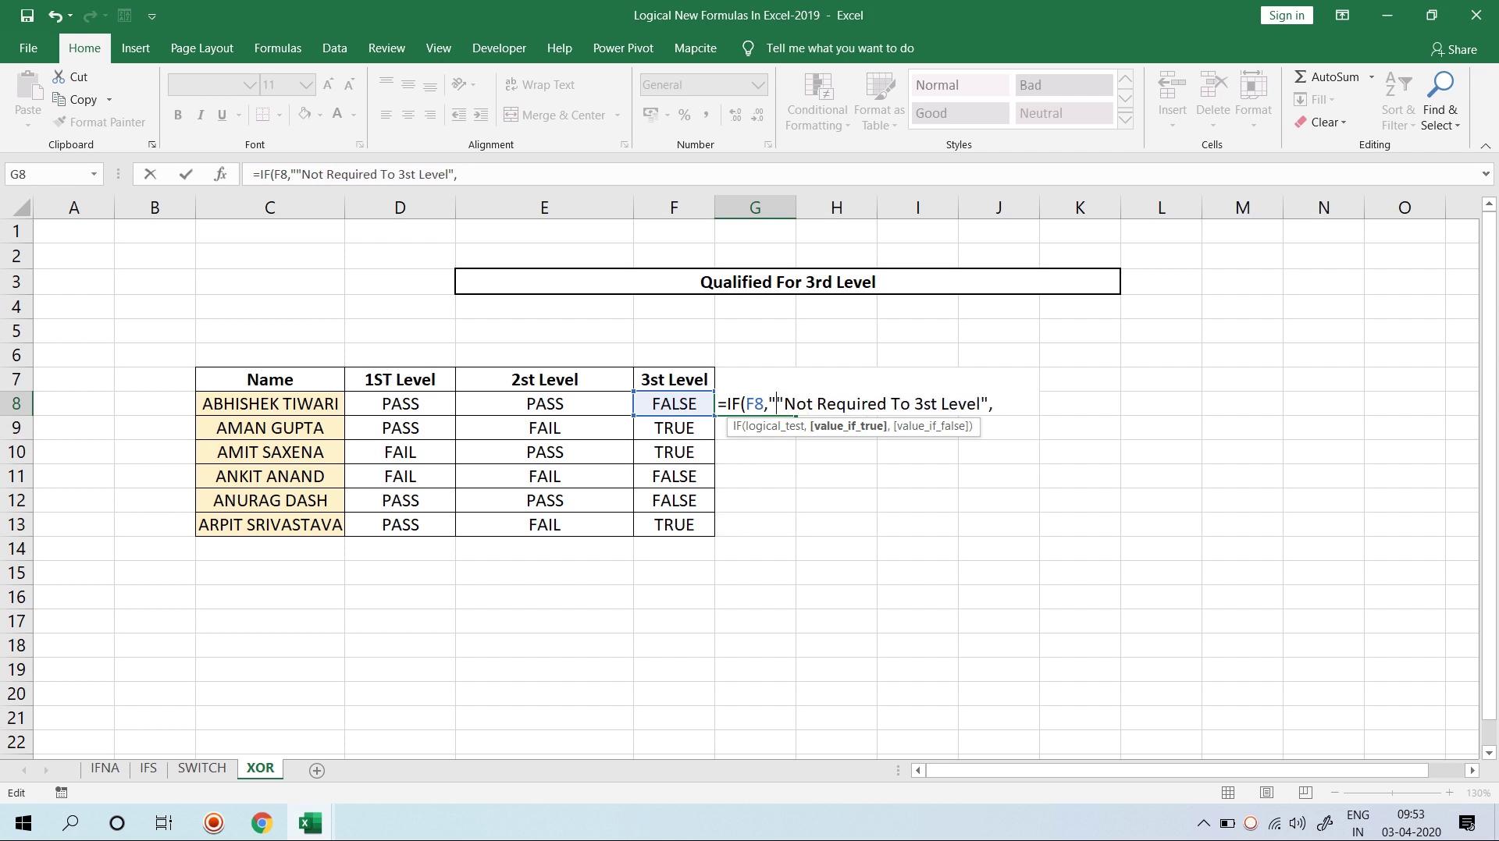
text(Y)
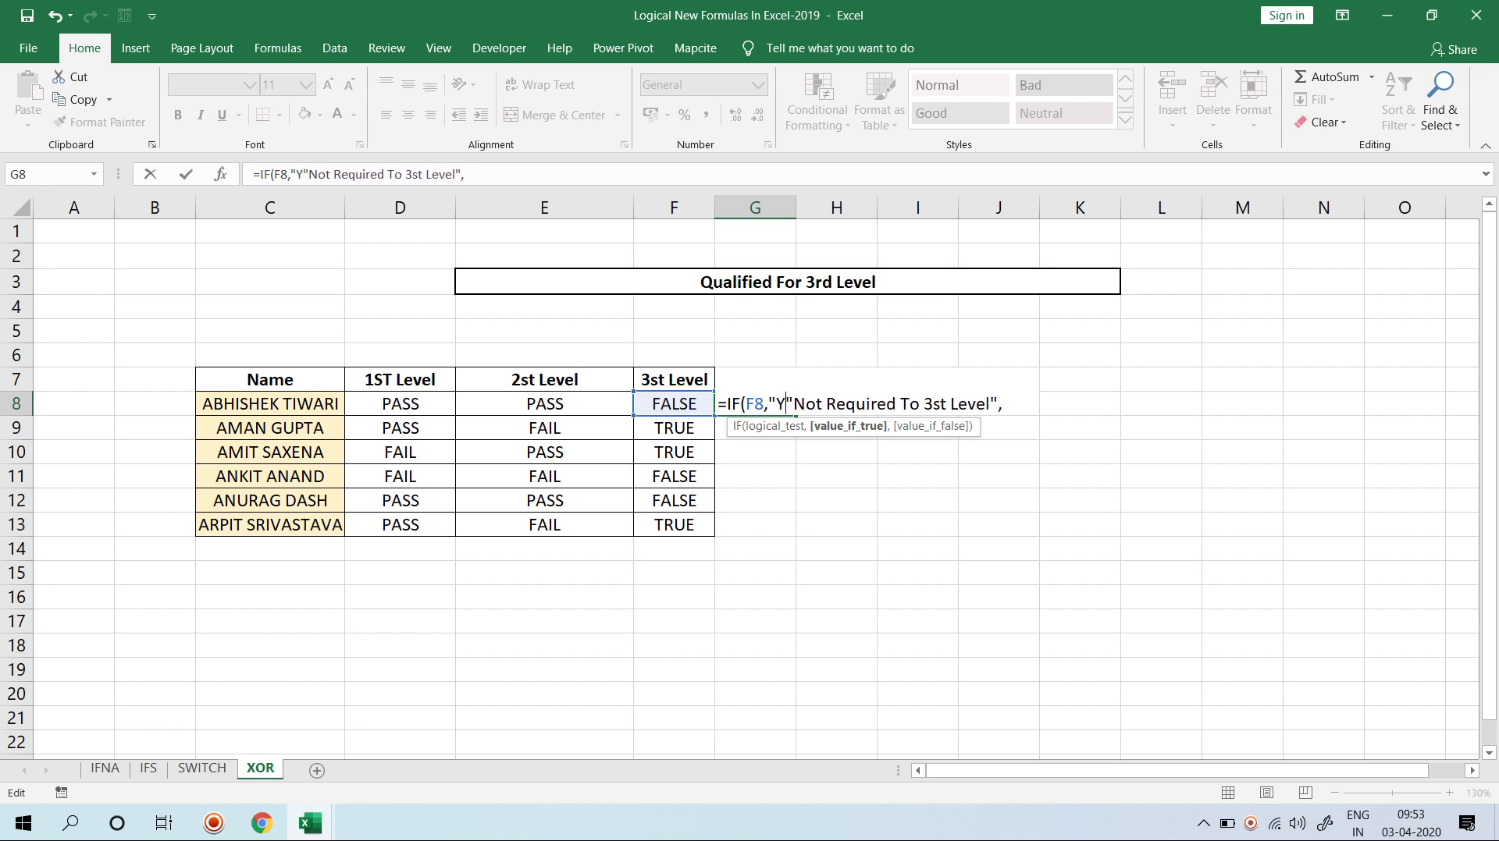
text(ou)
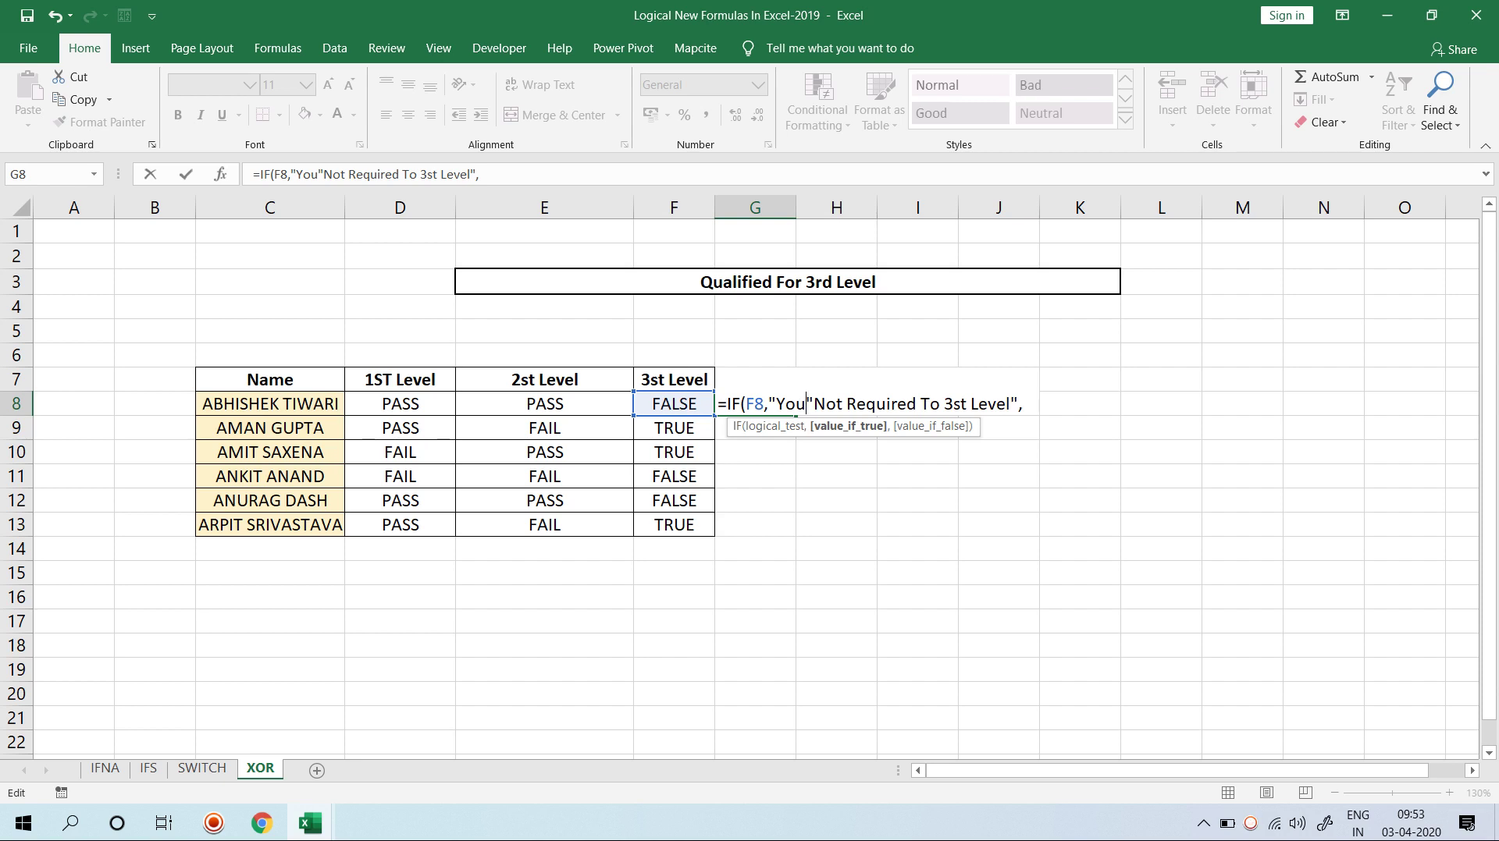
text(R)
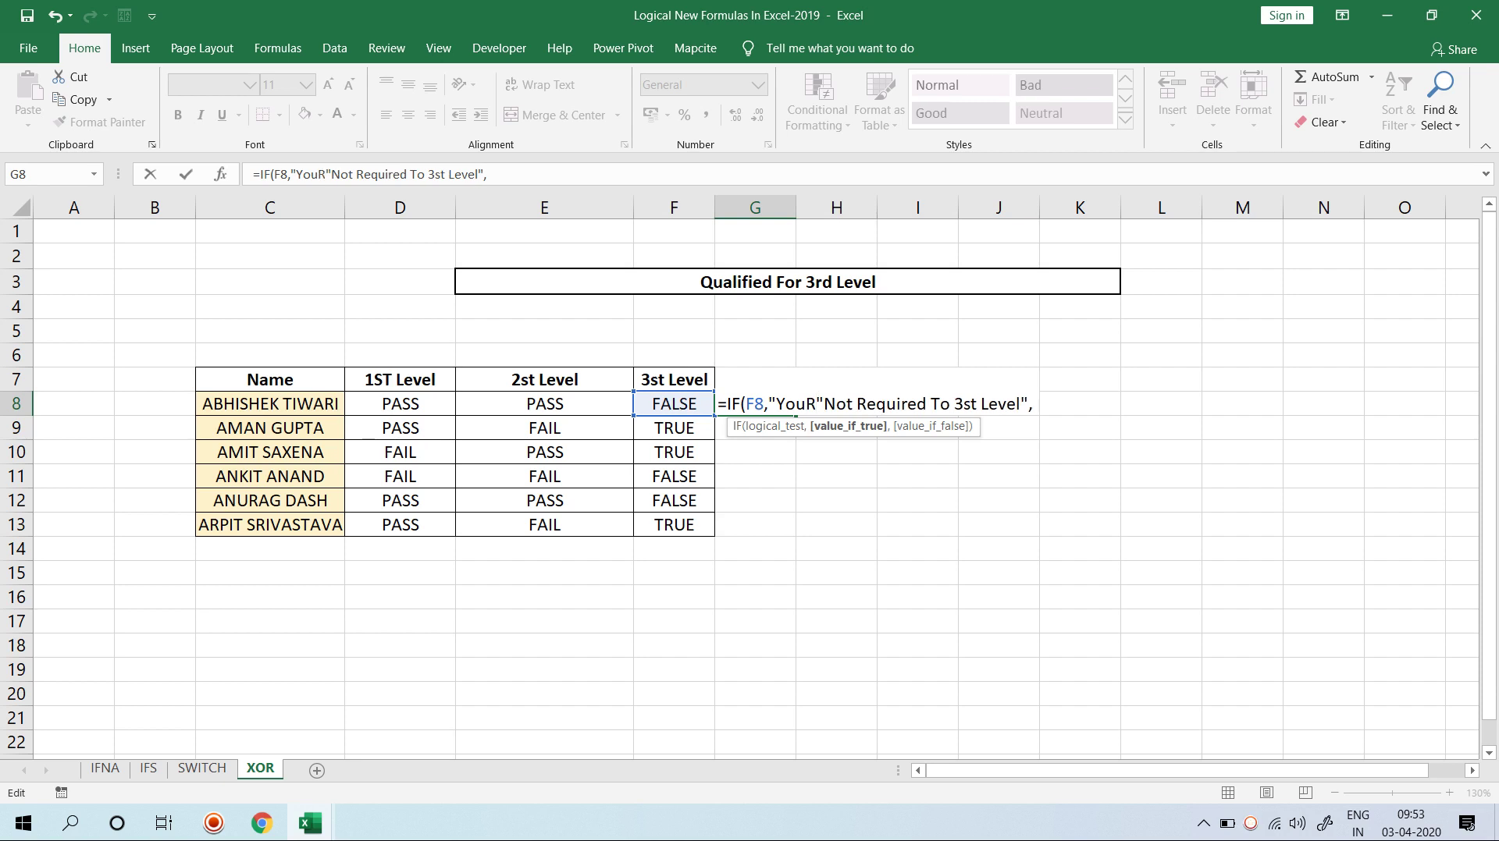
key(BackSpace)
text(Requ)
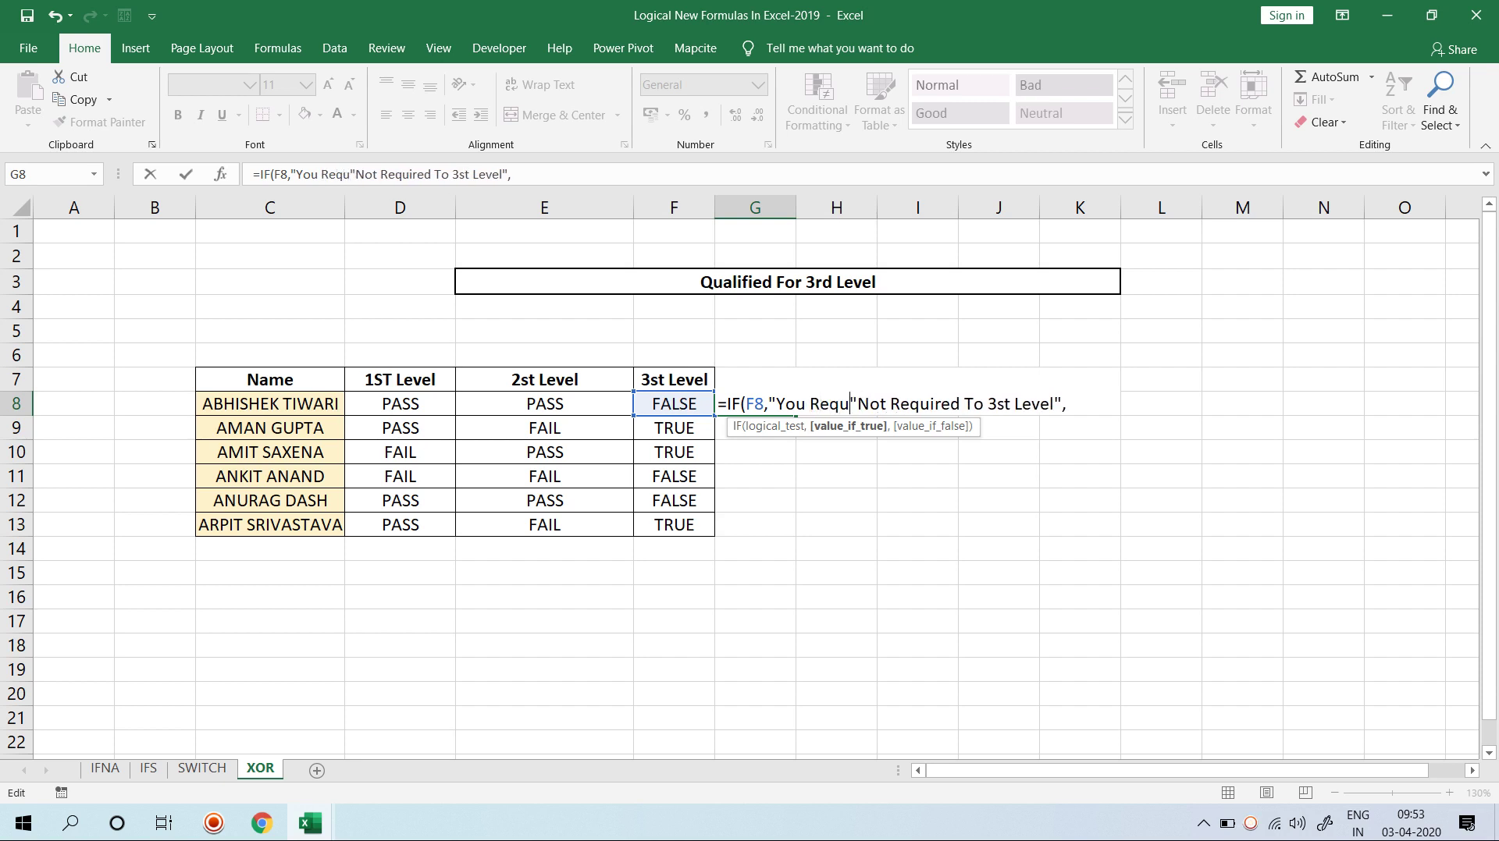
text(ired To )
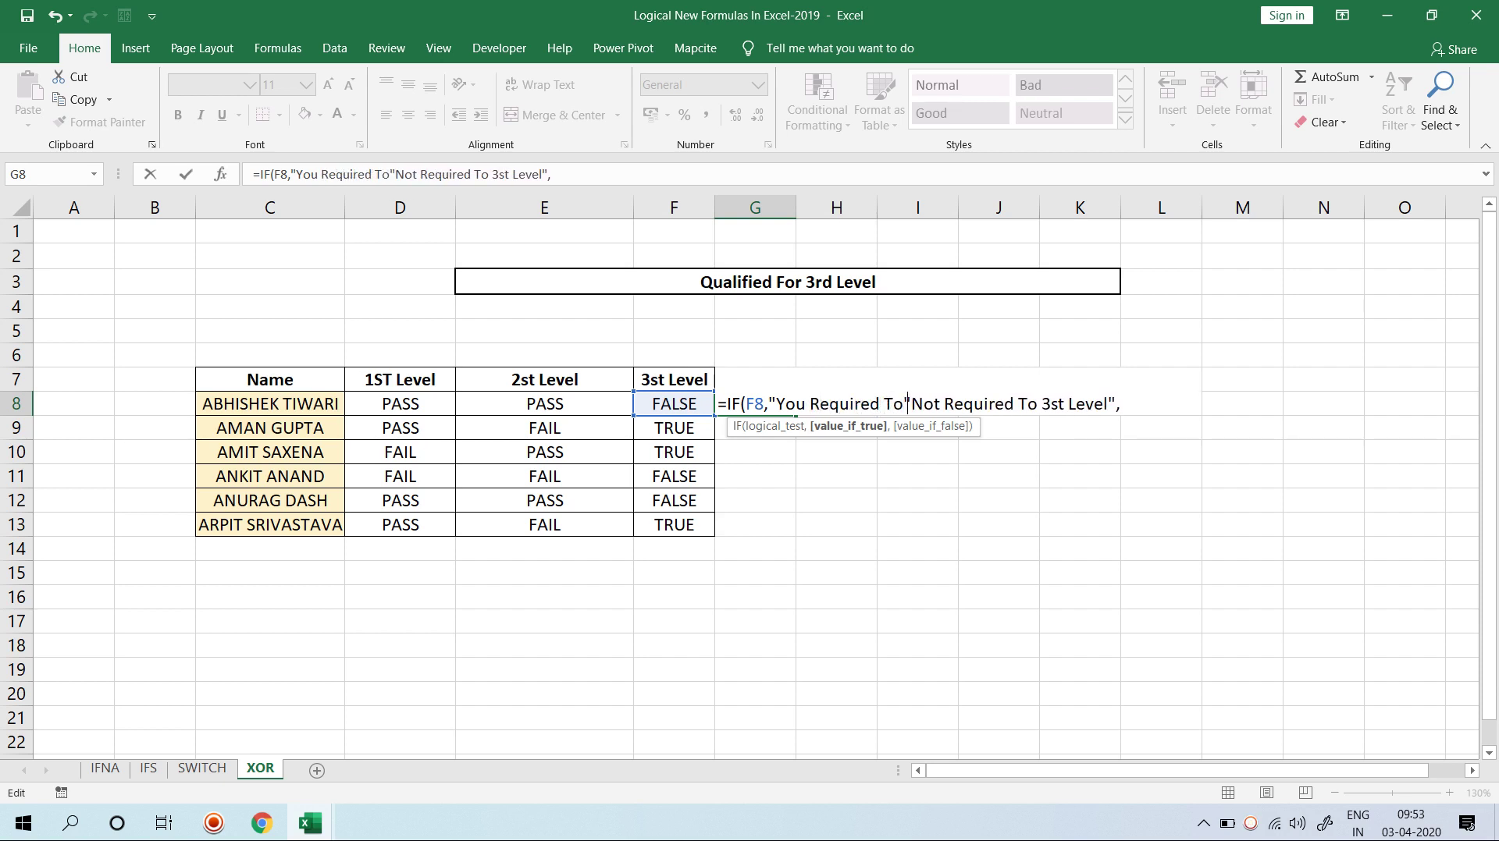
text(3)
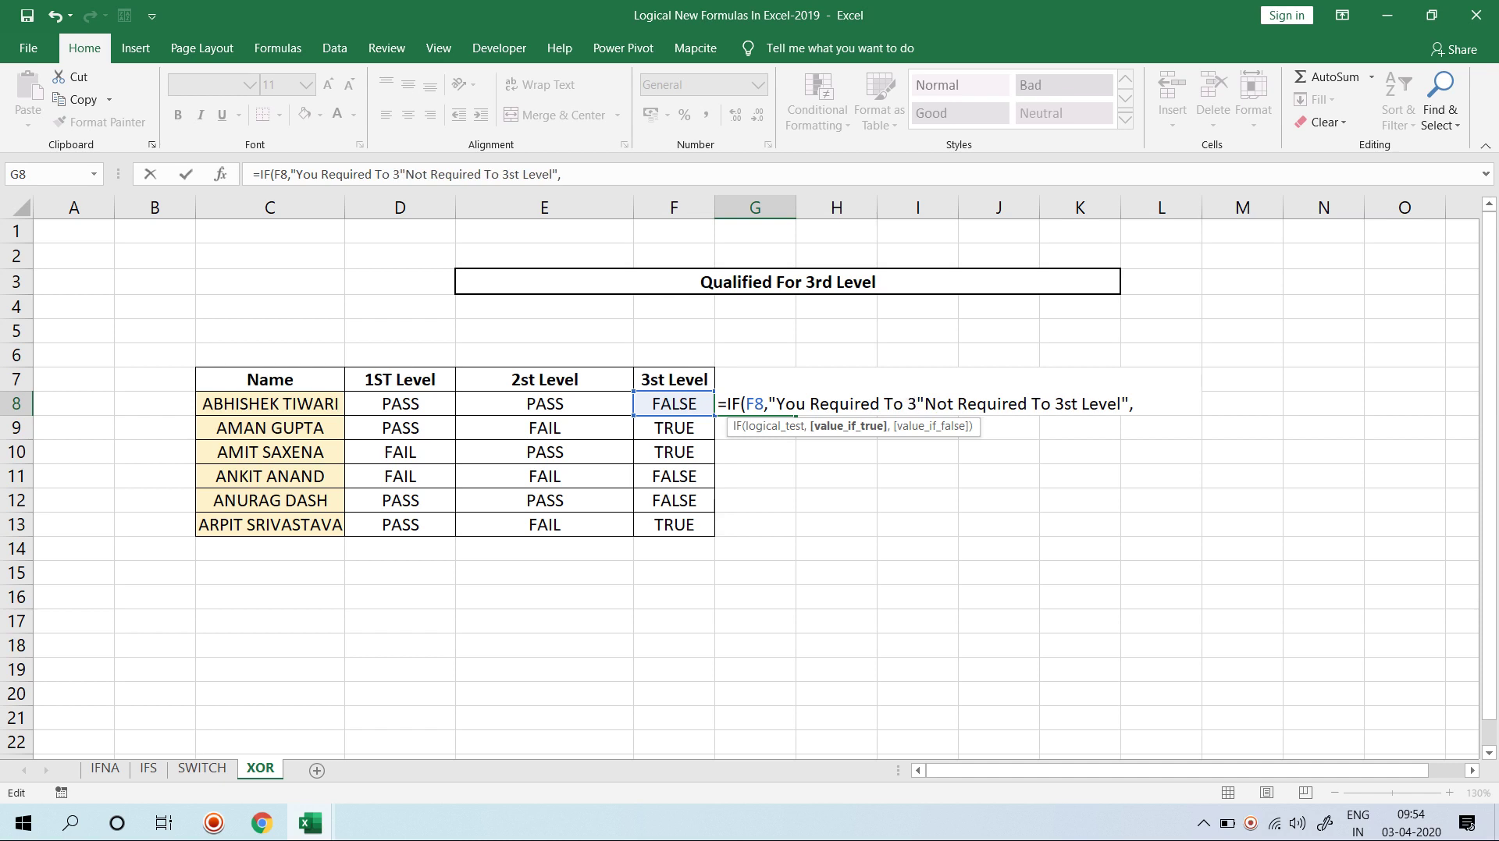
text(st "Not)
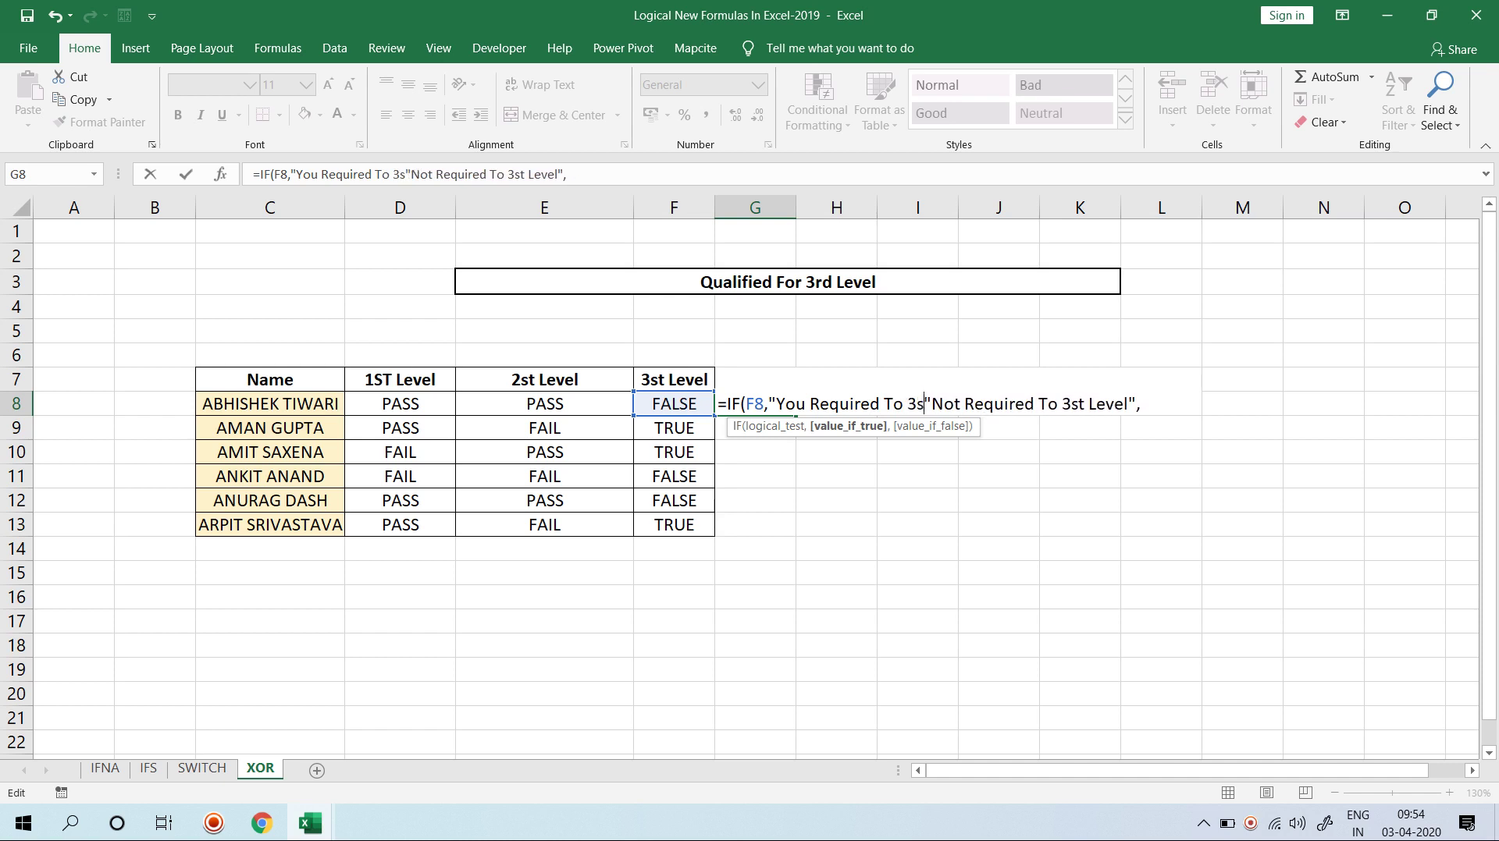
key(BackSpace)
text(Level)
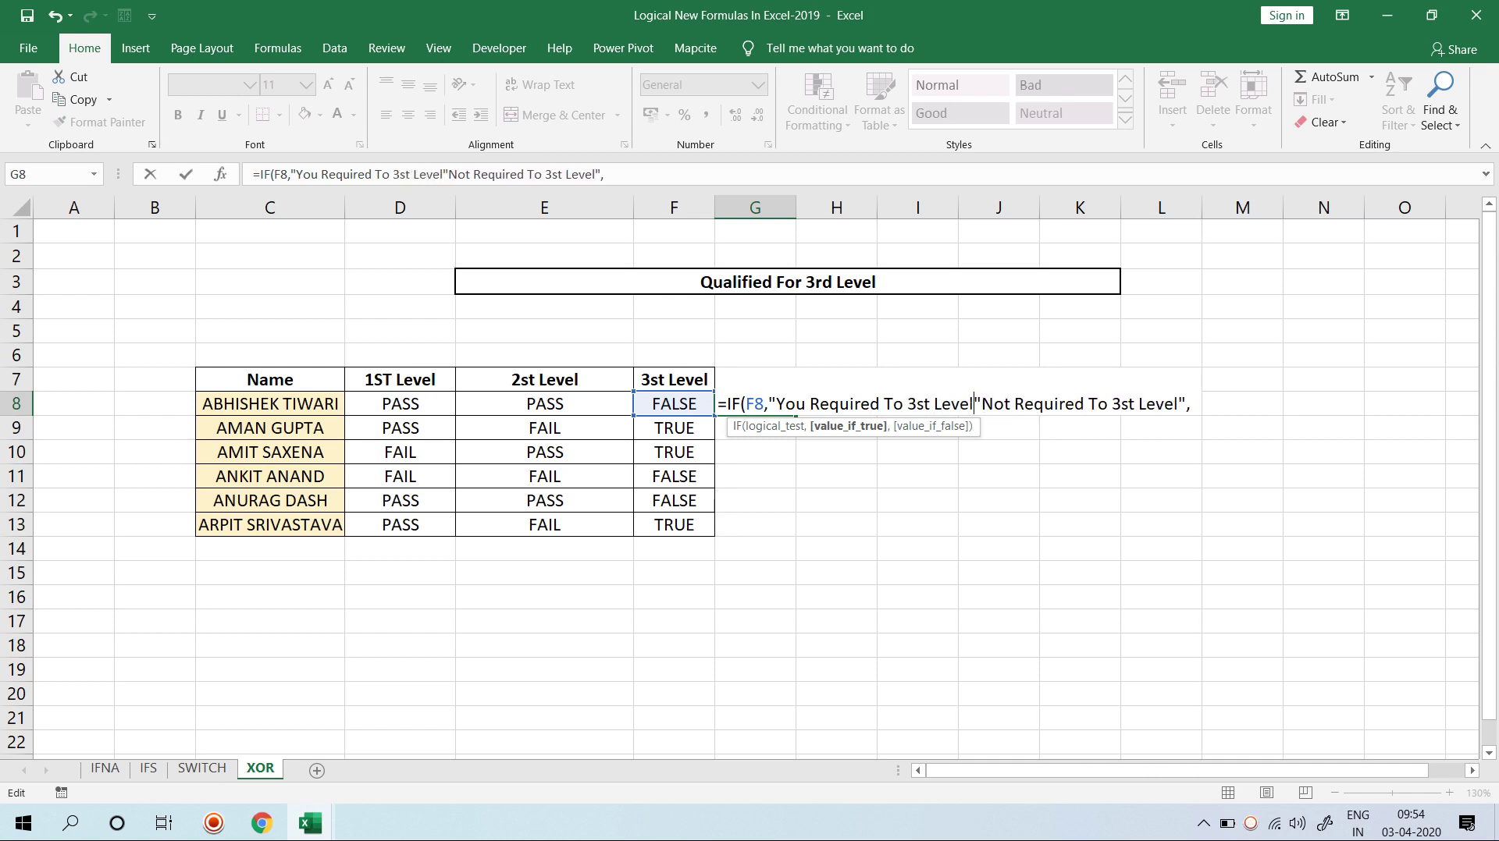
text(",)
key(Return)
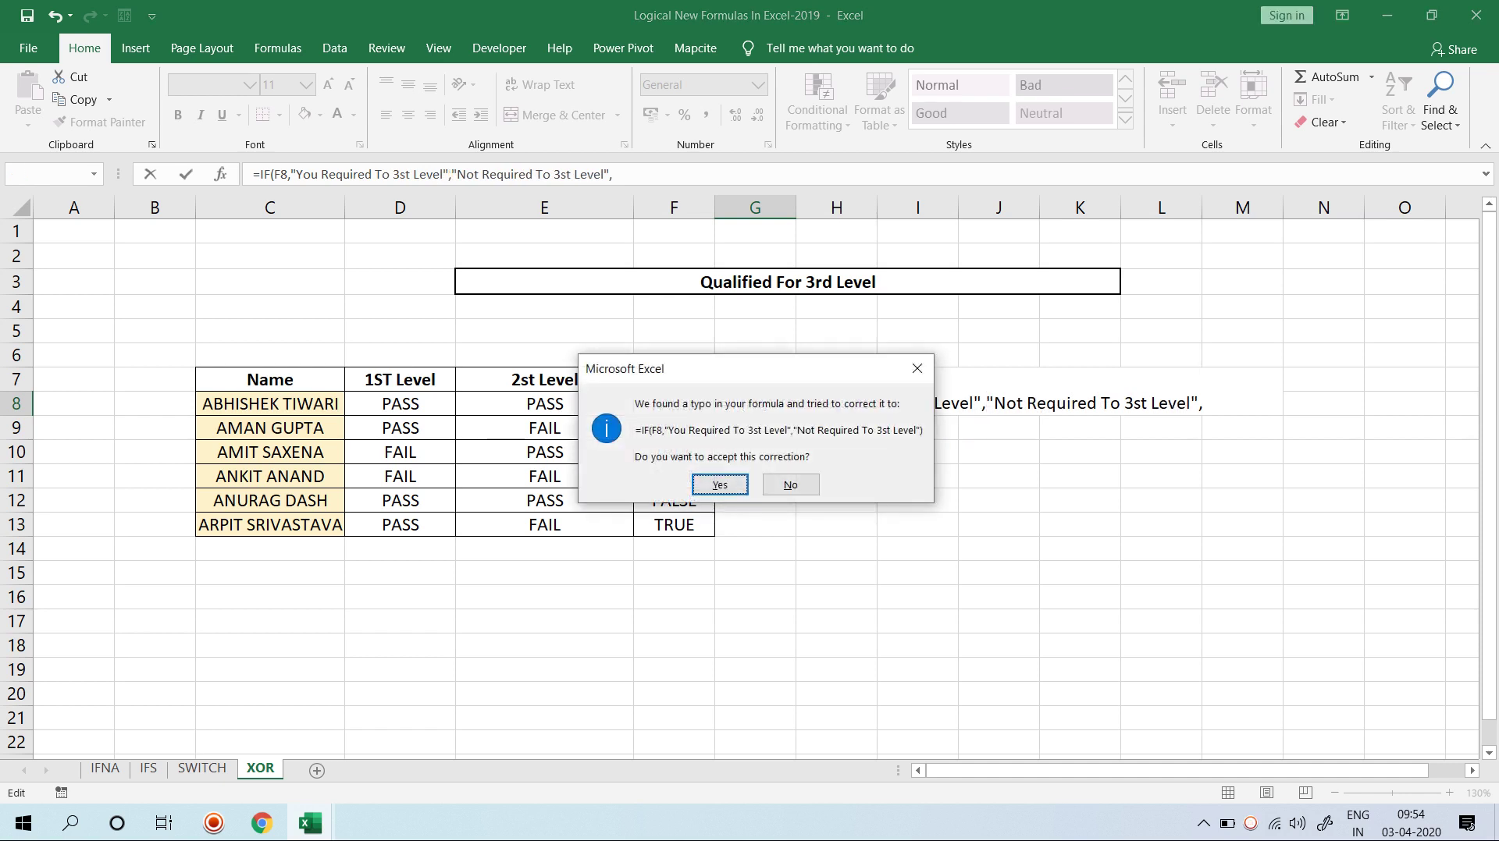
key(Return)
Step: Fill the G8 IF formula down to G13 with Ctrl+D and check the resulting messages
key(Up)
key(shift+Down)
key(shift+Down)
key(shift+Down)
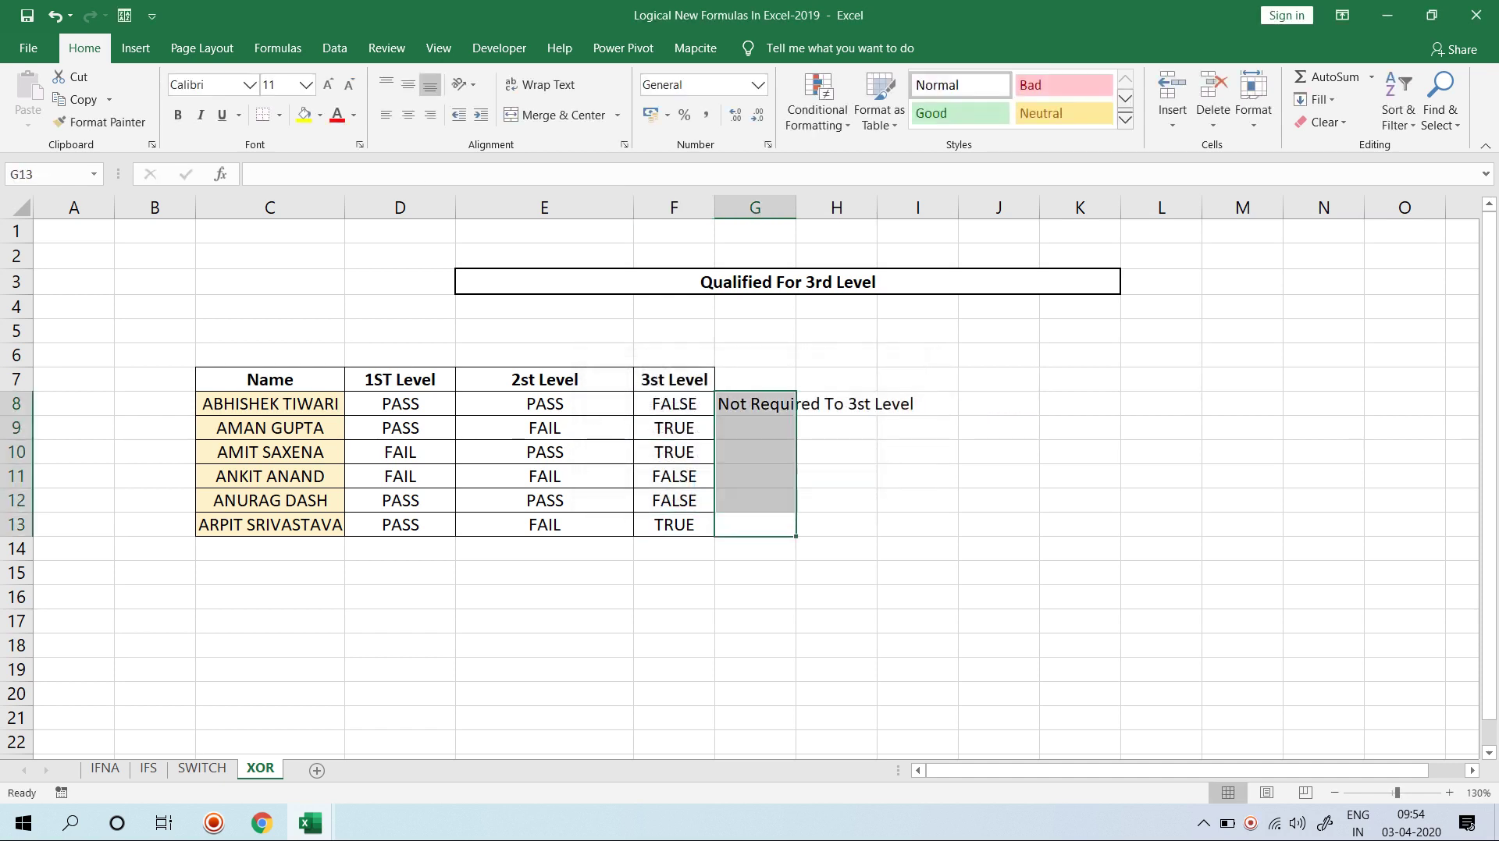
key(ctrl+d)
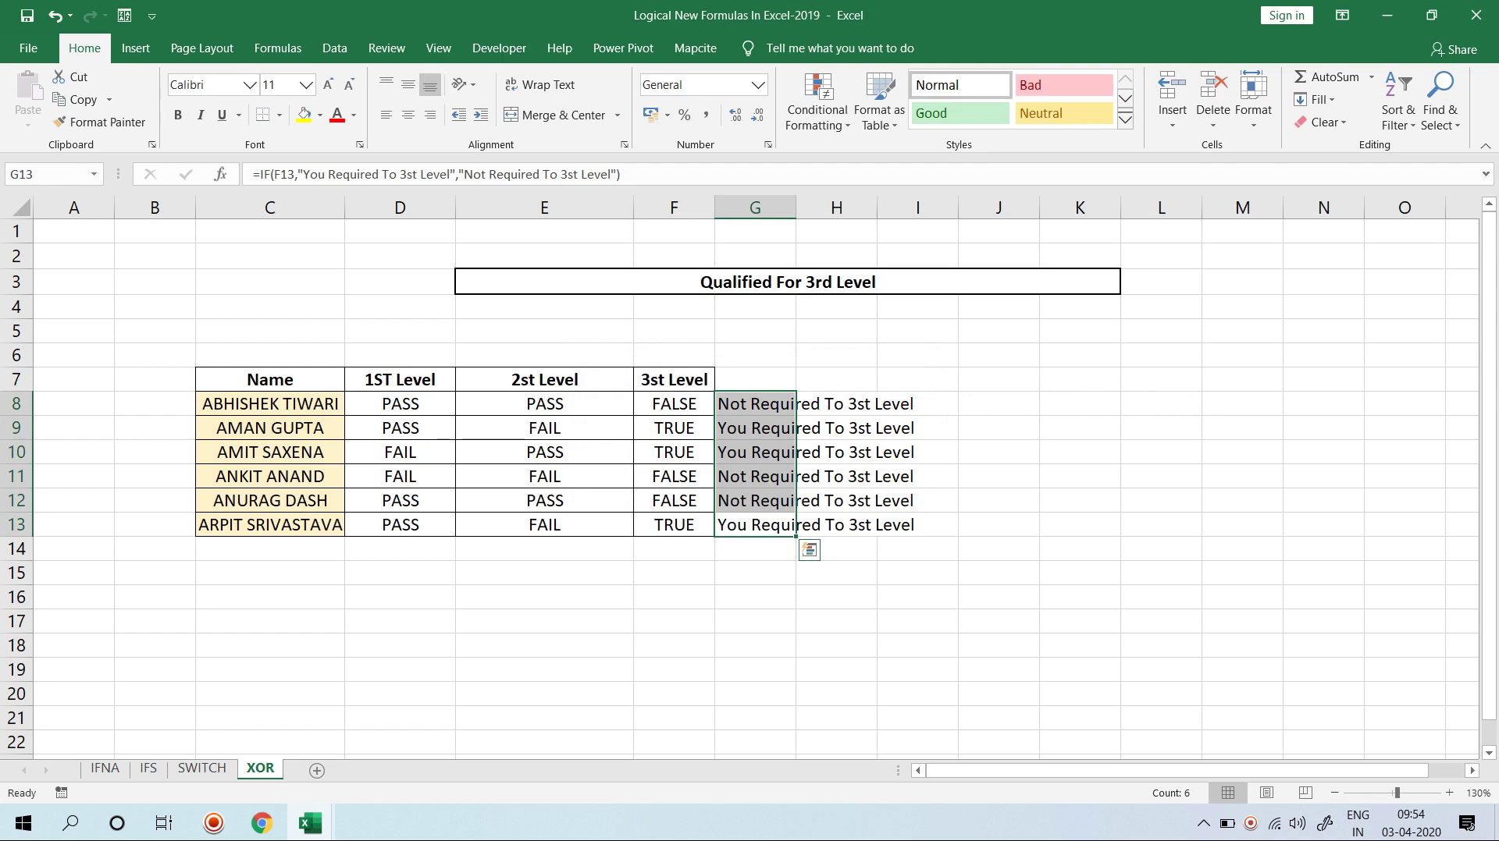
key(Down)
key(Up)
key(Up)
key(Up)
key(Up)
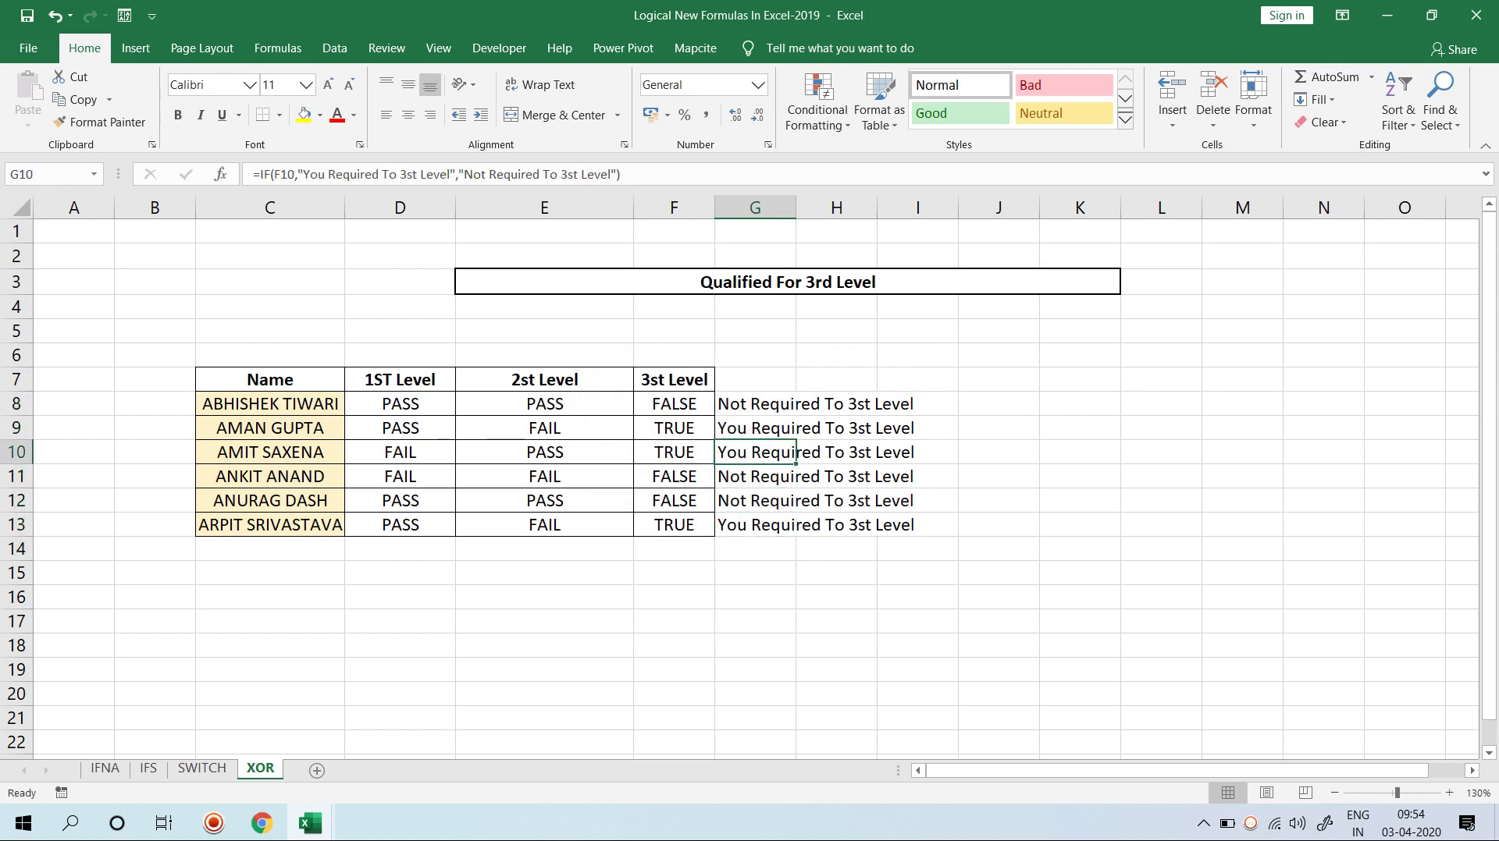
key(Up)
key(Up)
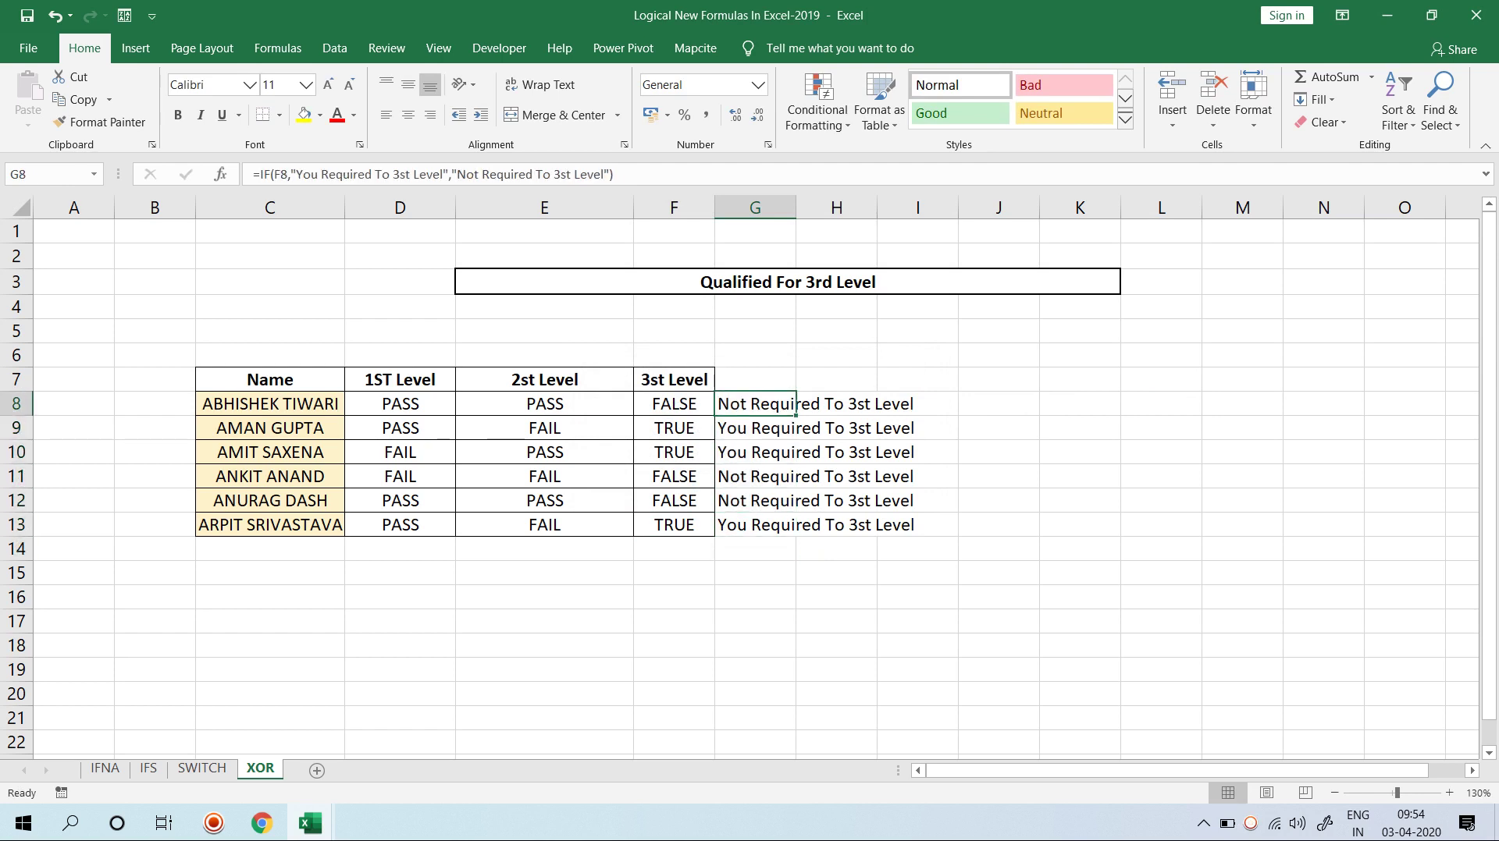